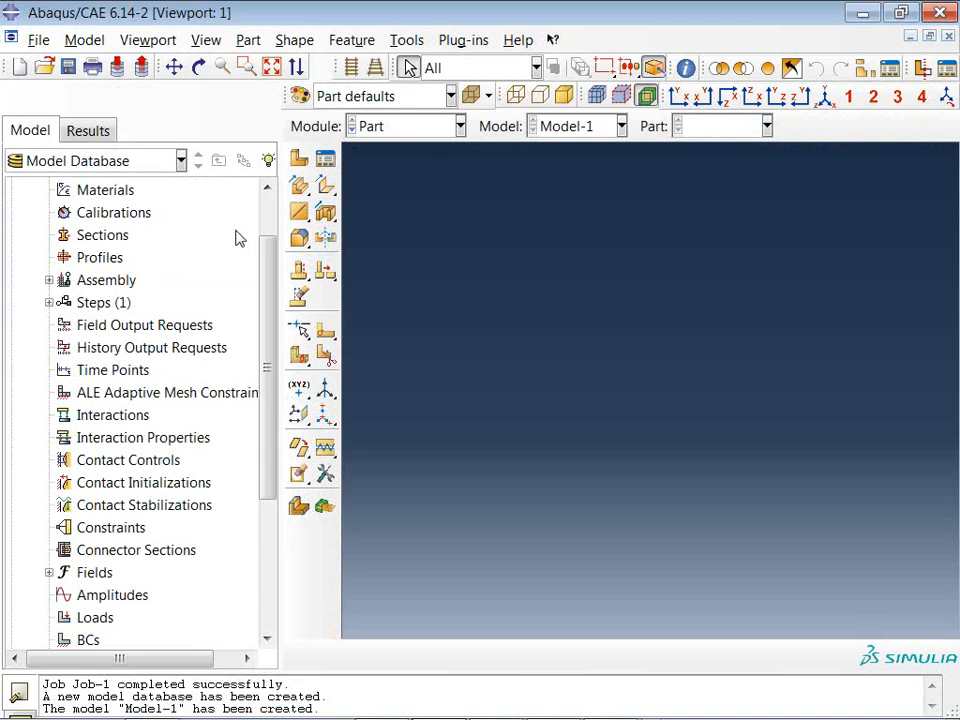
Narrow the model tree and open the RVA image from the desktop to read the cantilever beam problem data.
left_click_drag(281, 214, 191, 221)
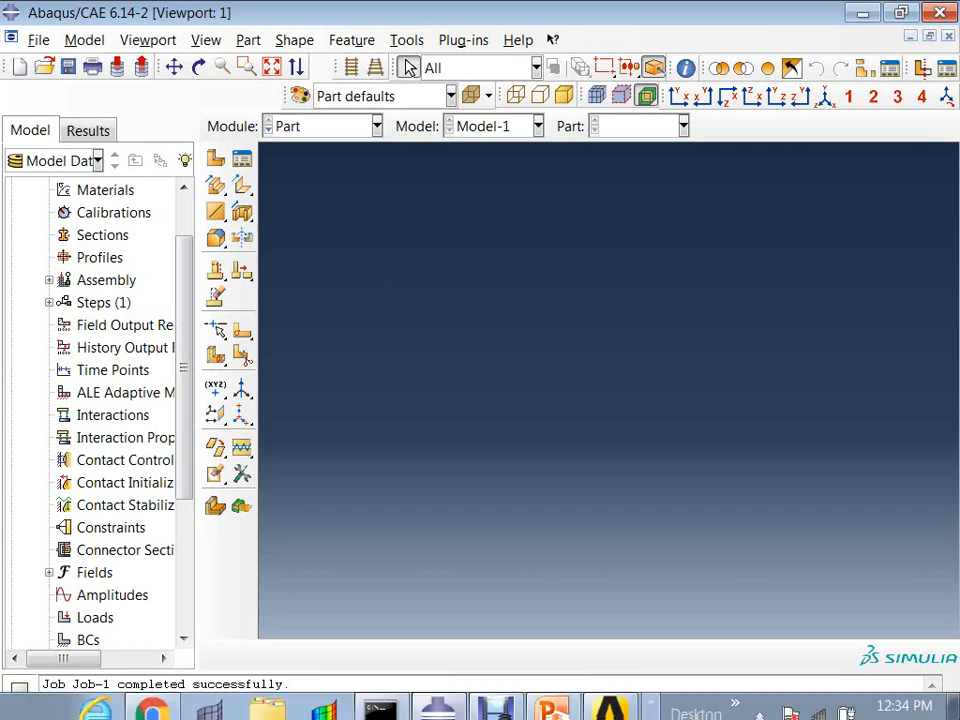
left_click(440, 697)
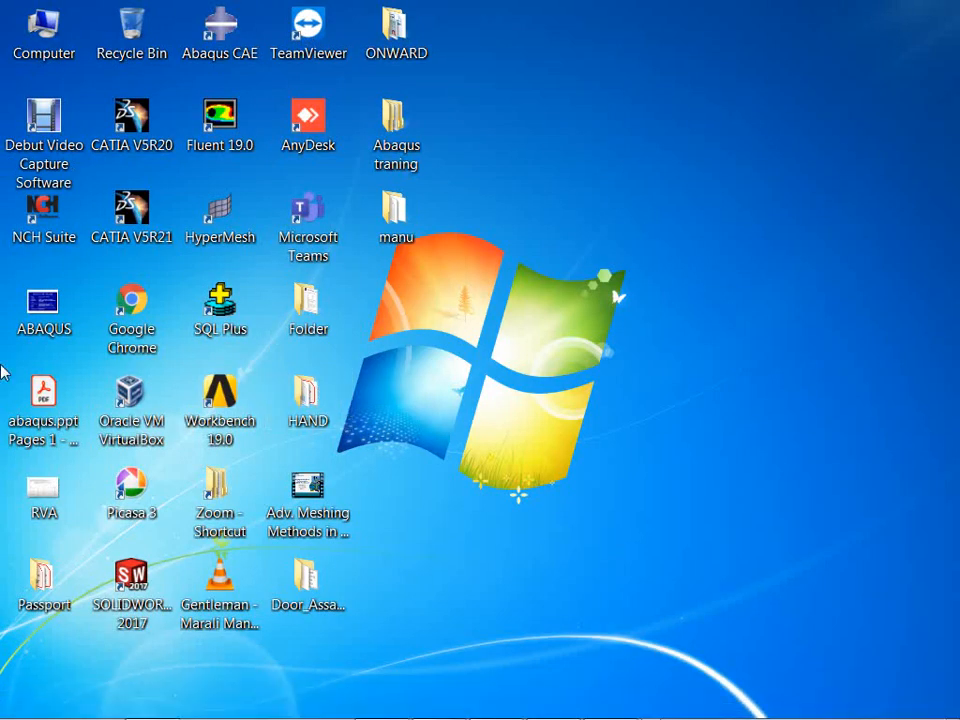
double_click(44, 492)
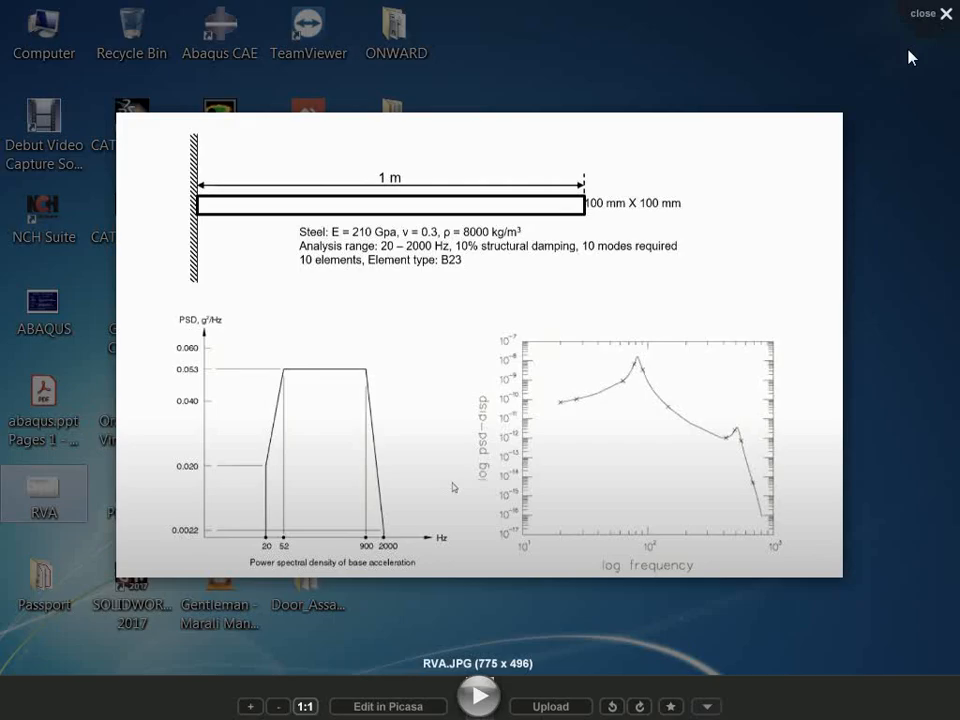
left_click(945, 13)
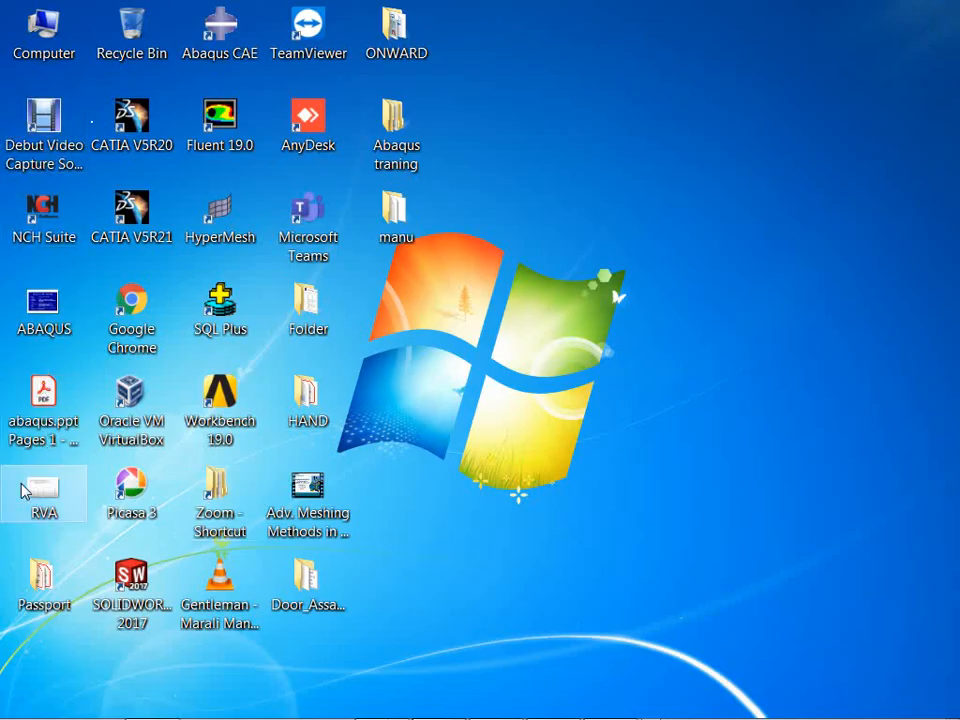
Reopen the RVA image enlarged, review the beam dimensions, material data and PSD curve, and return to Abaqus/CAE.
double_click(25, 490)
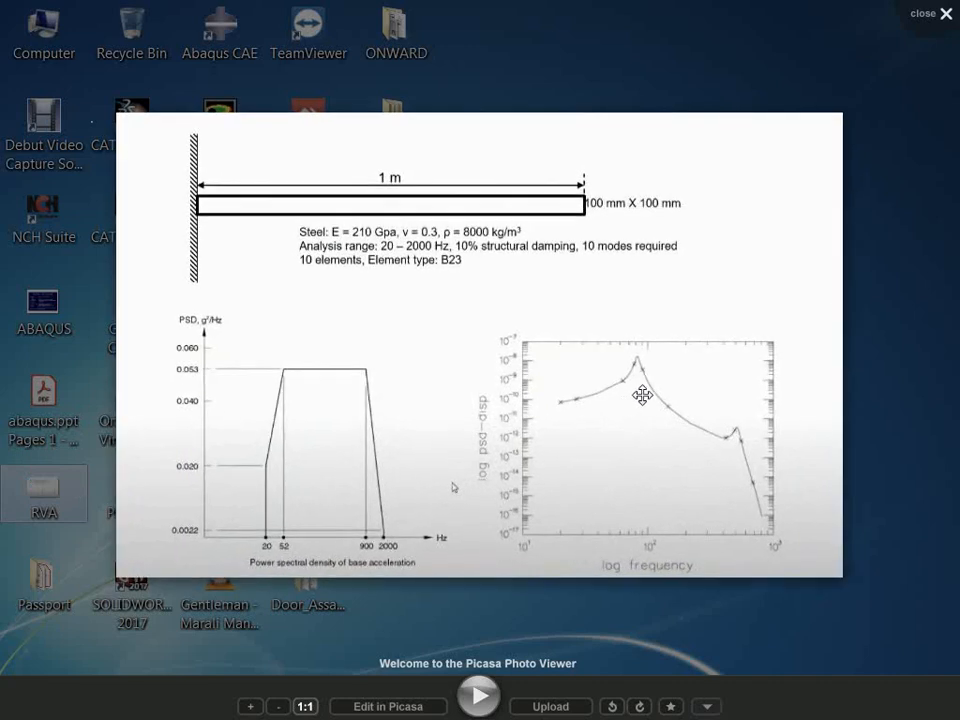
scroll(617, 407, "up", 2)
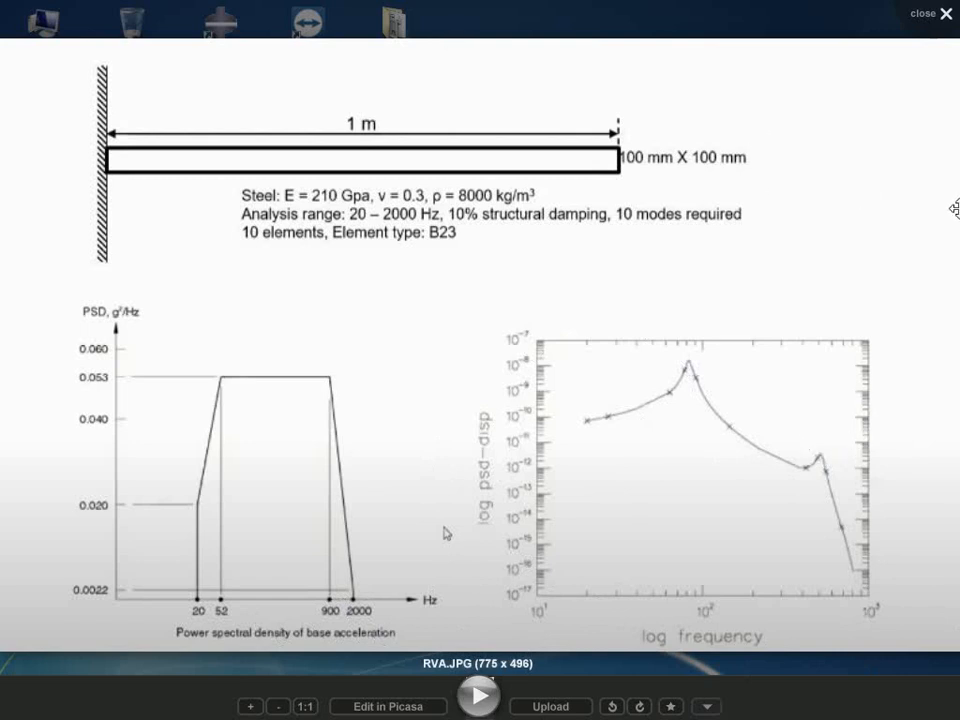
double_click(526, 4)
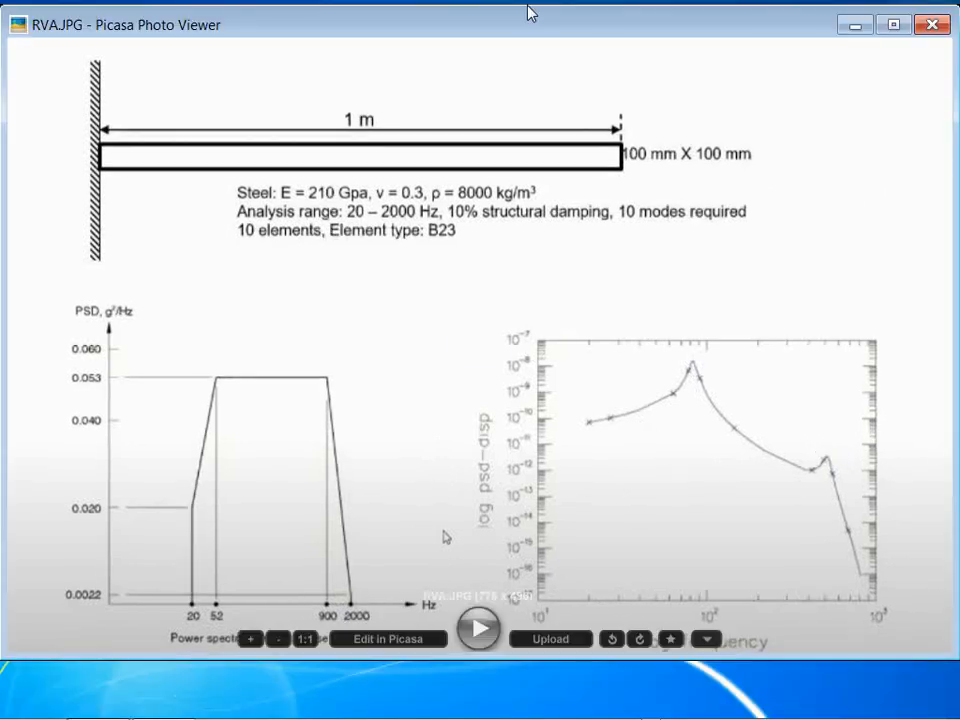
left_click(862, 22)
mouse_move(514, 713)
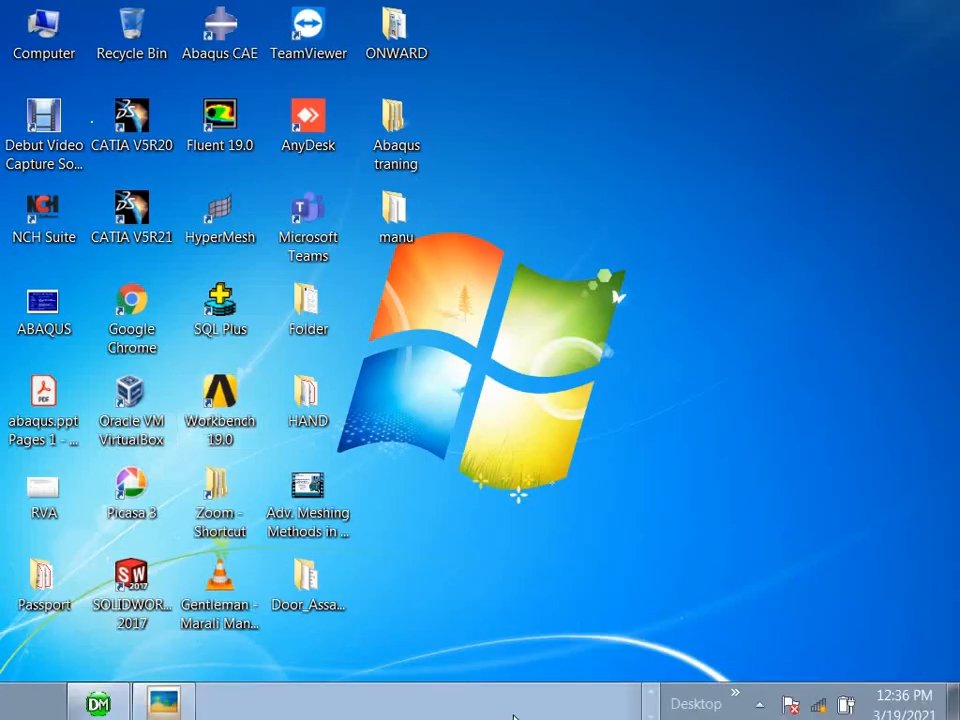
left_click(651, 688)
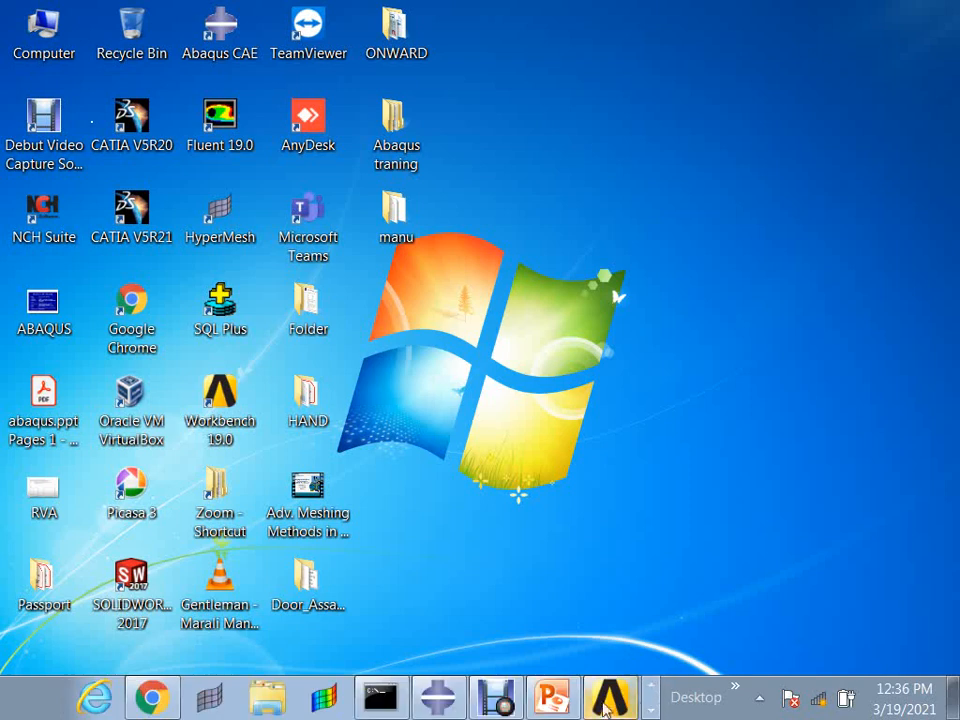
left_click(455, 712)
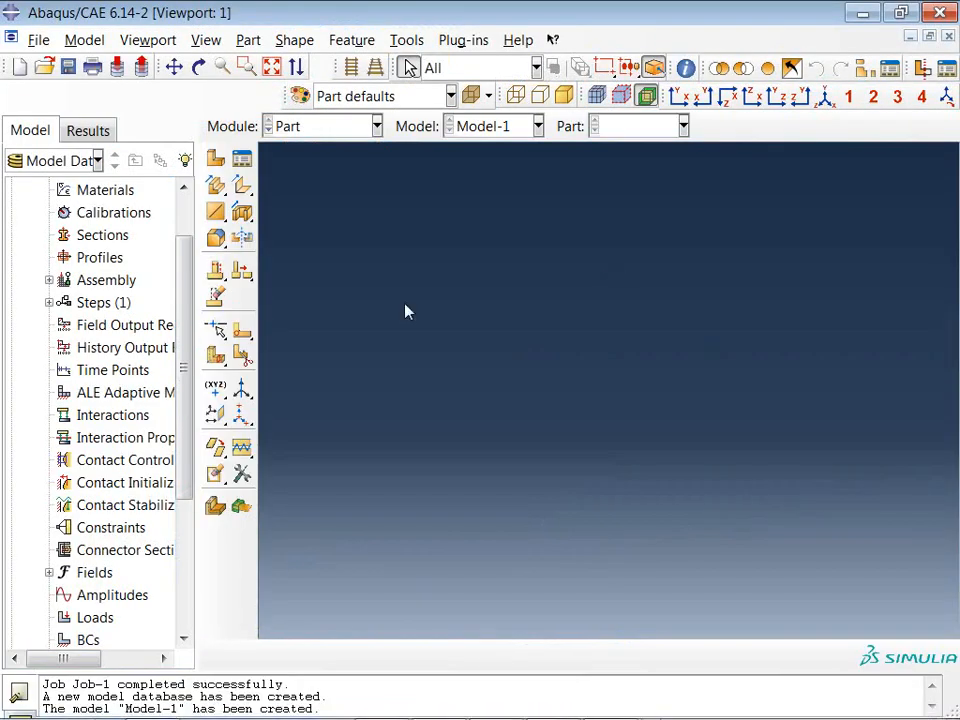
Create a 3D deformable solid extrusion part and sketch a square about 10 by 10 centred on the origin.
left_click(216, 162)
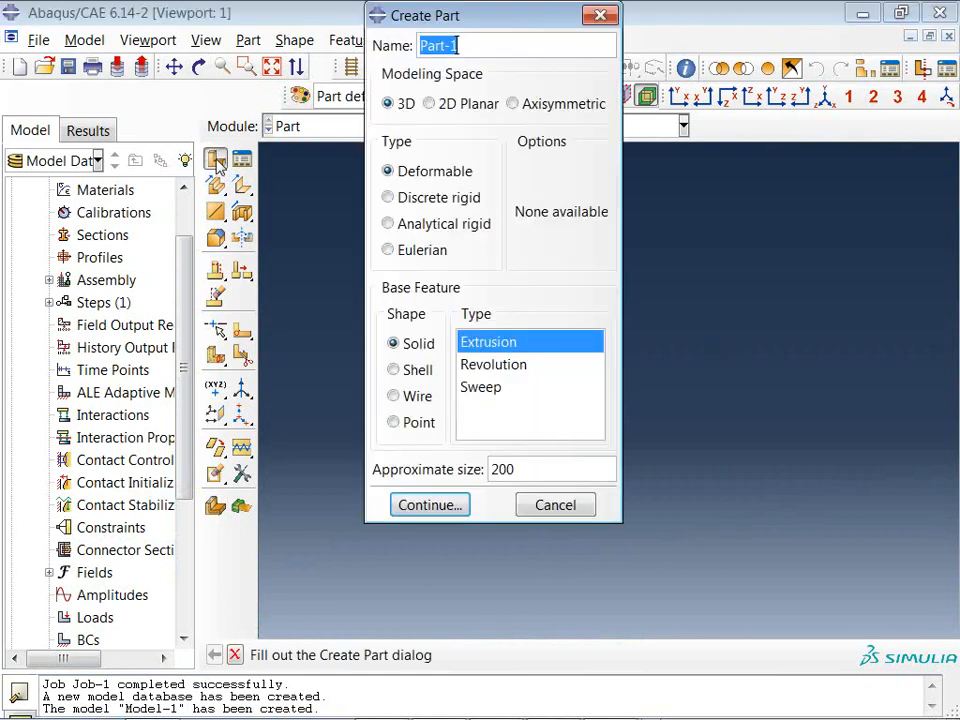
left_click(435, 502)
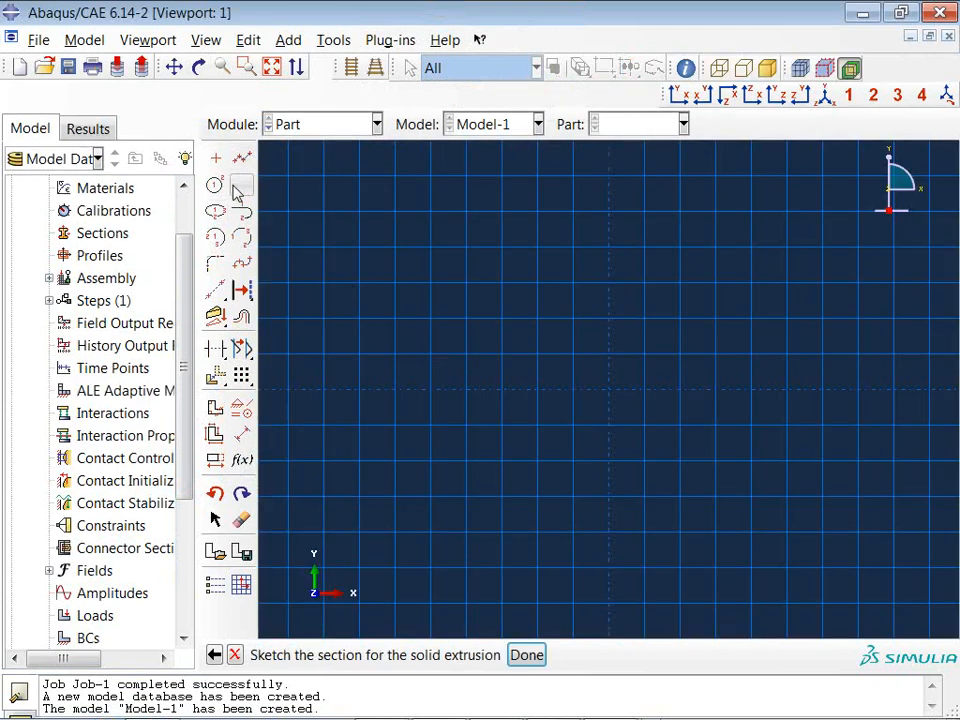
left_click(243, 186)
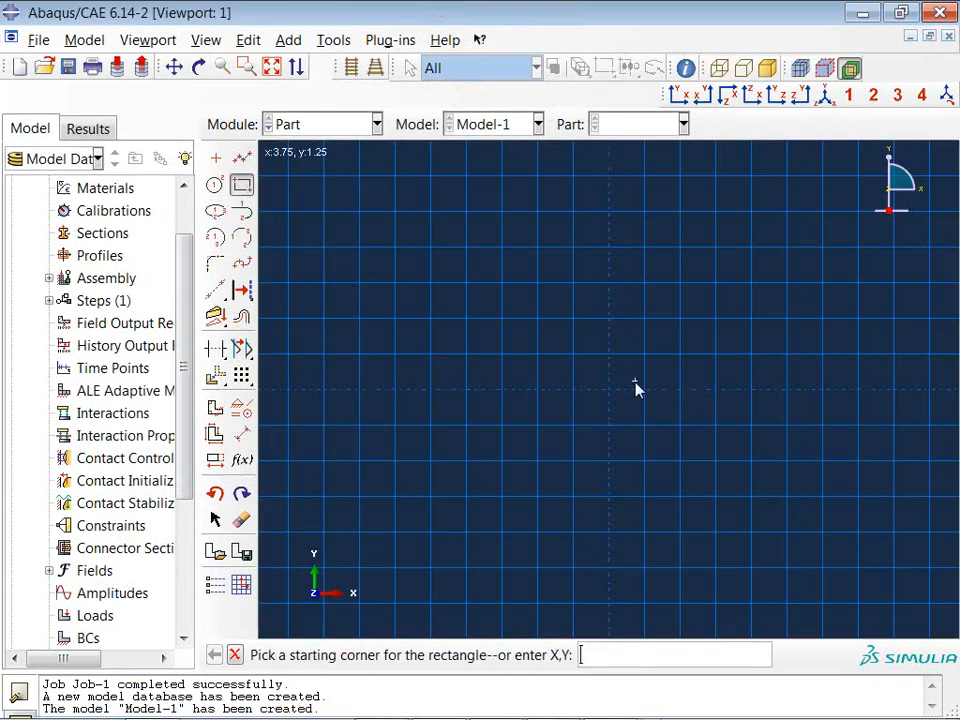
left_click(573, 355)
left_click(642, 426)
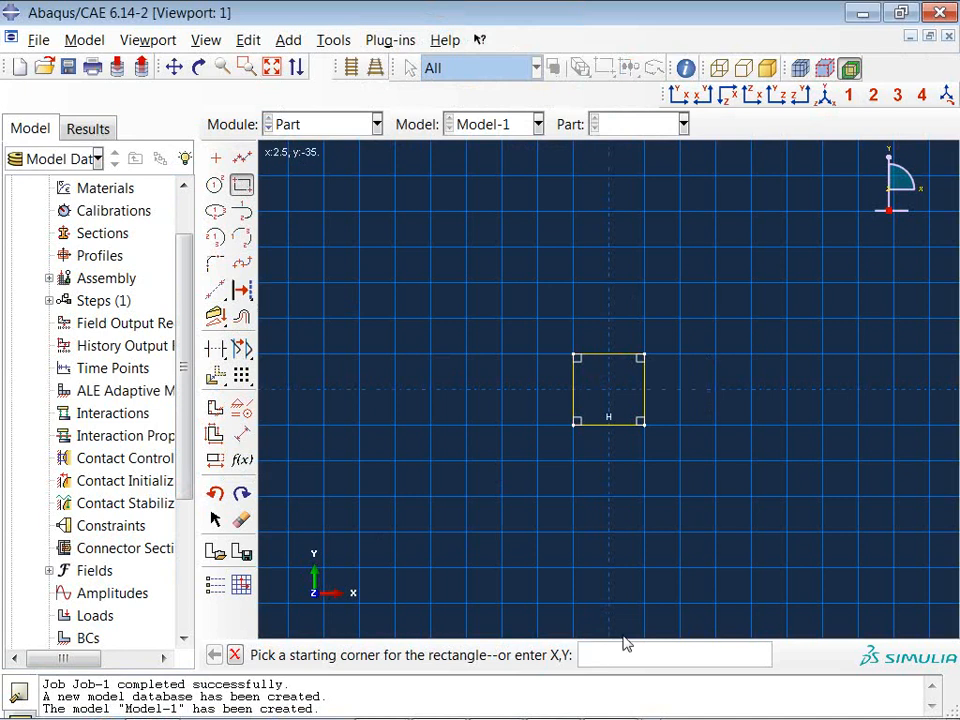
left_click(234, 655)
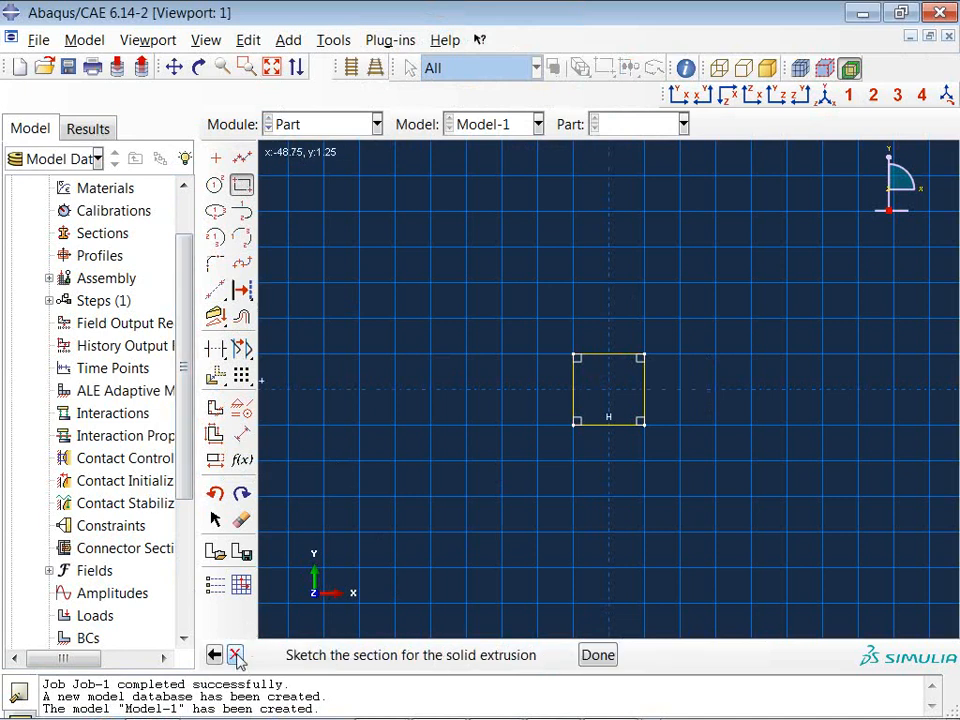
Finish the square section sketch and extrude it to a depth of 1000.
left_click(527, 656)
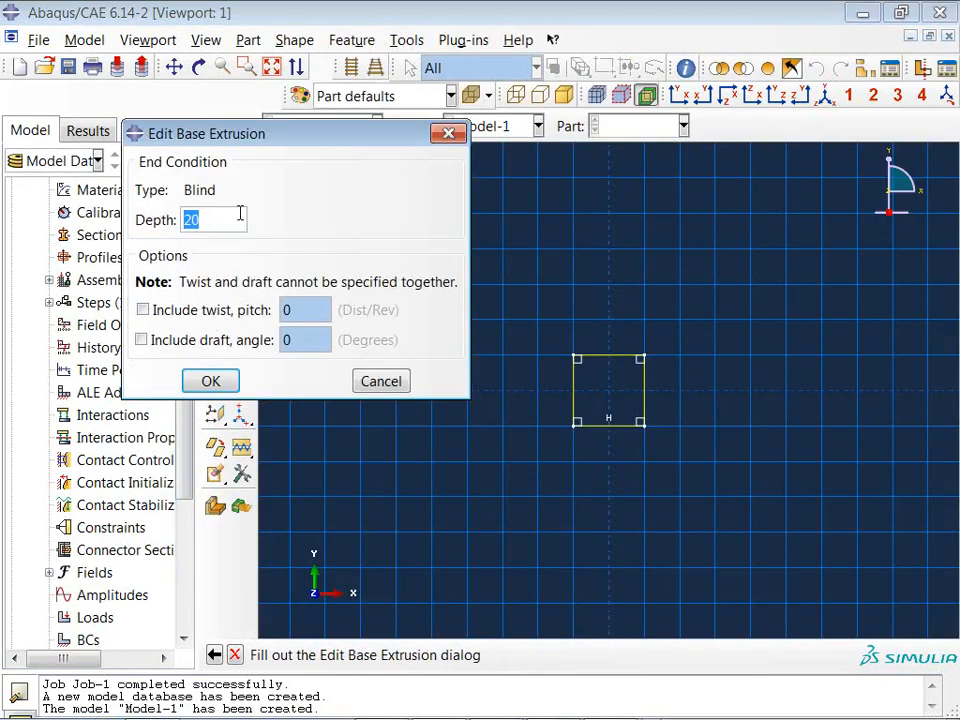
type("1000")
key("Return")
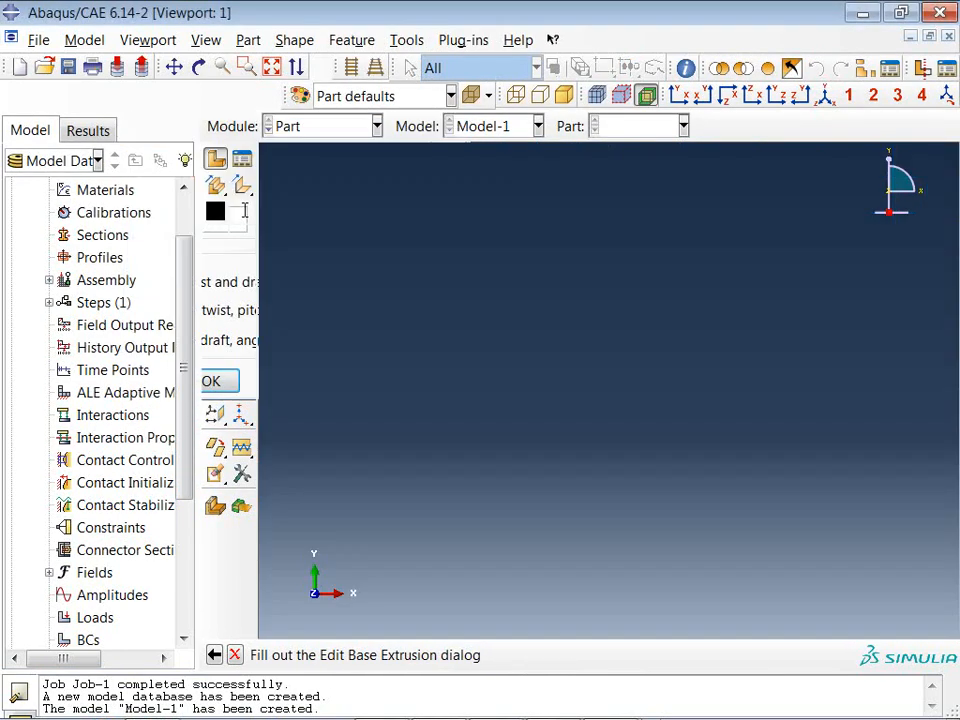
scroll(636, 480, "up", 6)
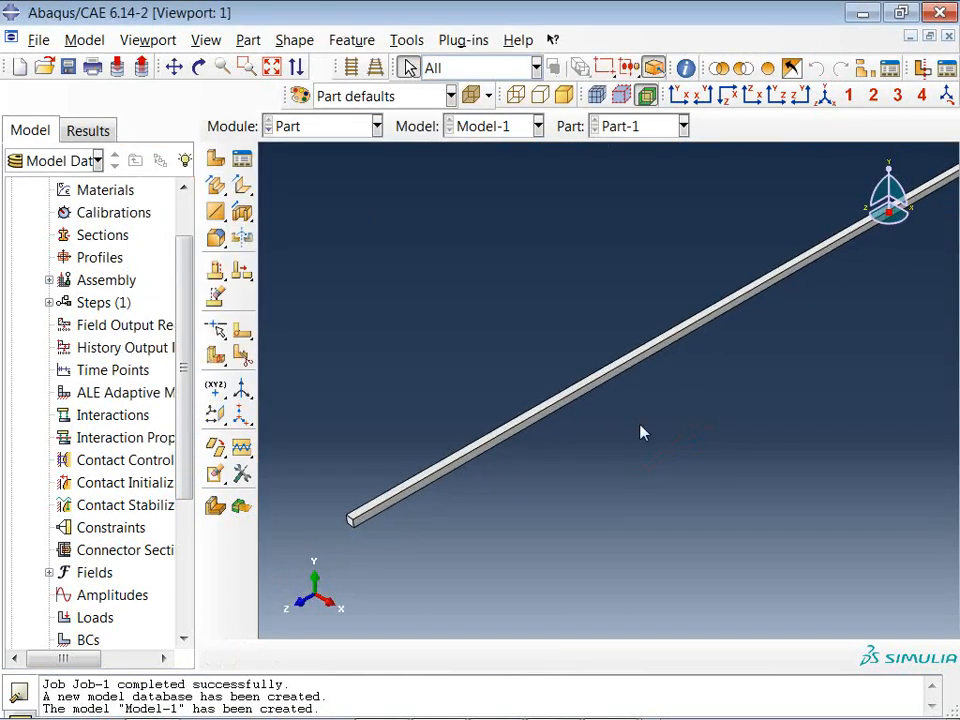
scroll(372, 476, "down", 2)
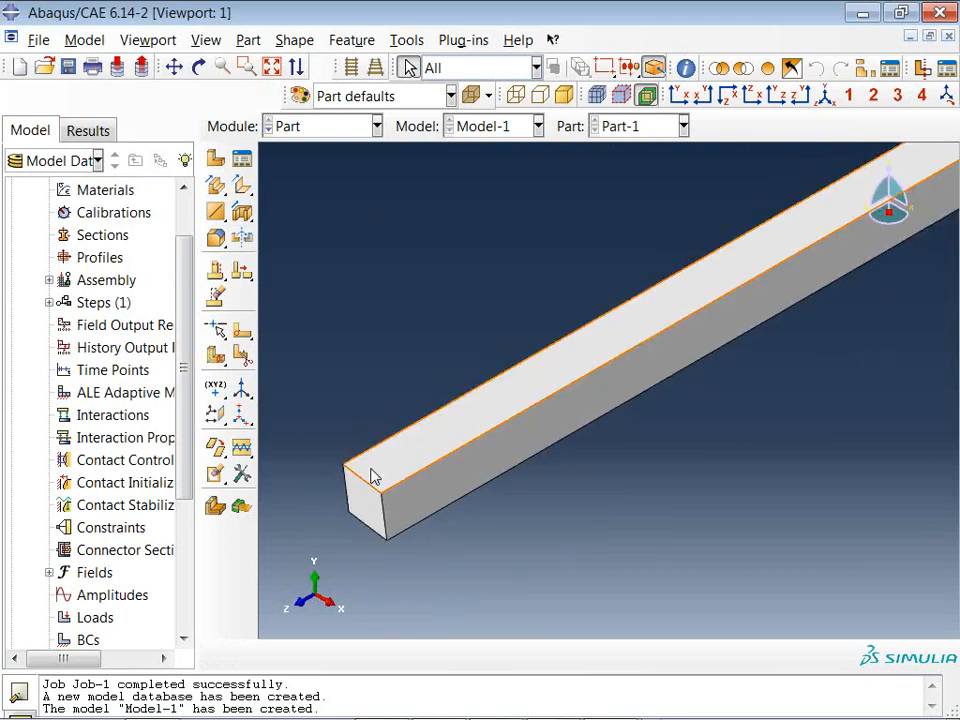
Discard the extruded beam by starting a new model database.
left_click(215, 158)
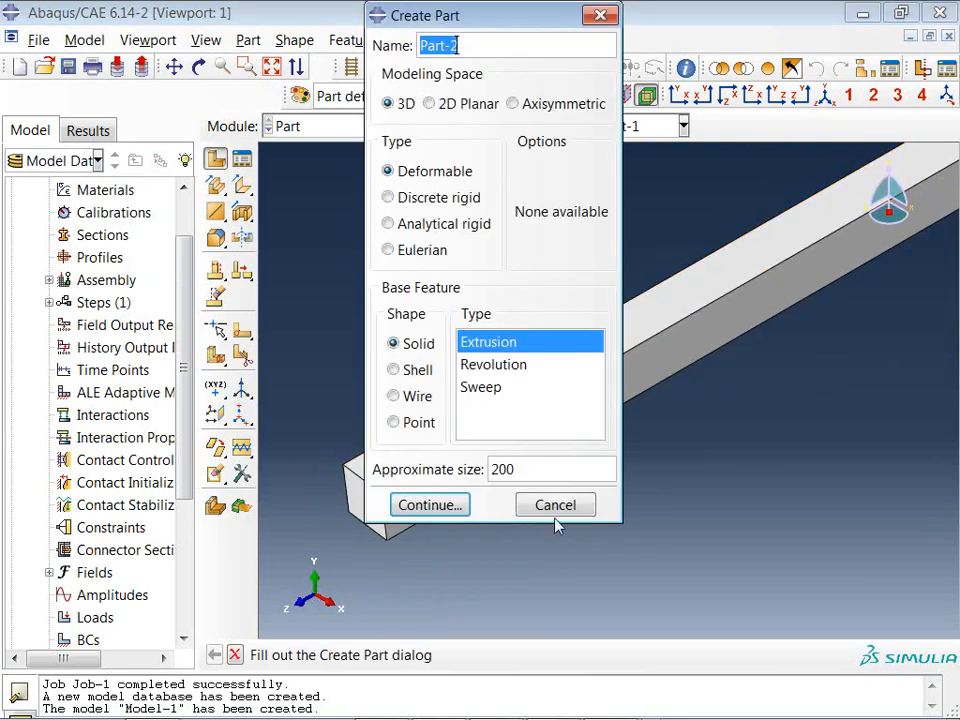
left_click(556, 505)
left_click(19, 67)
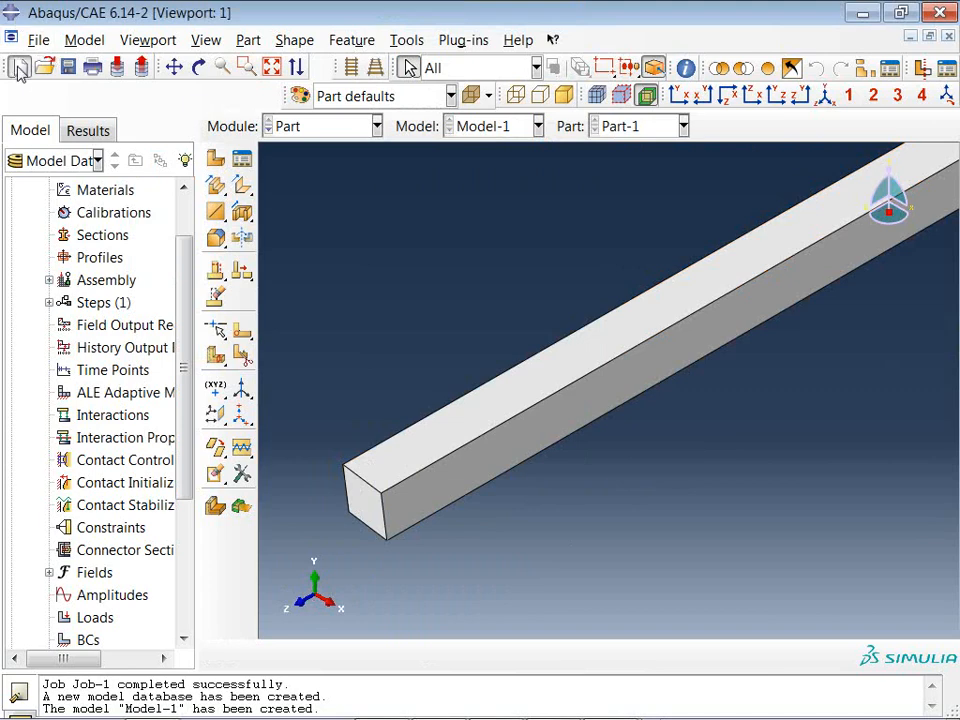
left_click(489, 400)
Create a 3D deformable solid extrusion part and sketch a rectangle about 25 wide and 20 high around the origin.
left_click(215, 160)
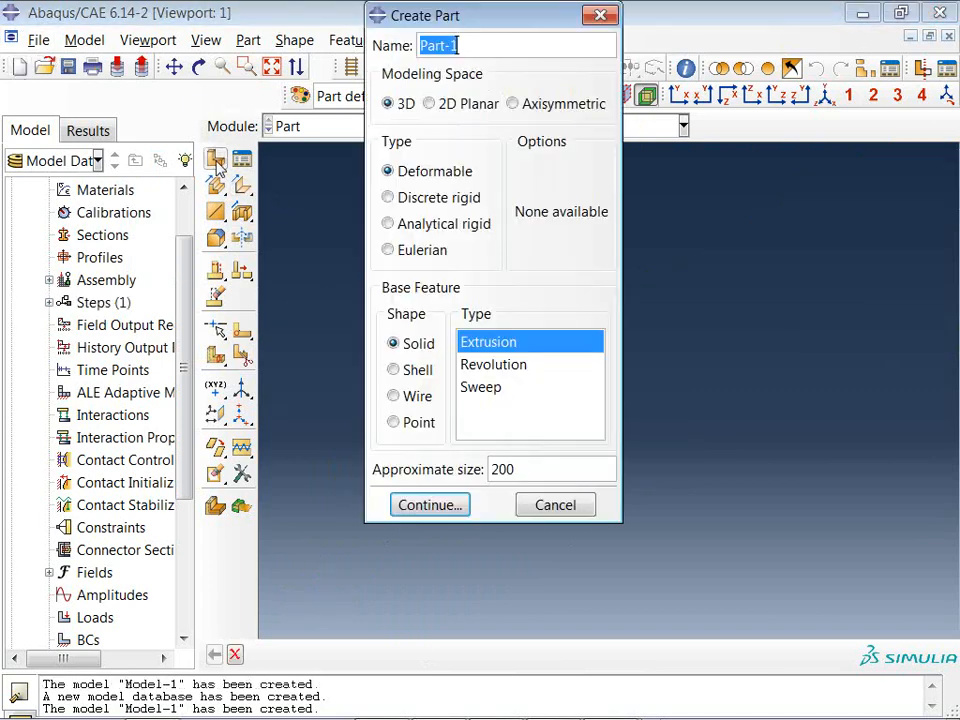
left_click(448, 507)
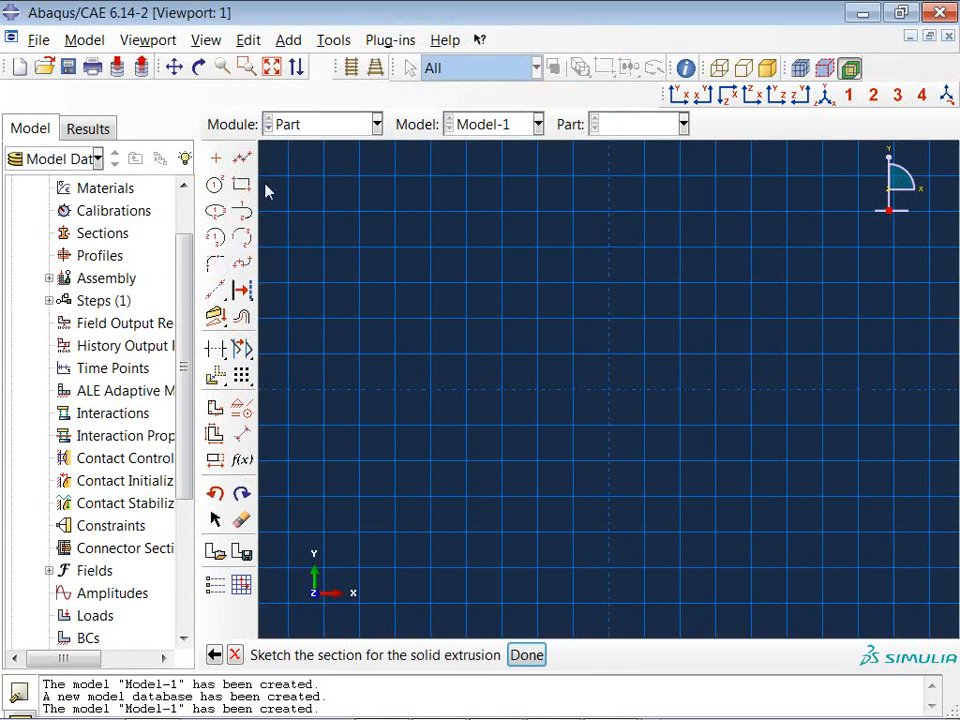
left_click(242, 185)
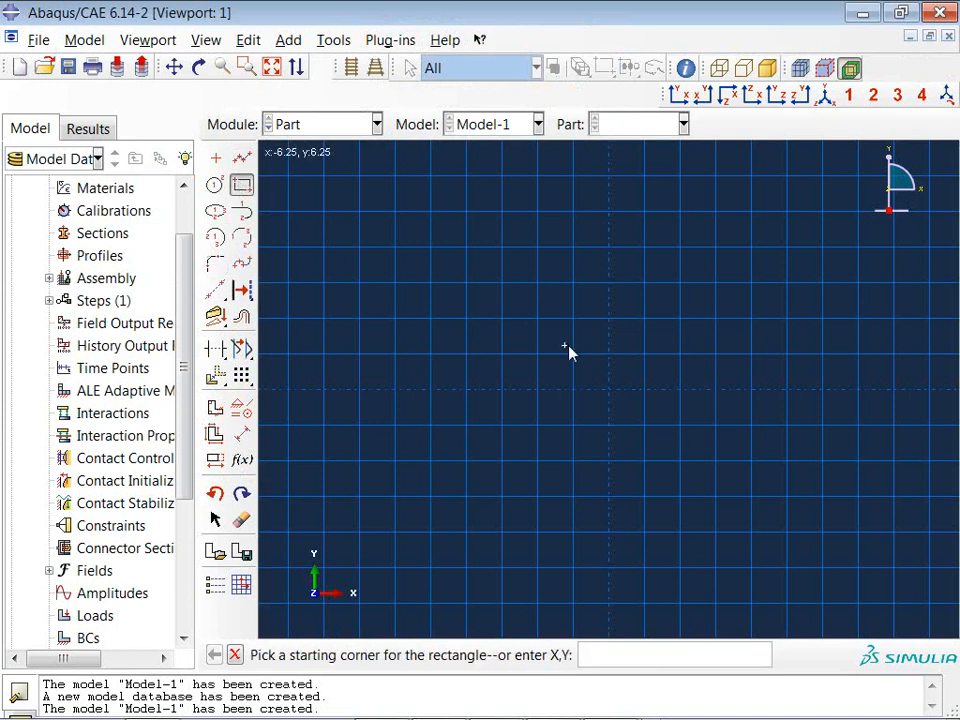
left_click(537, 319)
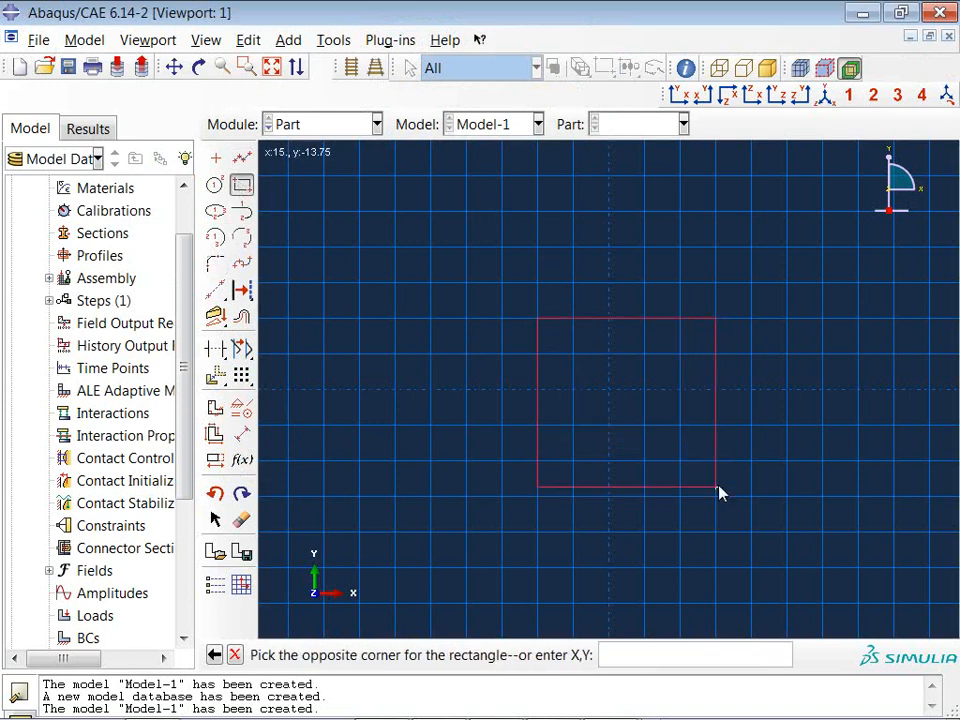
left_click(708, 459)
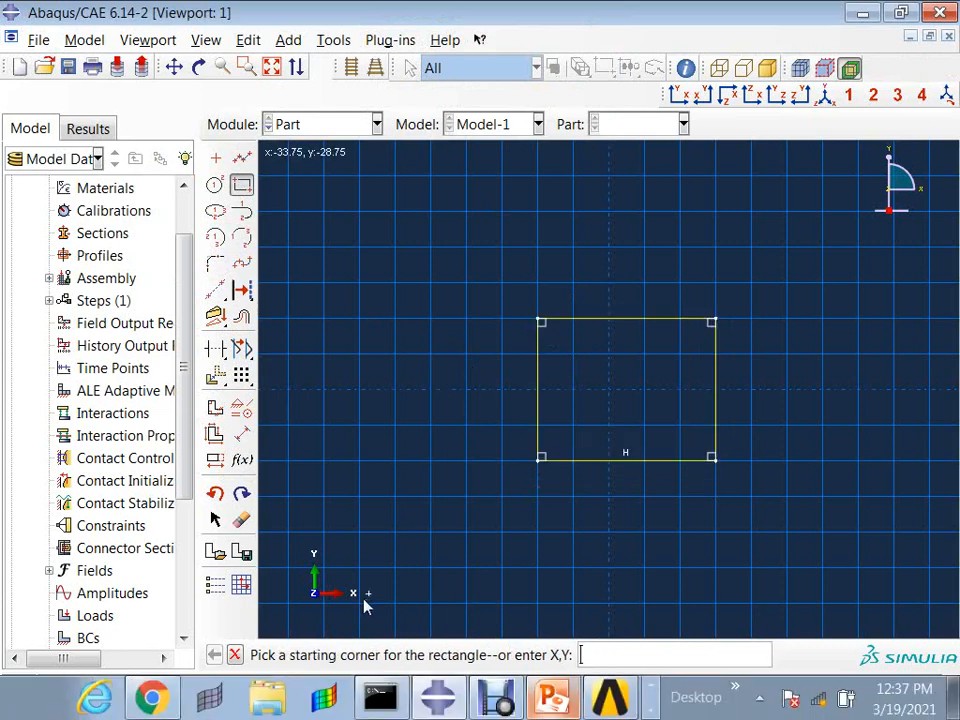
left_click(241, 434)
left_click(714, 410)
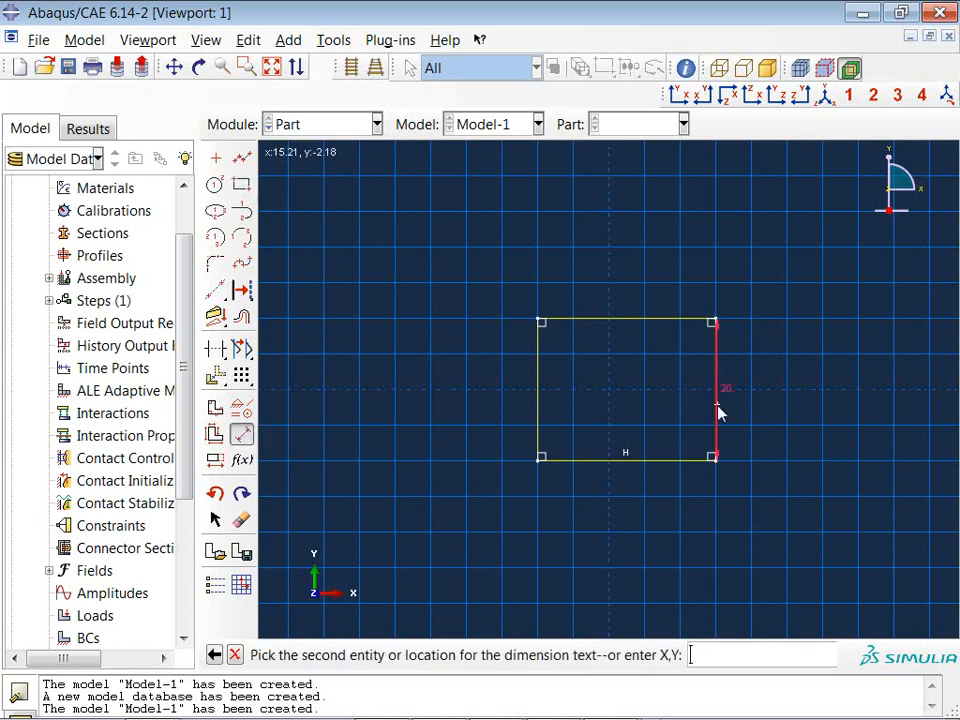
left_click(784, 403)
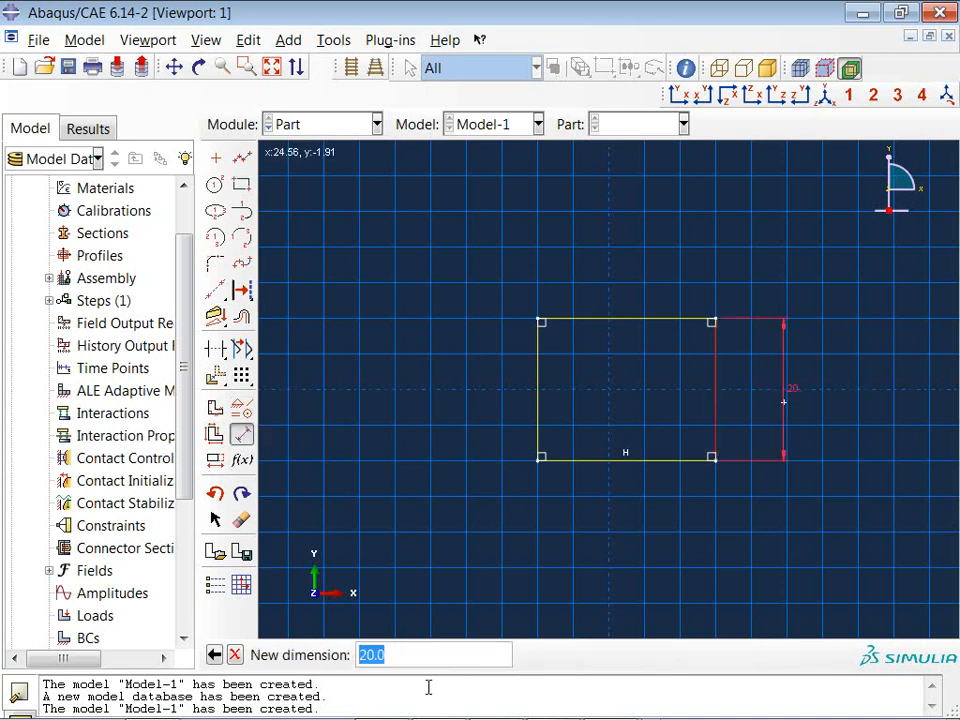
type("2")
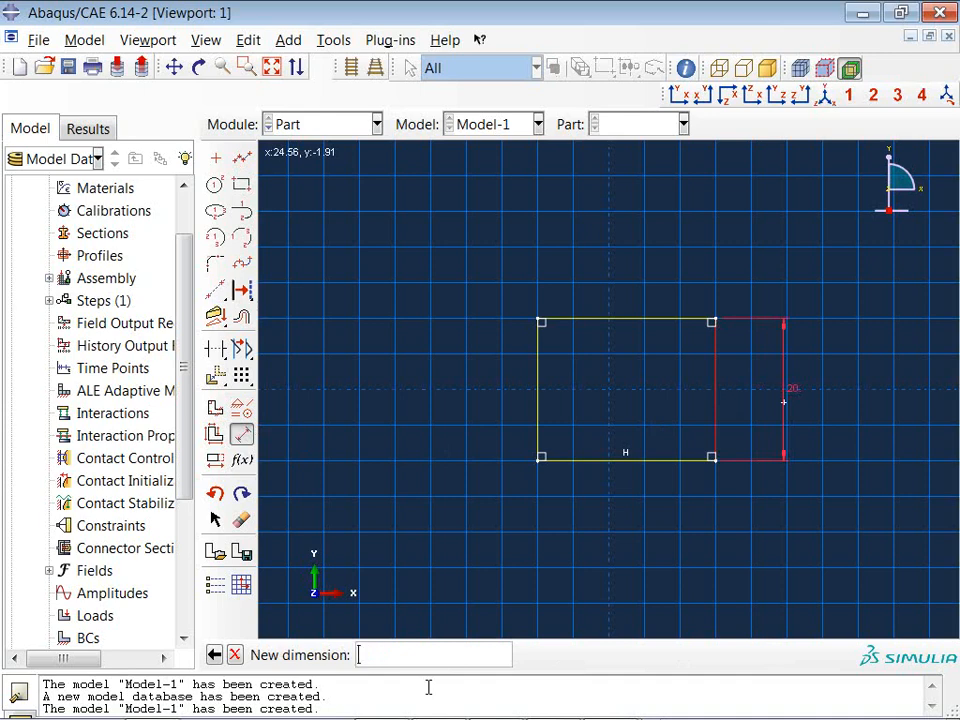
left_click(234, 654)
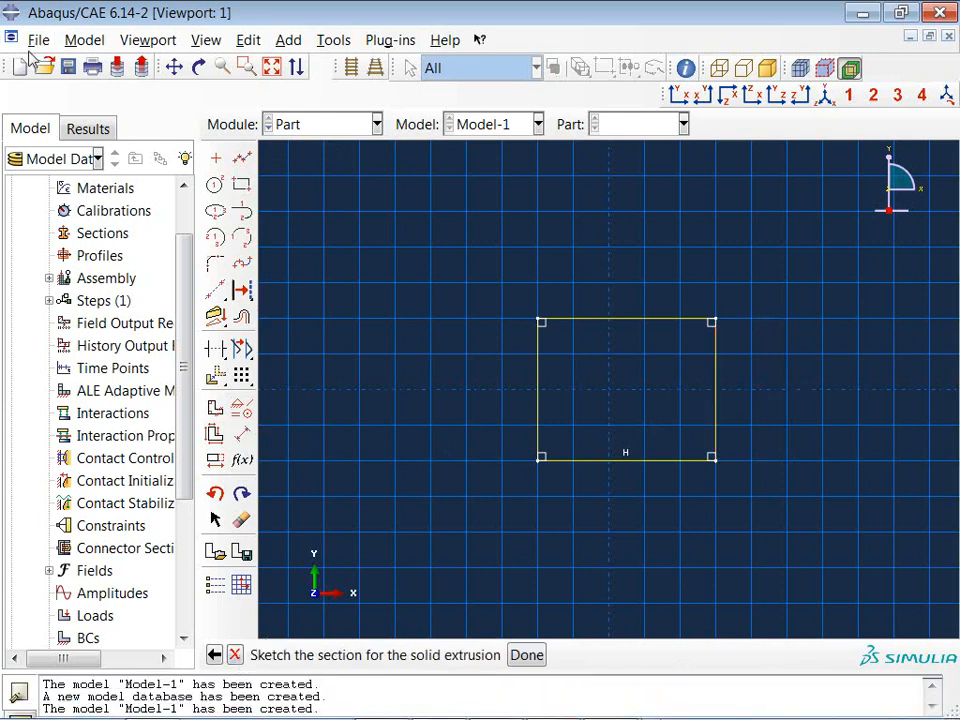
Abandon the rectangle sketch and start a new model database without saving the changes.
left_click(22, 64)
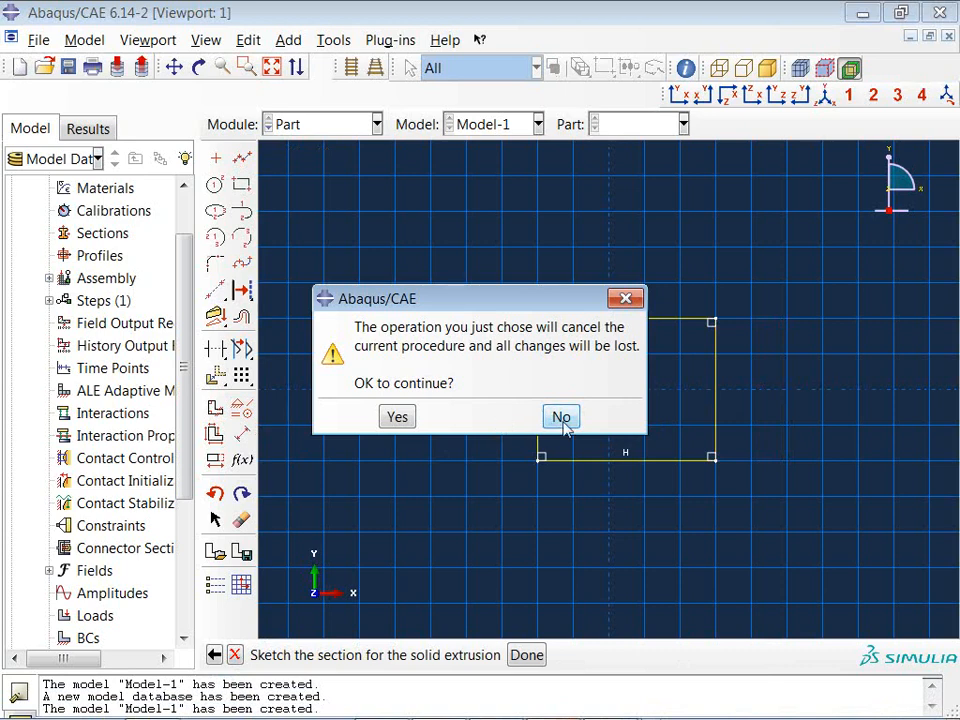
left_click(400, 416)
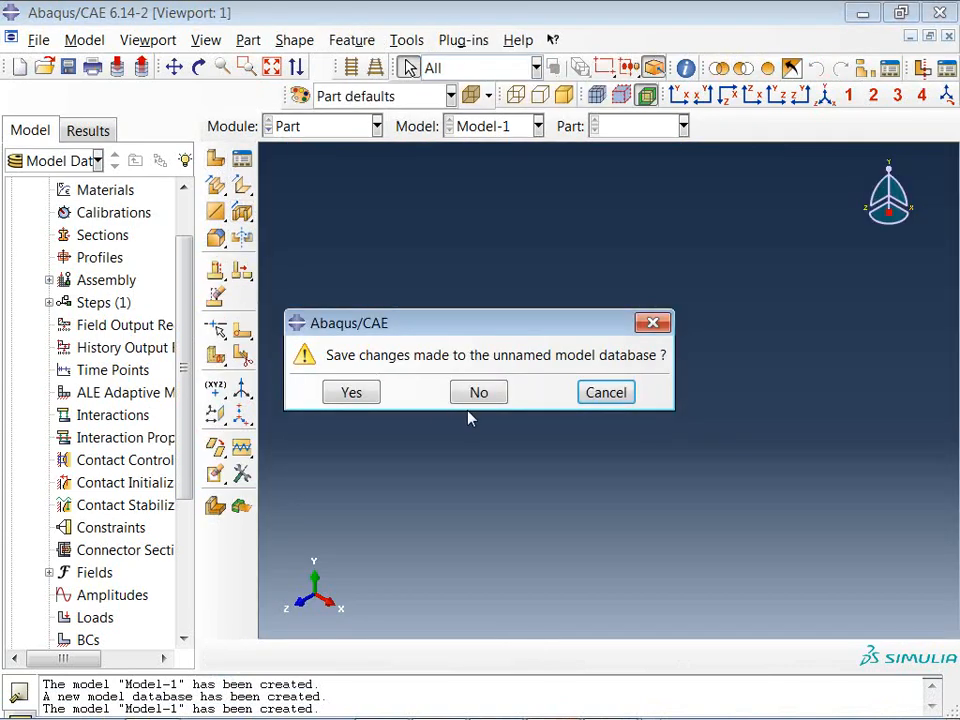
left_click(484, 392)
Create a 3D deformable solid extrusion part and sketch a rectangle about 150 wide and 100 high around the origin.
left_click(216, 164)
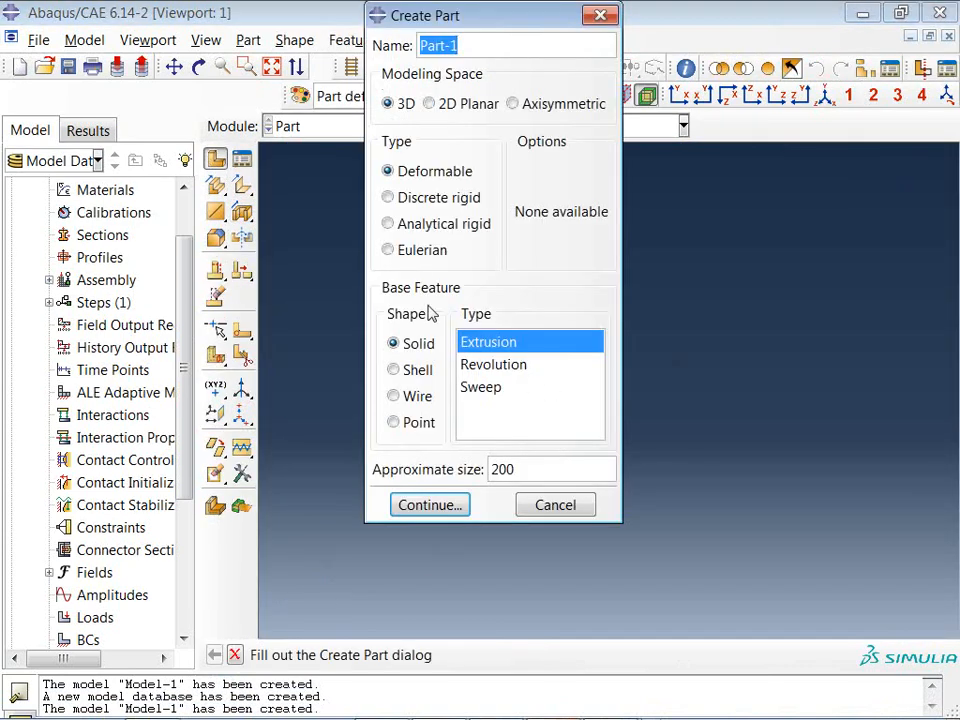
left_click(532, 474)
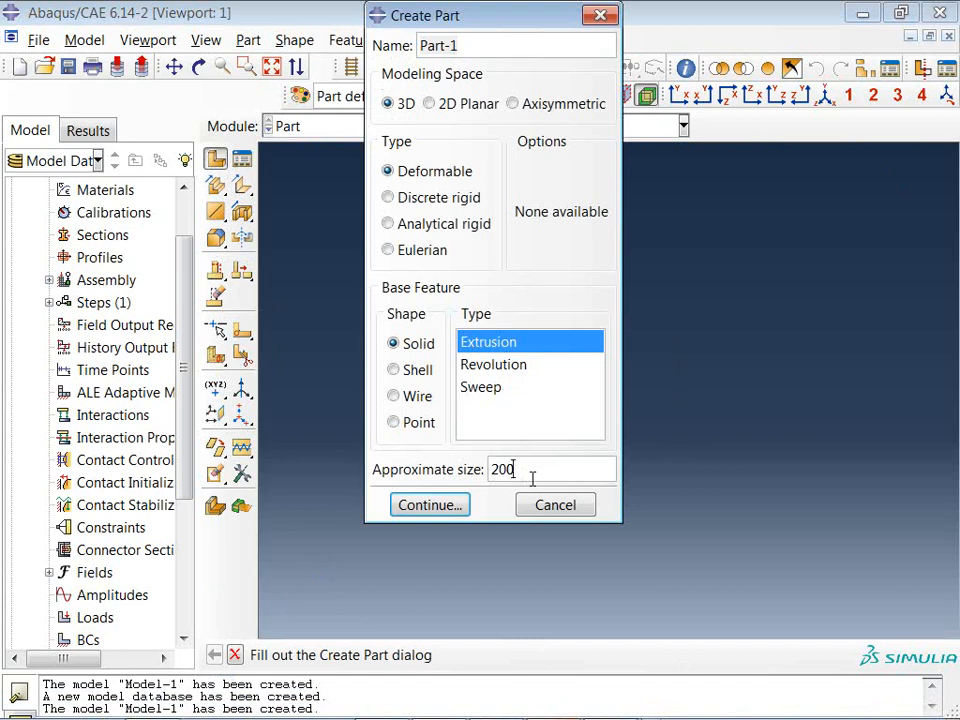
left_click(449, 505)
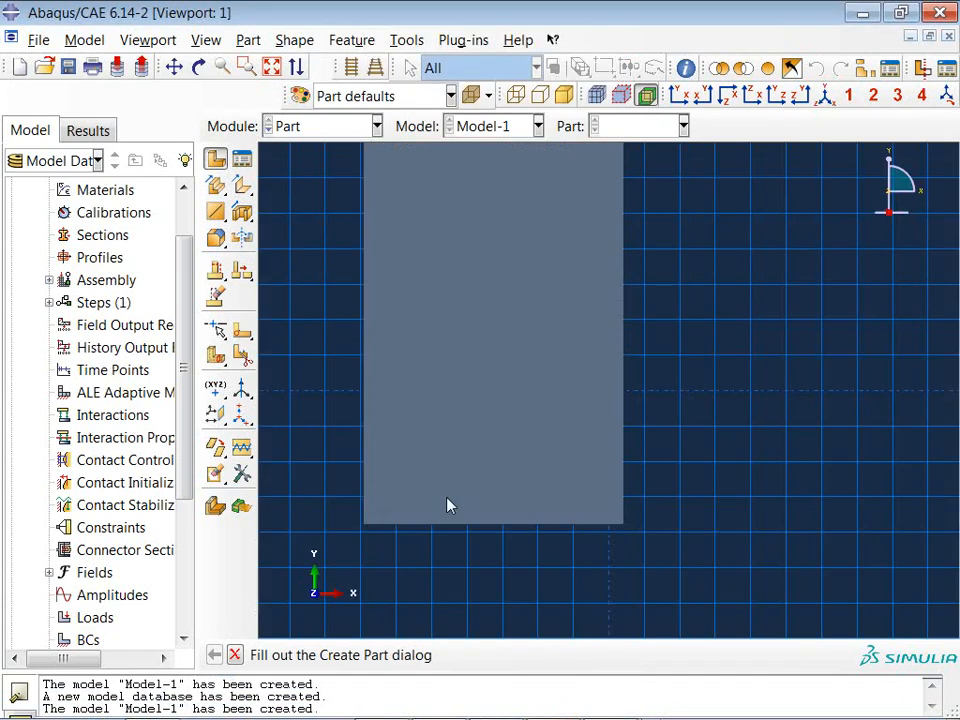
left_click(242, 186)
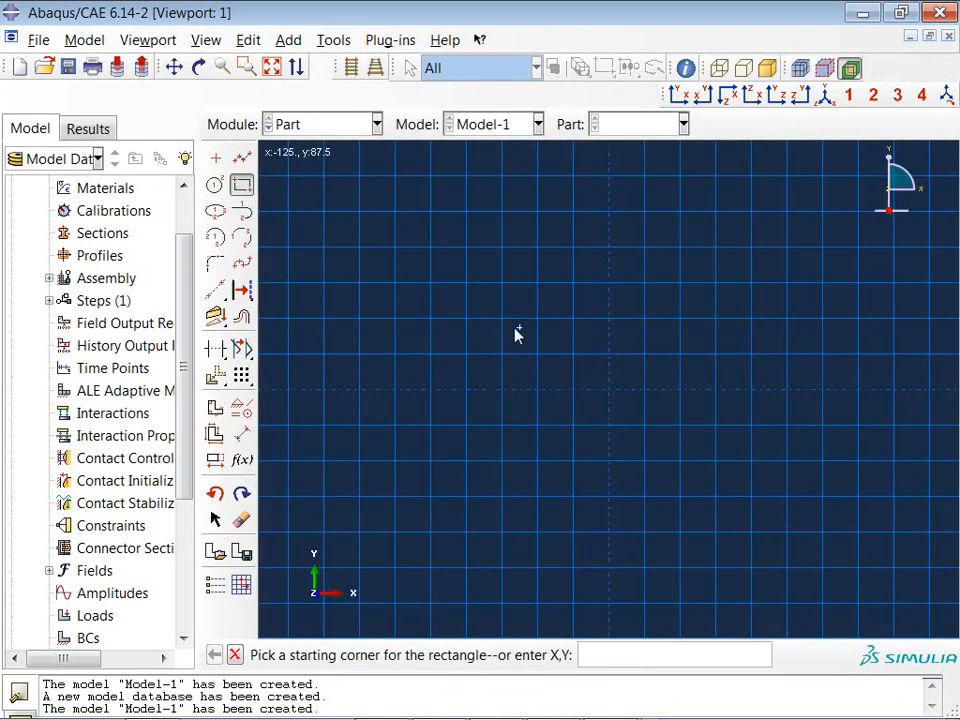
left_click(542, 360)
left_click(643, 422)
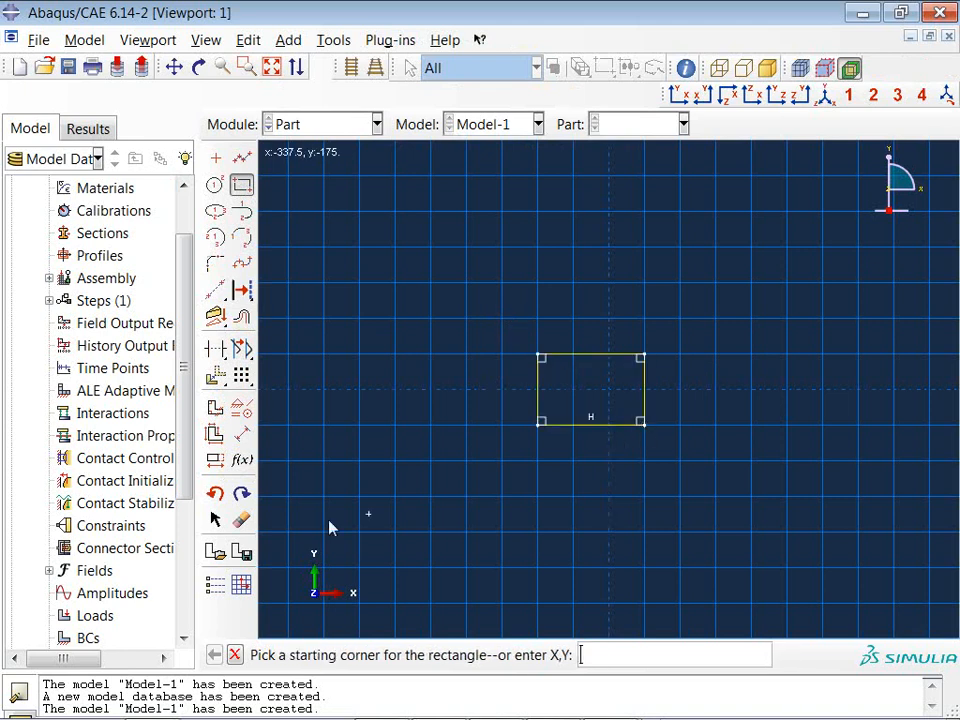
Dimension the right vertical edge of the rectangle to 20.
left_click(243, 433)
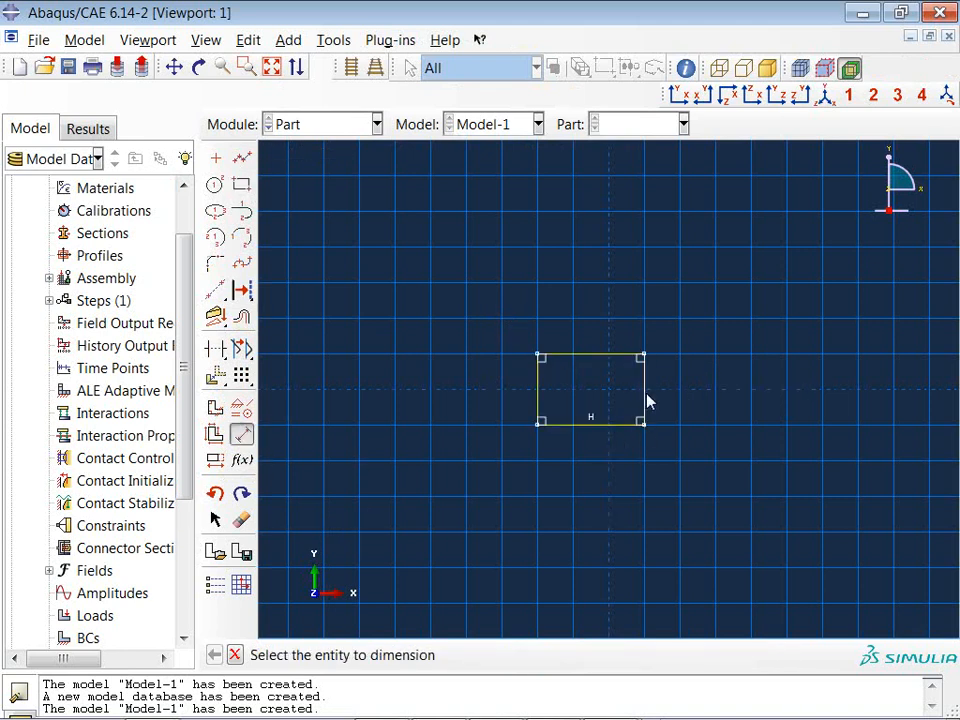
left_click(645, 400)
left_click(731, 411)
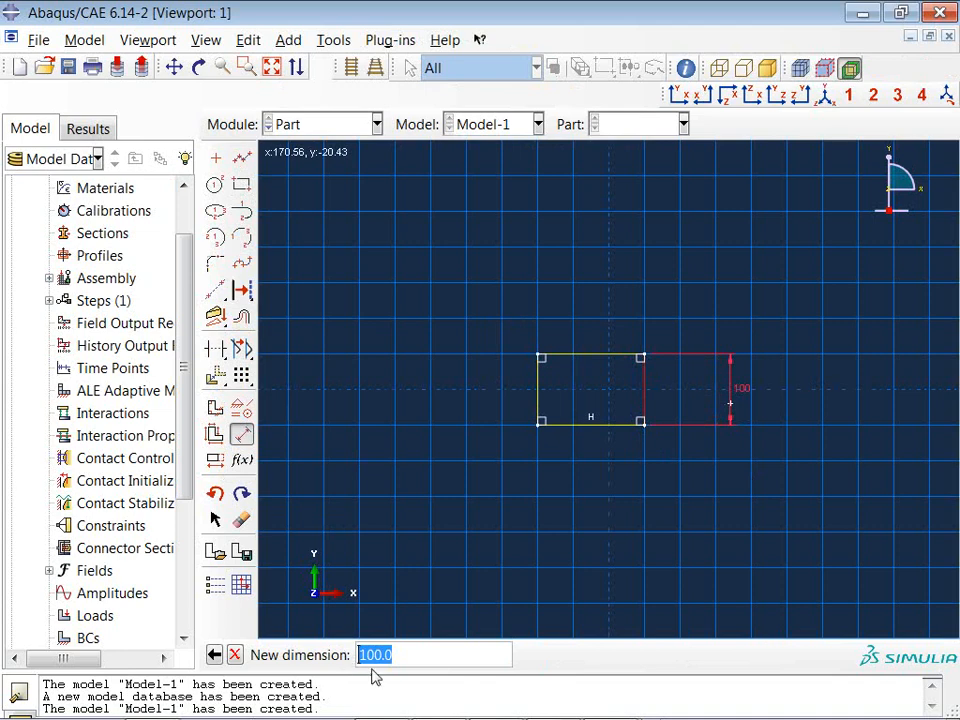
type("20")
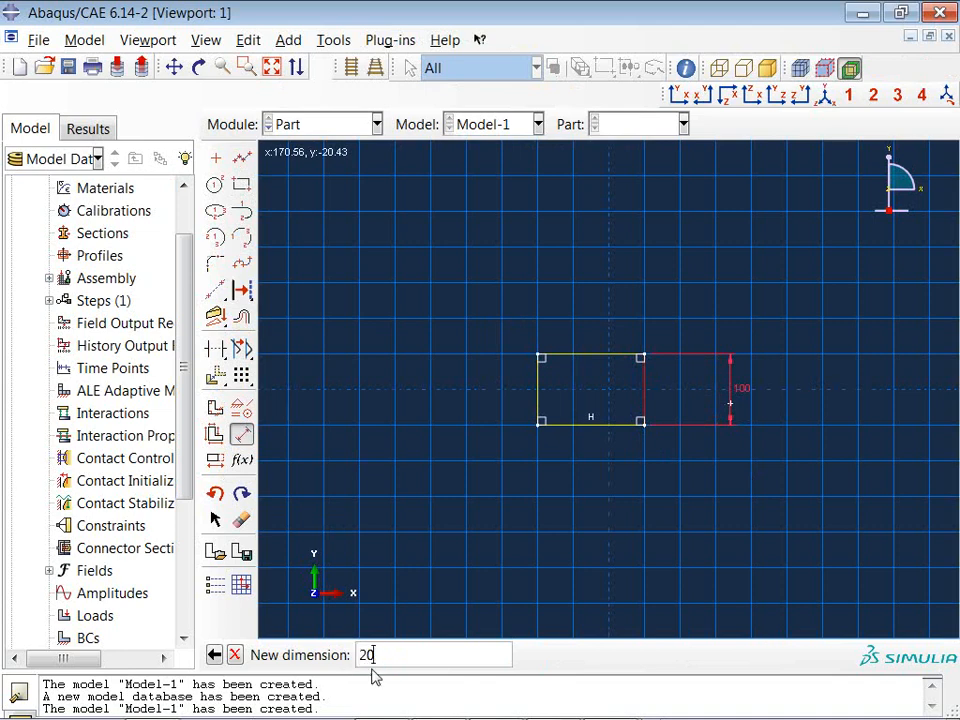
key("Return")
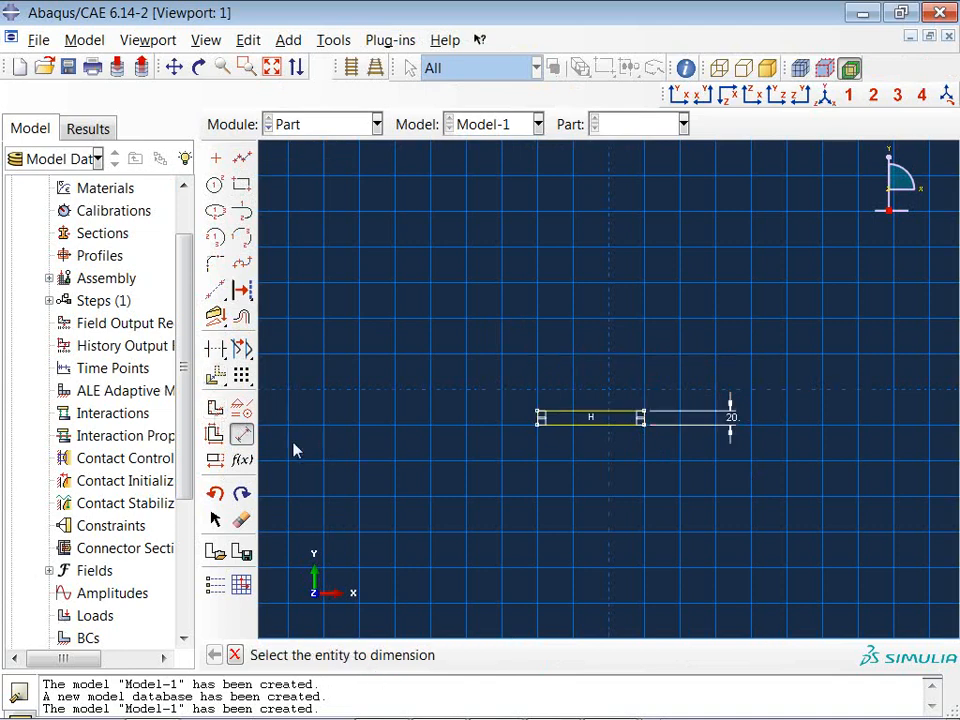
Check the beam's cross-section dimensions in the RVA.JPG problem image in Picasa Photo Viewer and return to the Abaqus sketch.
mouse_move(418, 695)
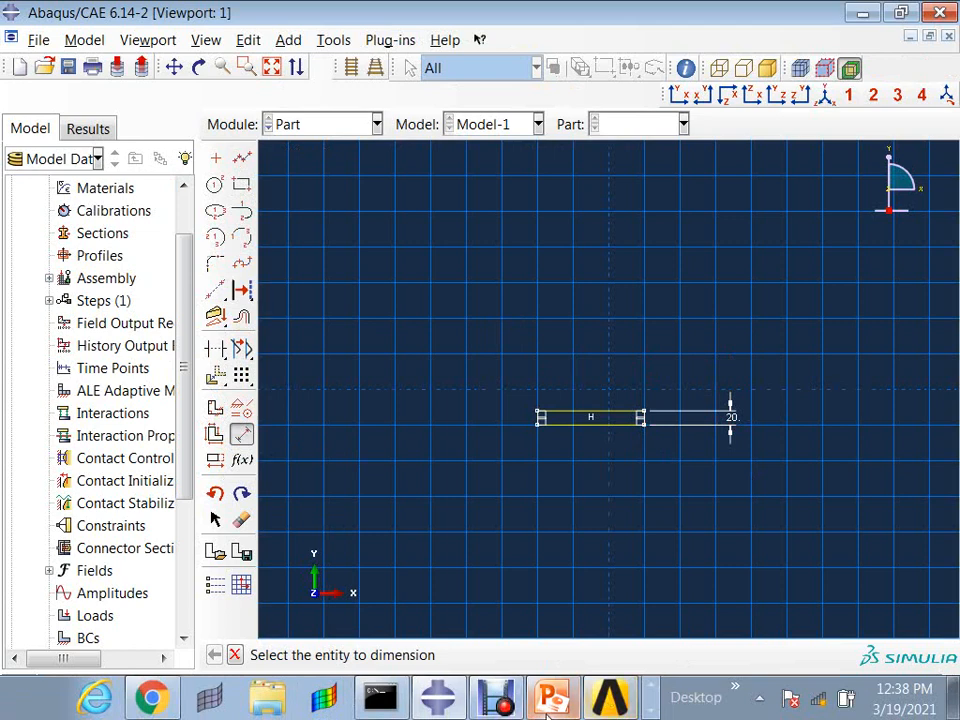
left_click(651, 709)
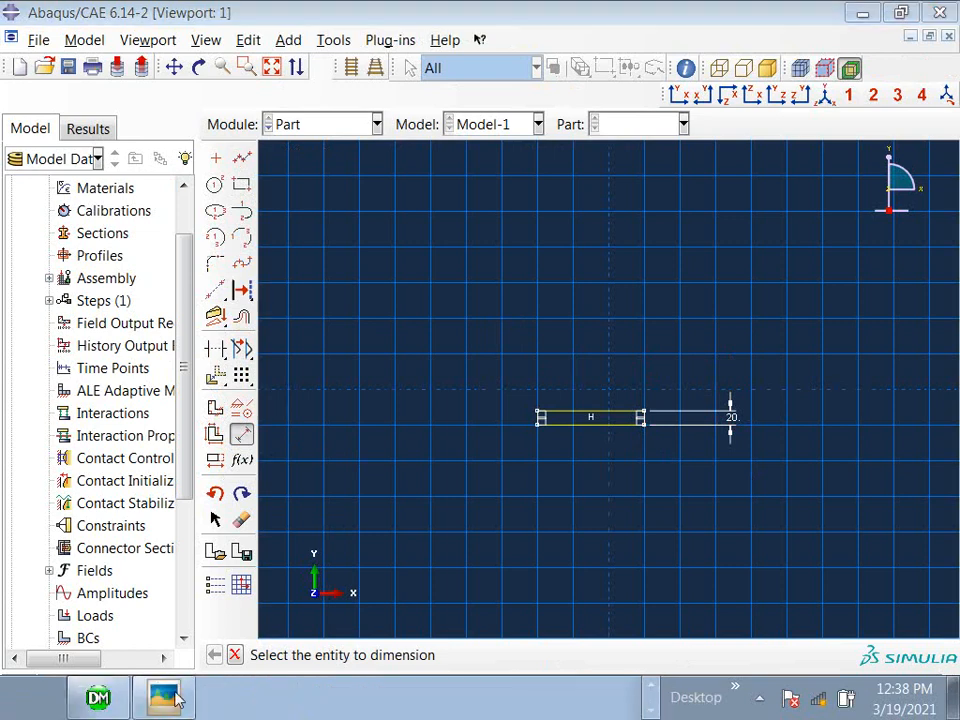
left_click(161, 693)
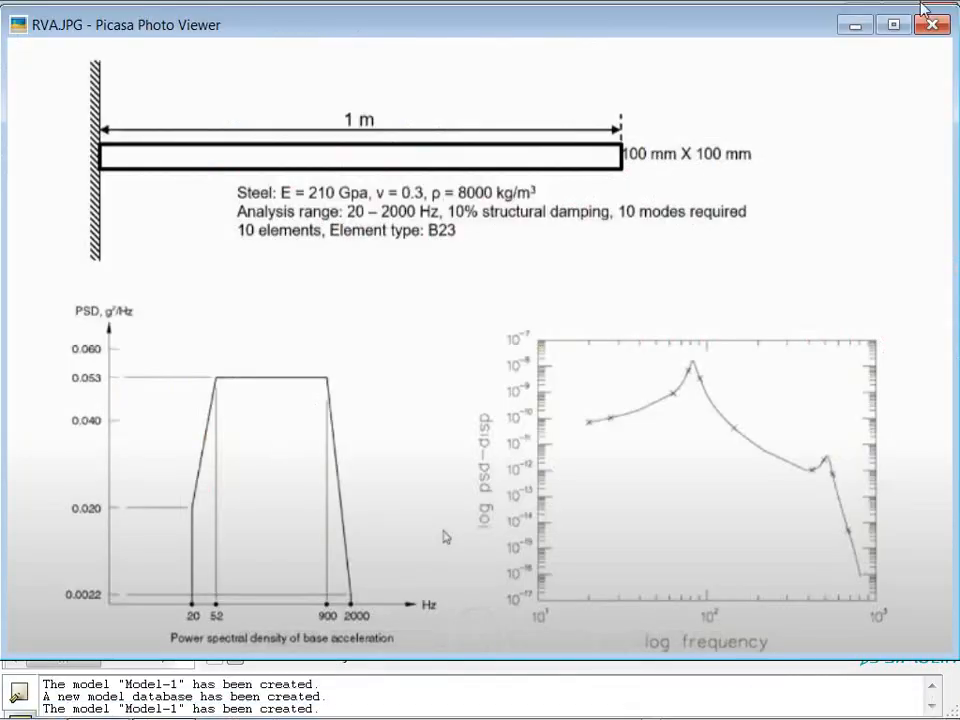
left_click(857, 26)
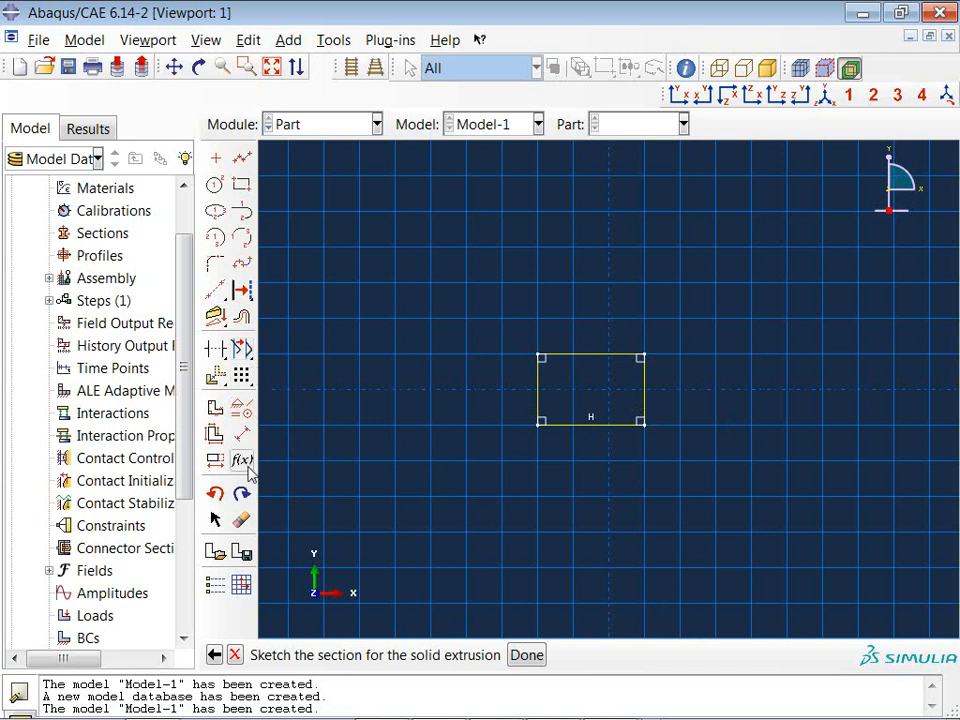
Dimension the rectangle's right edge to 100 and its top edge to 100.
left_click(241, 433)
left_click(643, 393)
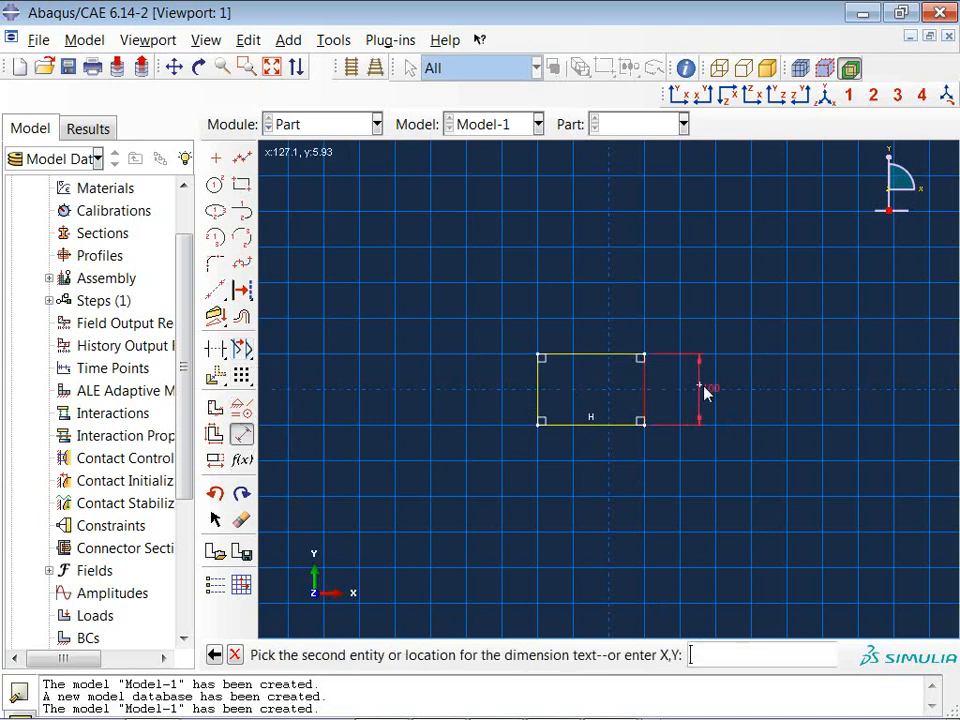
left_click(705, 386)
key("Return")
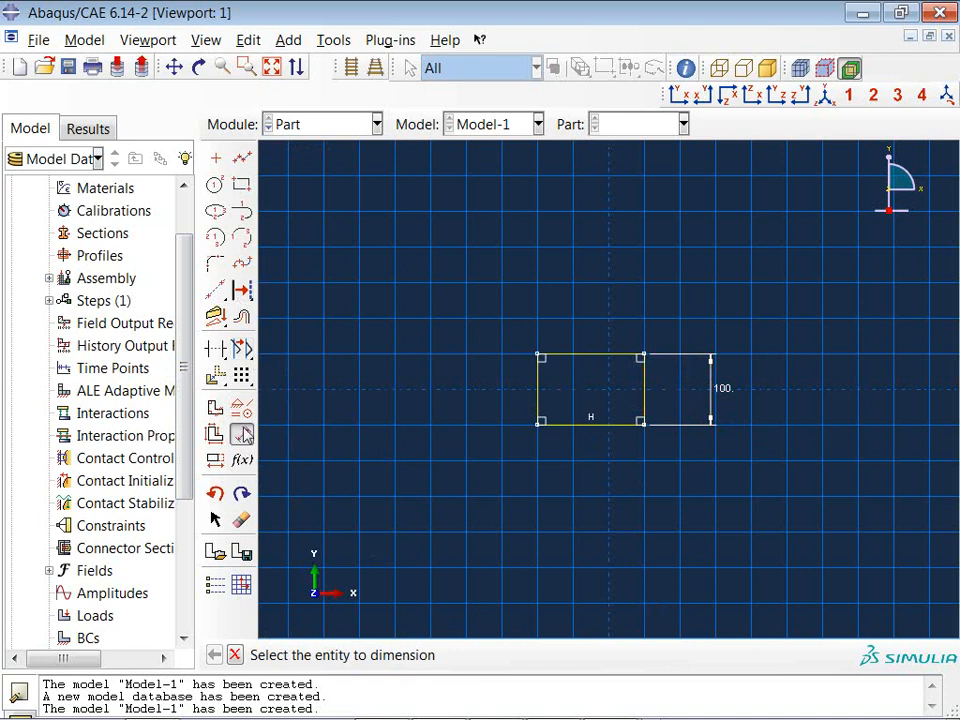
left_click(576, 357)
left_click(604, 274)
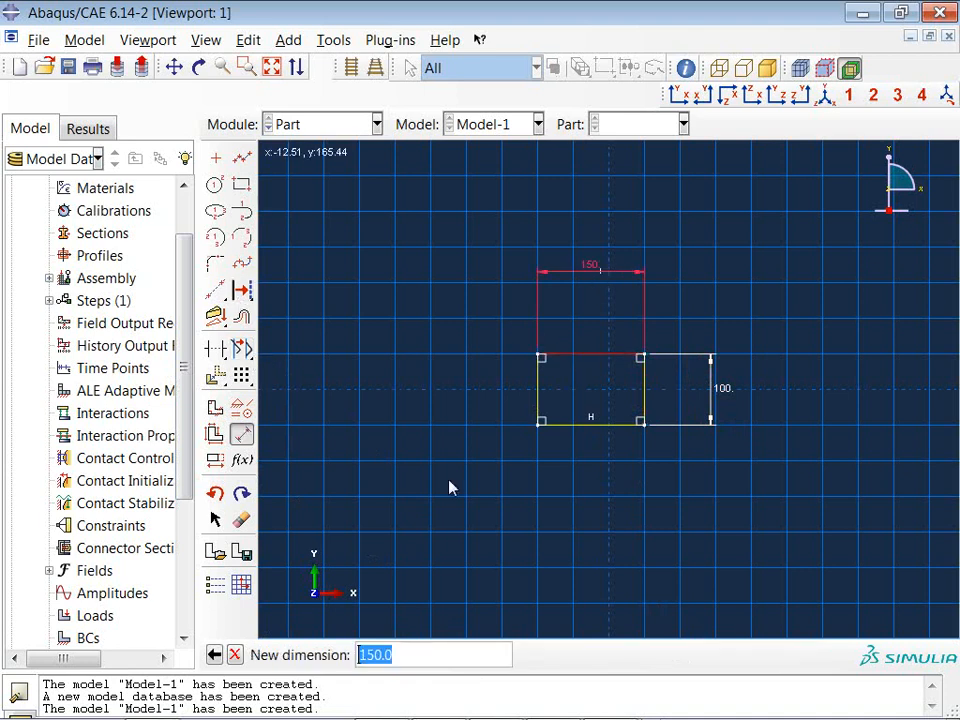
type("100")
key("Return")
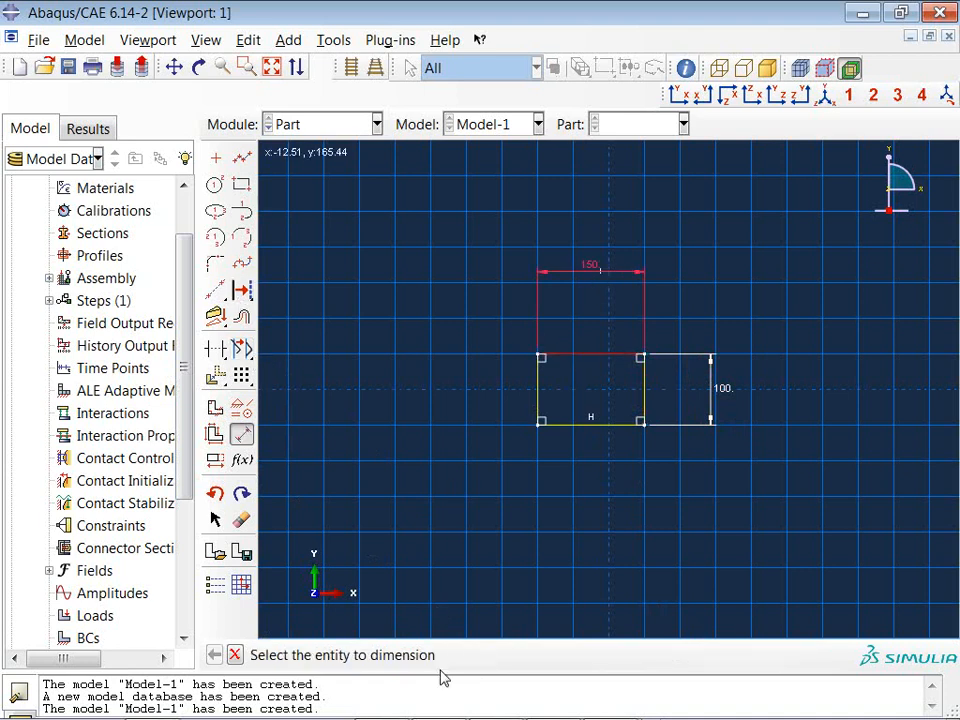
left_click(234, 655)
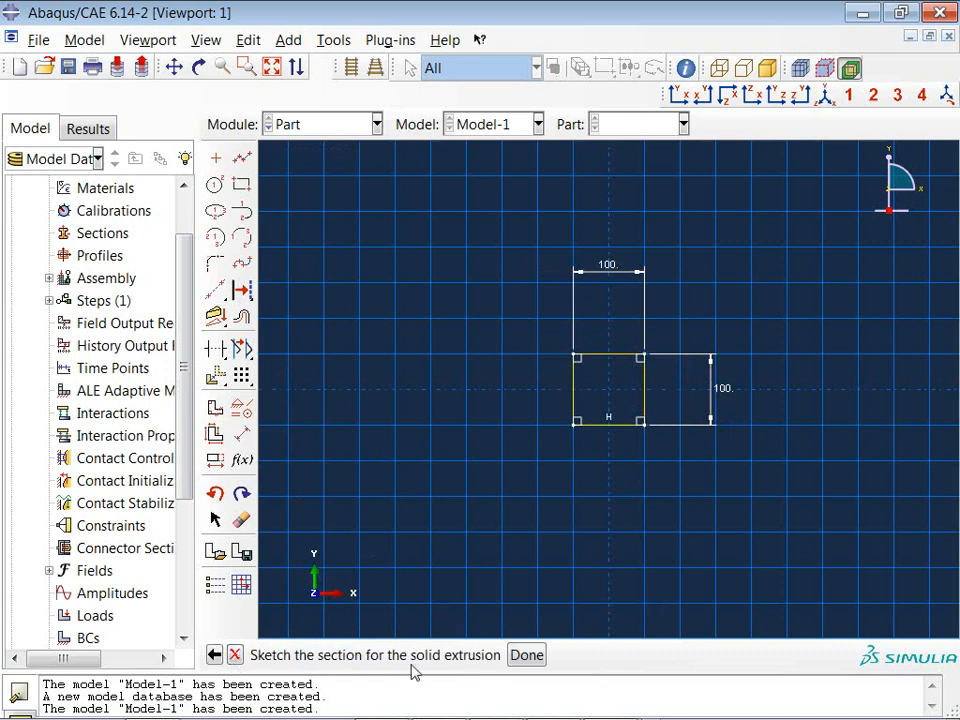
Finish the section sketch and extrude it to a depth of 1000.
left_click(525, 655)
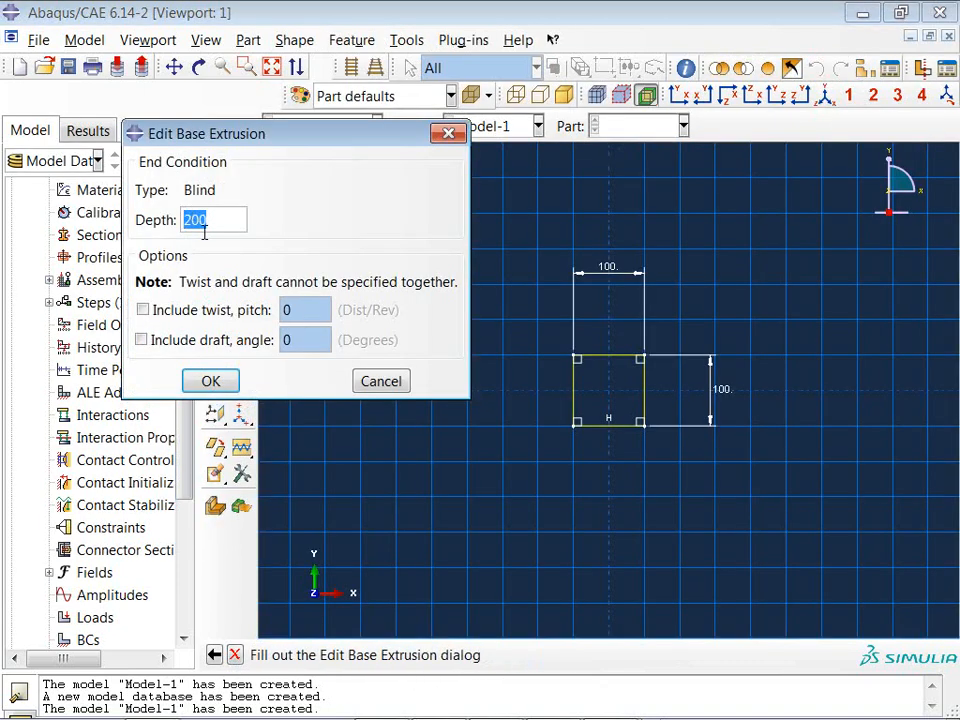
type("1000")
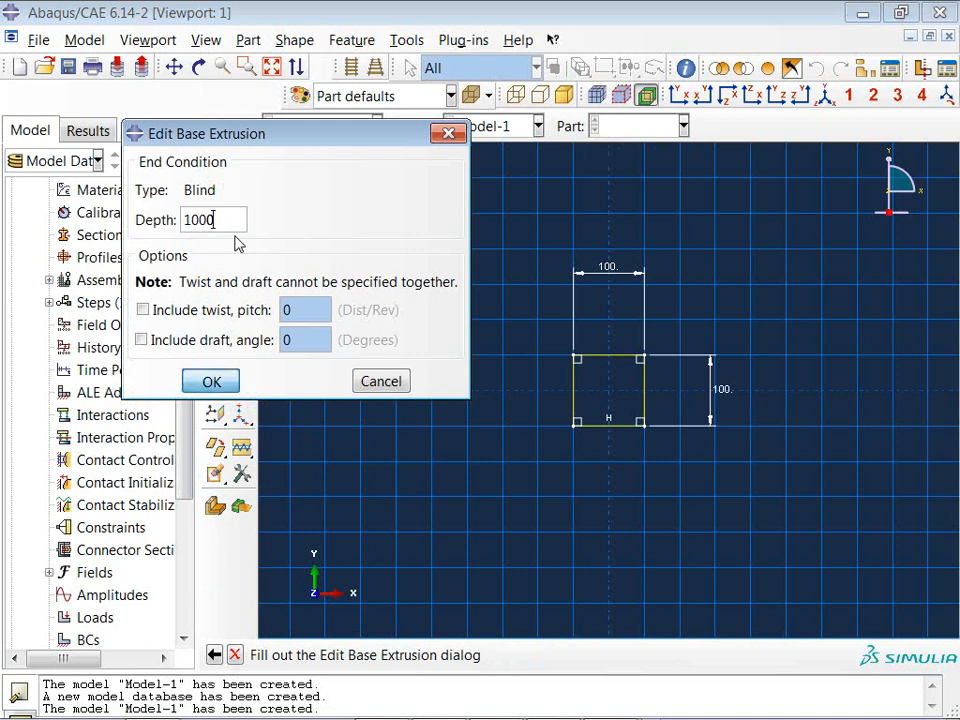
key("Return")
mouse_move(612, 334)
left_mouse_down("ctrl+alt")
mouse_move(615, 388)
mouse_move(619, 350)
left_mouse_up("ctrl+alt")
Review the steel properties and analysis data in the RVA.JPG image in Picasa Photo Viewer and return to Abaqus/CAE.
mouse_move(660, 708)
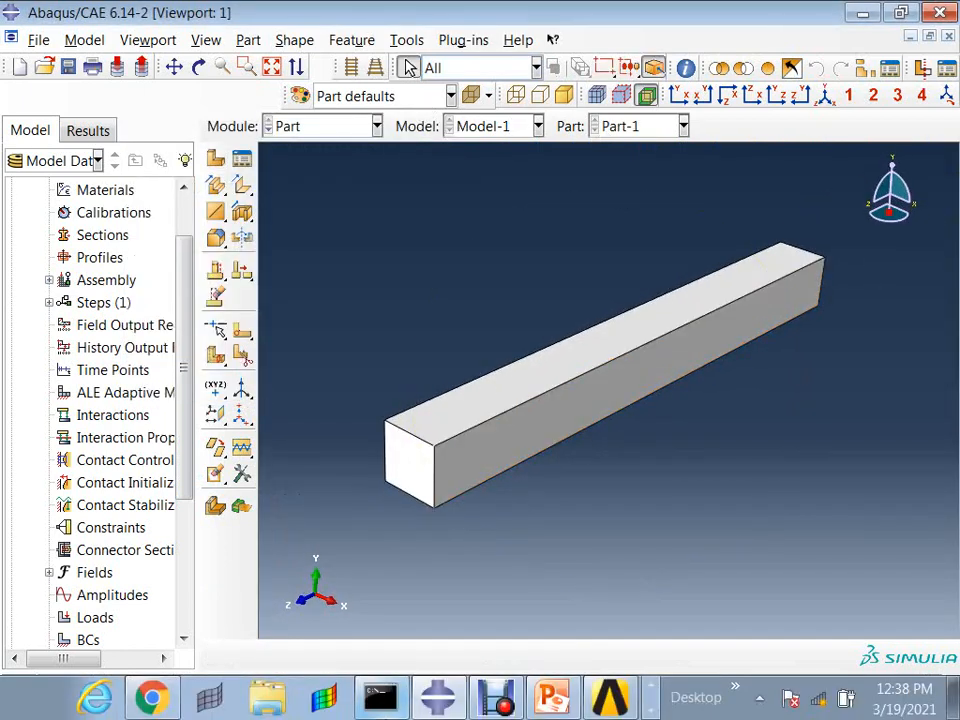
left_click(649, 710)
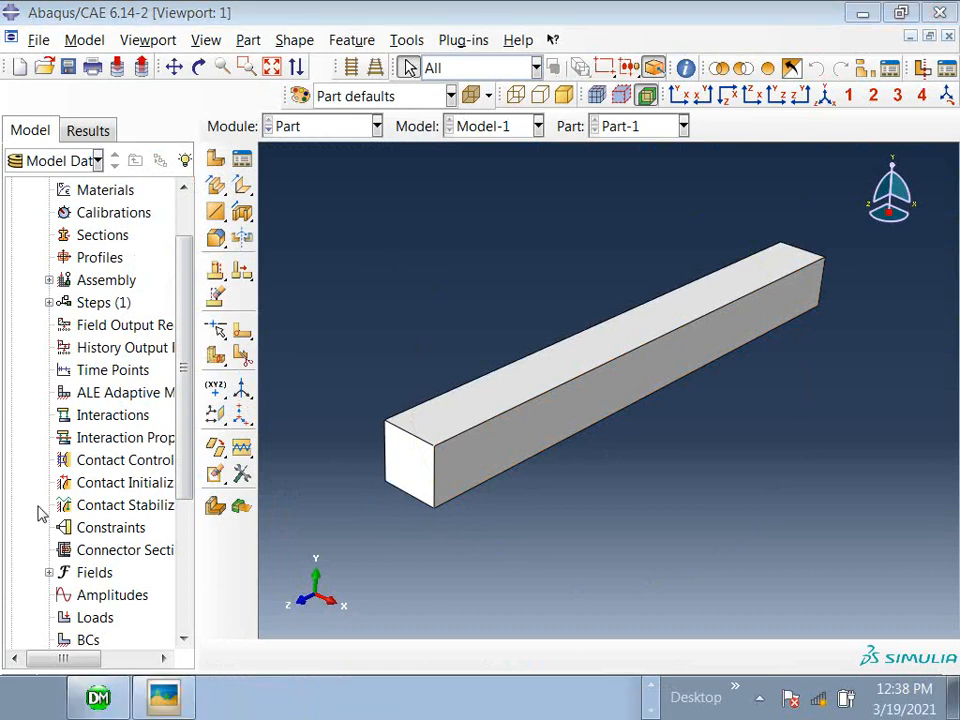
left_click(168, 700)
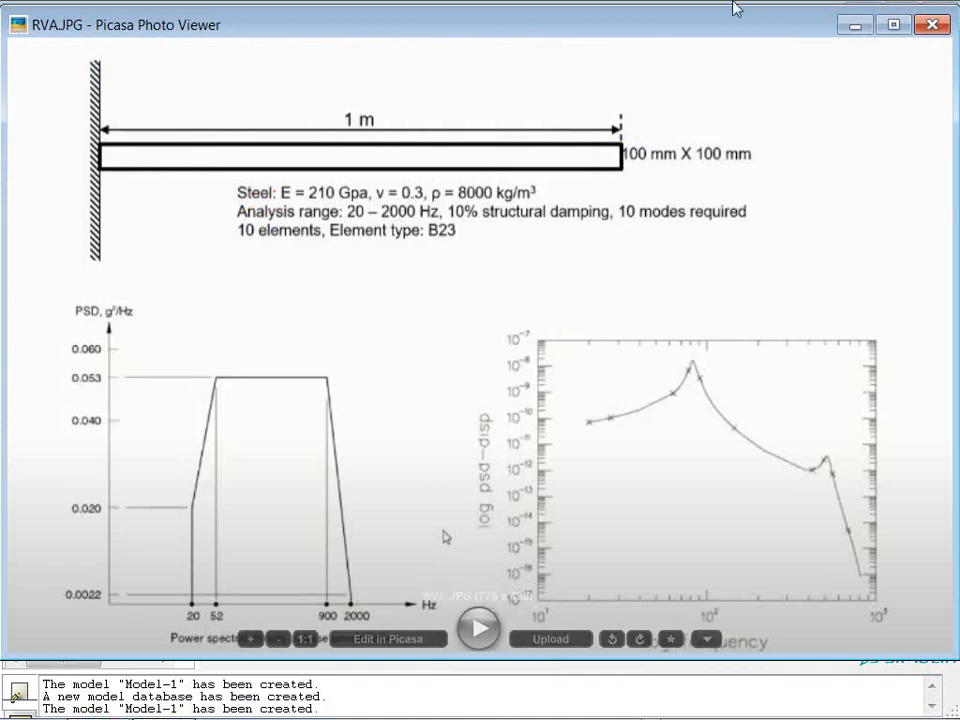
left_click(858, 35)
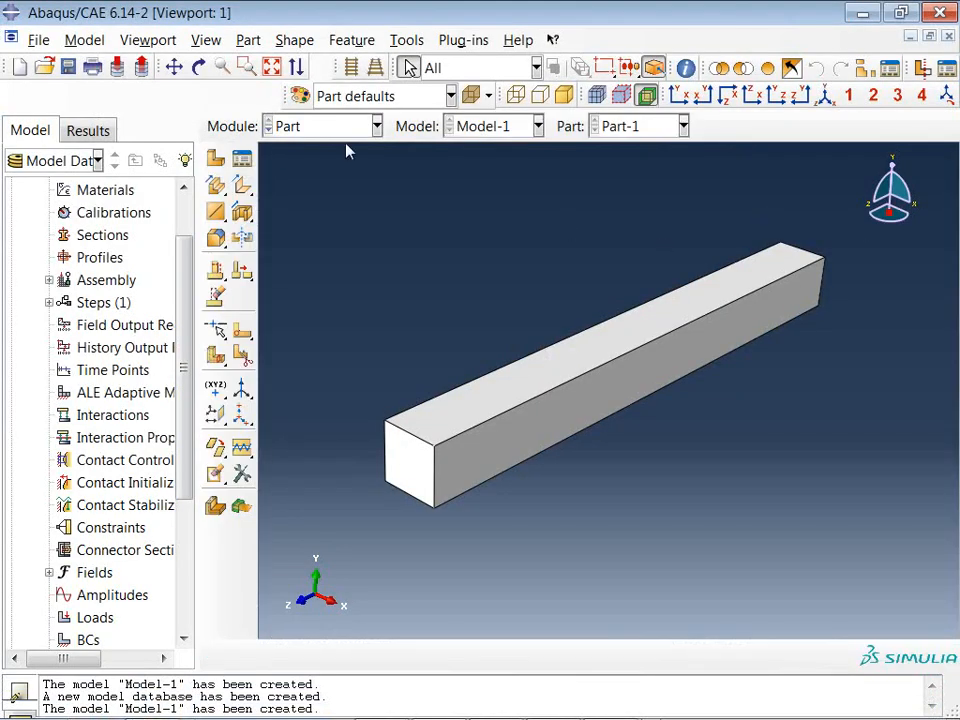
Switch to the Property module and create a material with isotropic elastic behavior.
left_click(300, 130)
left_click(313, 174)
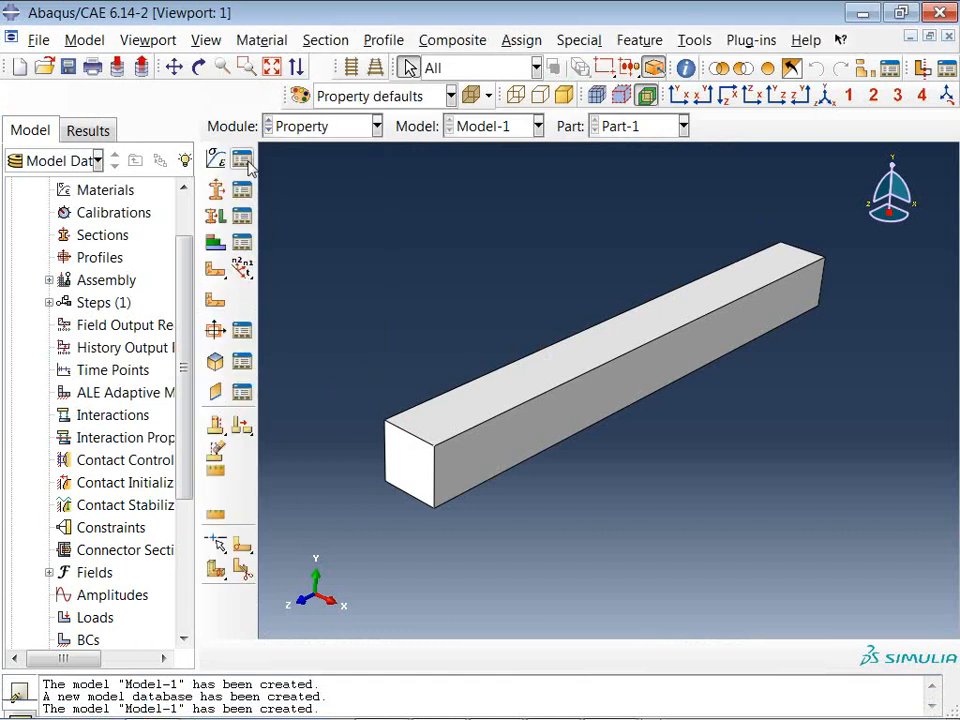
left_click(217, 160)
left_click(414, 283)
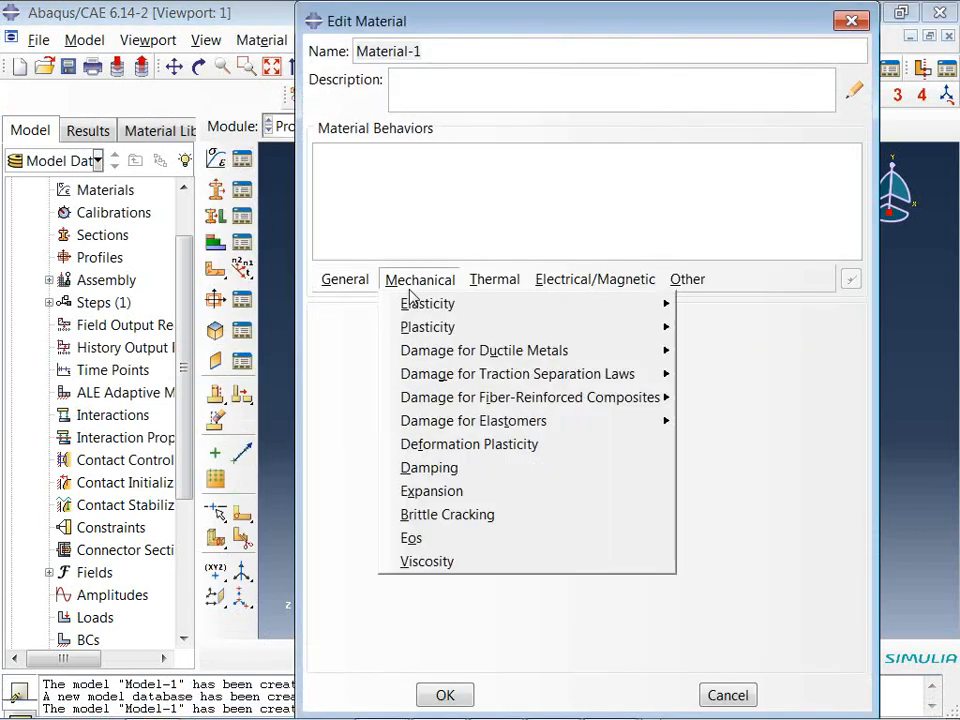
mouse_move(520, 303)
left_click(754, 306)
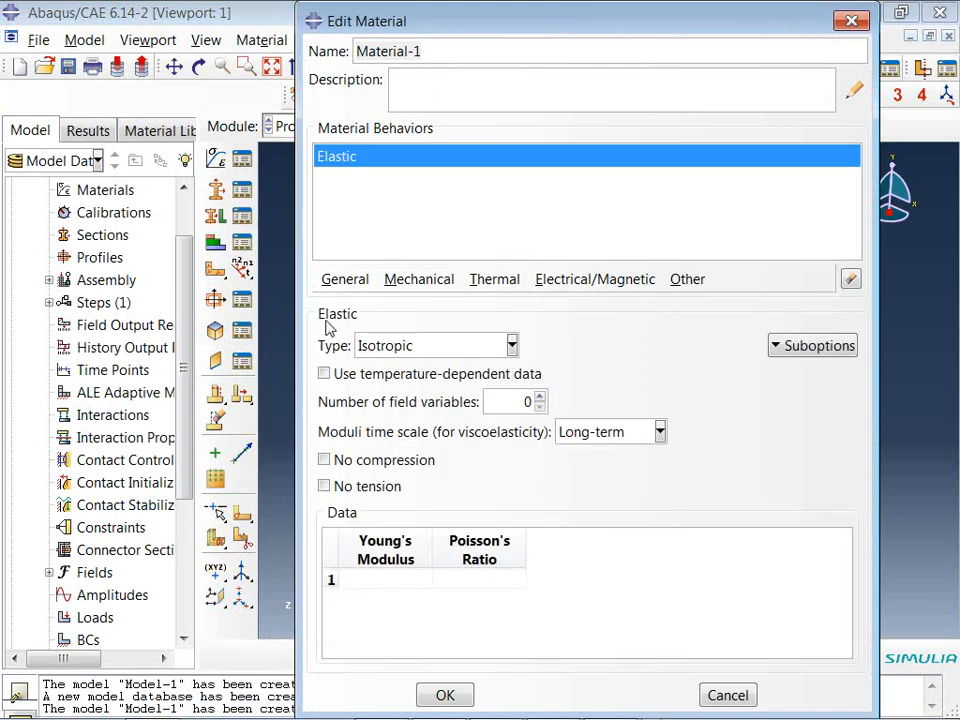
Set the elastic material's Young's modulus to 210000 and Poisson's ratio to 0.3.
left_click(390, 578)
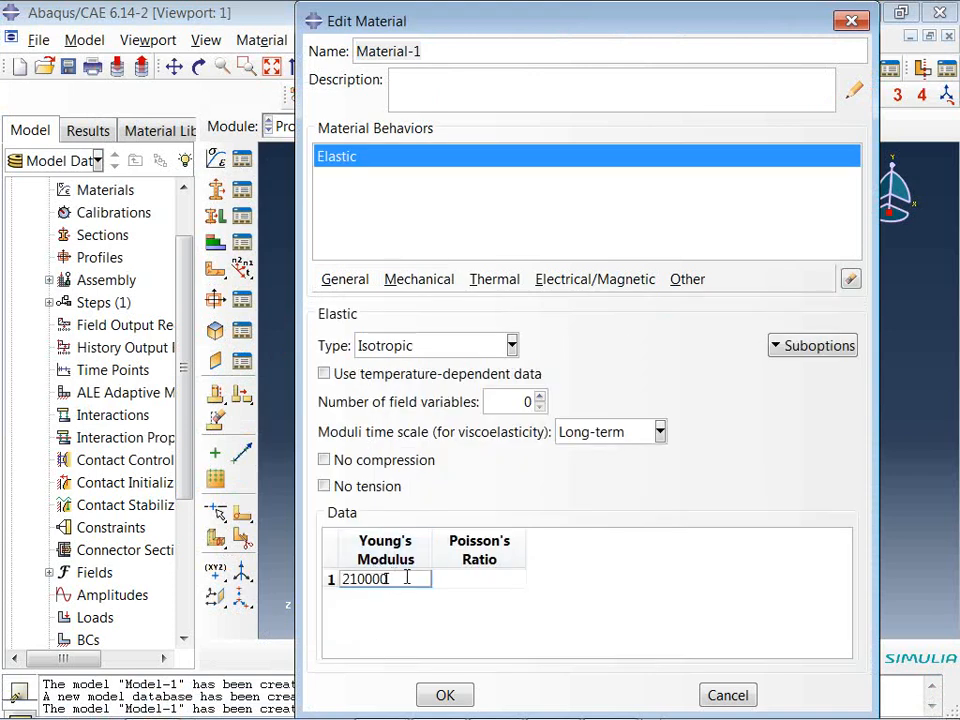
key("Tab")
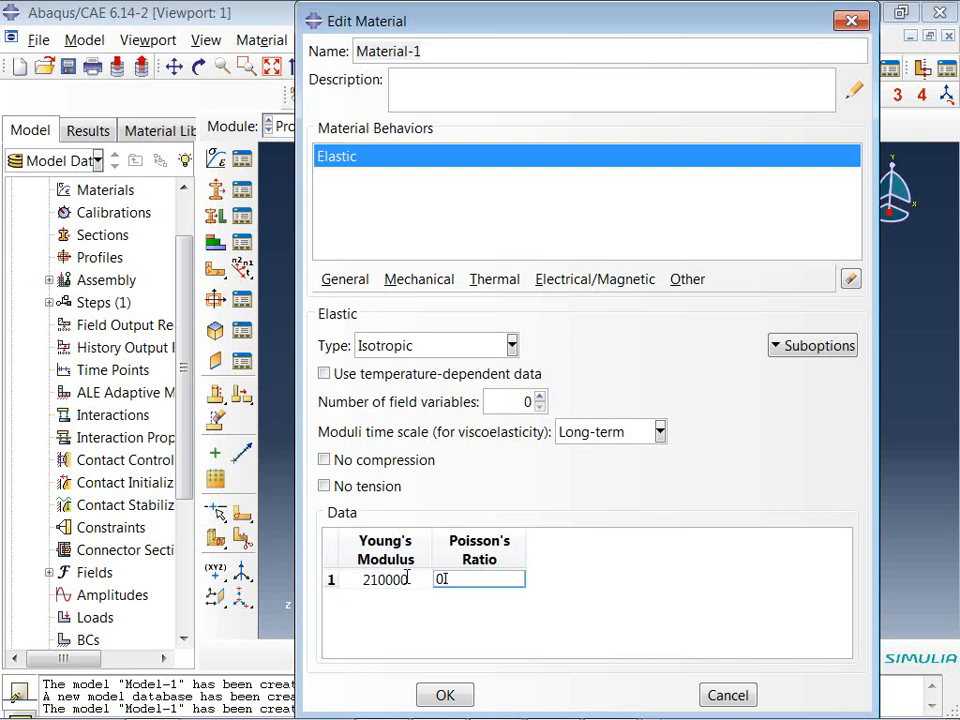
type("0.3")
key("Return")
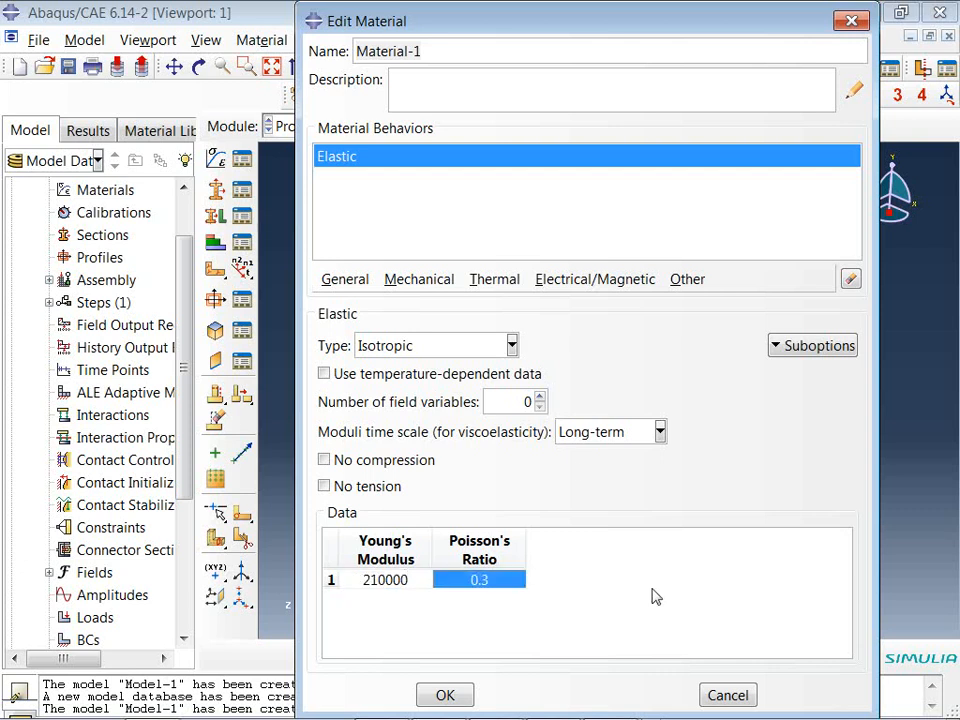
Add a uniform mass density of 8.0E-9 to the material and save the material definition.
left_click(348, 280)
left_click(350, 302)
left_click(380, 498)
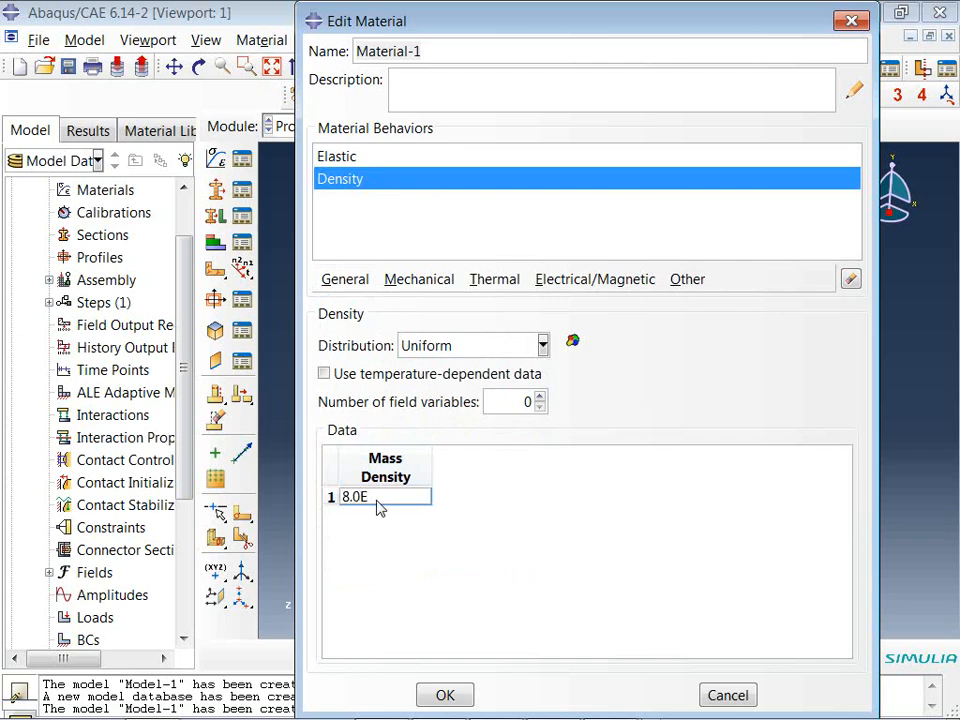
left_click(493, 624)
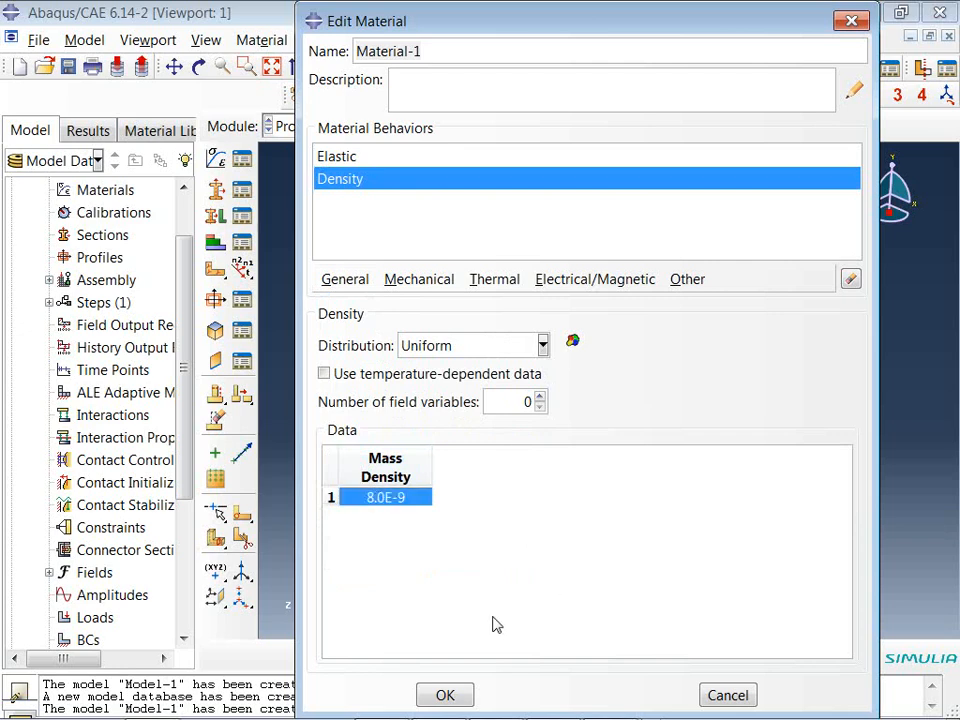
left_click(442, 695)
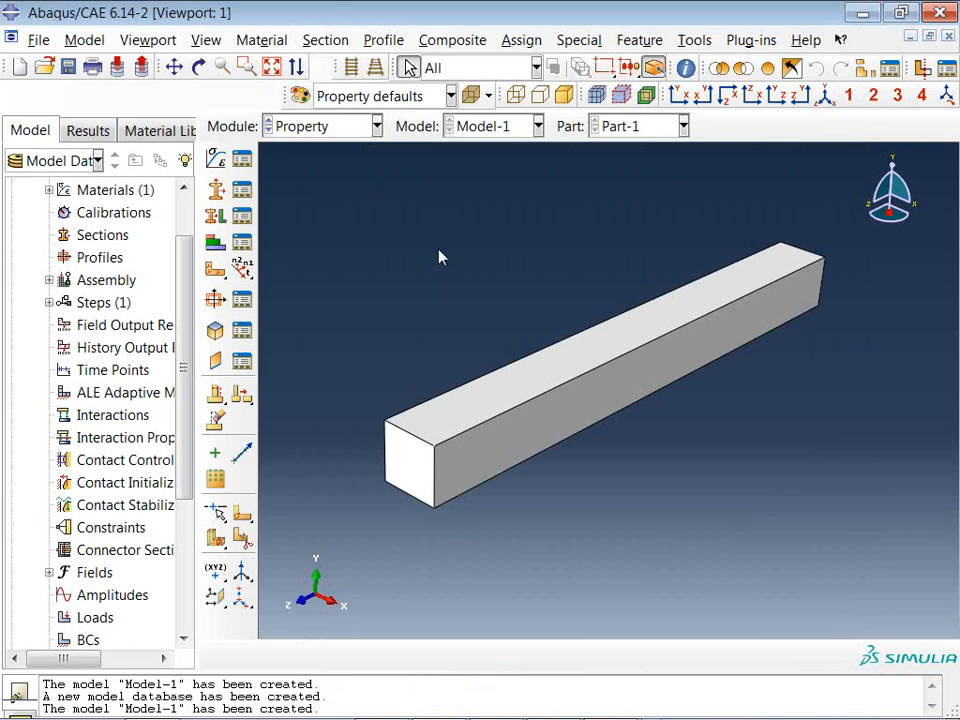
Create a solid homogeneous section that uses the newly defined material.
left_click(212, 191)
left_click(74, 370)
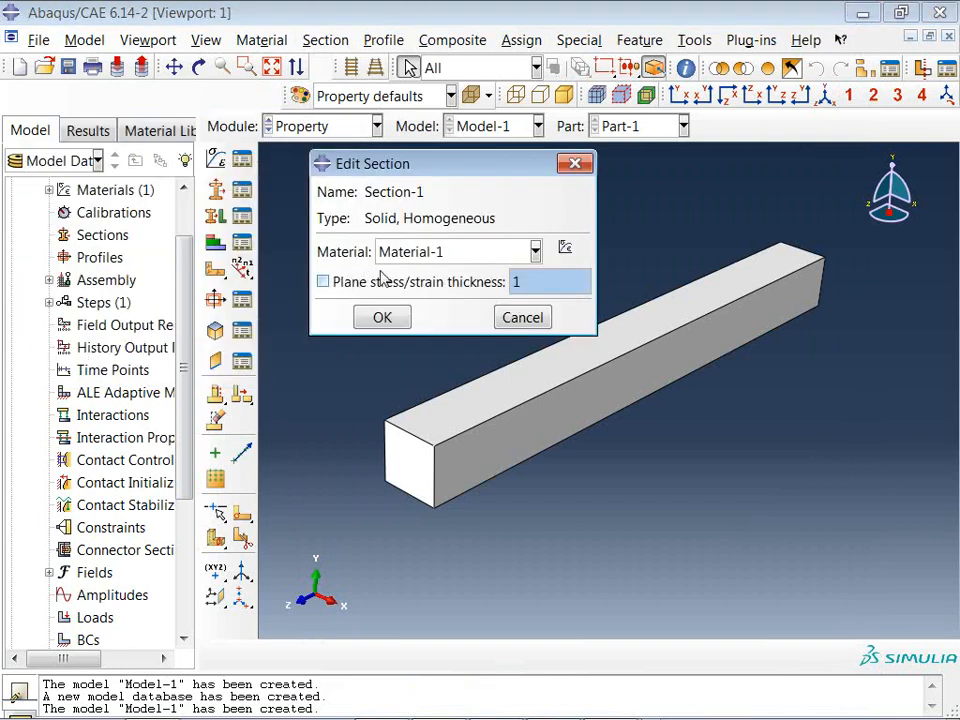
left_click(390, 318)
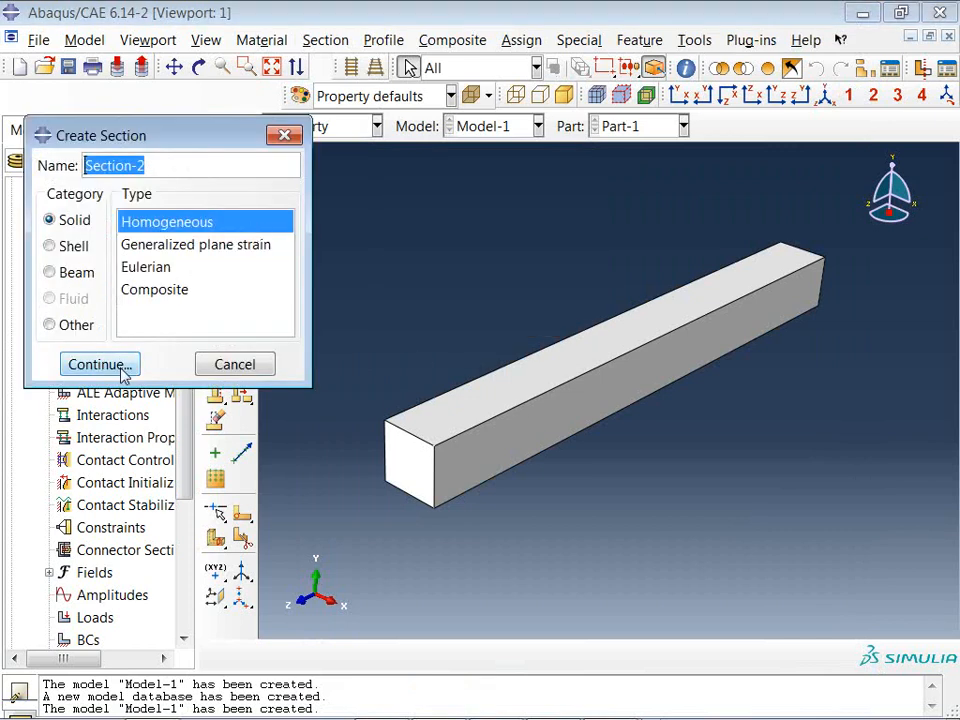
Discard the extra section definition and assign the existing solid section to the whole beam part.
left_click(234, 364)
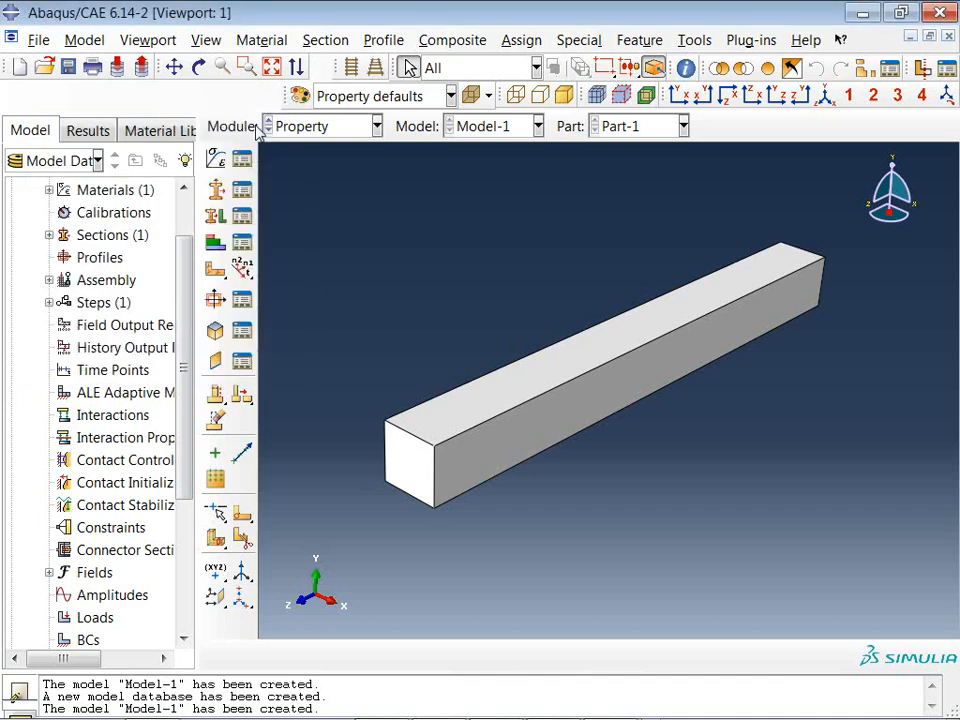
left_click(215, 215)
left_click(525, 400)
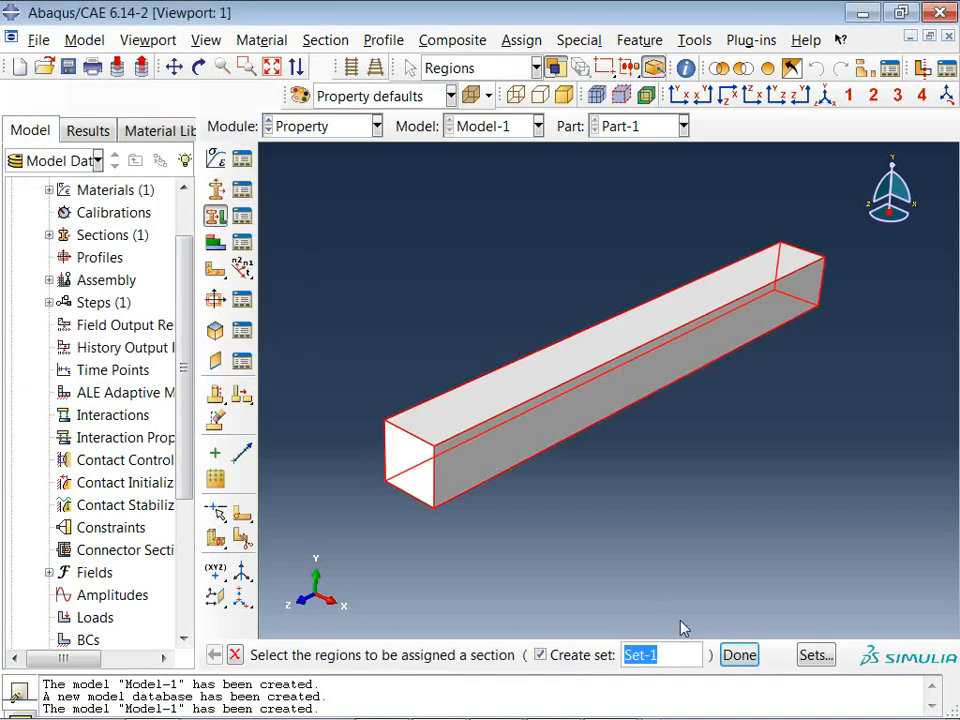
left_click(737, 654)
left_click(203, 384)
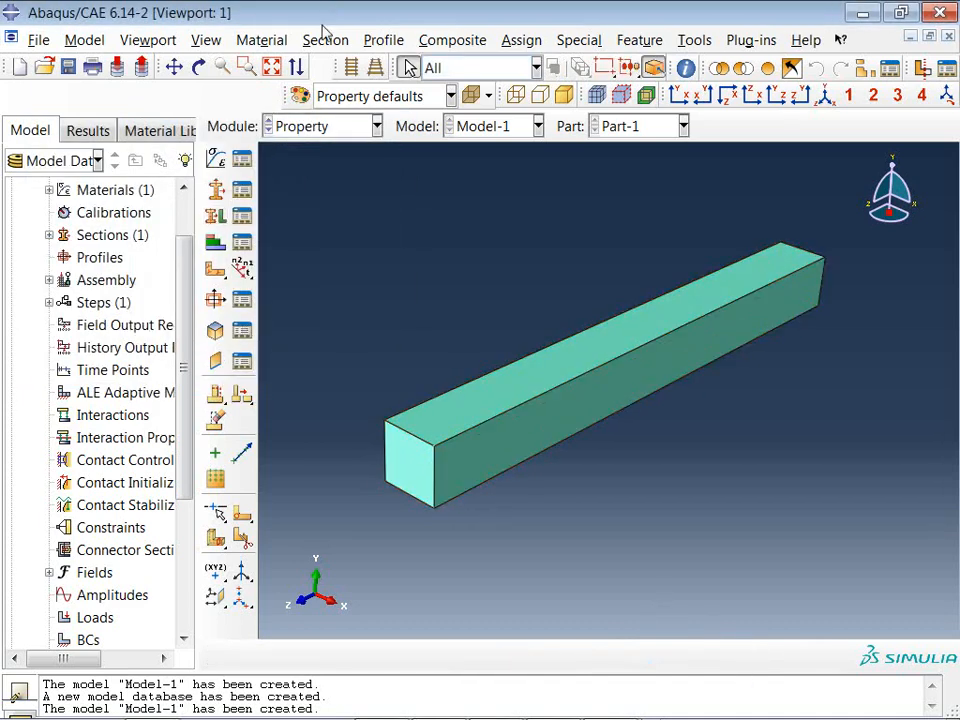
Switch to the Assembly module and create a dependent instance of the beam part Part-1.
left_click(330, 127)
left_click(300, 193)
left_click(215, 158)
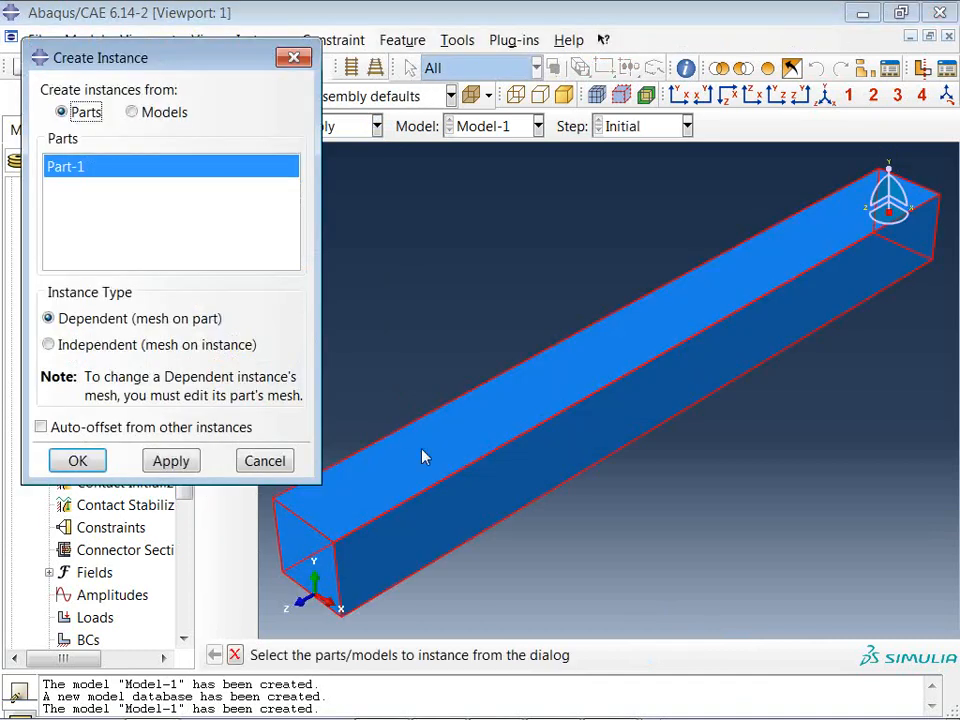
left_click(78, 460)
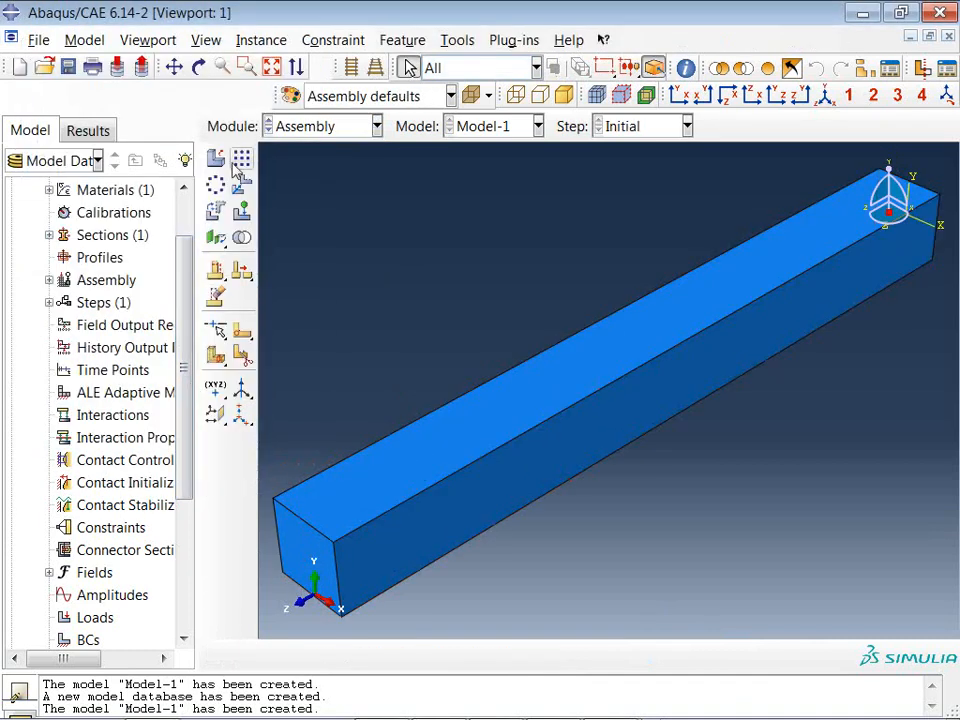
In the Step module, create a linear perturbation Frequency step after Initial using the Lanczos eigensolver with 10 eigenvalues requested.
left_click(322, 126)
left_click(310, 216)
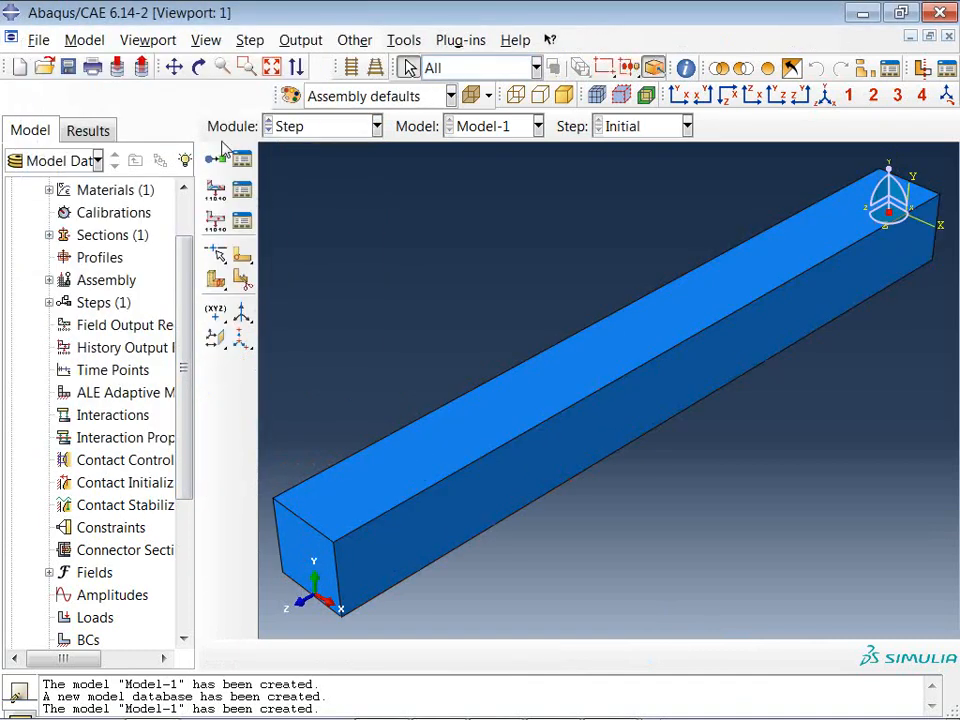
left_click(218, 158)
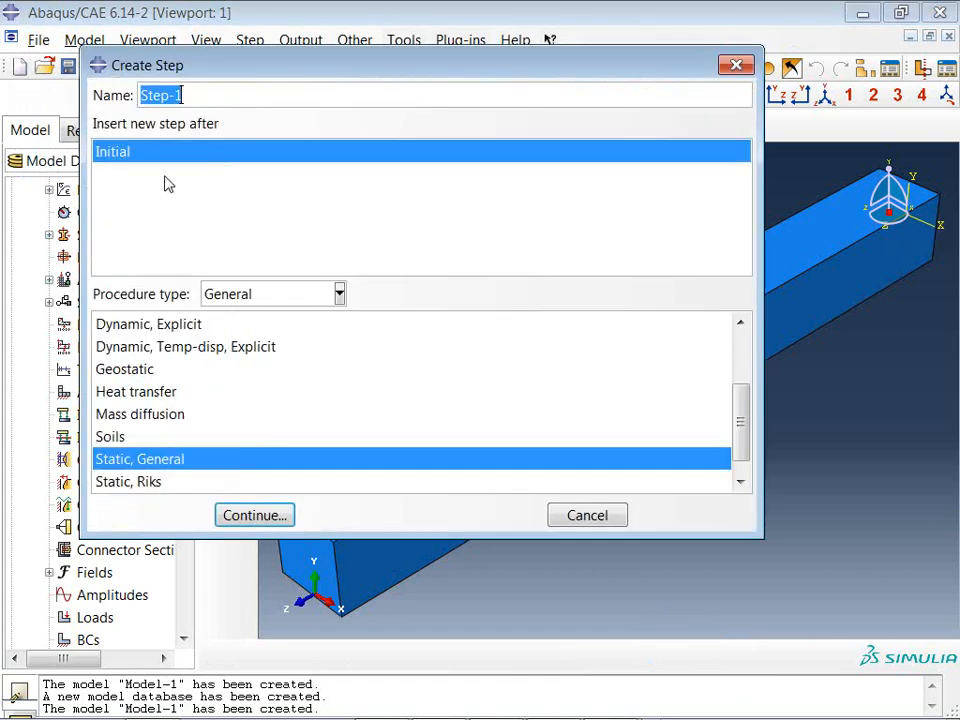
left_click(272, 297)
left_click(266, 341)
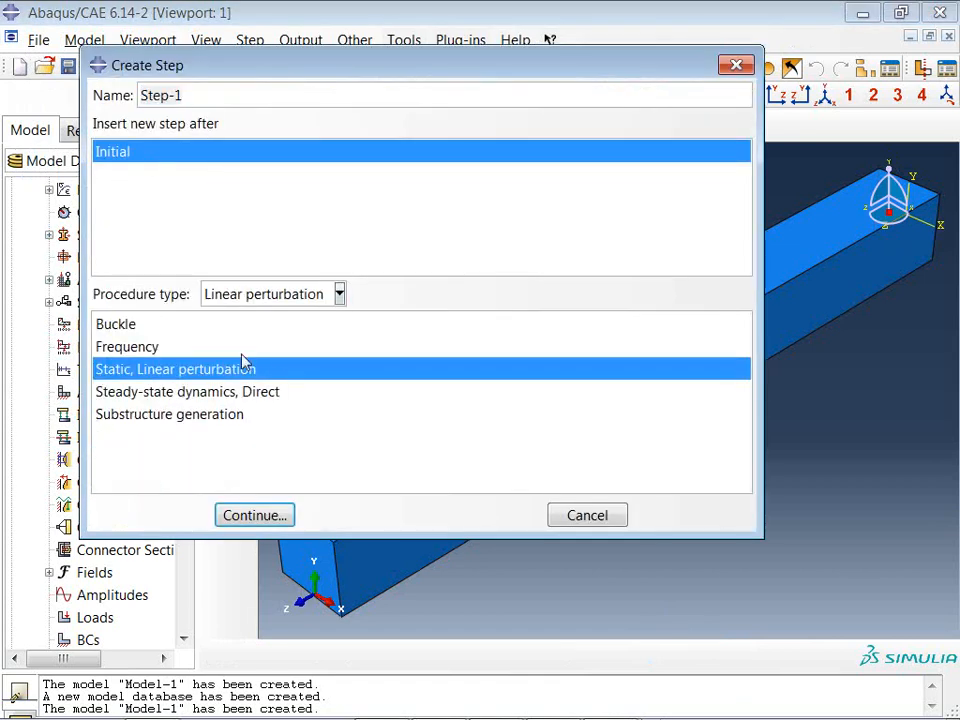
left_click(137, 348)
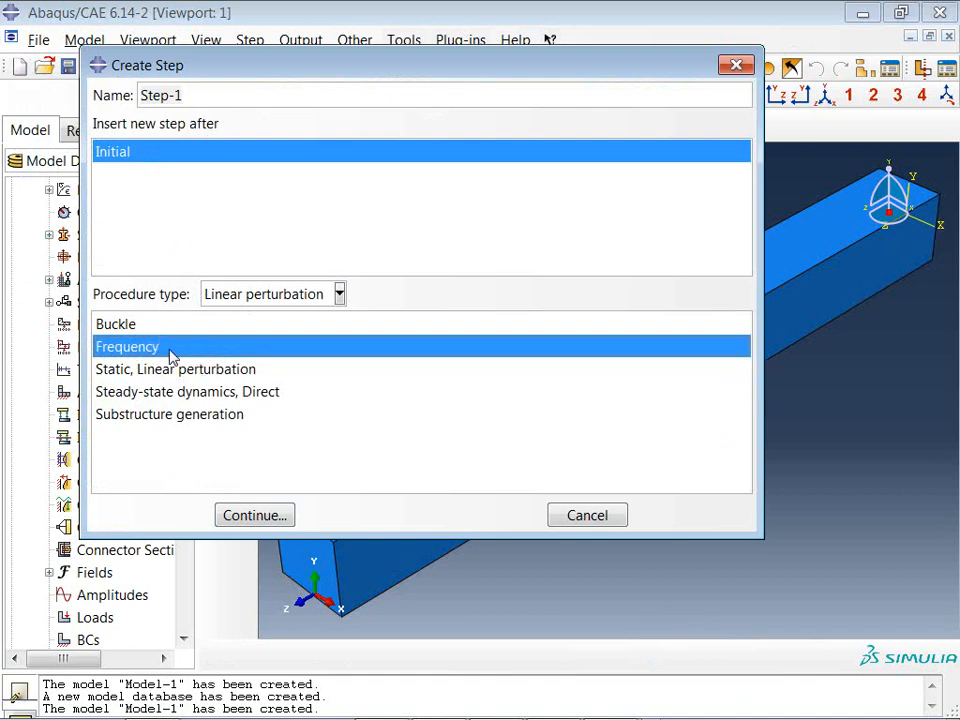
left_click(256, 516)
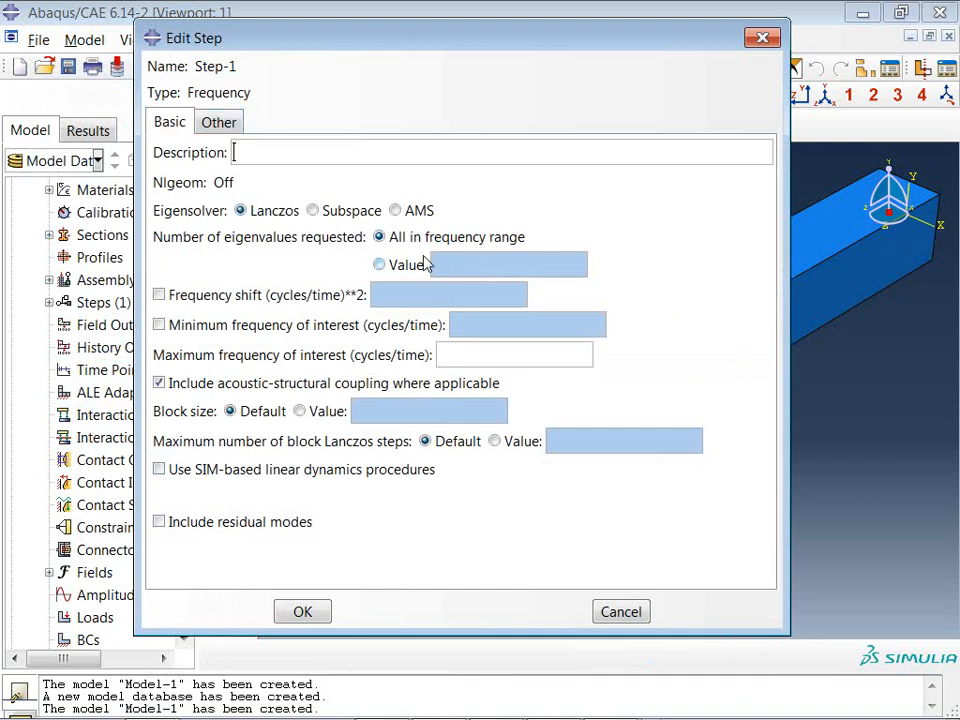
left_click(457, 264)
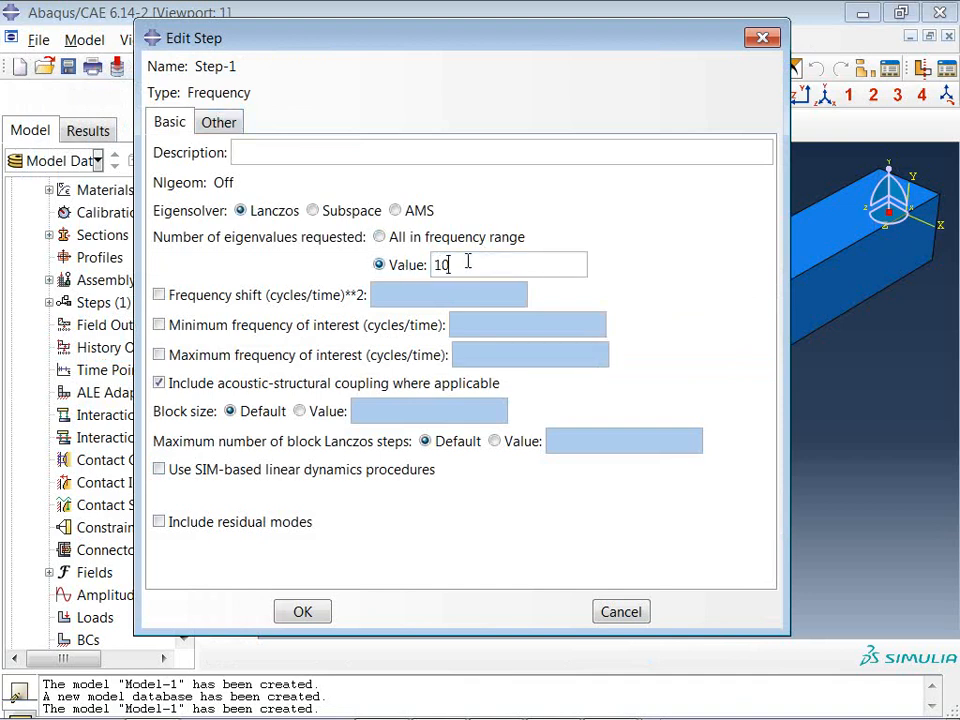
left_click(303, 612)
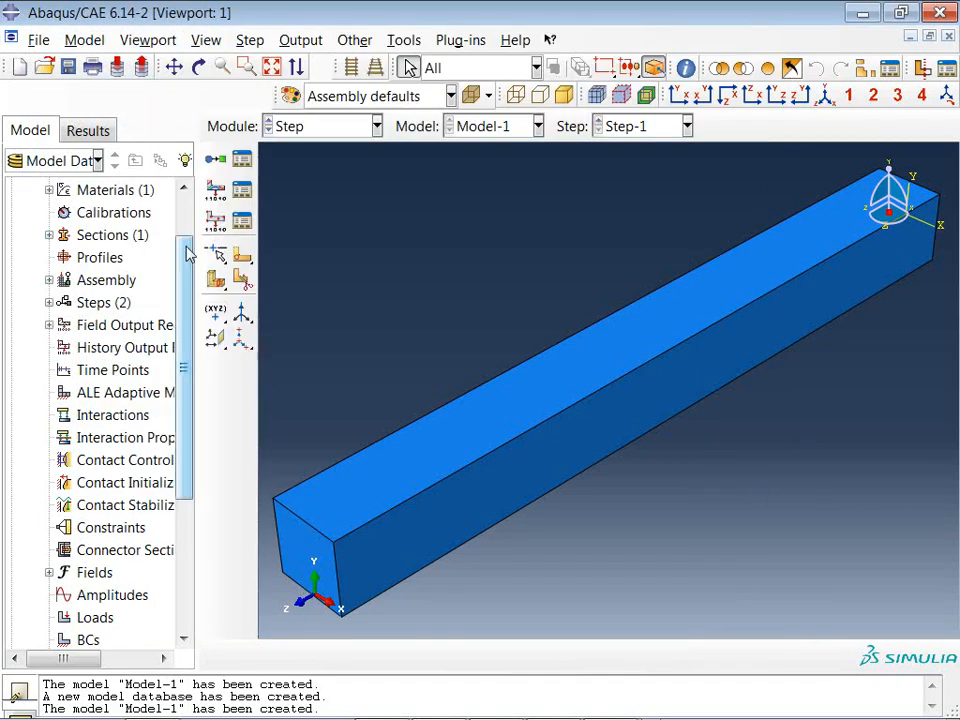
Create a linear perturbation Random response step after the frequency step.
left_click(216, 159)
left_click(259, 294)
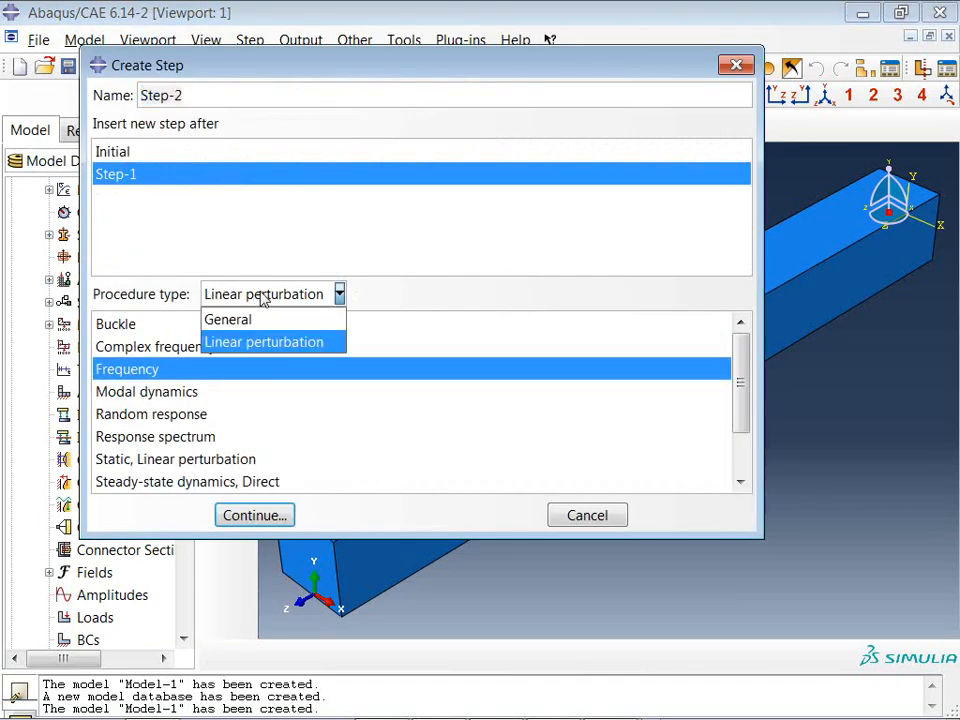
left_click(263, 343)
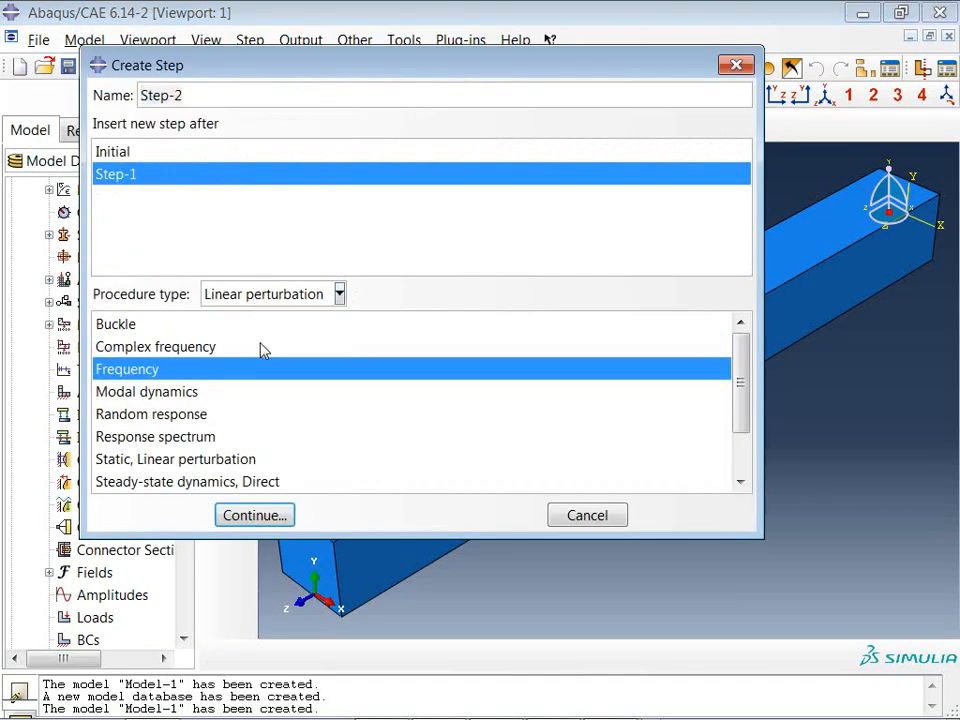
left_click(170, 422)
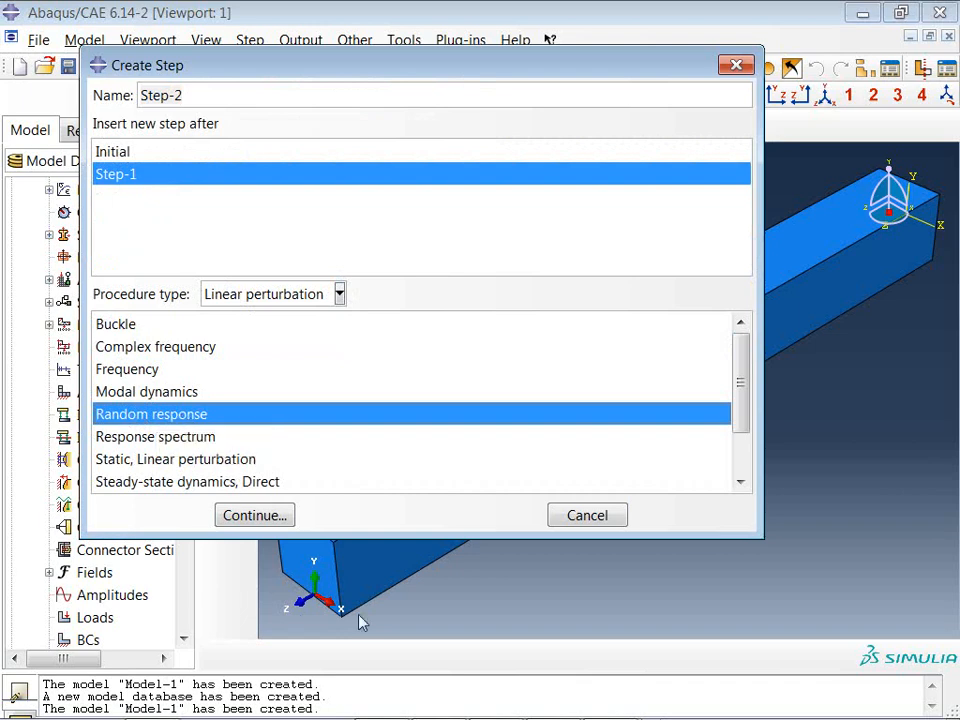
left_click(254, 516)
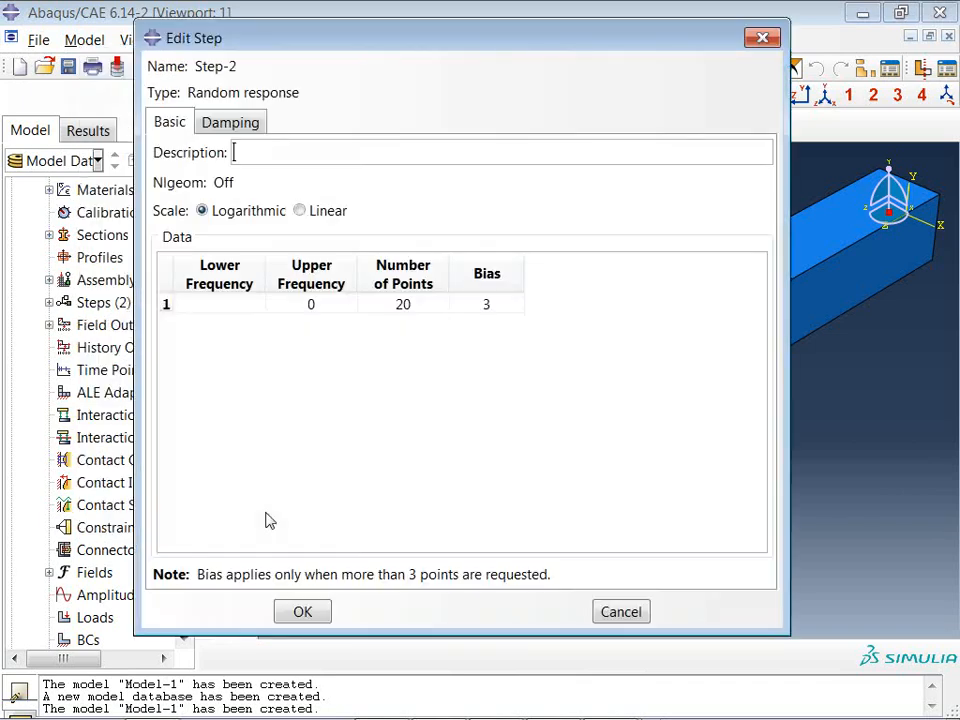
Set the random response step's lower frequency to 20 and check the analysis range in the reference image RVA.JPG.
left_click(257, 300)
left_click(320, 305)
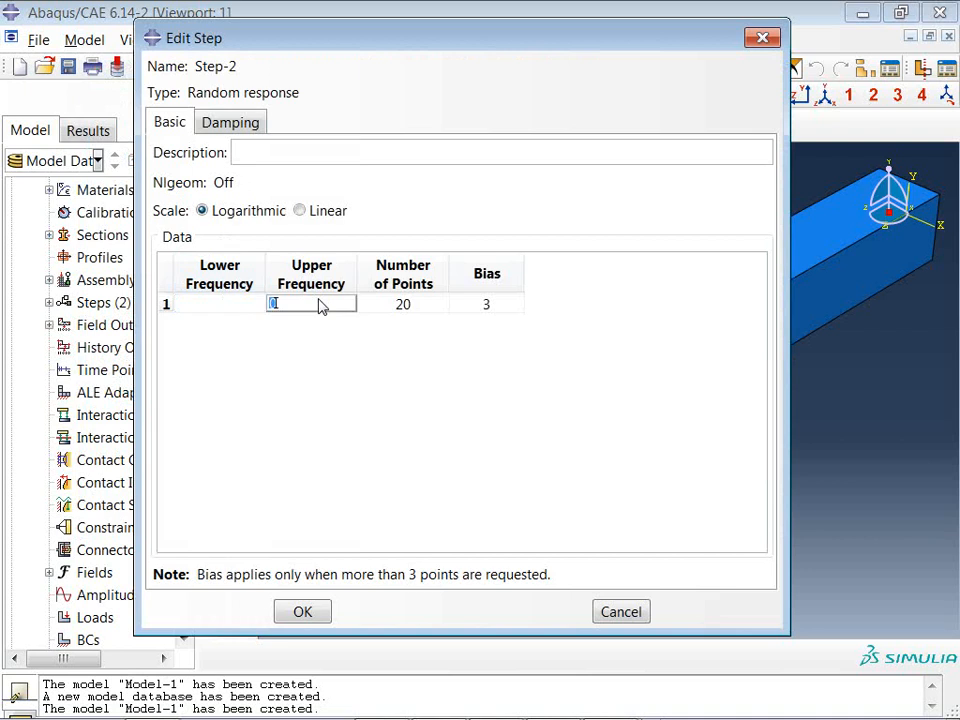
left_click(415, 305)
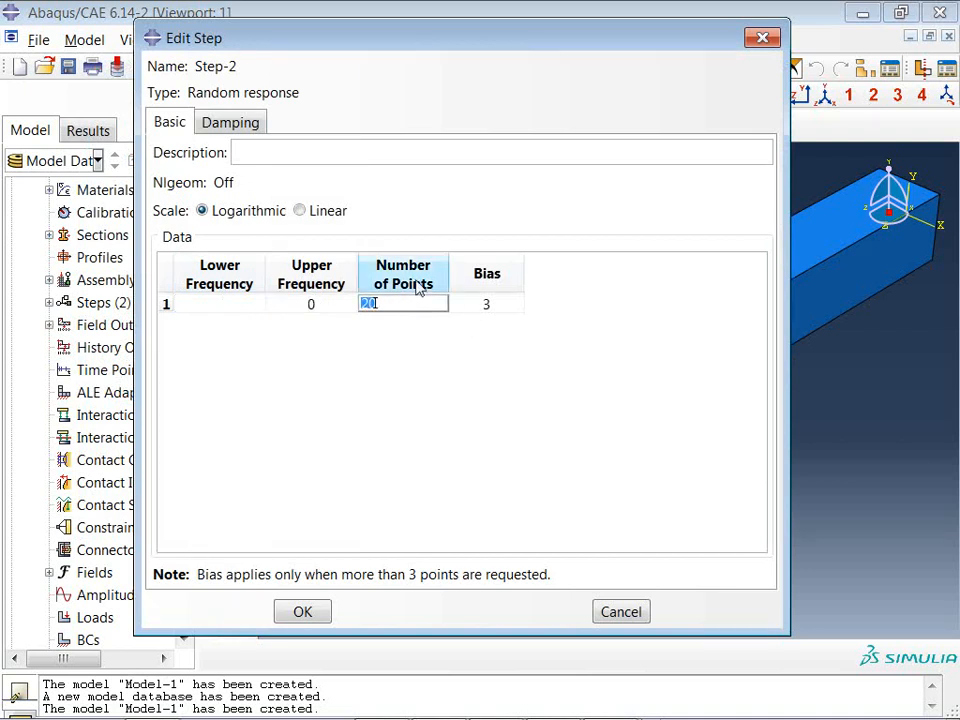
left_click(235, 305)
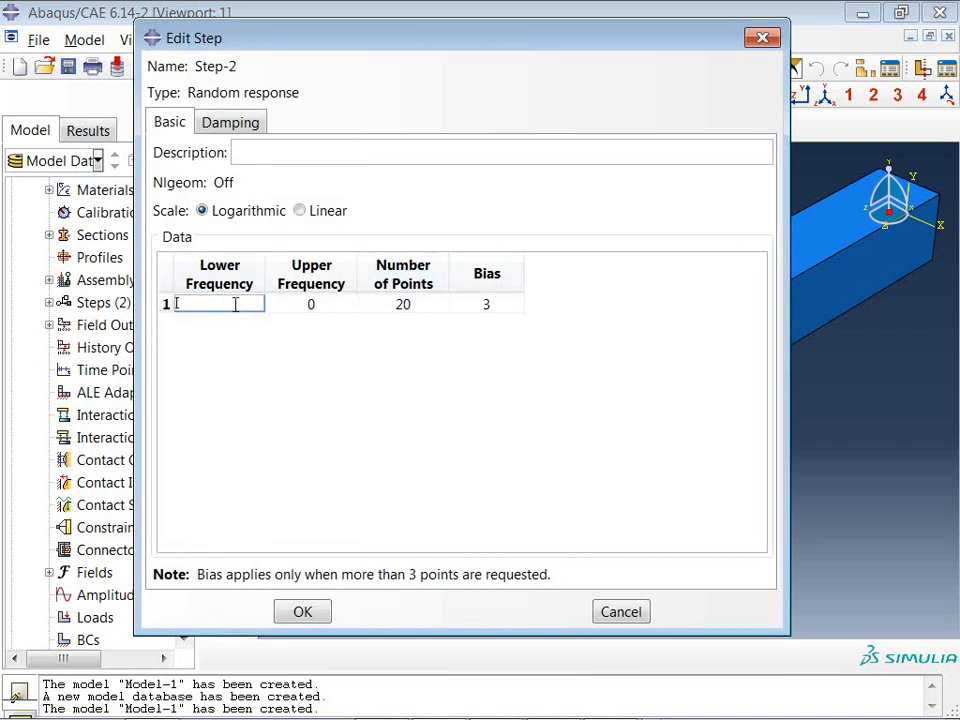
mouse_move(672, 716)
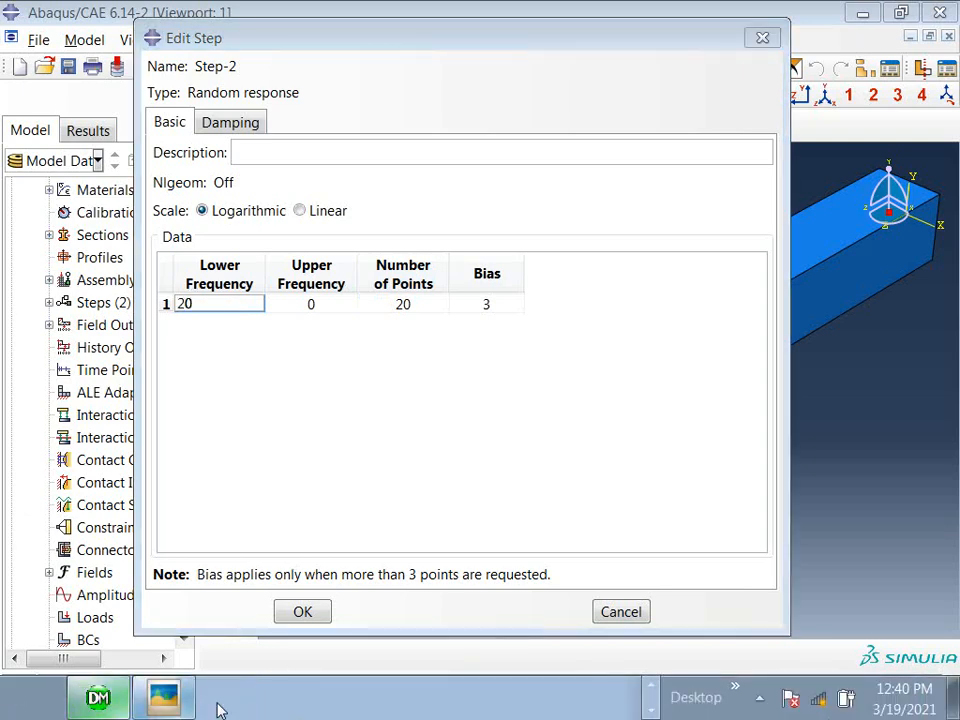
left_click(164, 697)
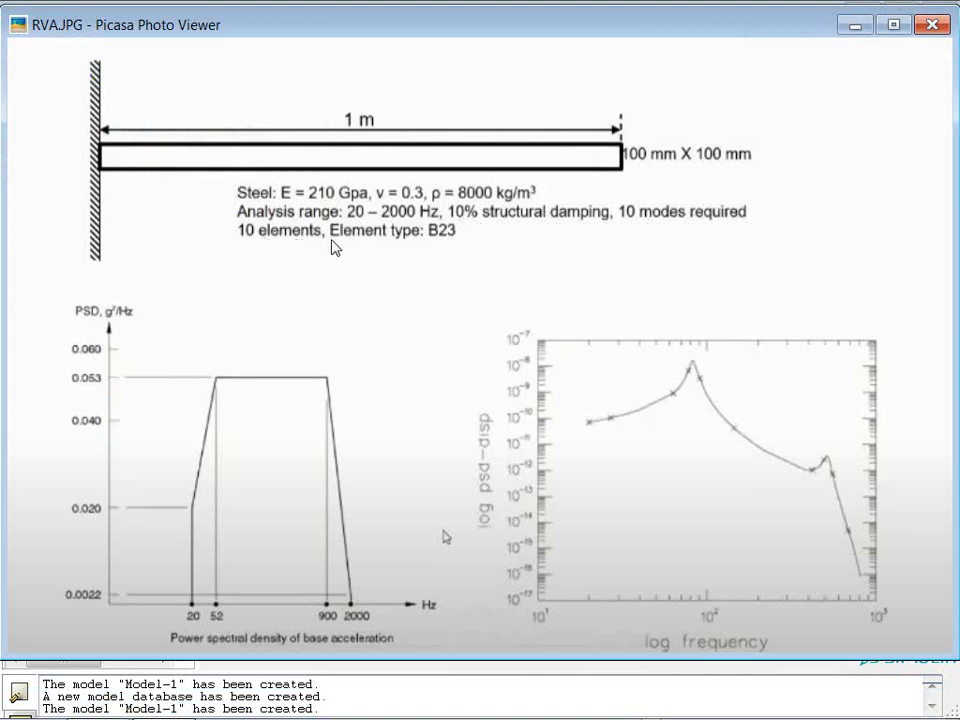
left_click(856, 26)
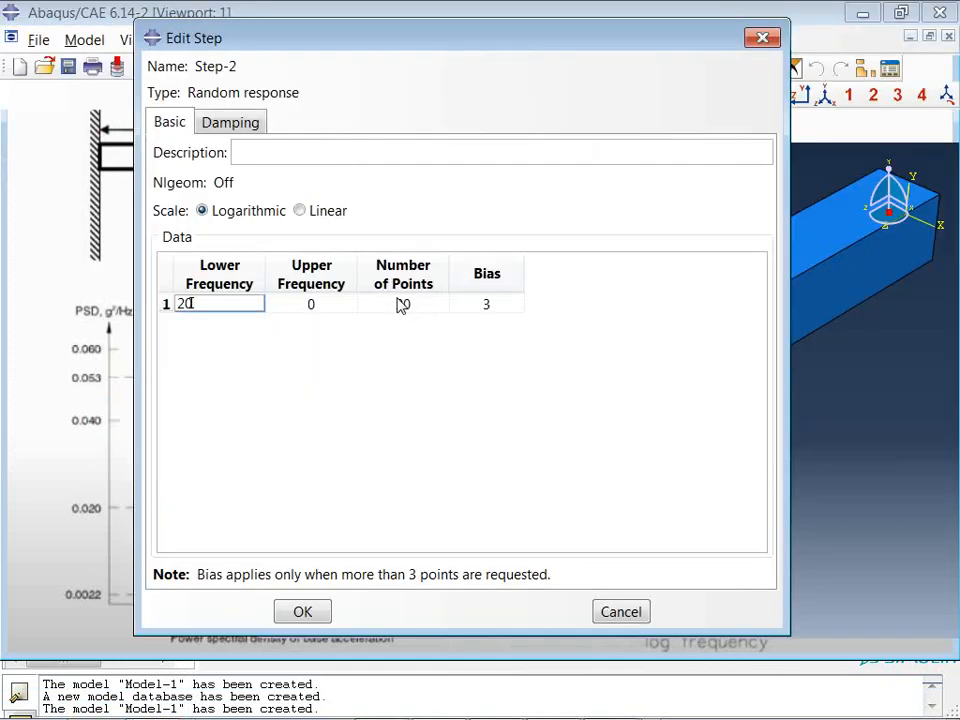
Set the random response step's upper frequency to 2000, number of points to 10 and bias to 1.
key("Tab")
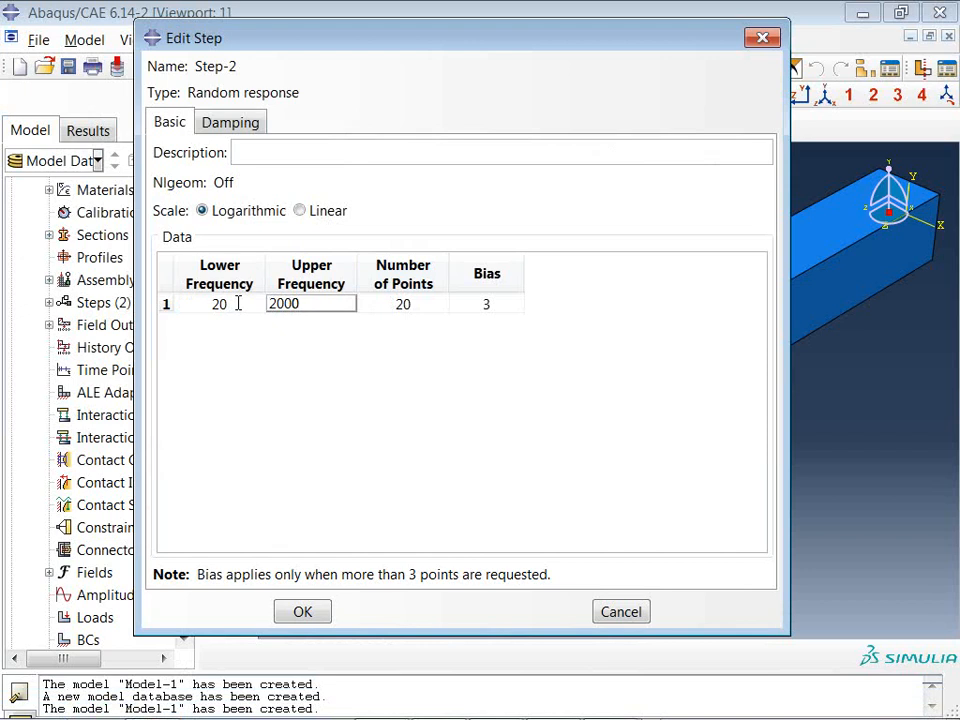
key("Tab")
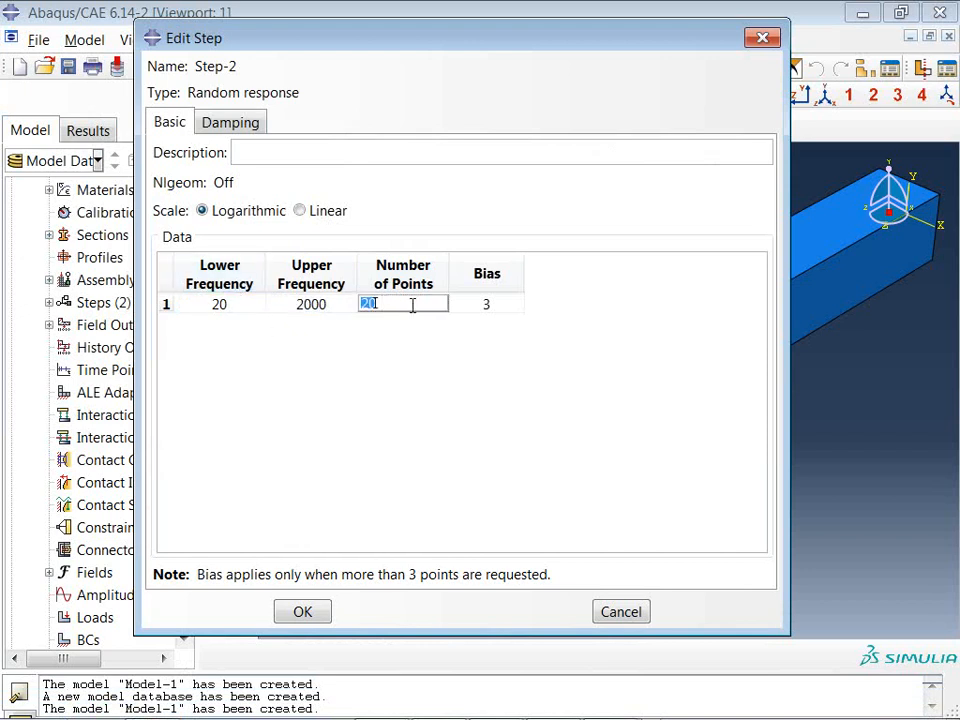
key("Return")
double_click(487, 305)
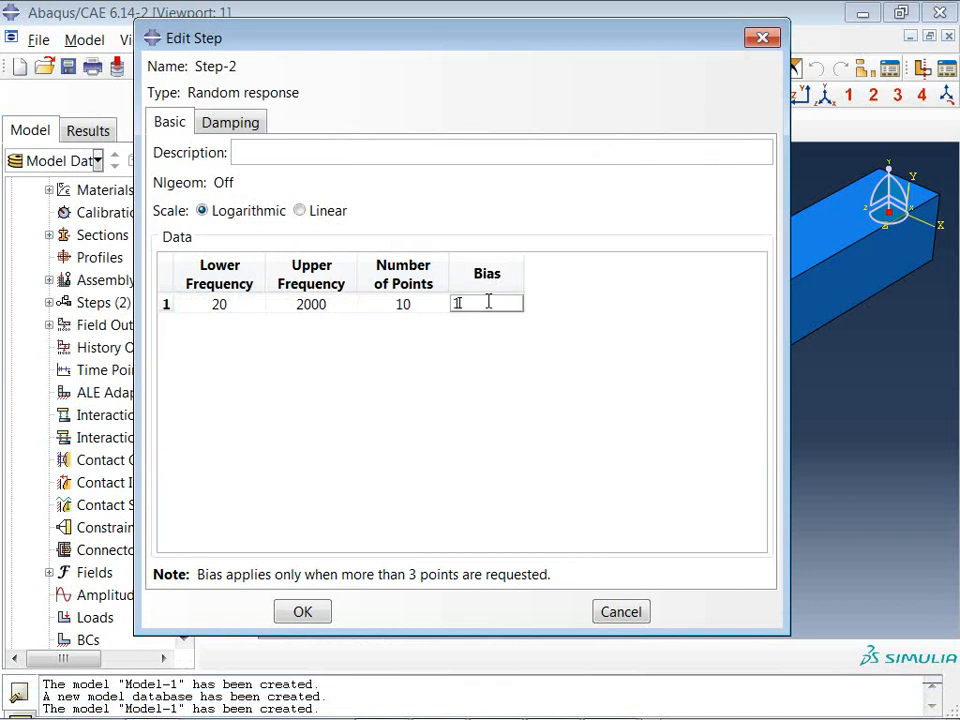
key("Return")
Enable structural damping for modes 1 to 10 with a damping constant of 0.1 and save the random response step.
left_click(242, 122)
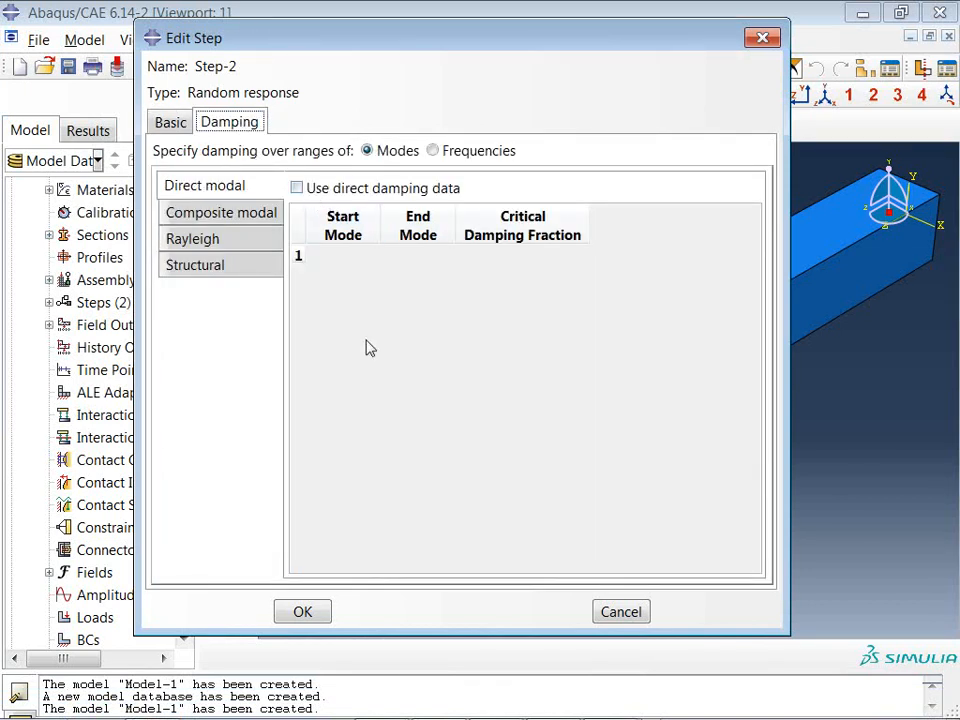
left_click(228, 270)
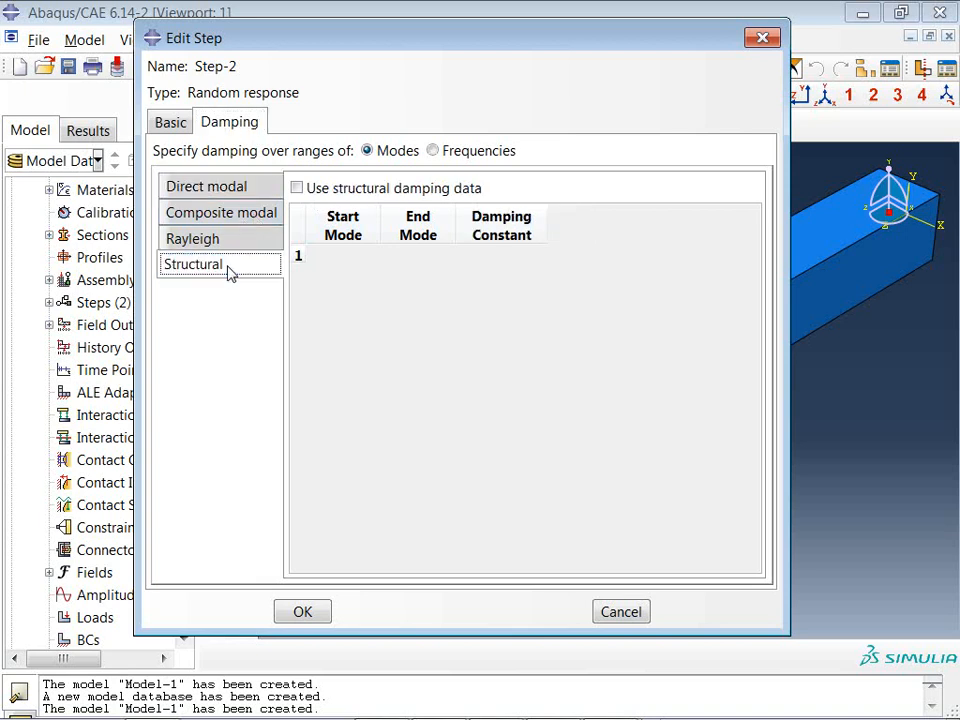
left_click(317, 193)
left_click(344, 254)
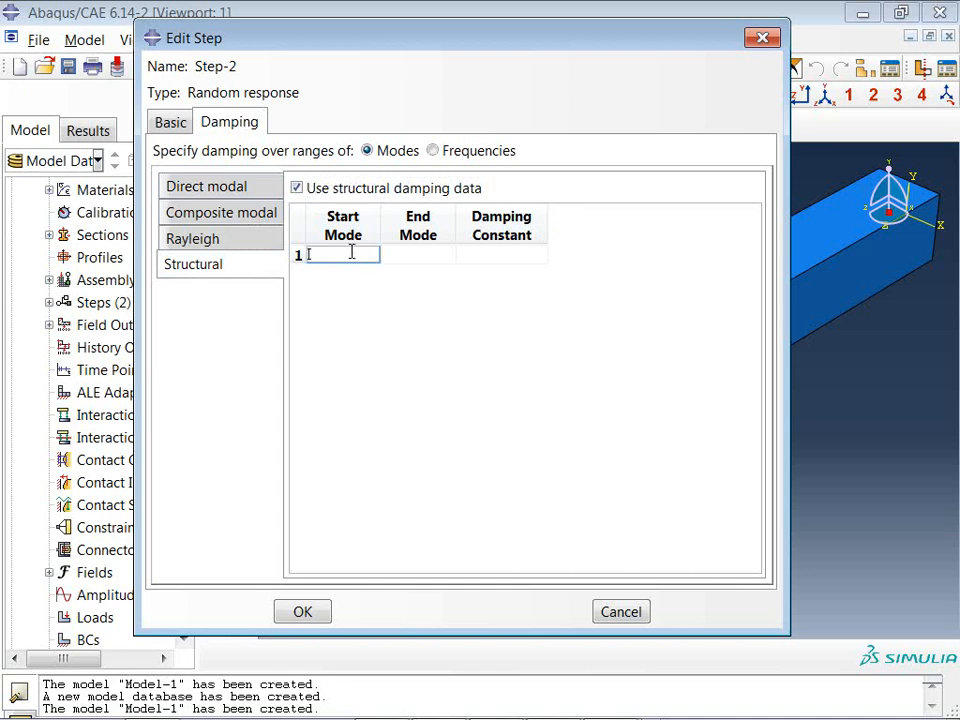
type("1")
key("Tab")
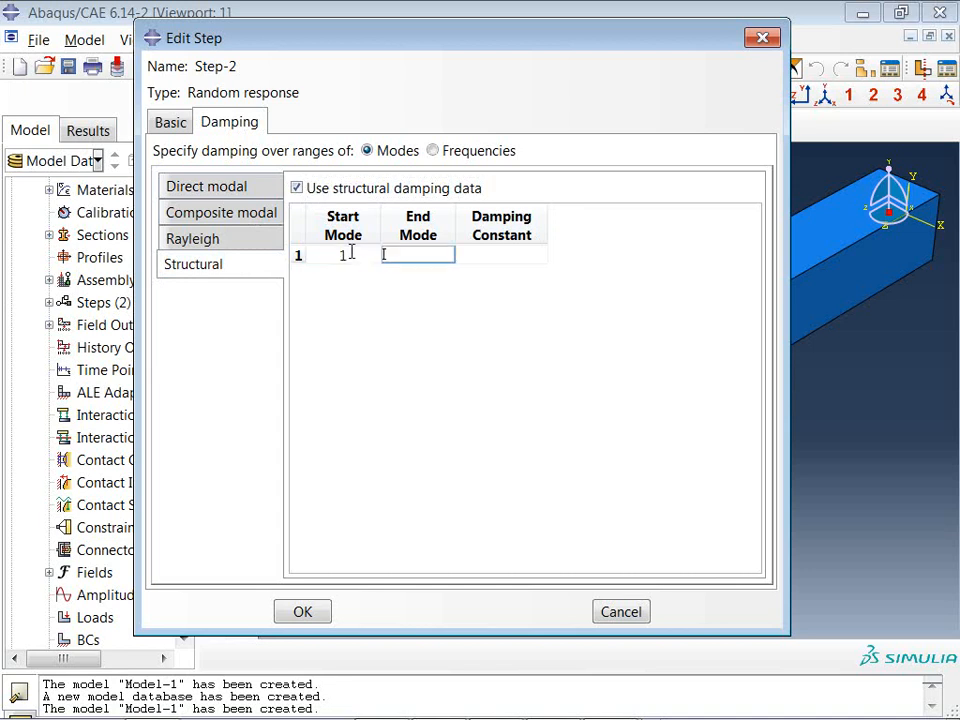
type("10")
left_click(513, 255)
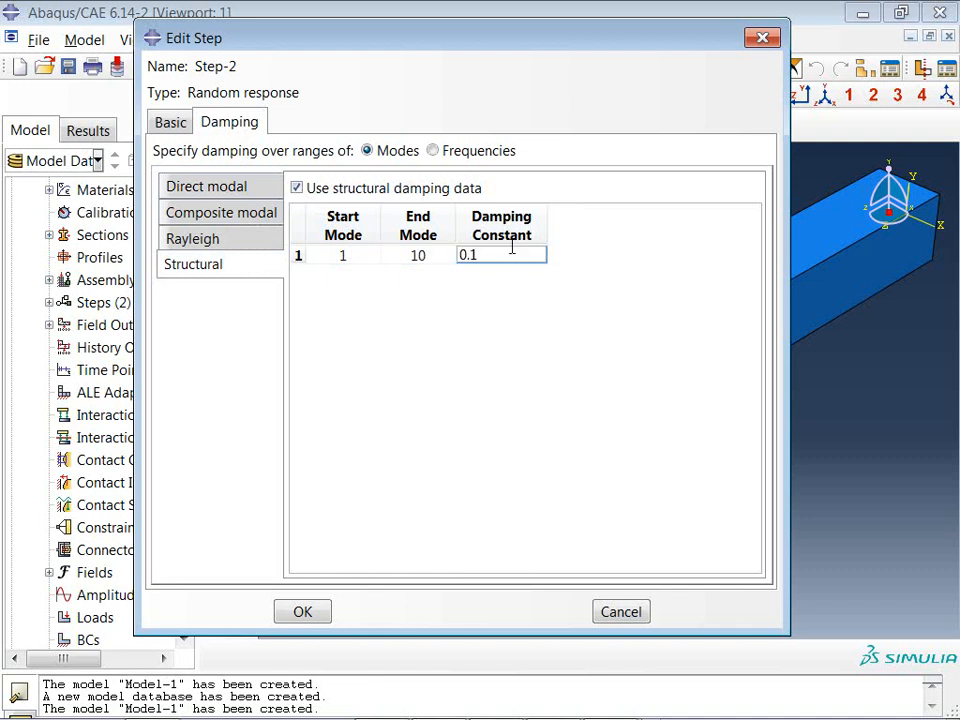
type("0.1")
key("Return")
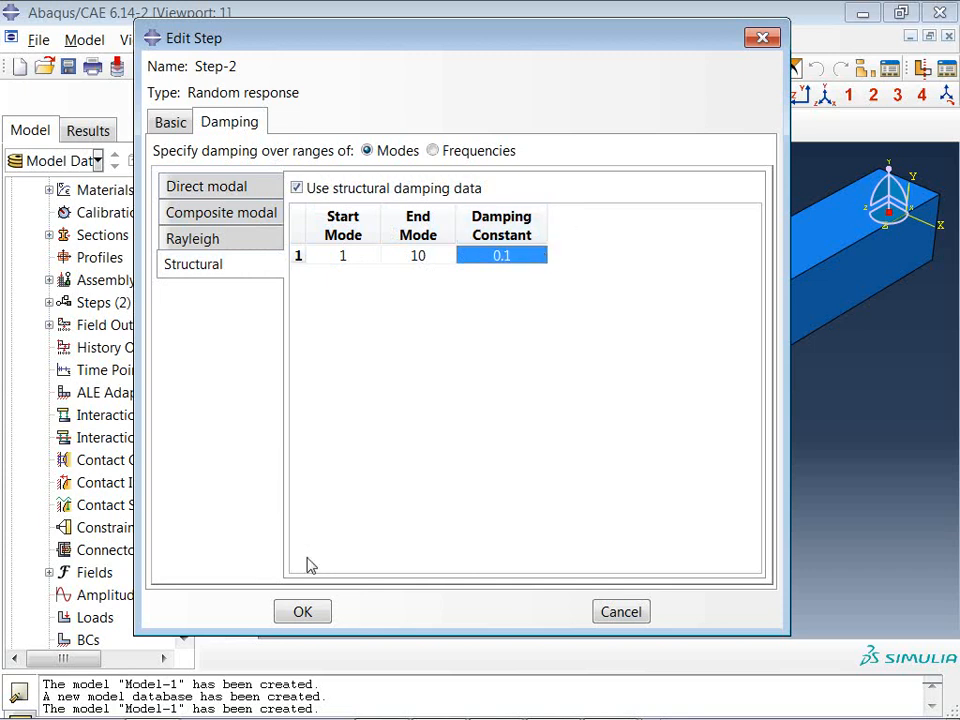
left_click(305, 611)
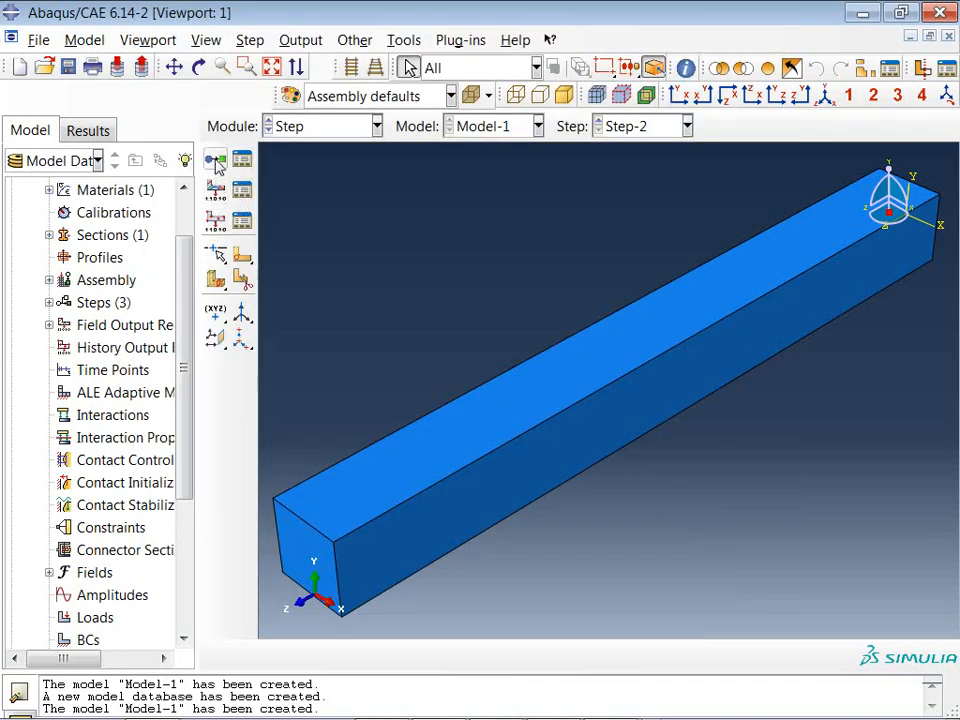
Rename the random response step as RVA.
left_click(242, 159)
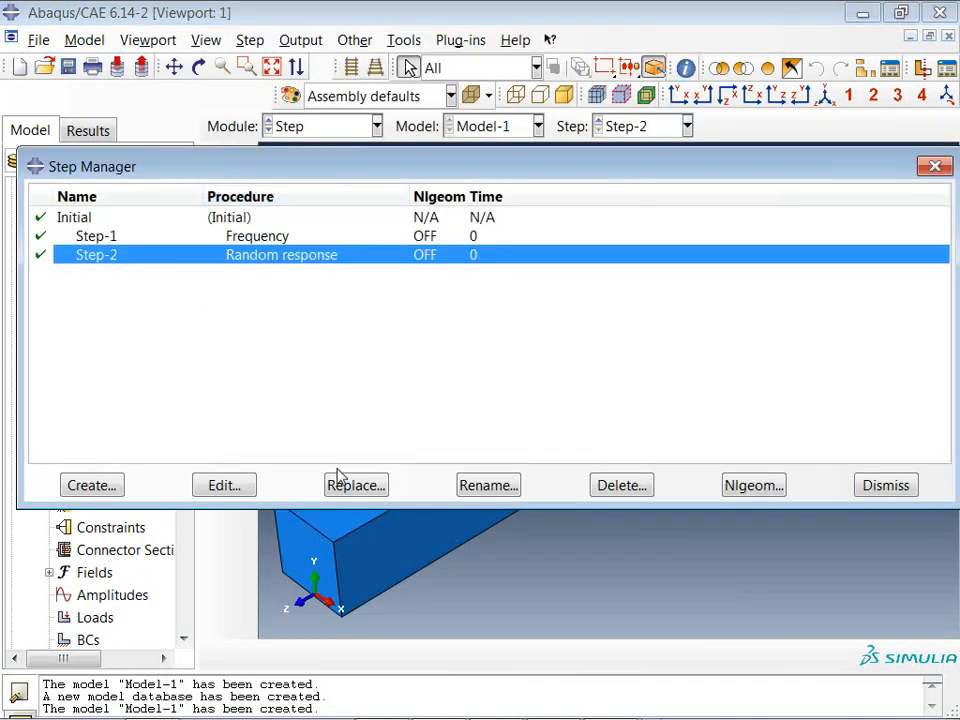
left_click(490, 486)
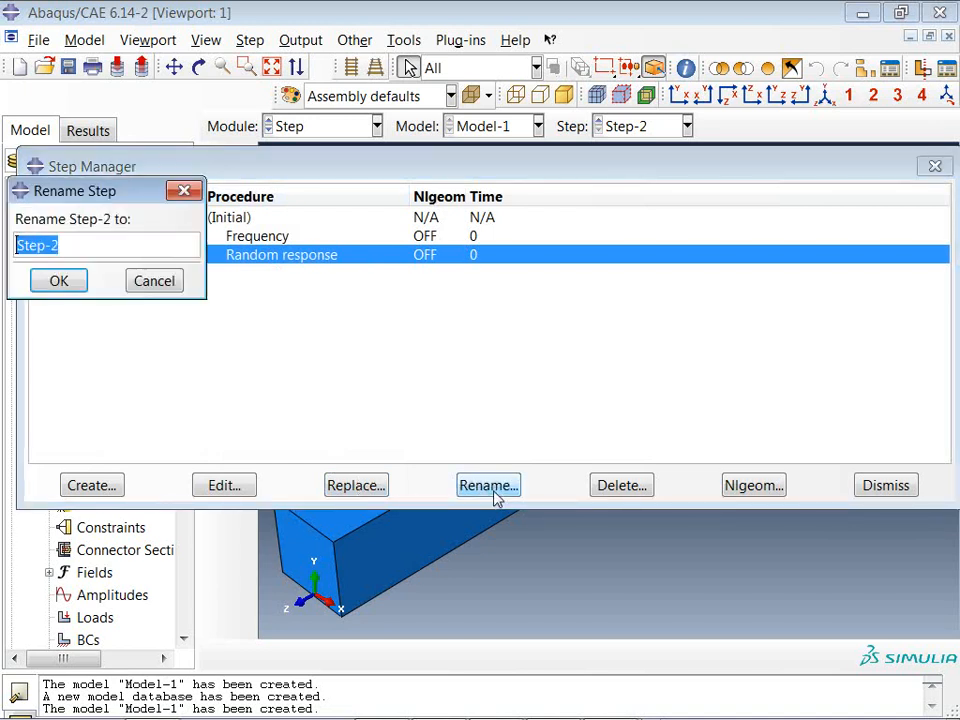
type("RVA")
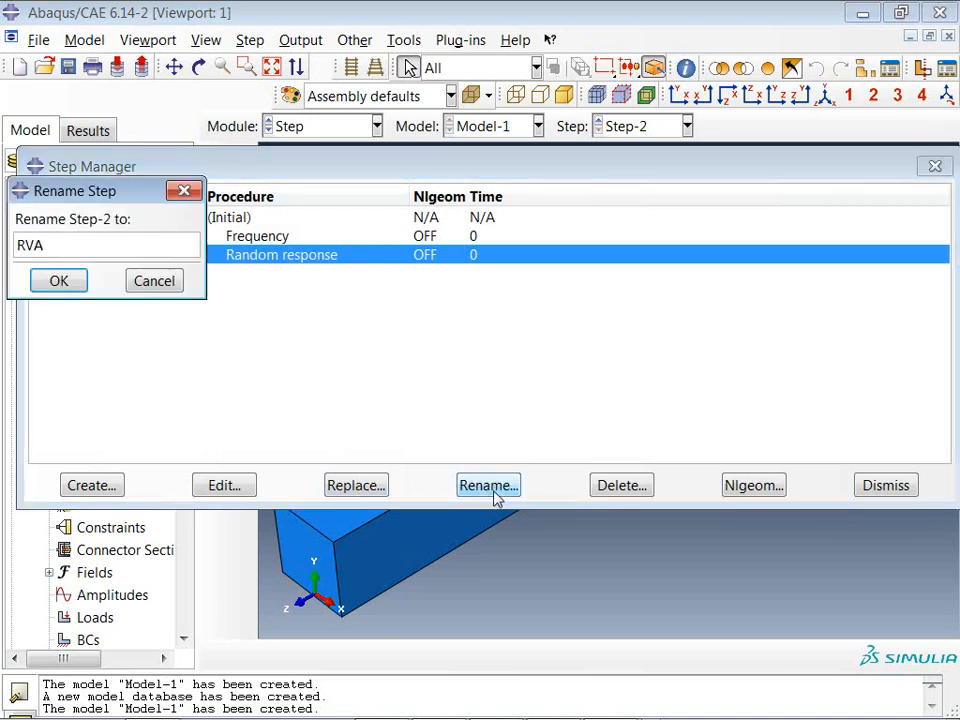
left_click(59, 281)
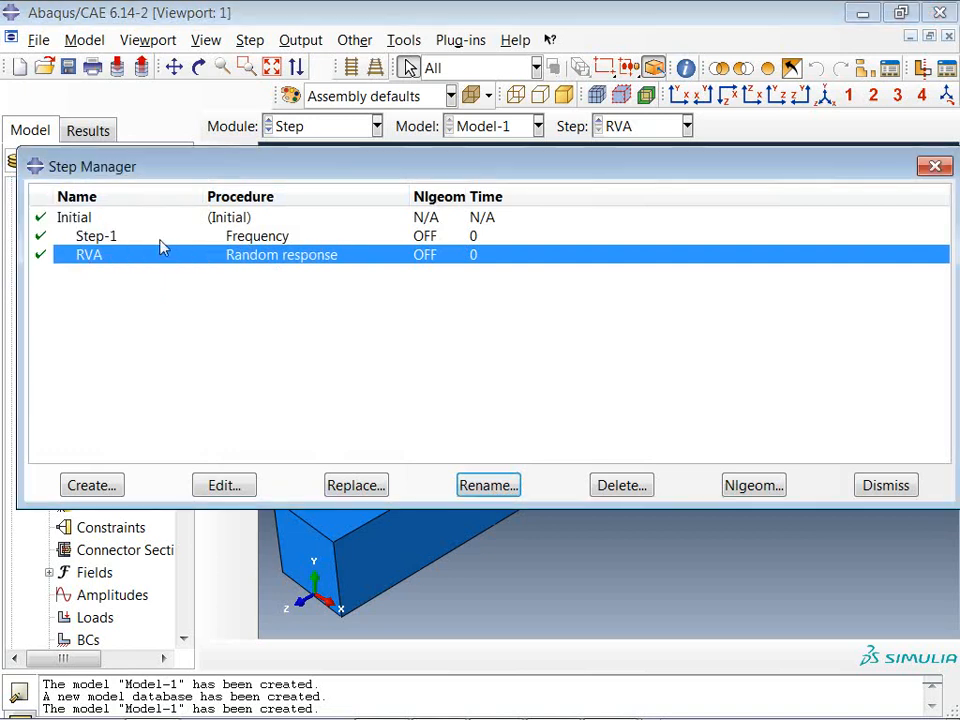
Rename the frequency step as Modal and close the step manager.
left_click(158, 240)
left_click(490, 486)
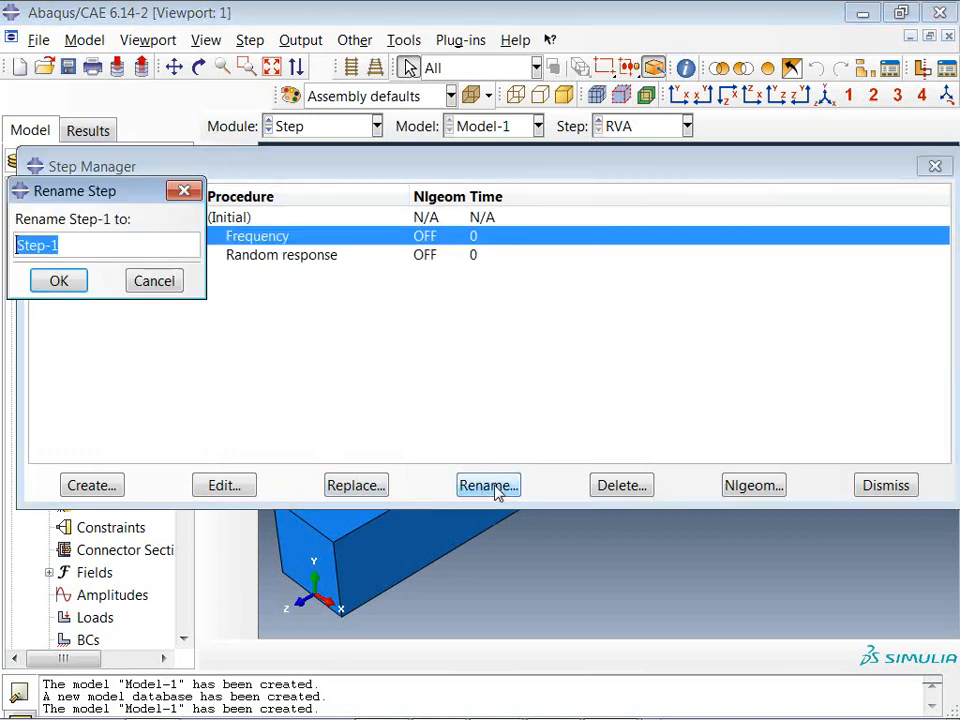
type("Modal")
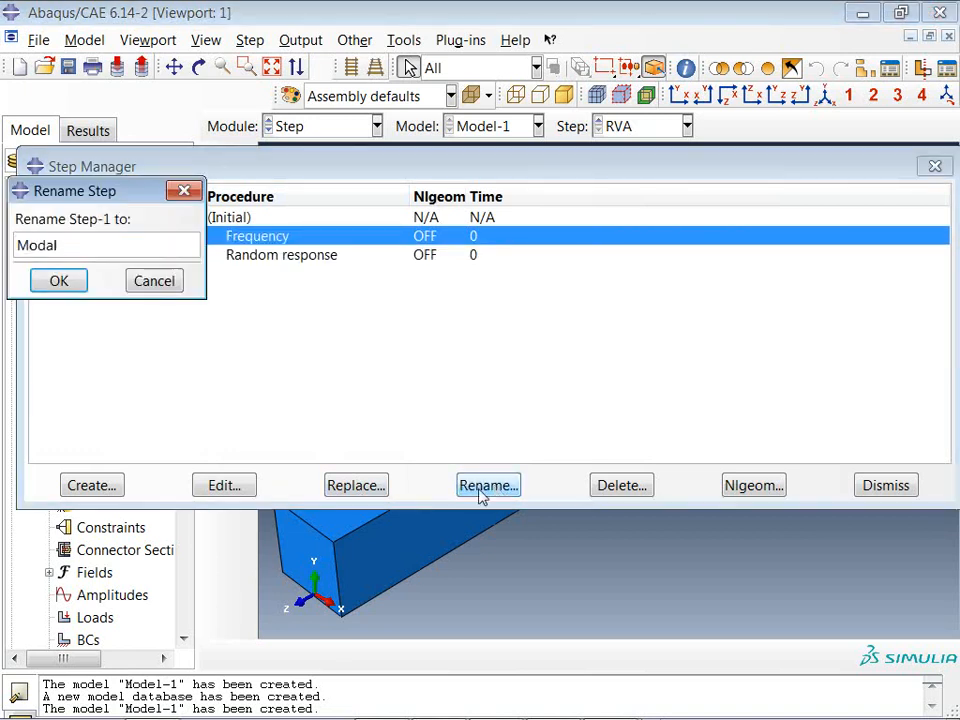
left_click(60, 283)
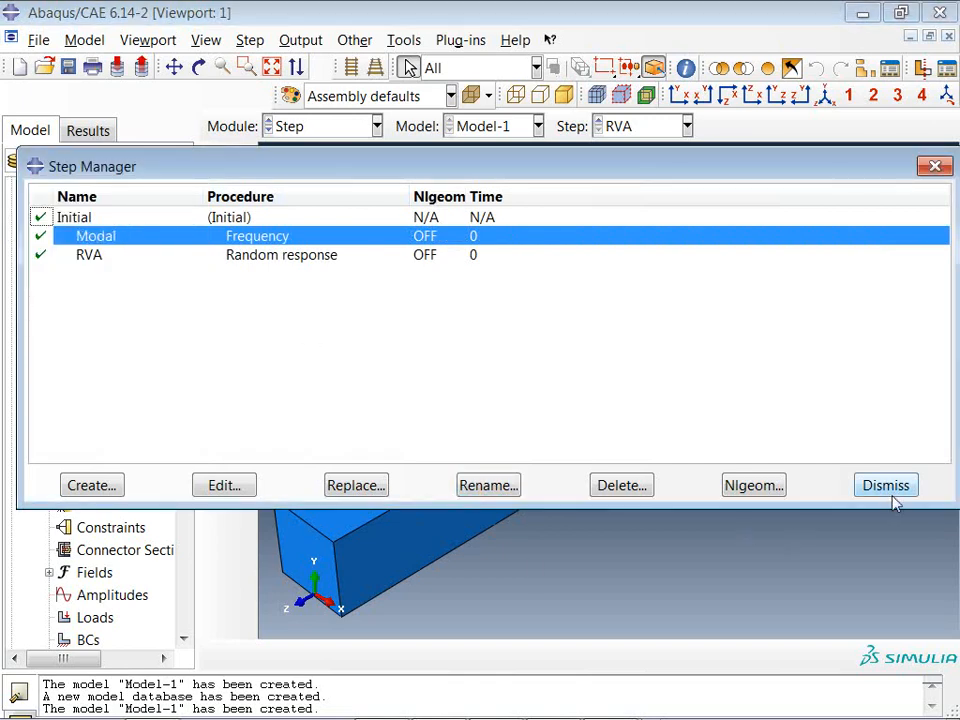
left_click(885, 486)
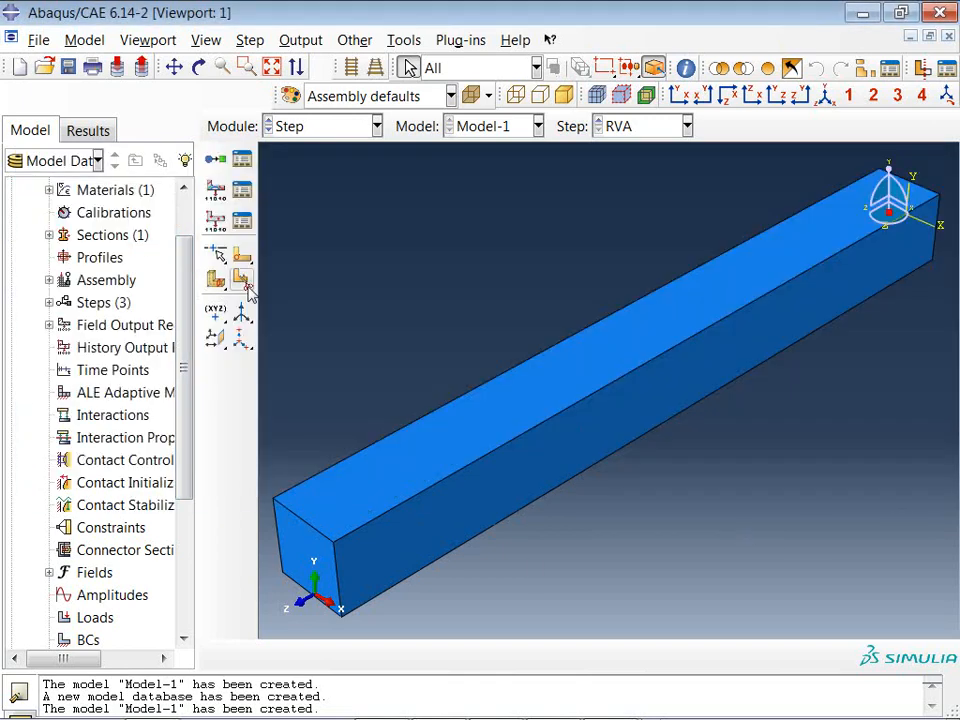
Switch to the Interaction module and create a reference point at 0,0,1000 on the beam's end face.
left_click(308, 128)
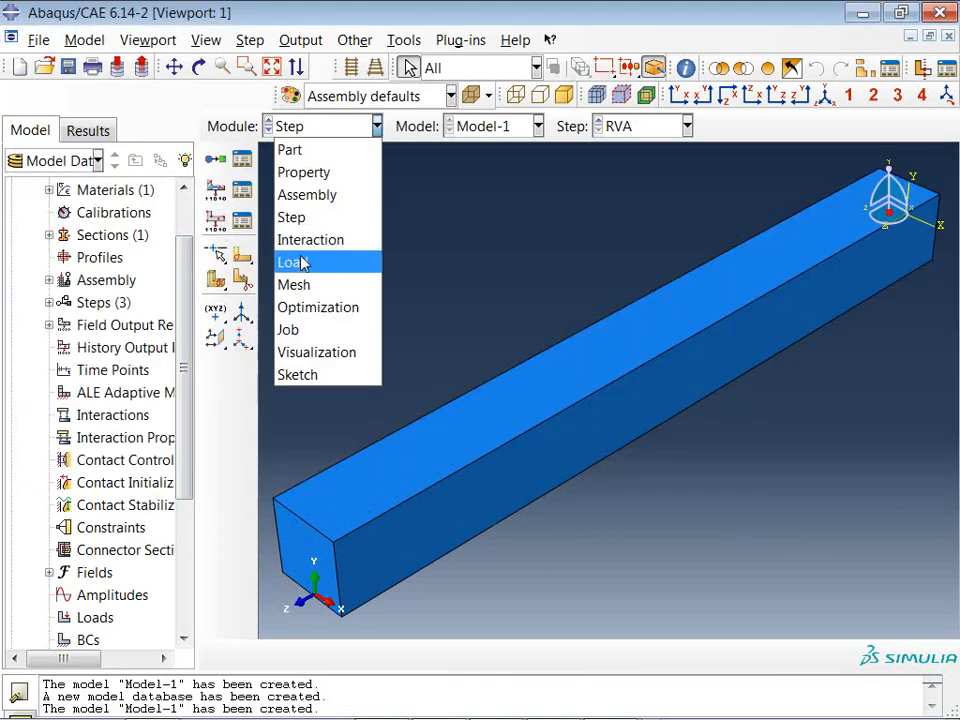
left_click(319, 245)
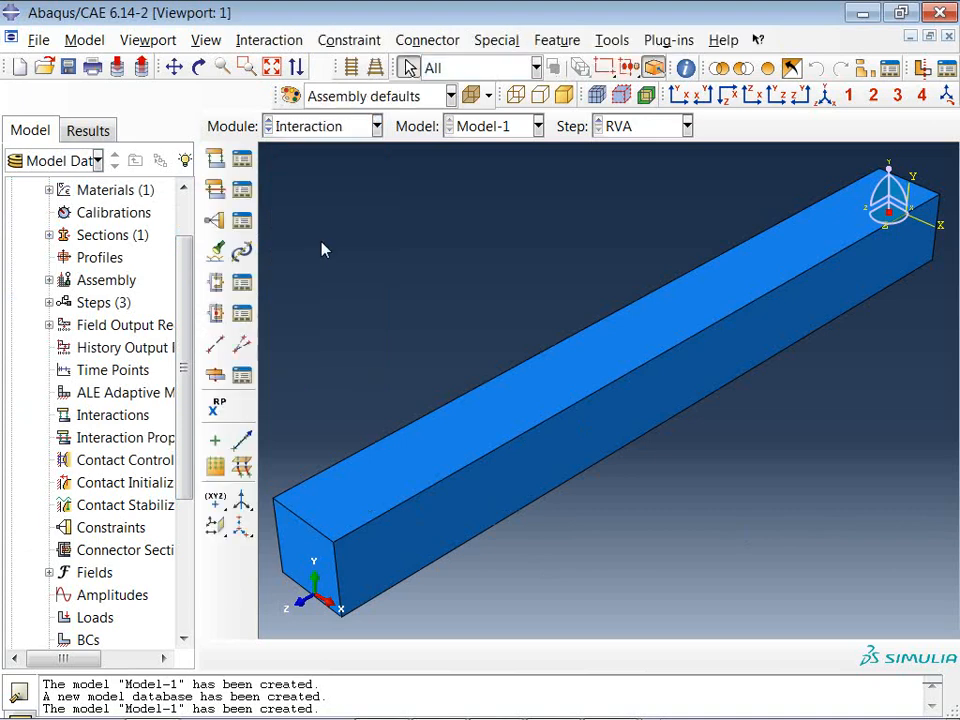
scroll(508, 309, "up", 3)
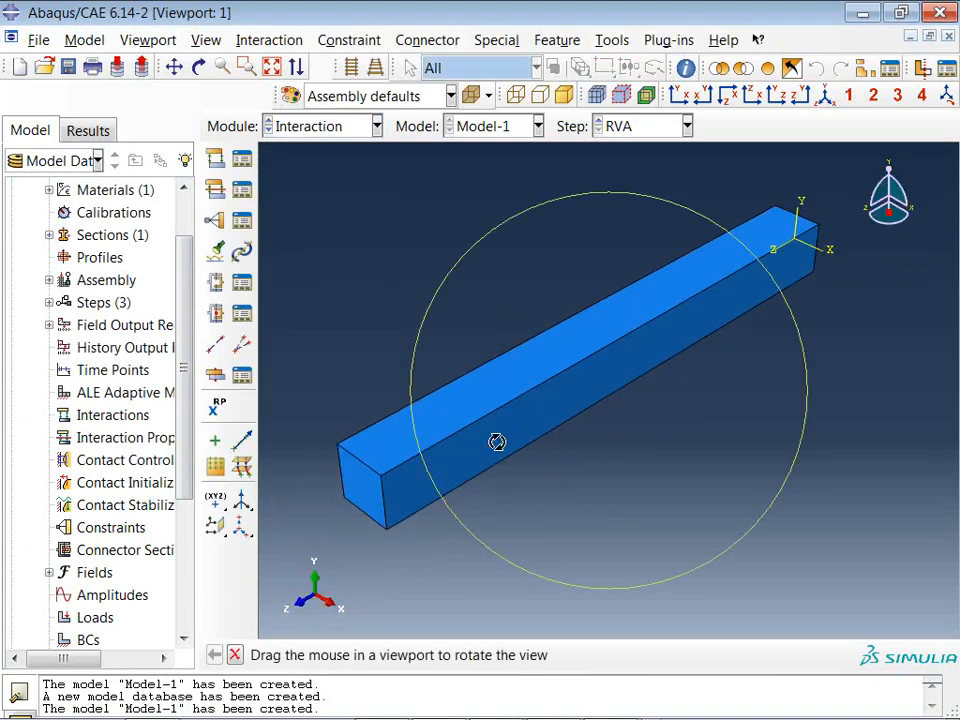
left_click_drag(495, 441, 526, 408, "ctrl+alt")
middle_click_drag(528, 407, 669, 338, "ctrl+alt")
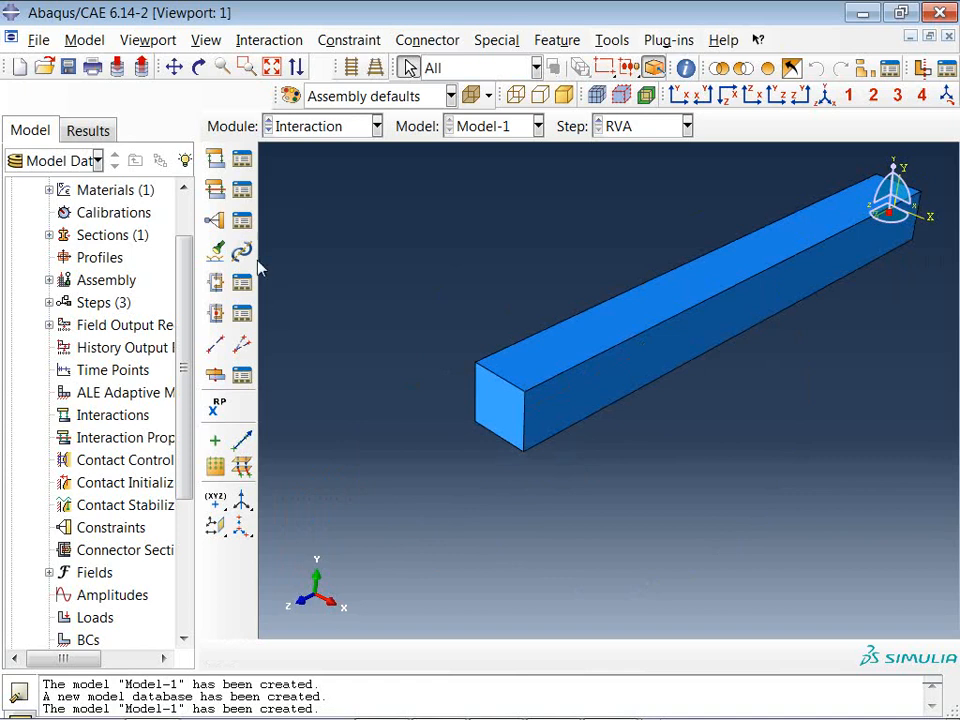
left_click(217, 408)
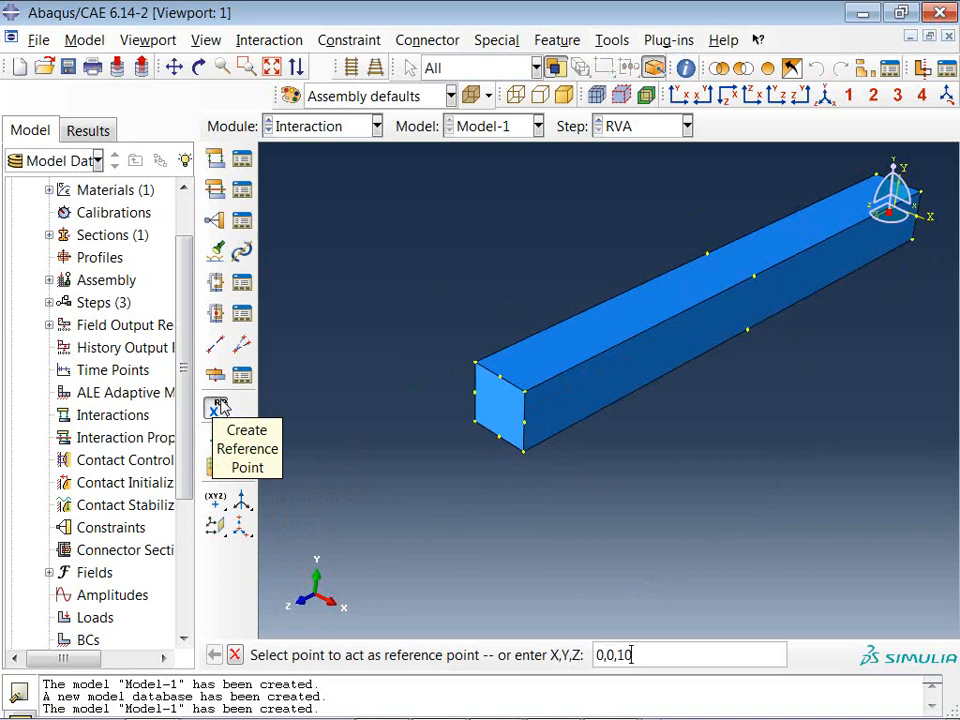
key("Return")
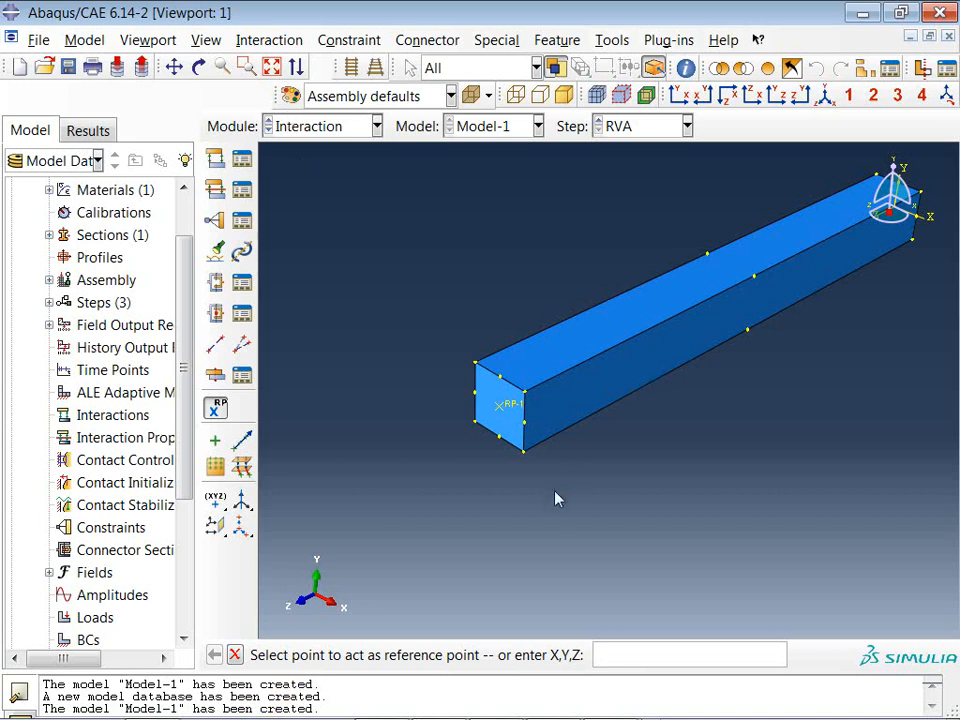
key("Escape")
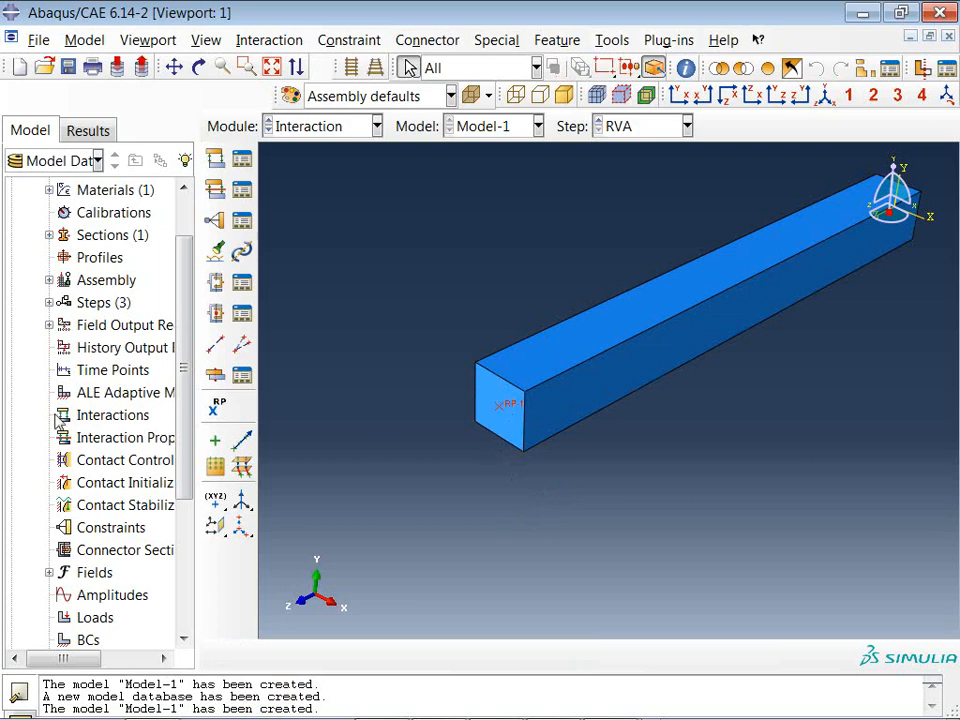
Find the reference point RP-1 among the assembly features and set its Z-value to 1020.
scroll(148, 527, "down", 2)
scroll(148, 527, "down", 2)
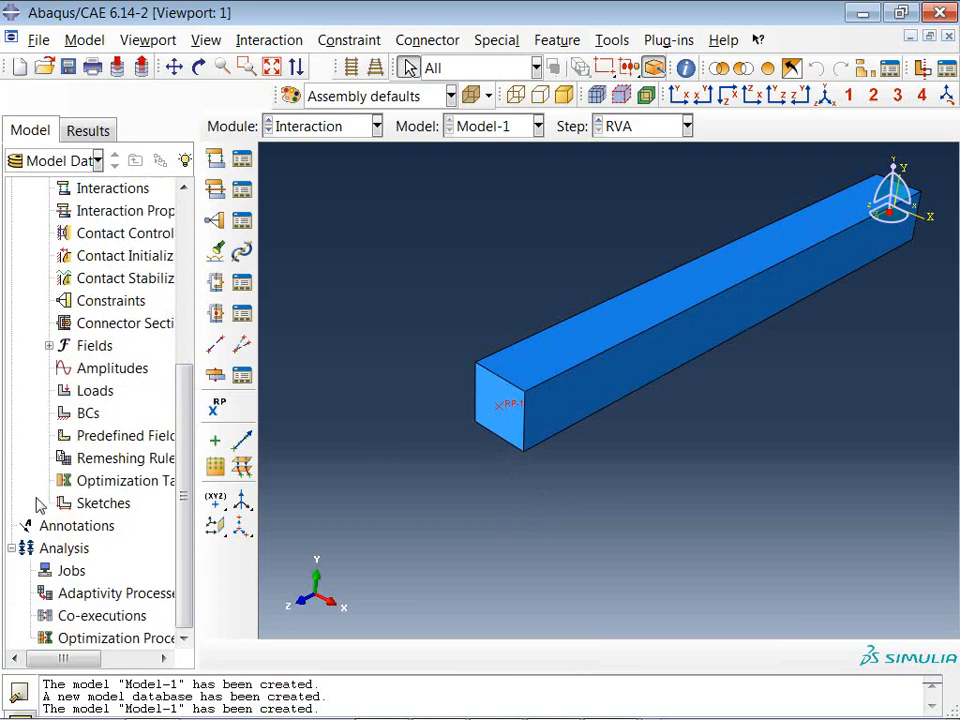
scroll(100, 430, "up", 3)
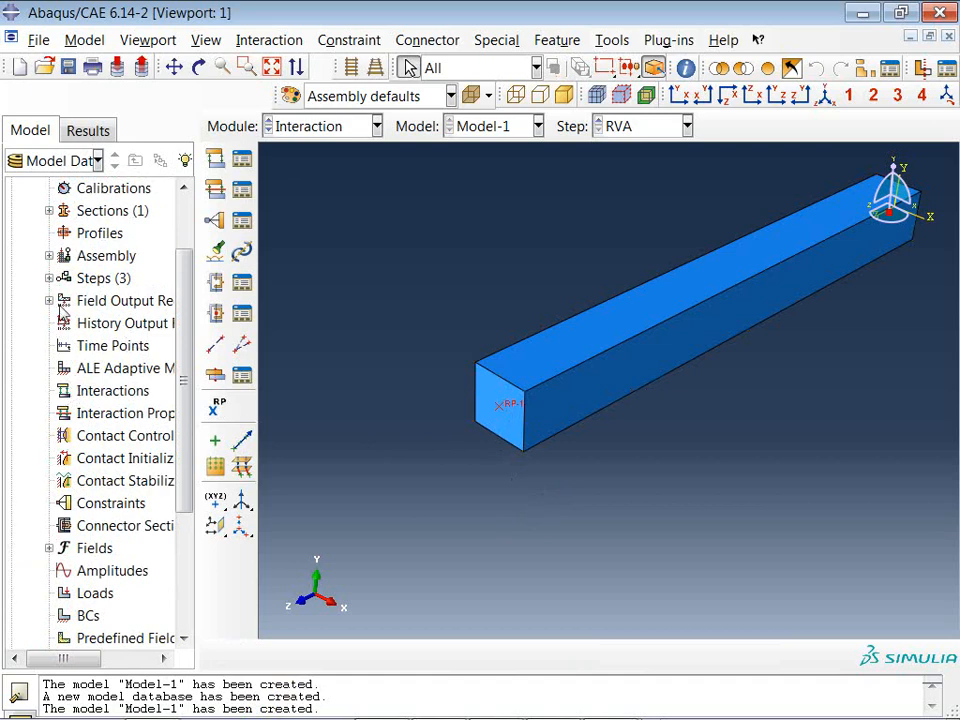
left_click(49, 255)
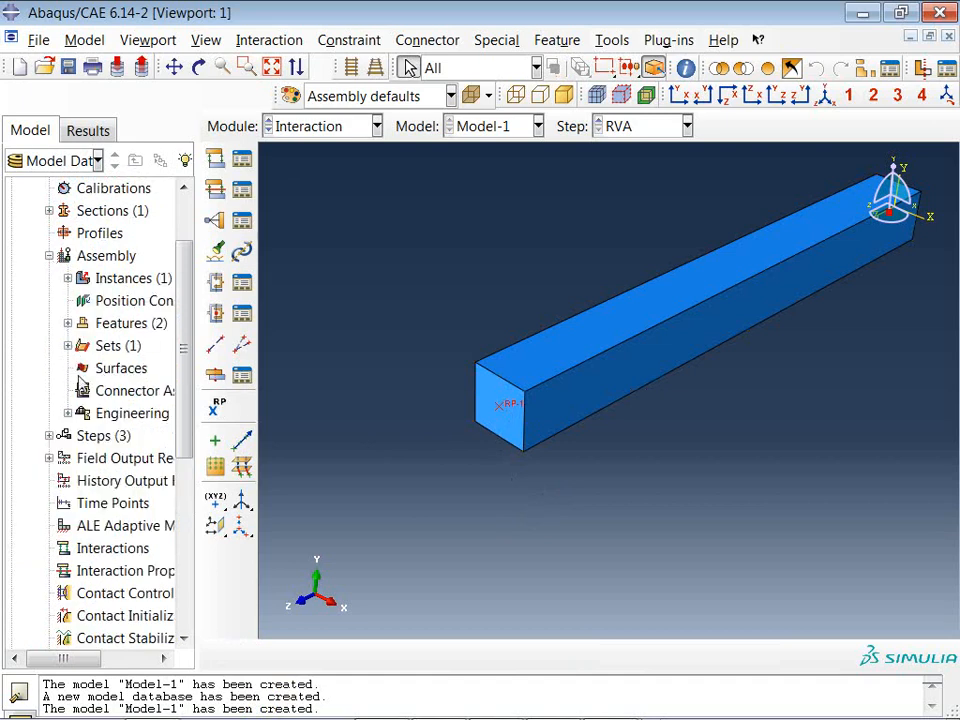
left_click(67, 323)
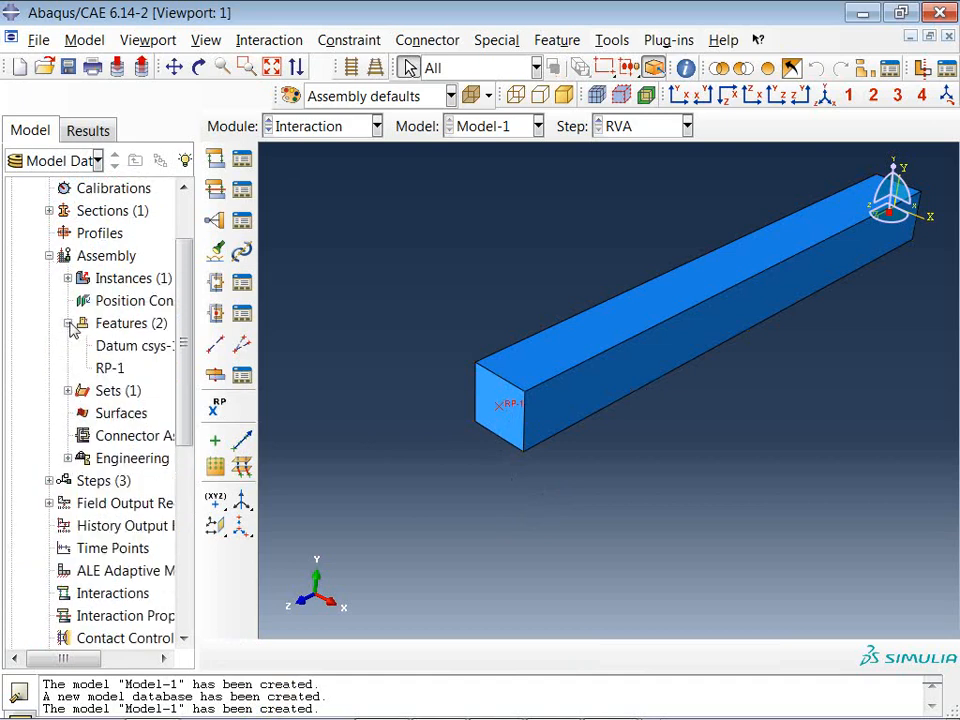
left_click(112, 368)
right_click(115, 370)
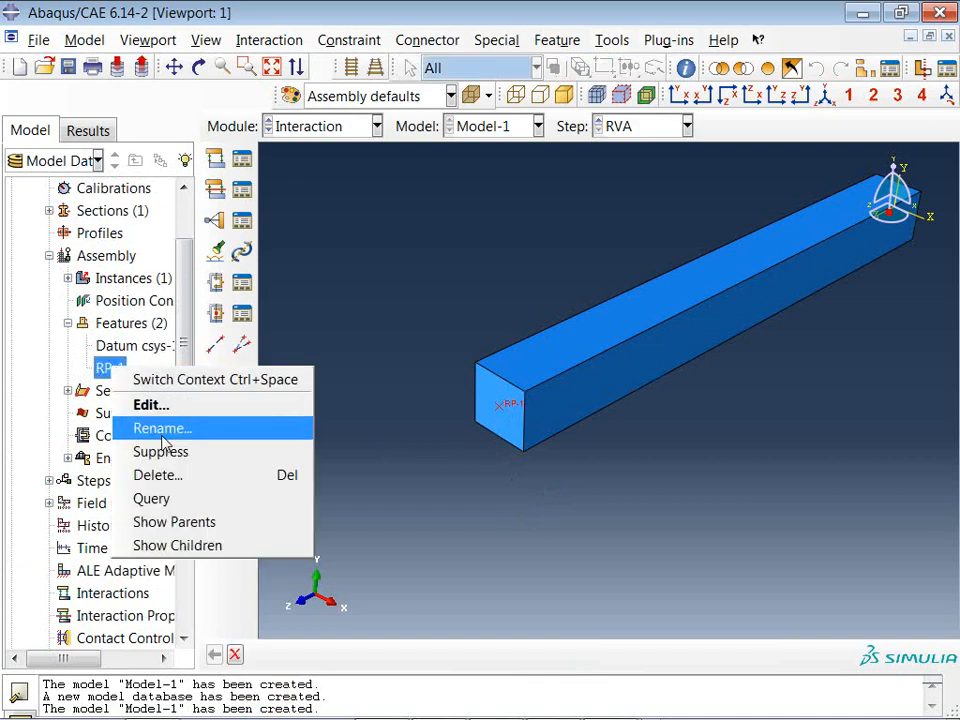
left_click(146, 404)
left_click(289, 436)
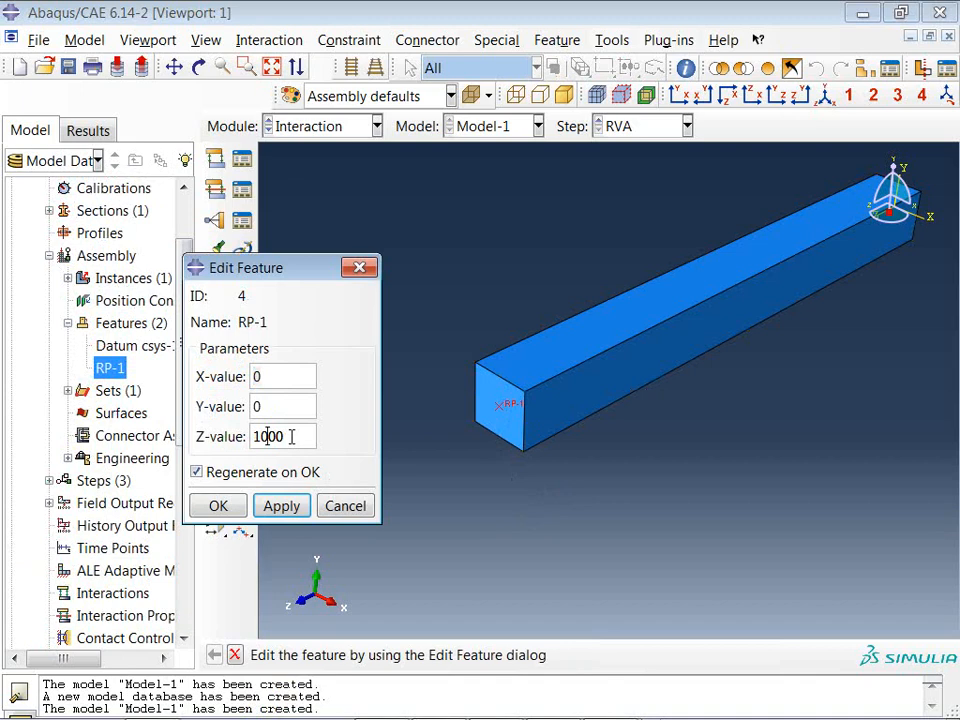
key("BackSpace")
left_click(266, 506)
left_click(218, 506)
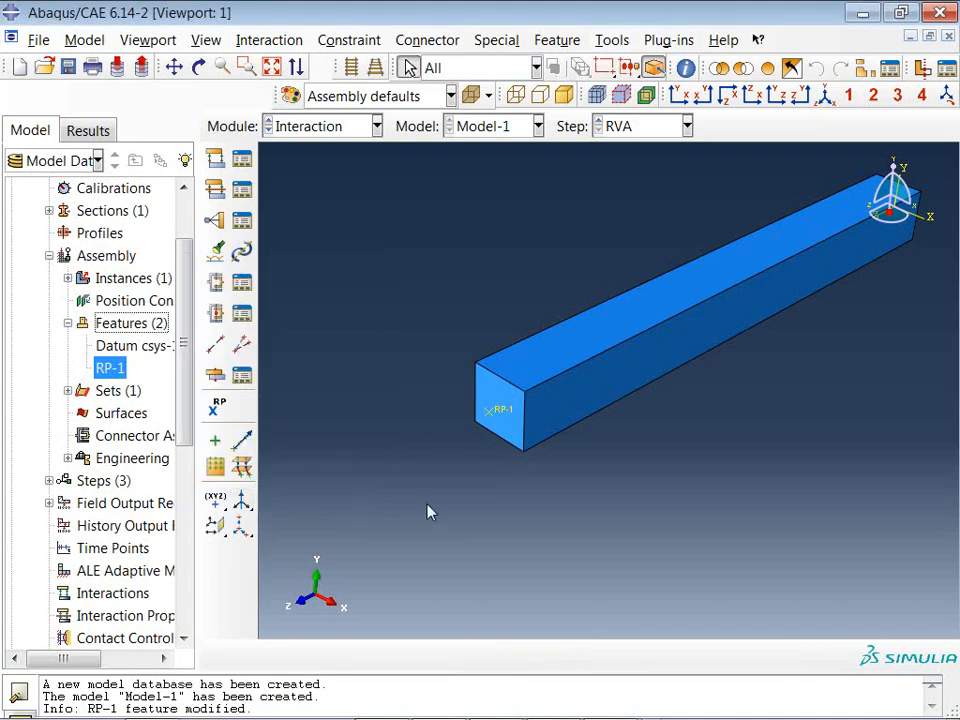
Set the Z-value of reference point RP-1 to 1200 to move it farther off the beam's end.
double_click(107, 368)
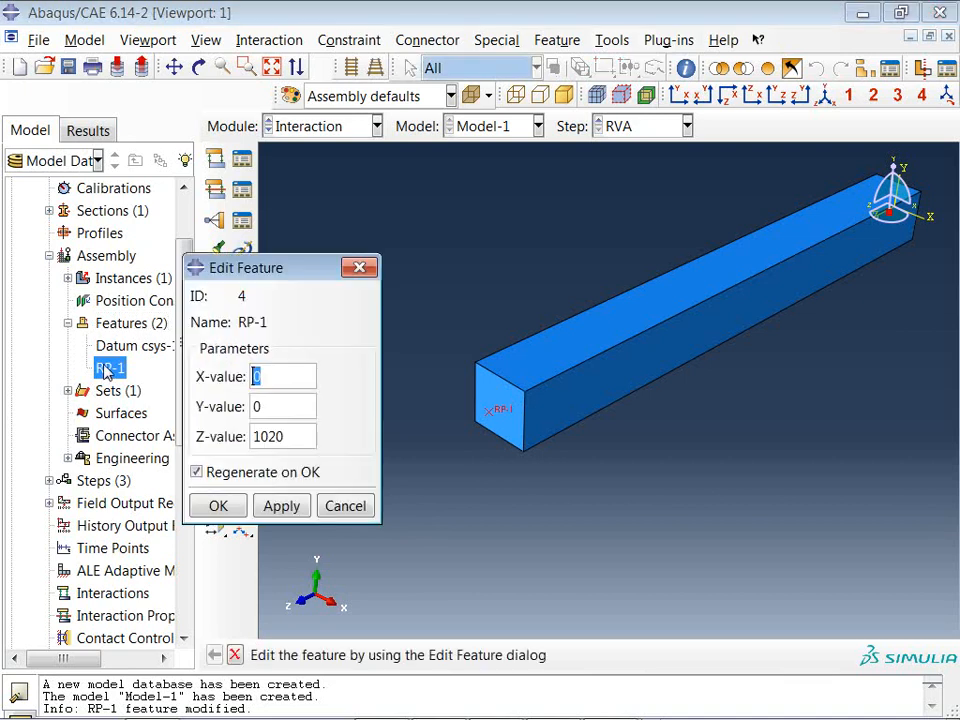
left_click(289, 438)
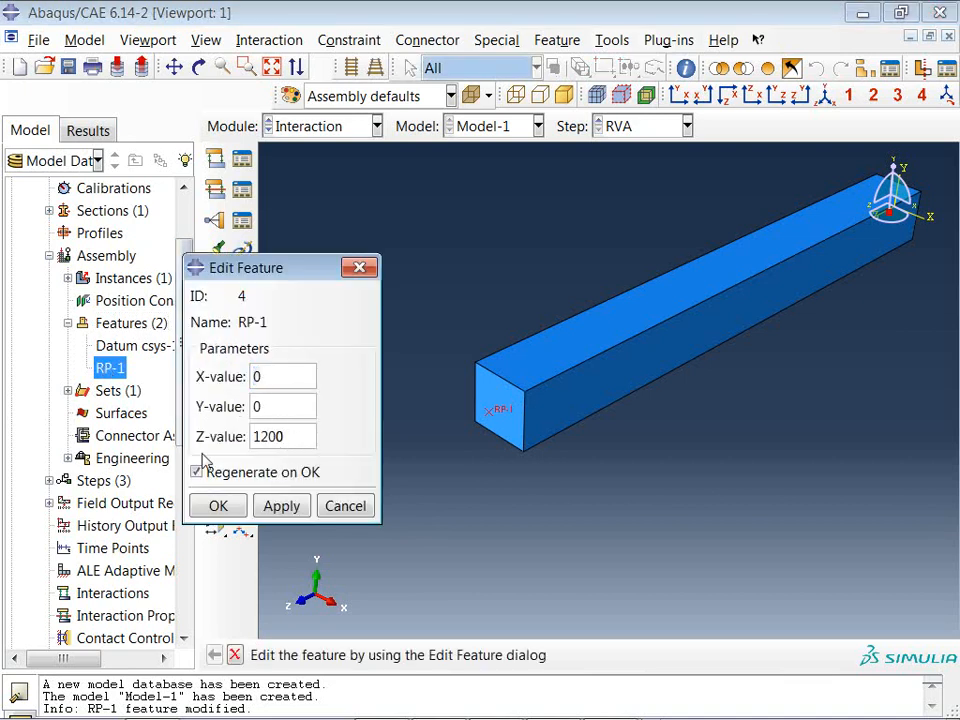
left_click(280, 506)
left_click(216, 506)
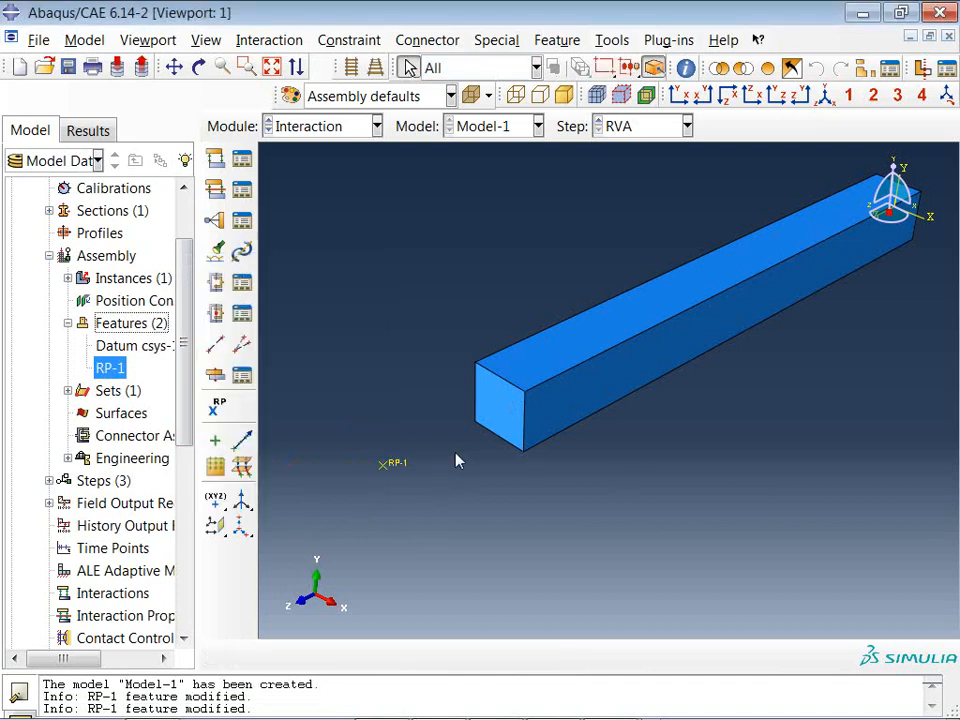
scroll(413, 477, "up", 3)
left_click_drag(413, 478, 428, 475, "ctrl+alt")
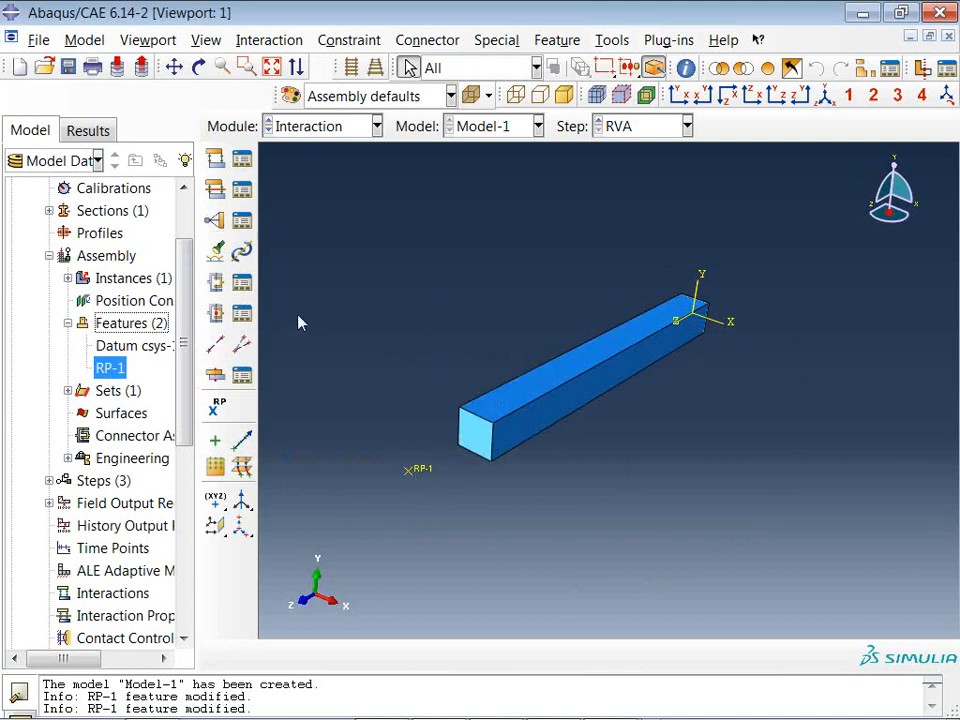
Create an MPC constraint with RP-1 as the control point and the beam's nearby end face as the slave nodes.
left_click(215, 220)
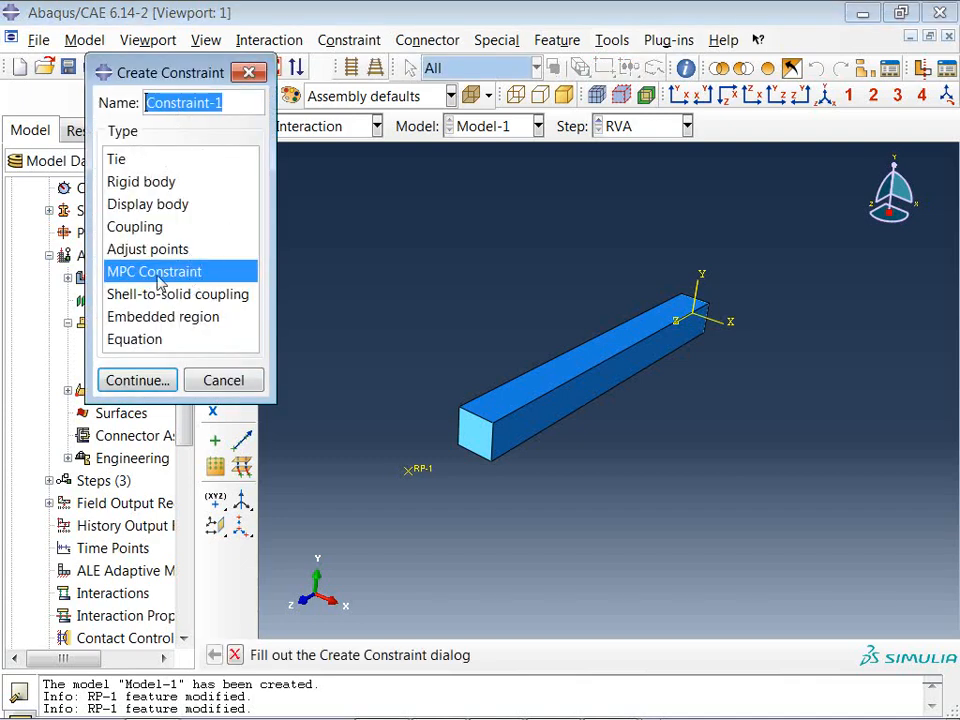
left_click(150, 385)
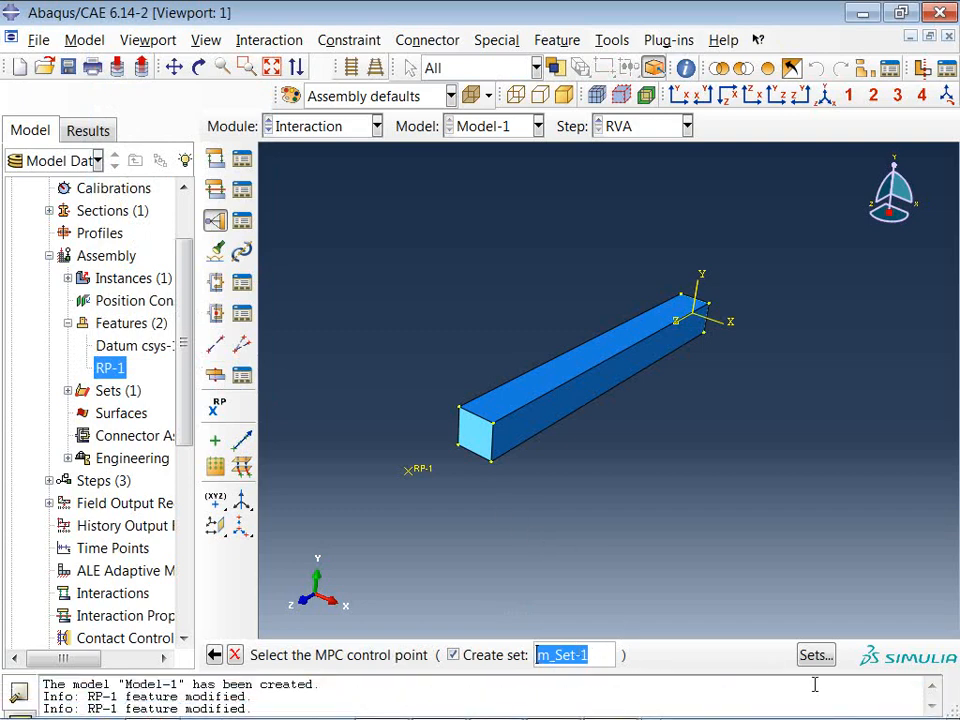
left_click(424, 470)
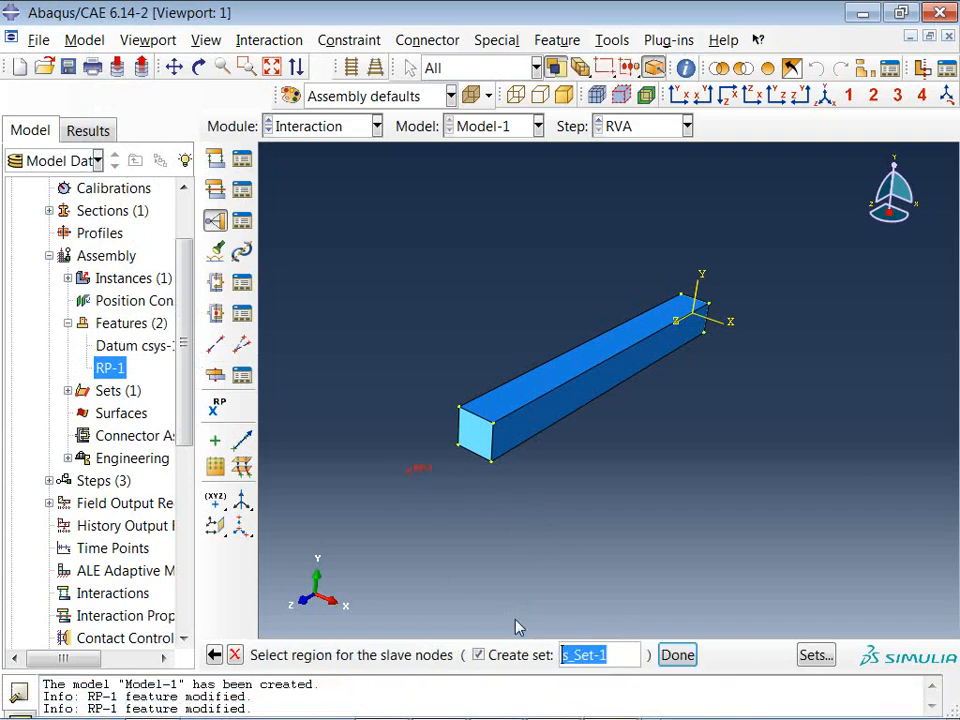
left_click(475, 437)
left_click(684, 657)
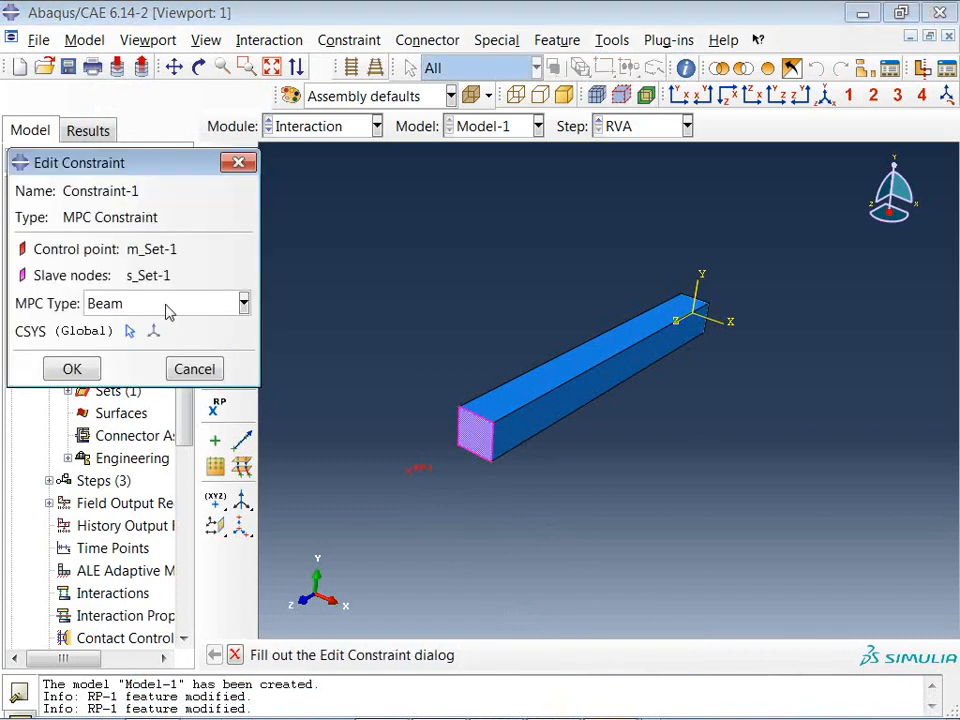
Set the constraint's MPC type to Tie and save the constraint.
left_click(166, 311)
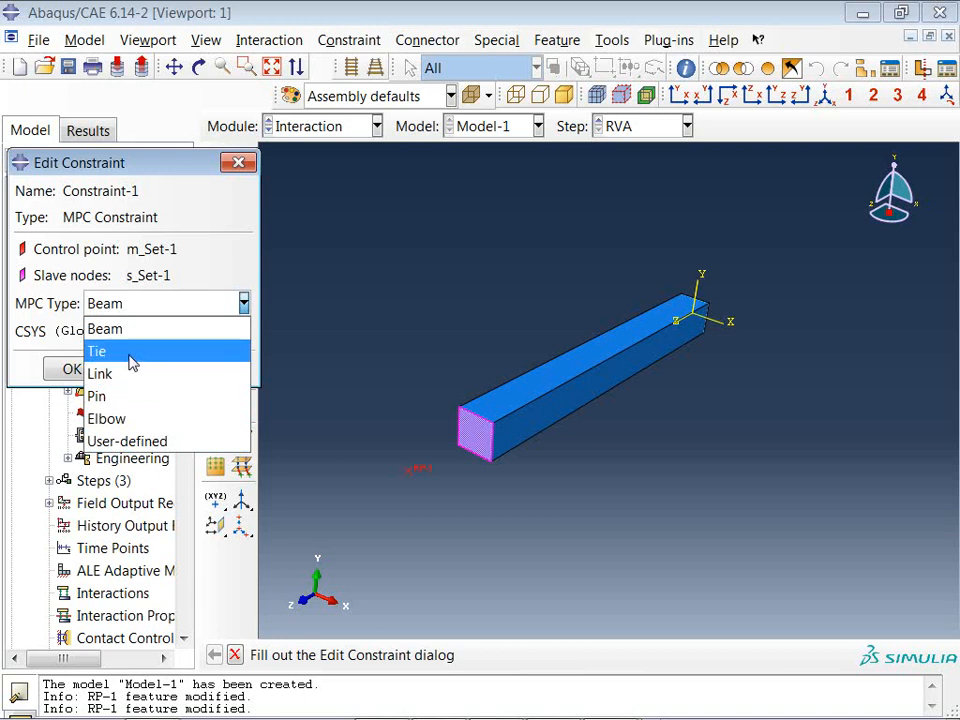
left_click(133, 360)
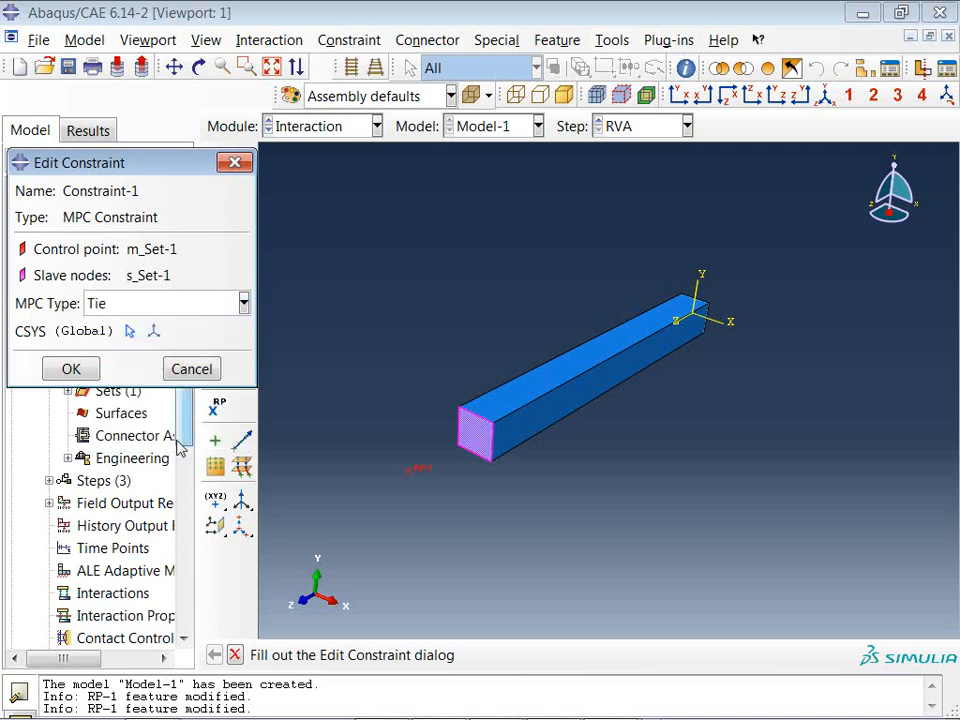
left_click(72, 370)
Examine the MPC links between the reference point and the beam's end face from several angles.
left_click_drag(529, 403, 473, 405, "ctrl+alt")
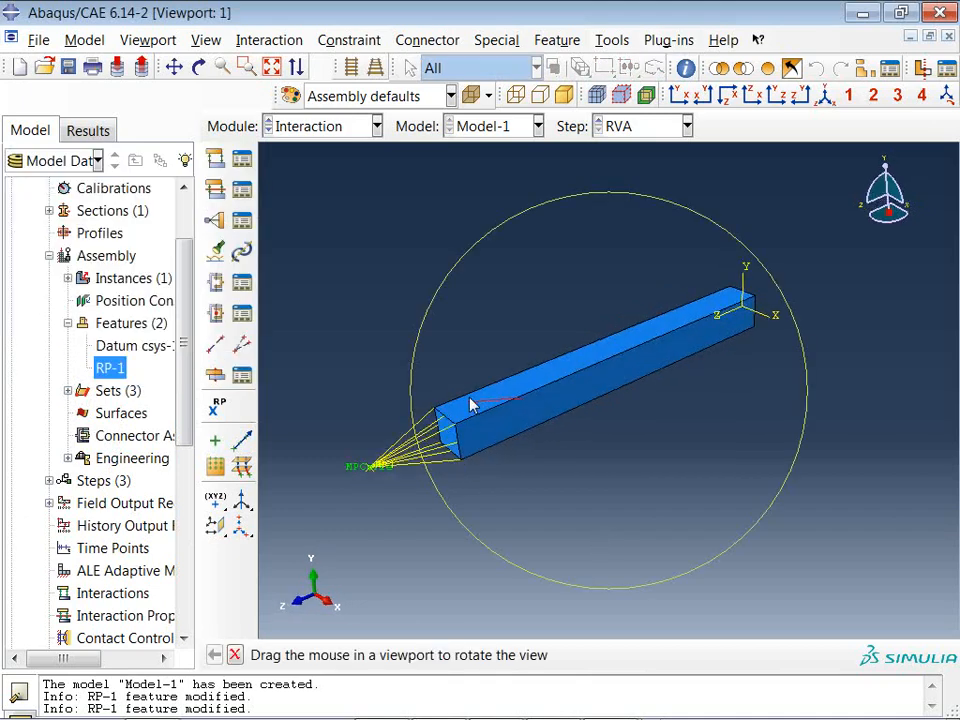
scroll(435, 457, "down", 5)
middle_click_drag(470, 473, 579, 441, "ctrl+alt")
scroll(425, 440, "down", 4)
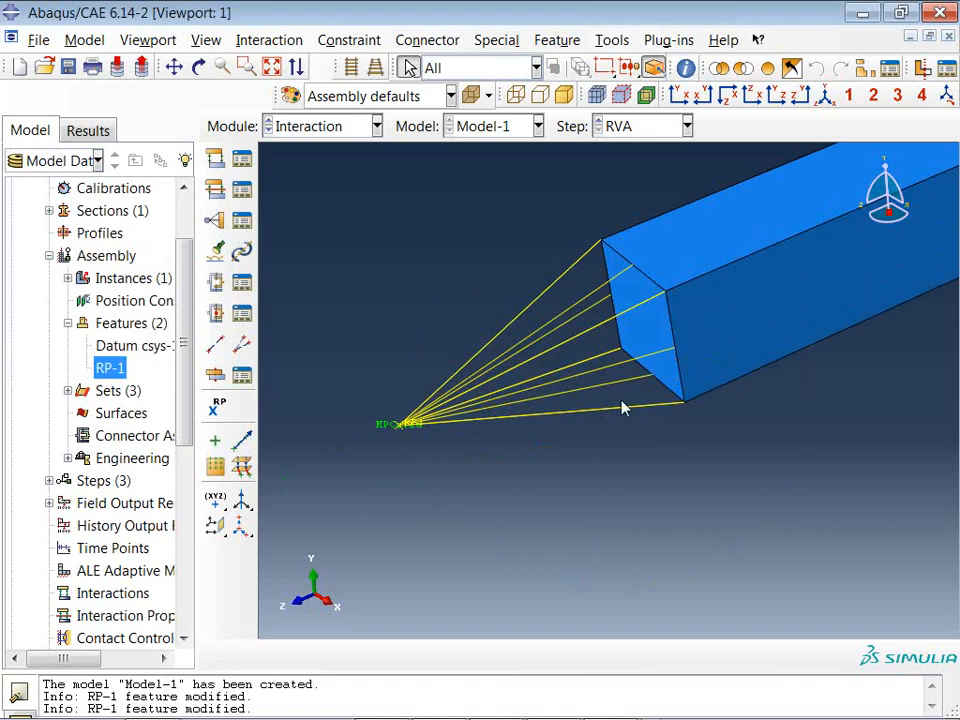
scroll(620, 415, "up", 3)
middle_click_drag(656, 407, 544, 467, "ctrl+alt")
left_click_drag(544, 467, 634, 443, "ctrl+alt")
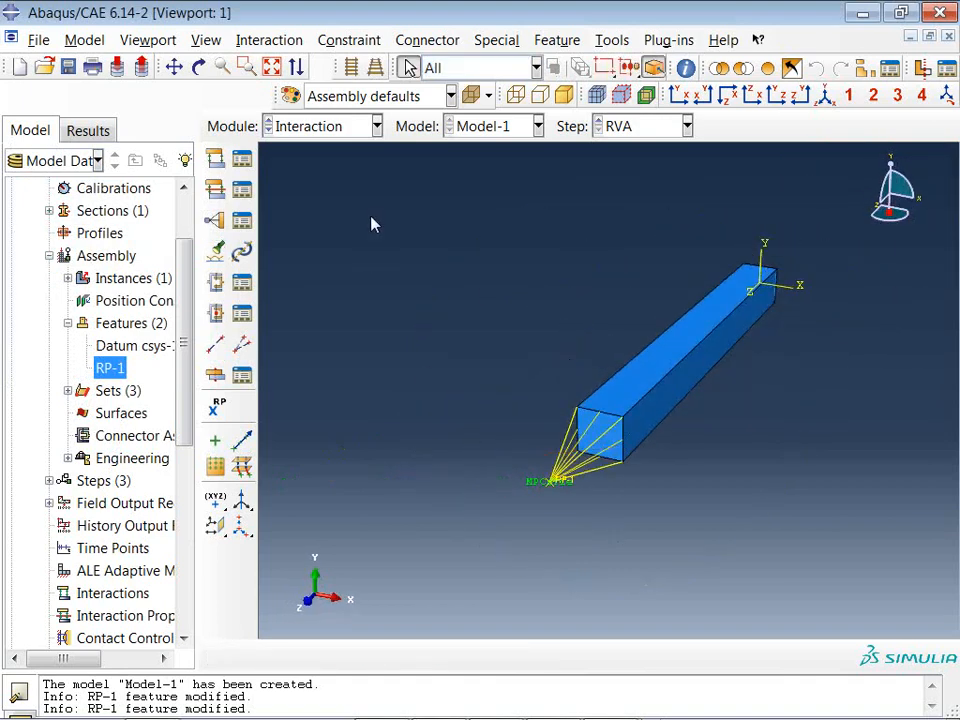
In the Load module, start a Symmetry/Antisymmetry/Encastre boundary condition named BC-1 in the Initial step.
left_click(315, 130)
left_click(331, 265)
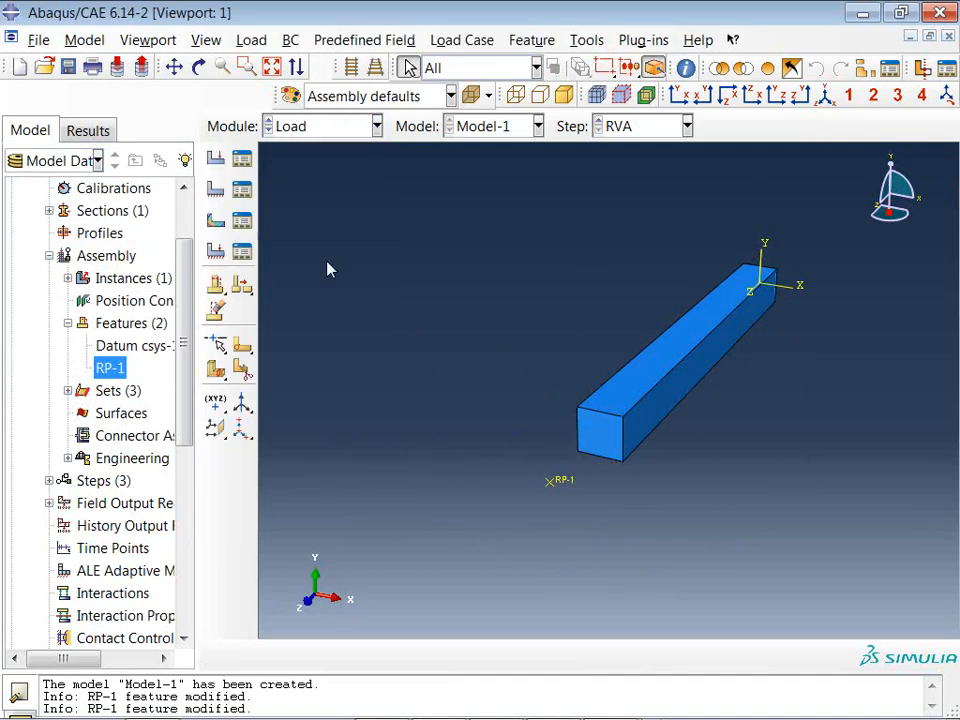
left_click(215, 190)
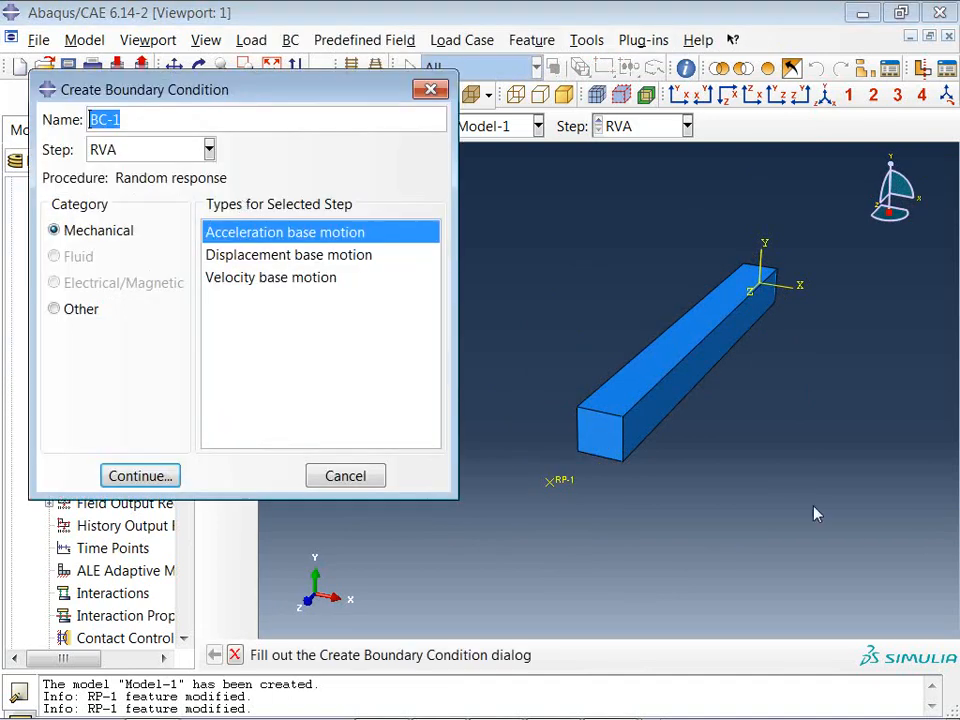
left_click(154, 150)
left_click(150, 173)
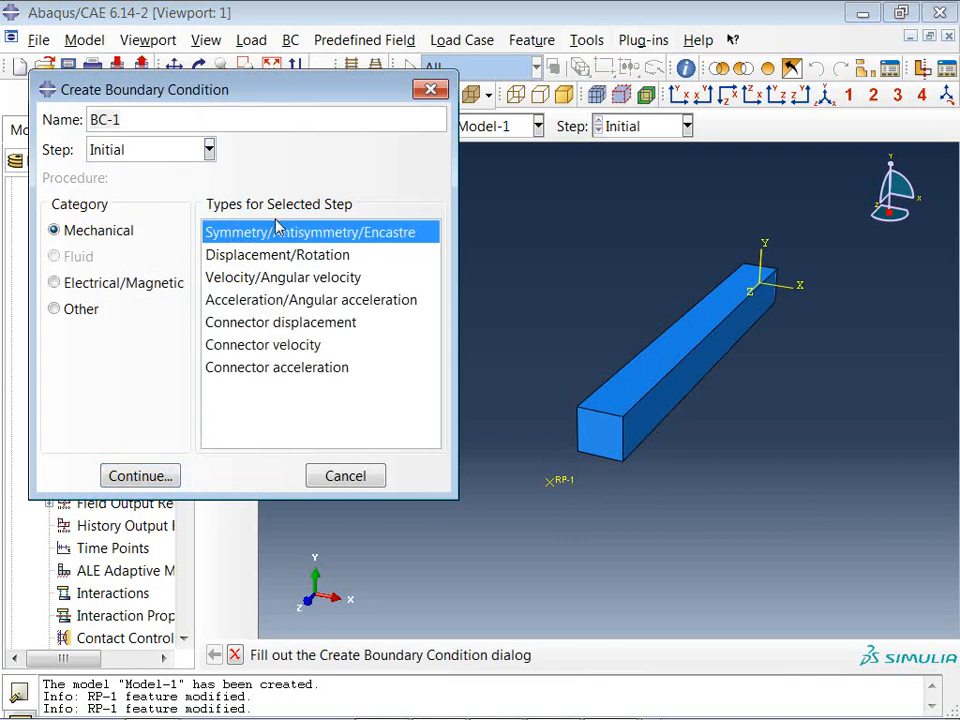
left_click(160, 476)
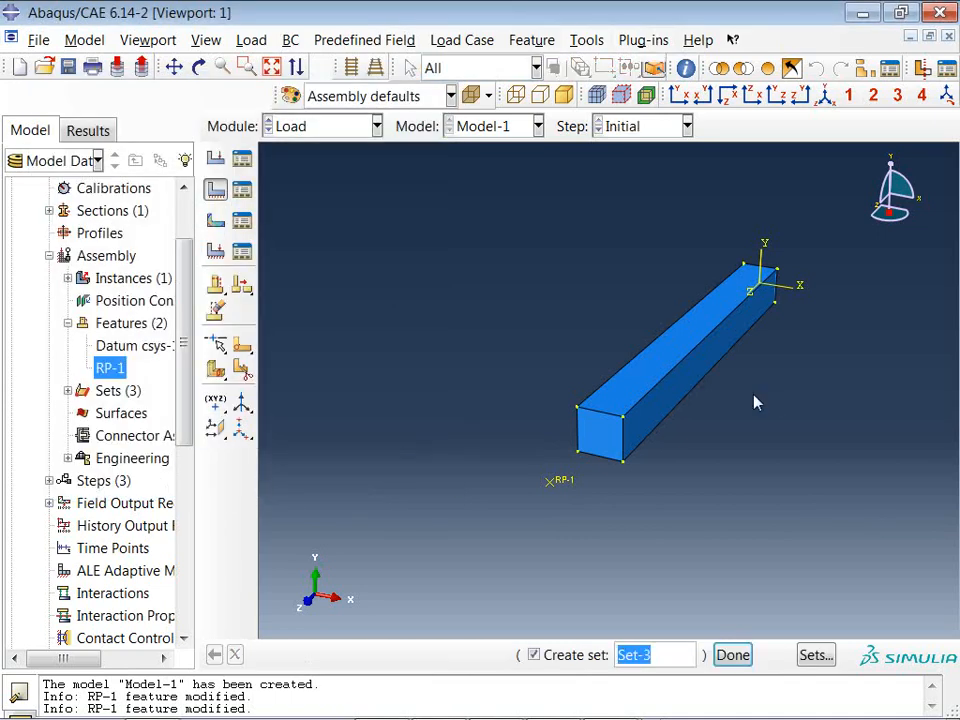
Fix the beam's end face at the coordinate origin, opposite the reference point, with an ENCASTRE condition.
left_click_drag(754, 398, 641, 434, "ctrl+alt")
scroll(868, 339, "up", 3)
left_click(880, 332)
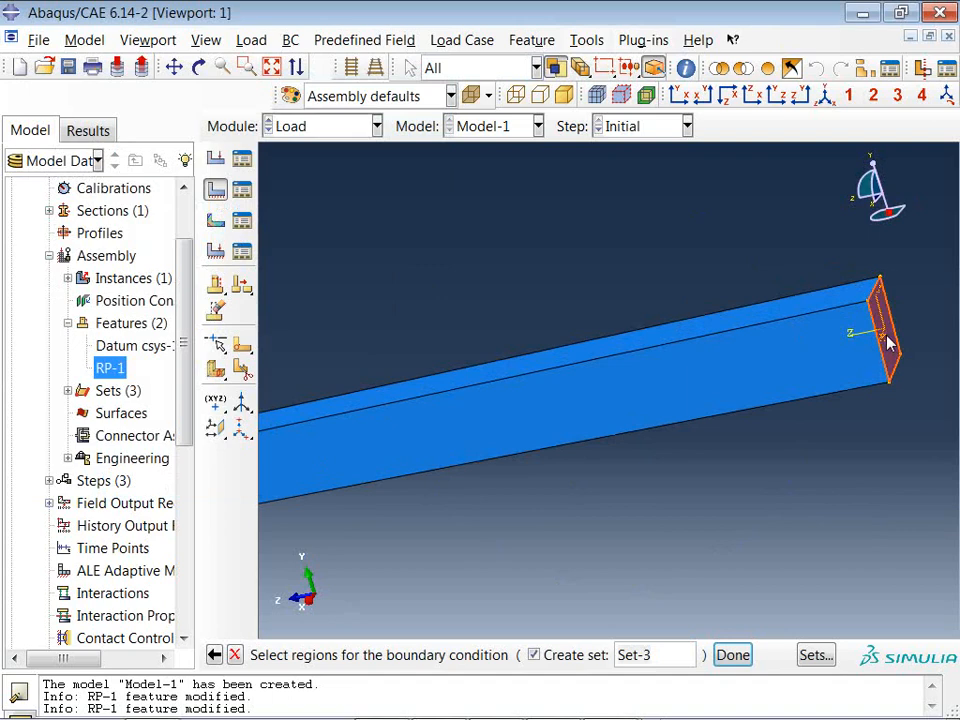
left_click(732, 655)
left_click(182, 505)
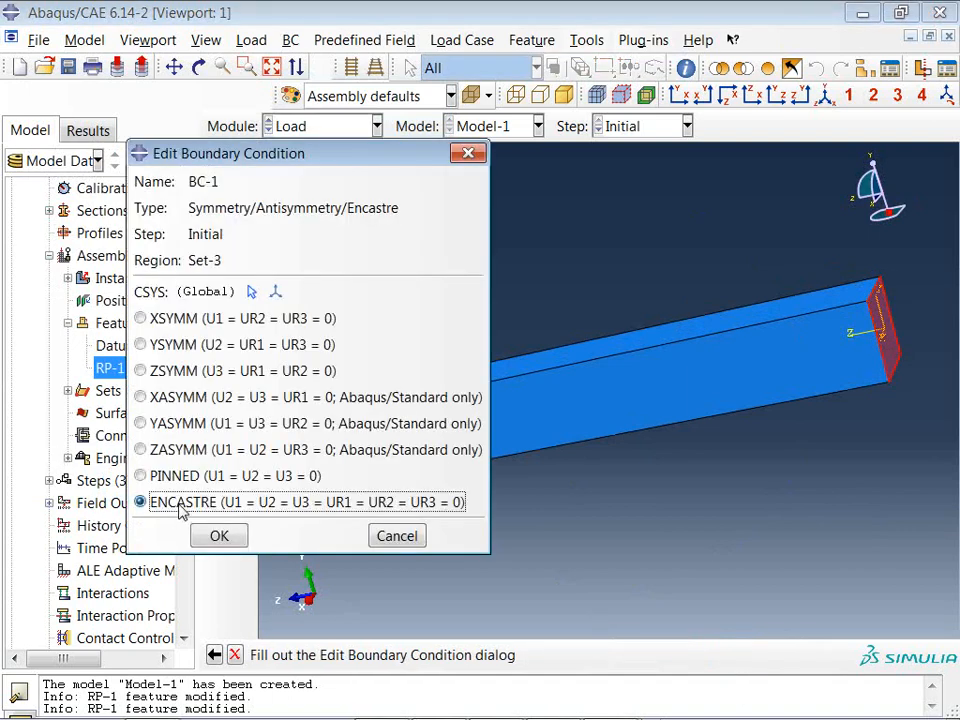
left_click(220, 537)
scroll(720, 400, "down", 3)
left_click_drag(700, 394, 497, 257, "ctrl+alt")
Start an acceleration base motion boundary condition, BC-2, in the RVA step with U1 as its degree of freedom.
left_click(215, 190)
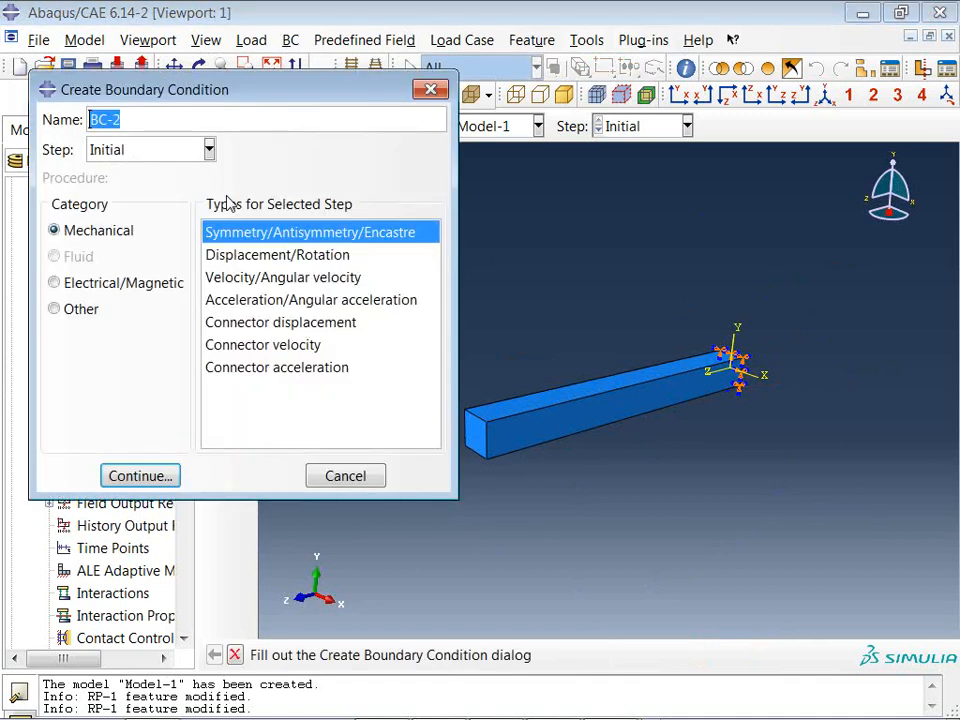
left_click(146, 152)
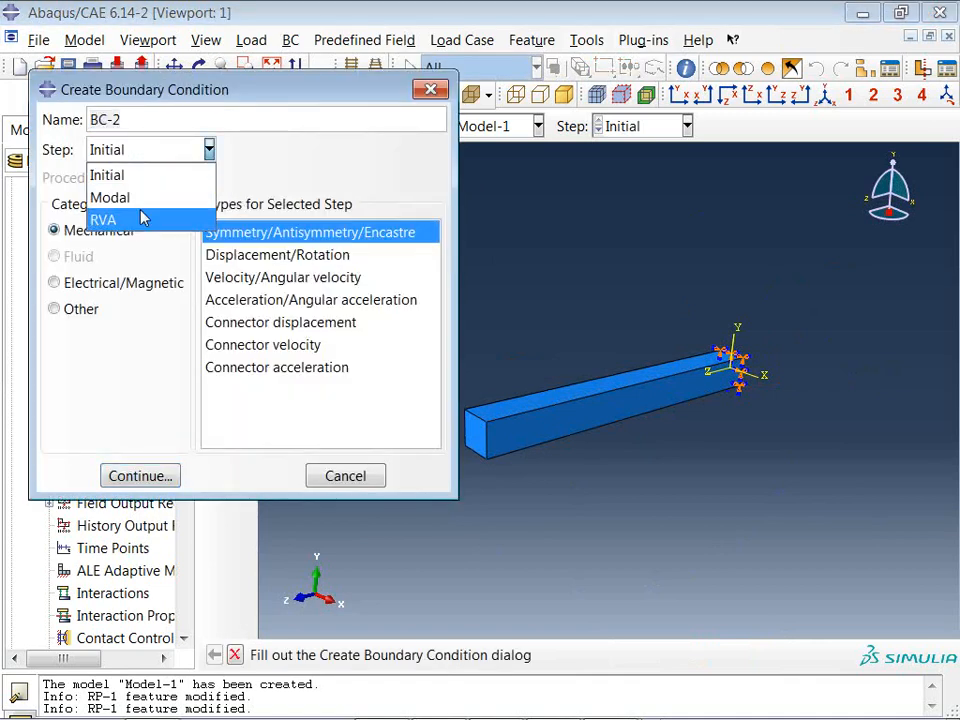
left_click(144, 216)
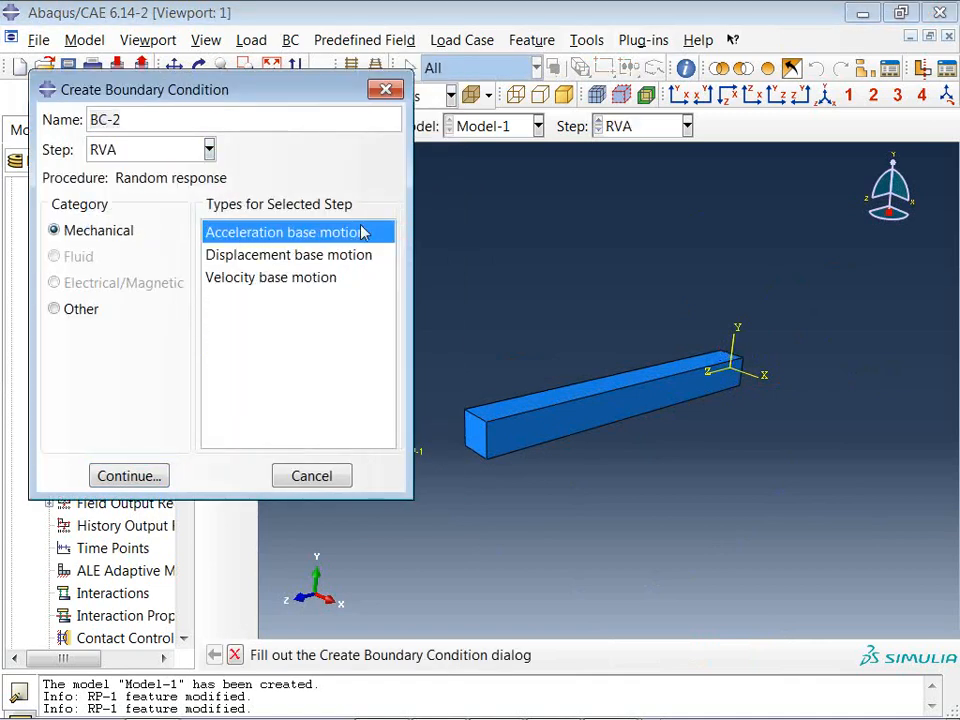
left_click(127, 479)
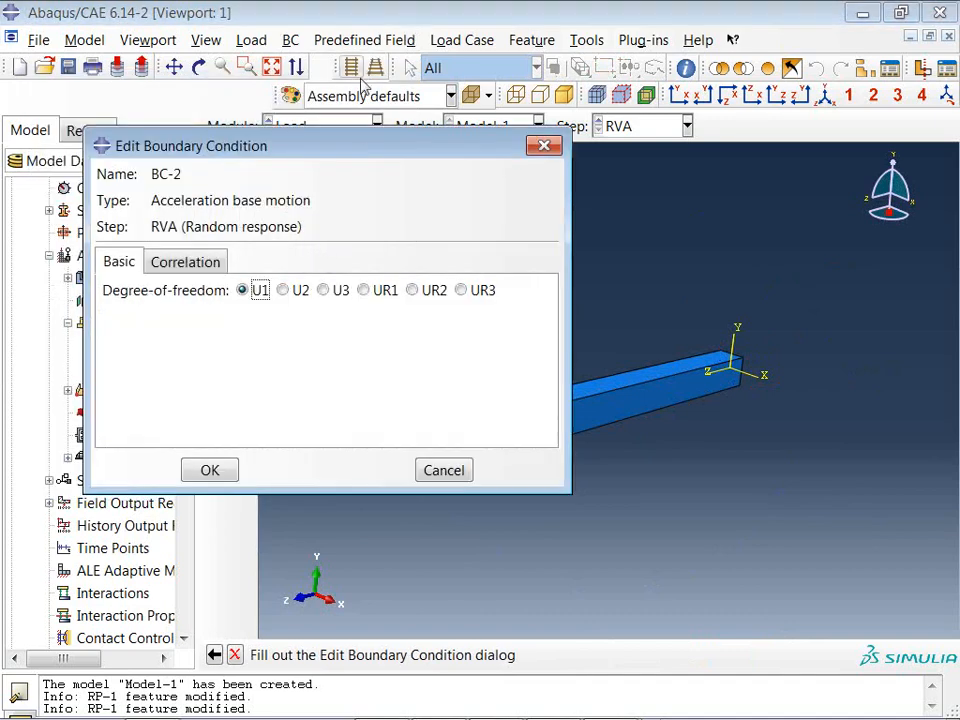
left_click_drag(381, 150, 294, 64)
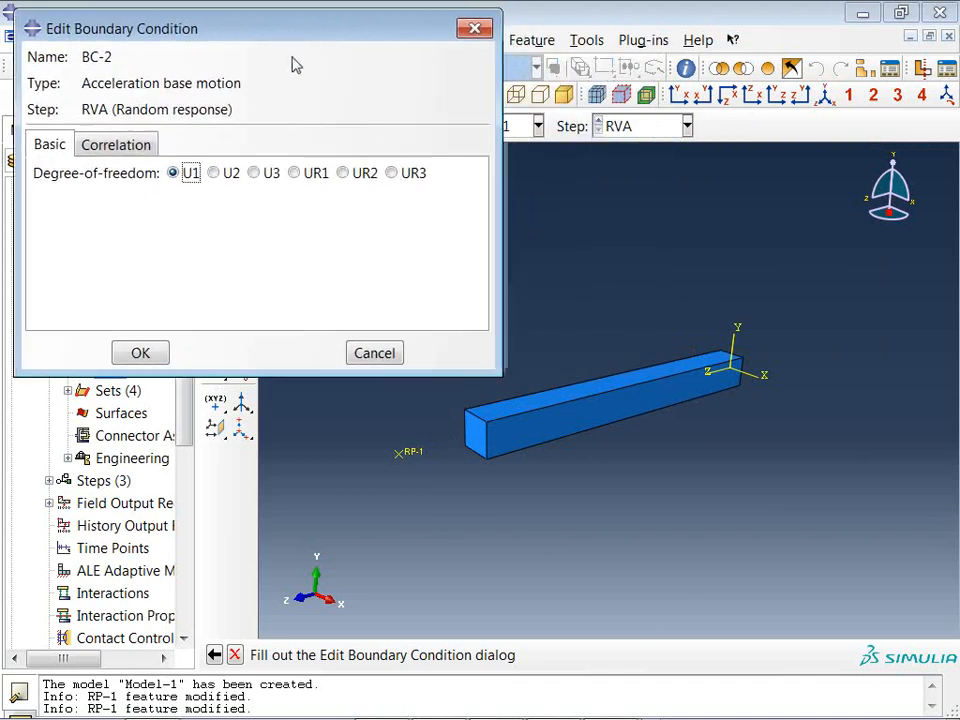
left_click_drag(709, 467, 778, 478, "ctrl+alt")
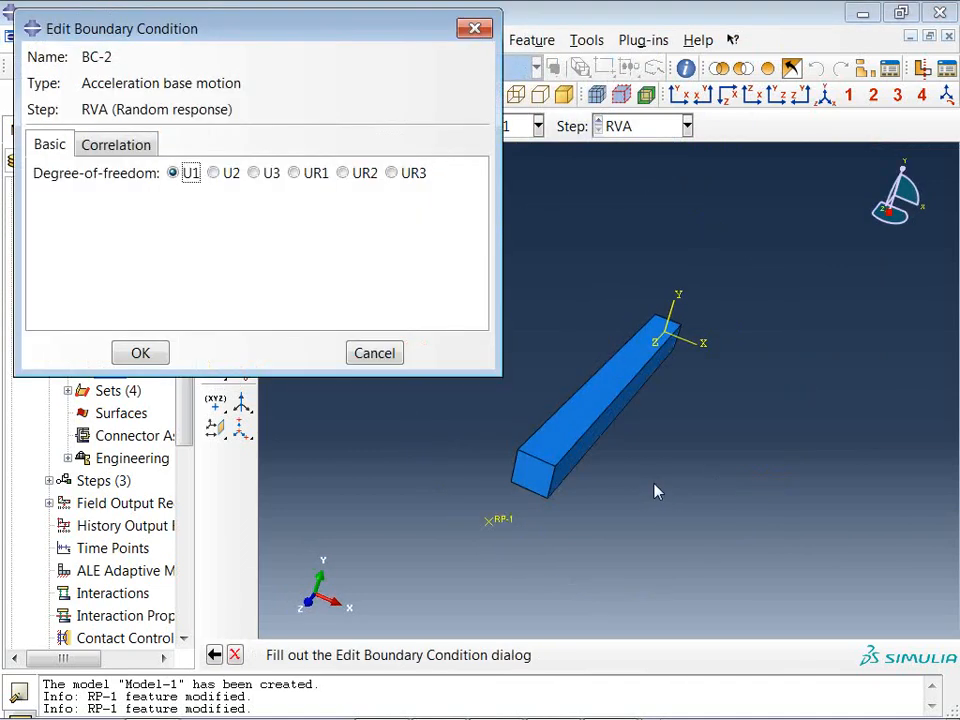
left_click(214, 174)
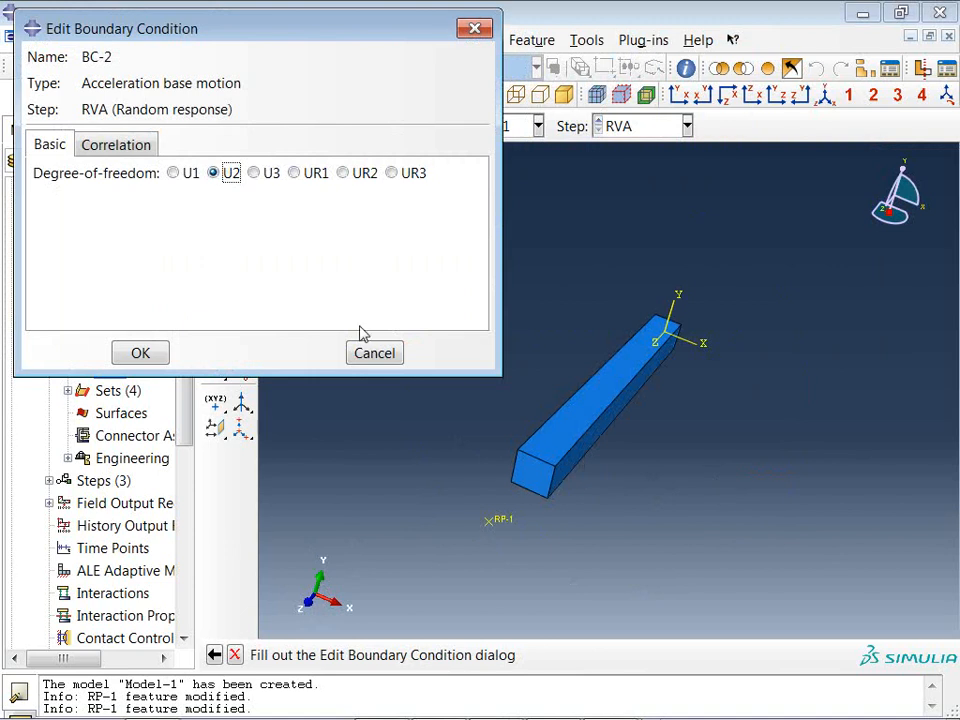
left_click(174, 173)
left_click(114, 143)
left_click(60, 147)
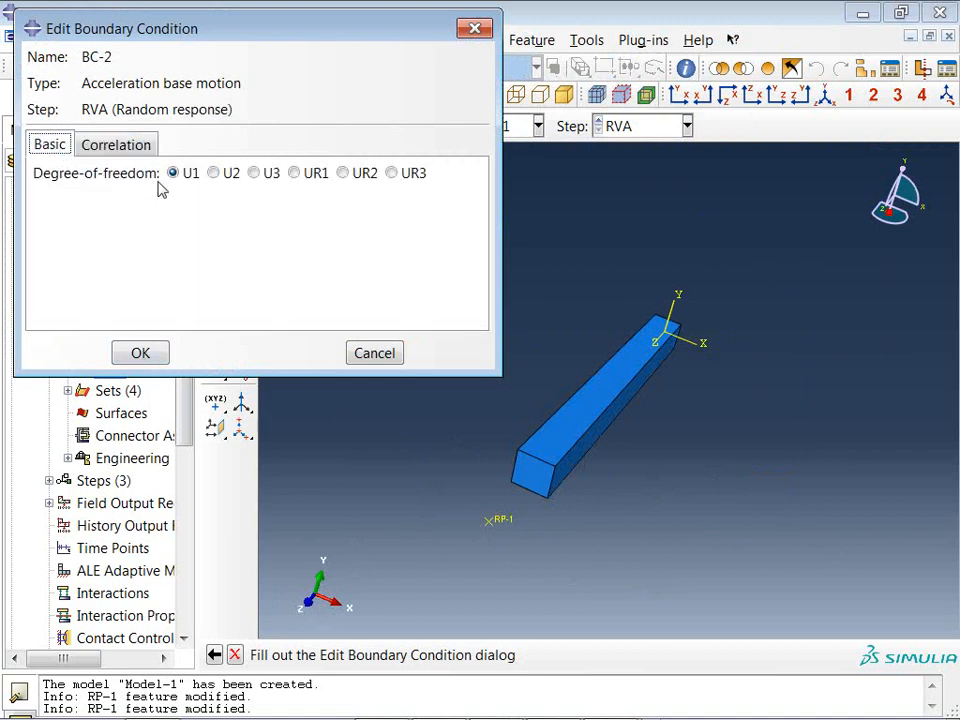
Enable correlation for the base motion and set the first row's approach to Correlated.
left_click(132, 145)
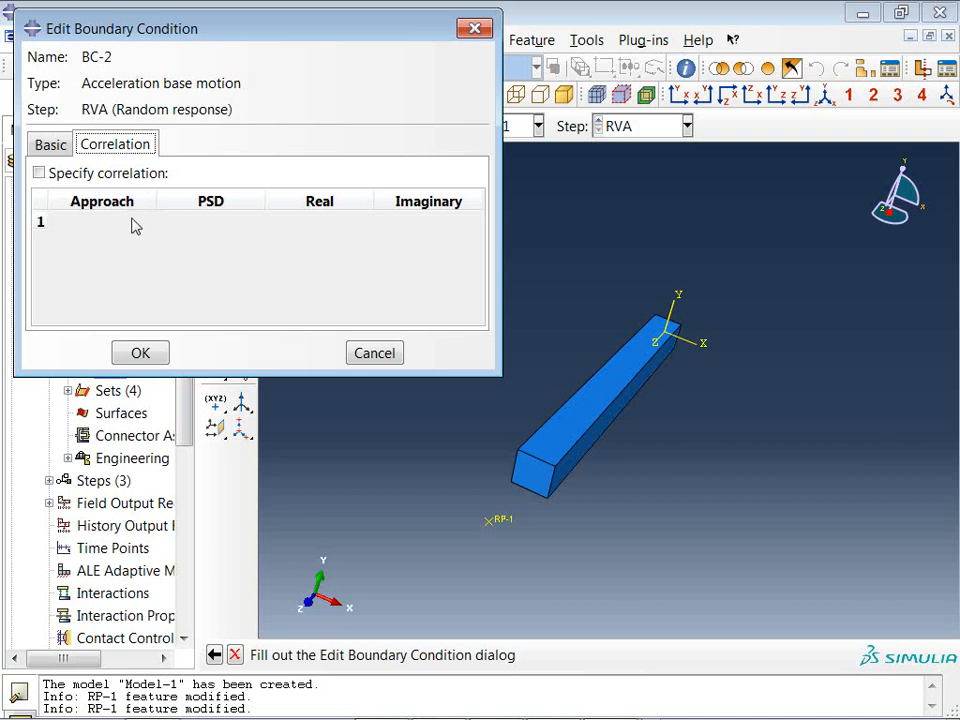
left_click(62, 177)
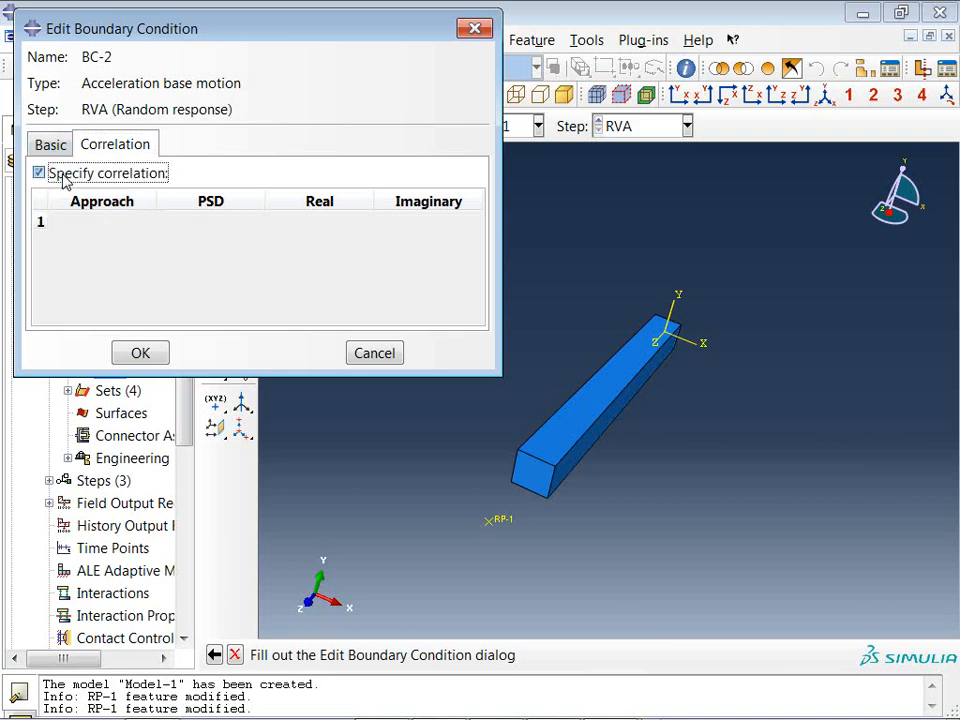
left_click(146, 222)
left_click(148, 222)
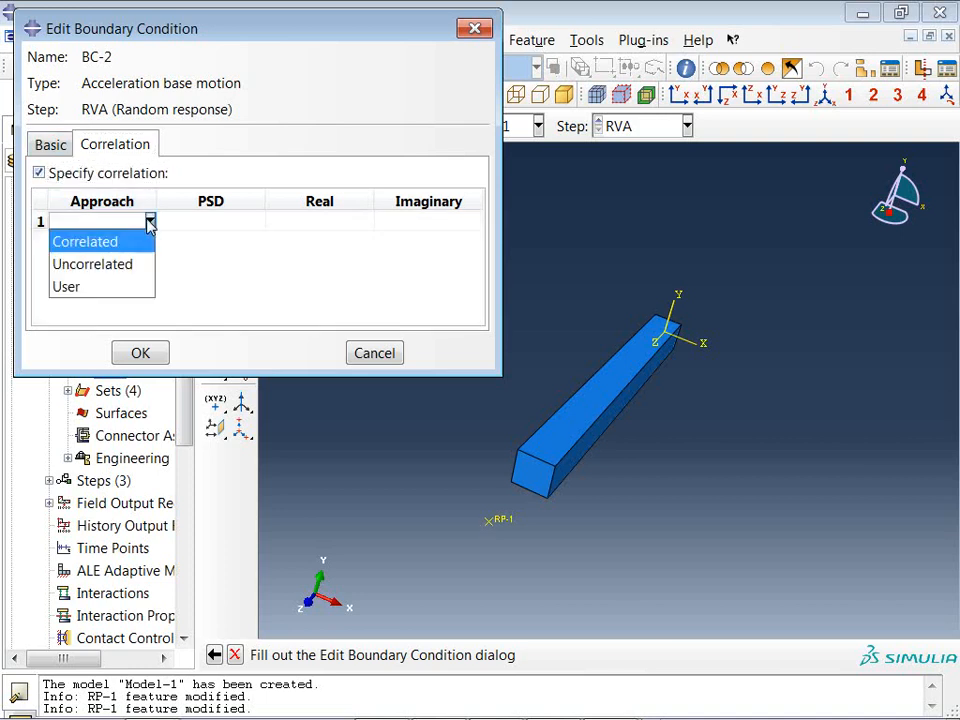
left_click(109, 242)
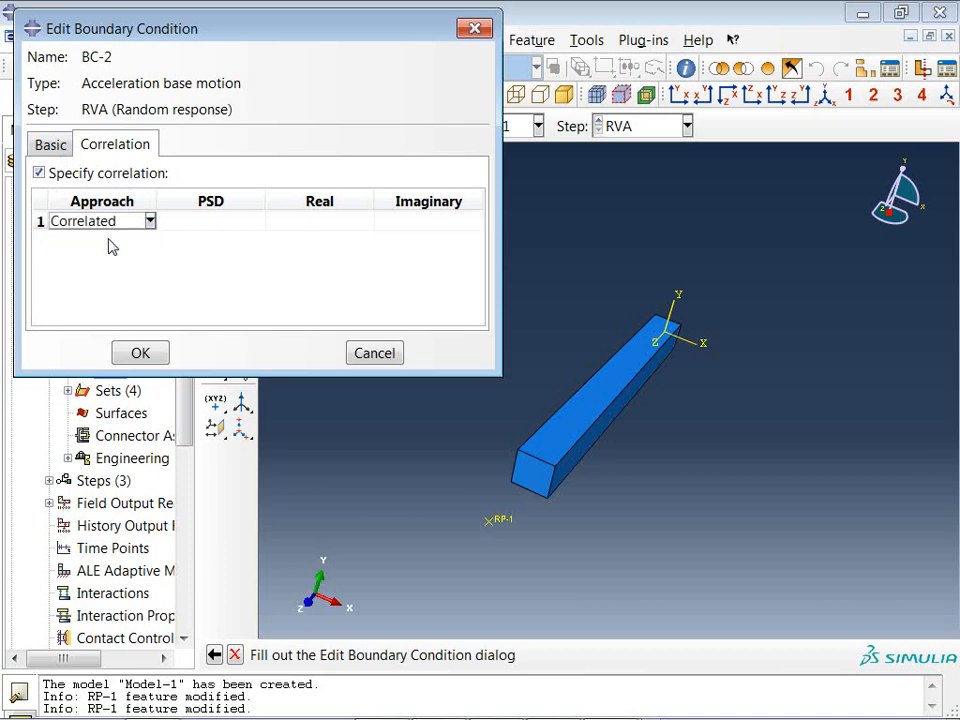
left_click(238, 222)
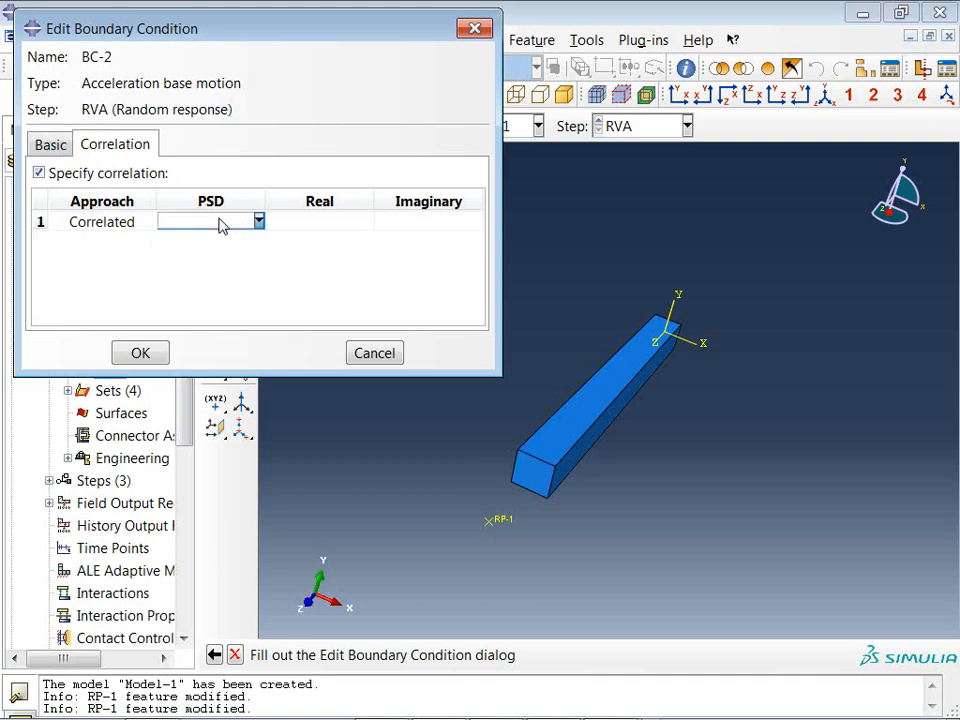
right_click(222, 224)
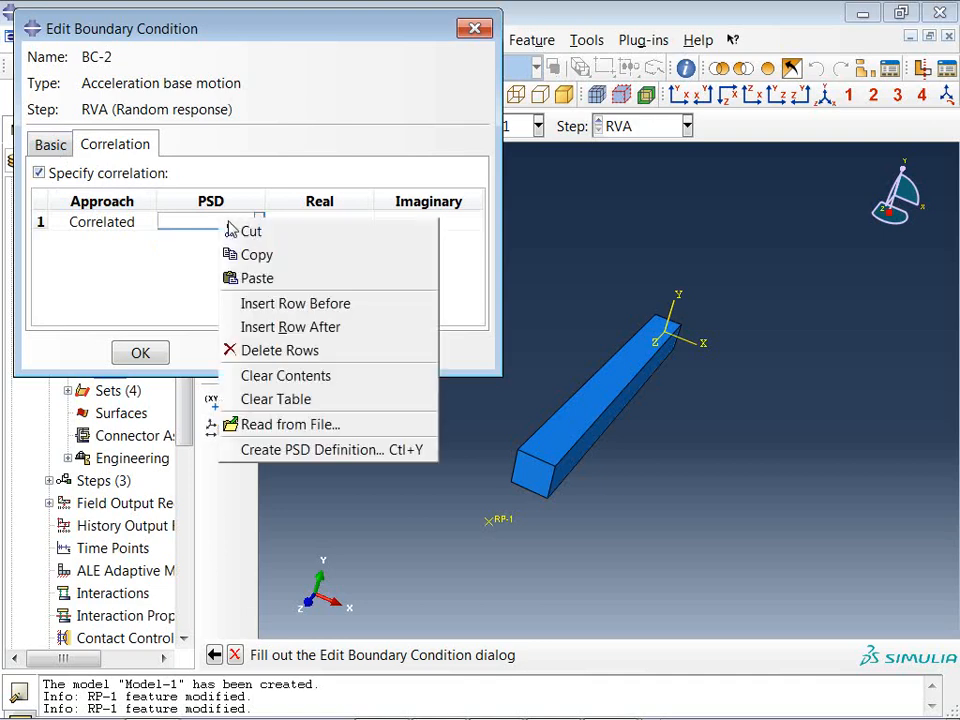
left_click(300, 452)
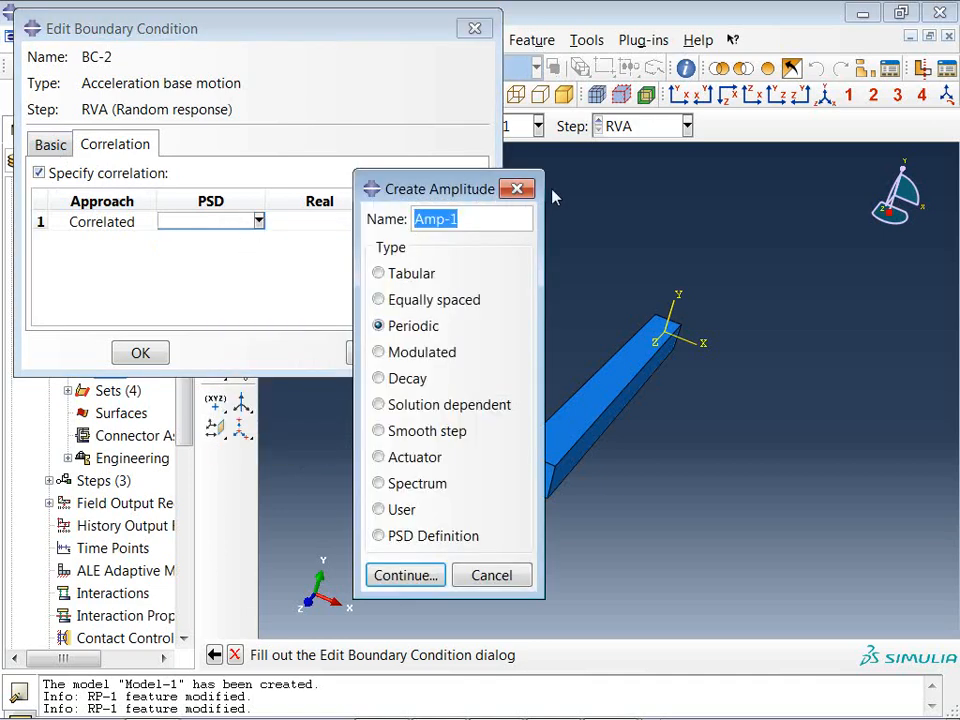
left_click(517, 190)
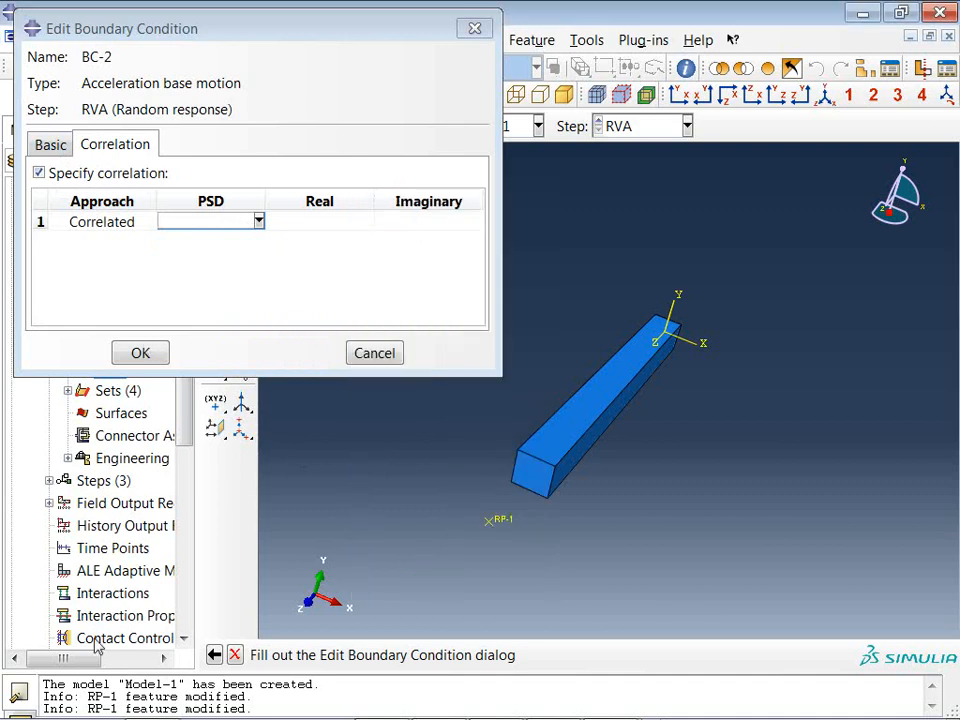
scroll(190, 460, "down", 4)
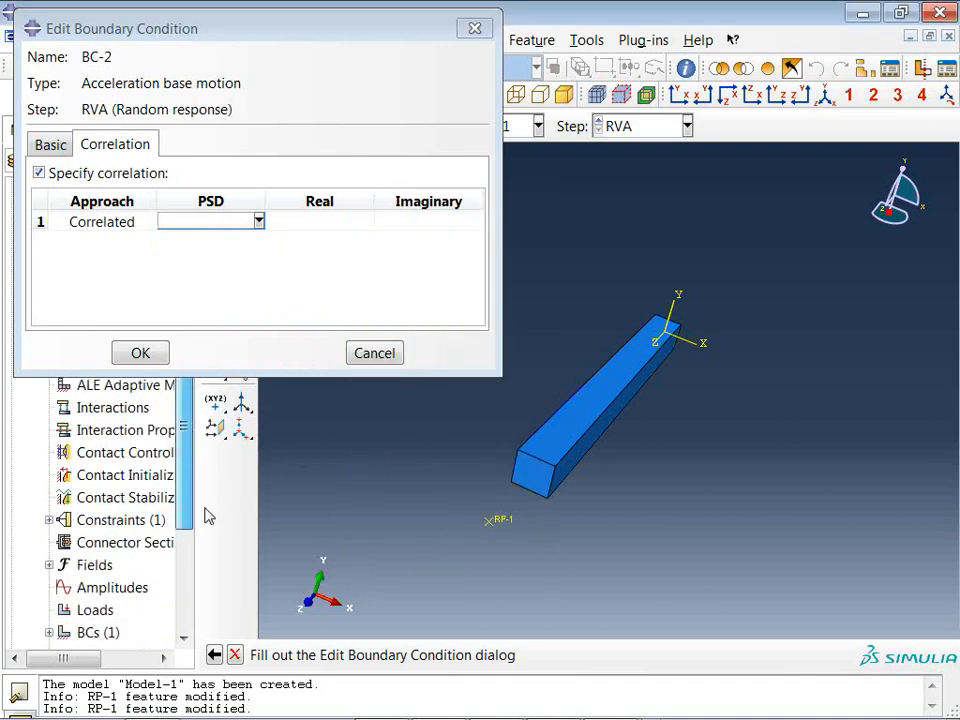
left_click(112, 521)
double_click(112, 521)
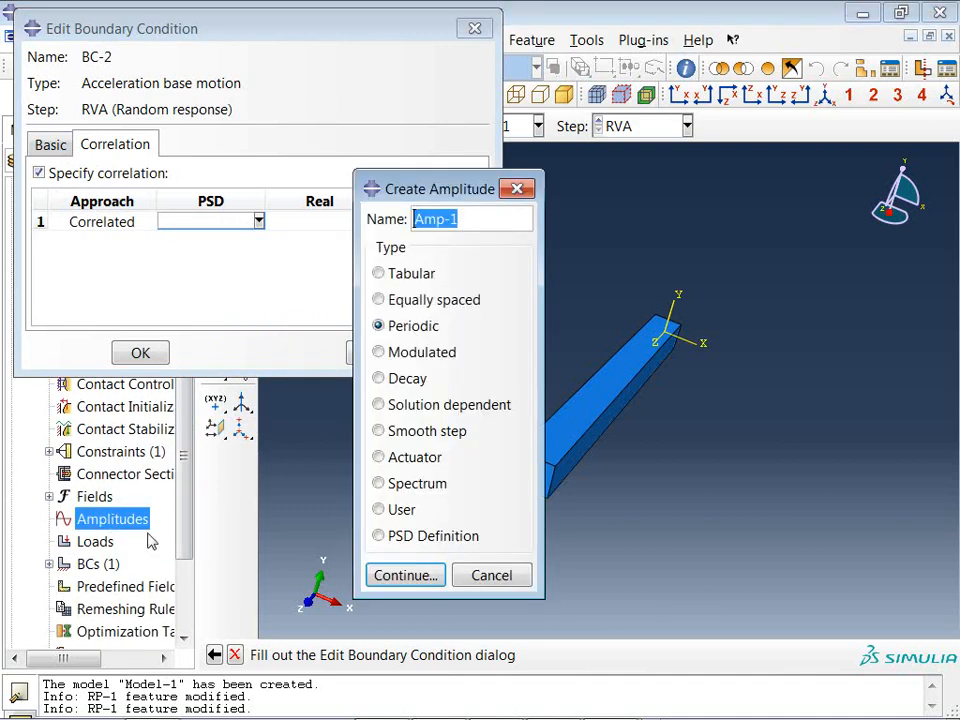
left_click(430, 537)
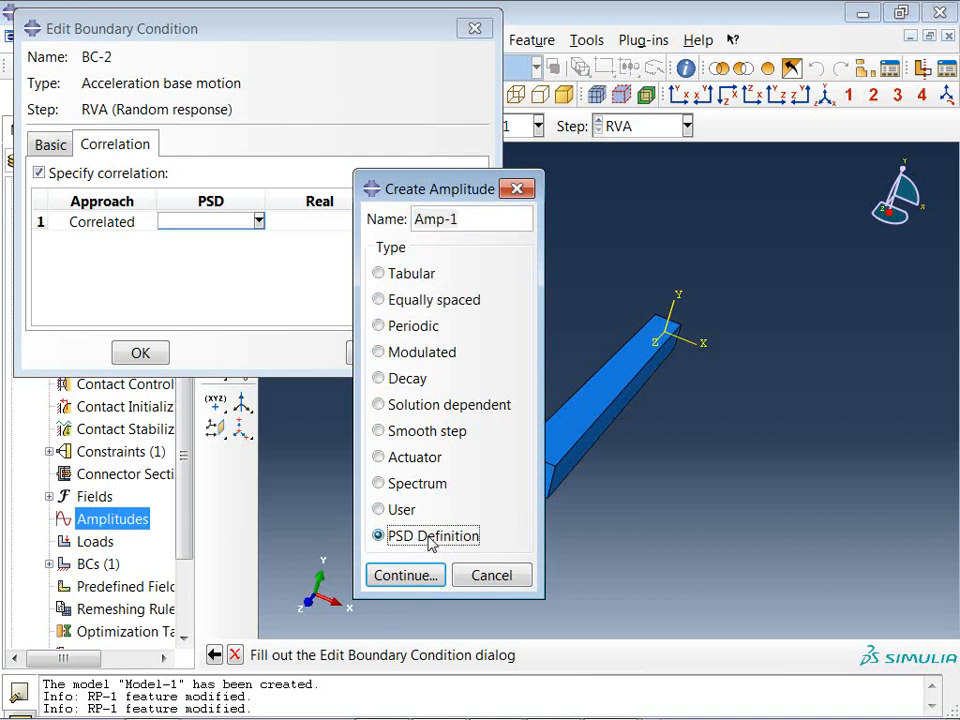
left_click(491, 575)
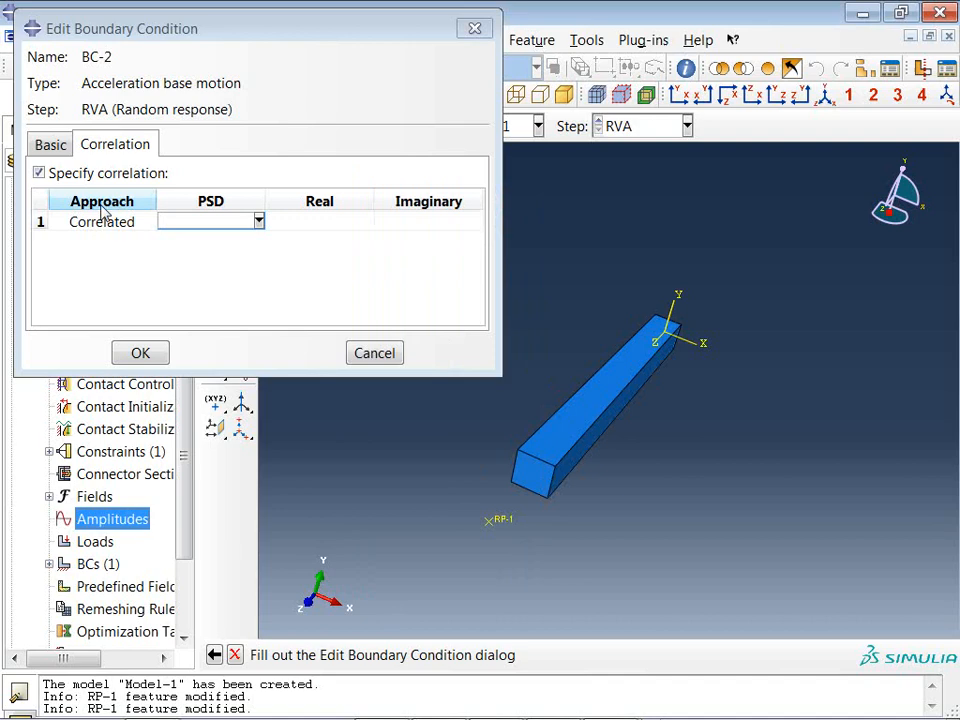
Create an amplitude of type PSD Definition, Amp-1, from the PSD cell of the correlation row.
right_click(221, 225)
left_click(306, 449)
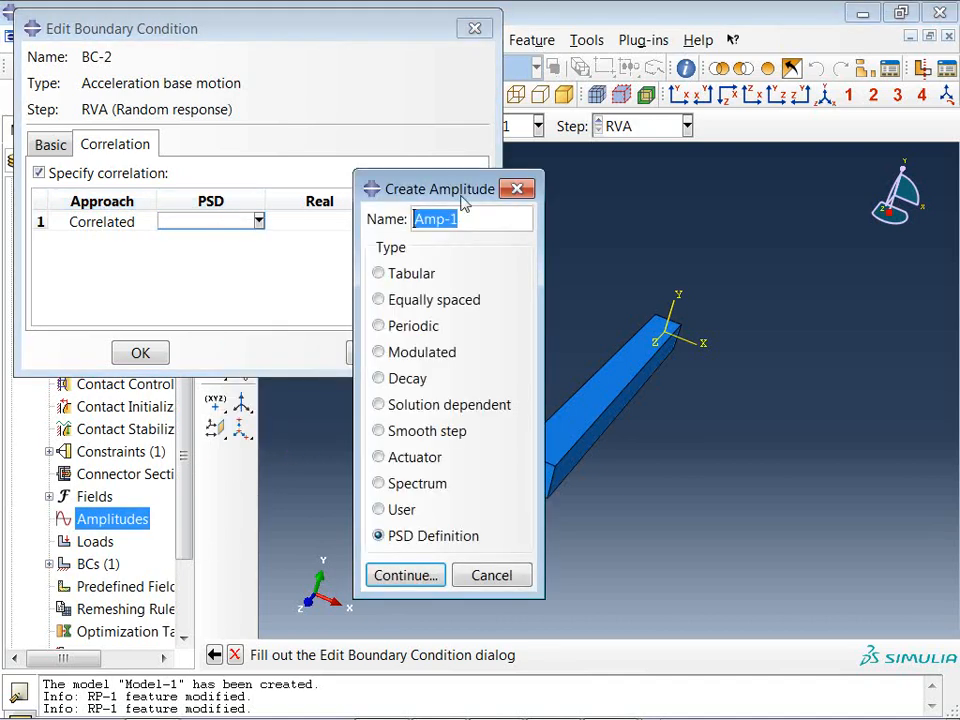
left_click(420, 536)
left_click(420, 578)
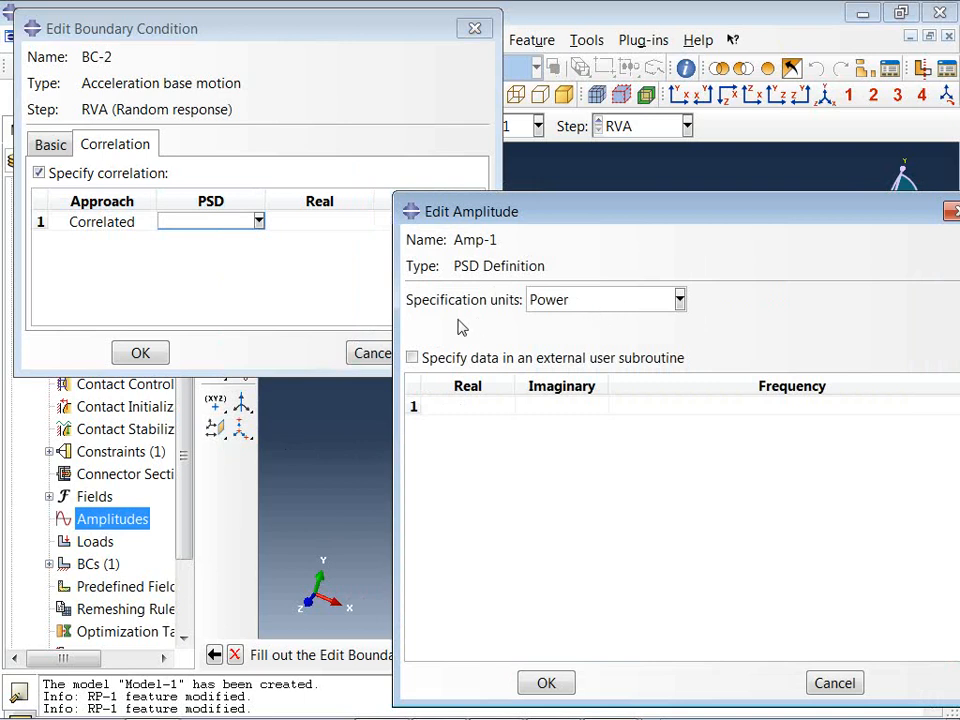
Set the amplitude's specification units to Gravity (base motion) and its reference gravity to 9.81.
left_click(583, 302)
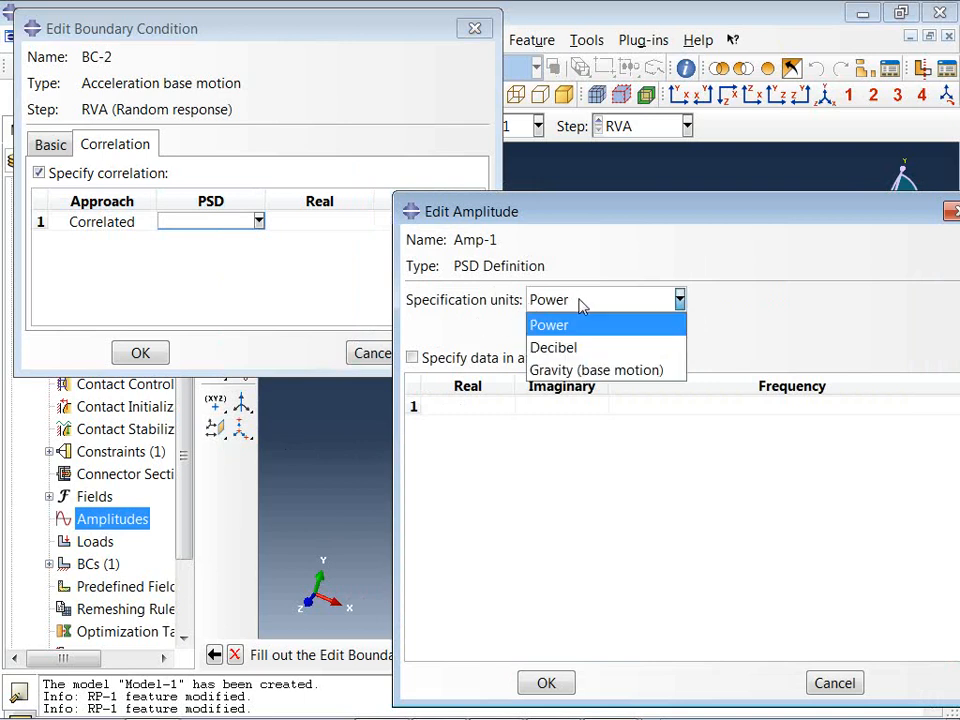
left_click(589, 370)
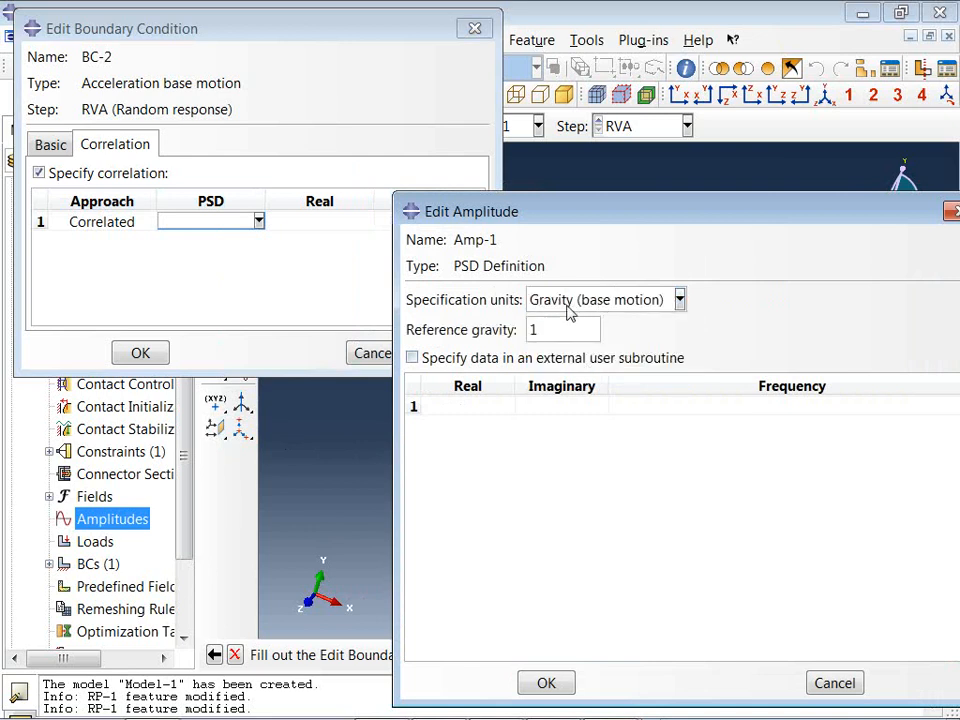
double_click(556, 331)
Consult the PSD curve in the RVA.JPG reference image and enter real 0.02 and imaginary 0 in the amplitude's first row.
mouse_move(452, 717)
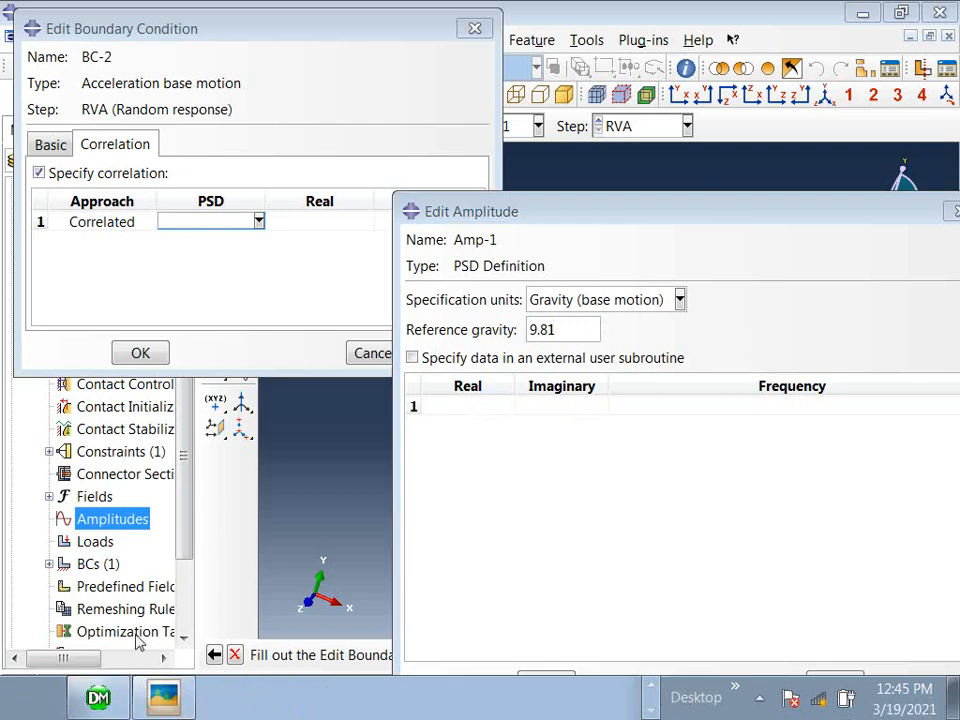
left_click(160, 697)
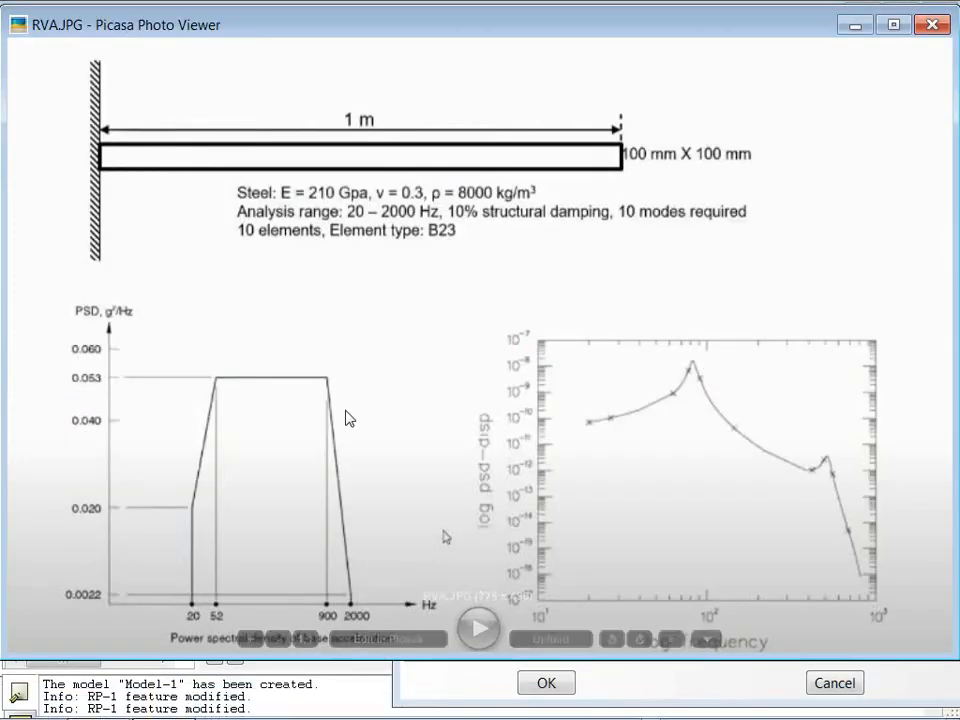
scroll(370, 395, "down", 2)
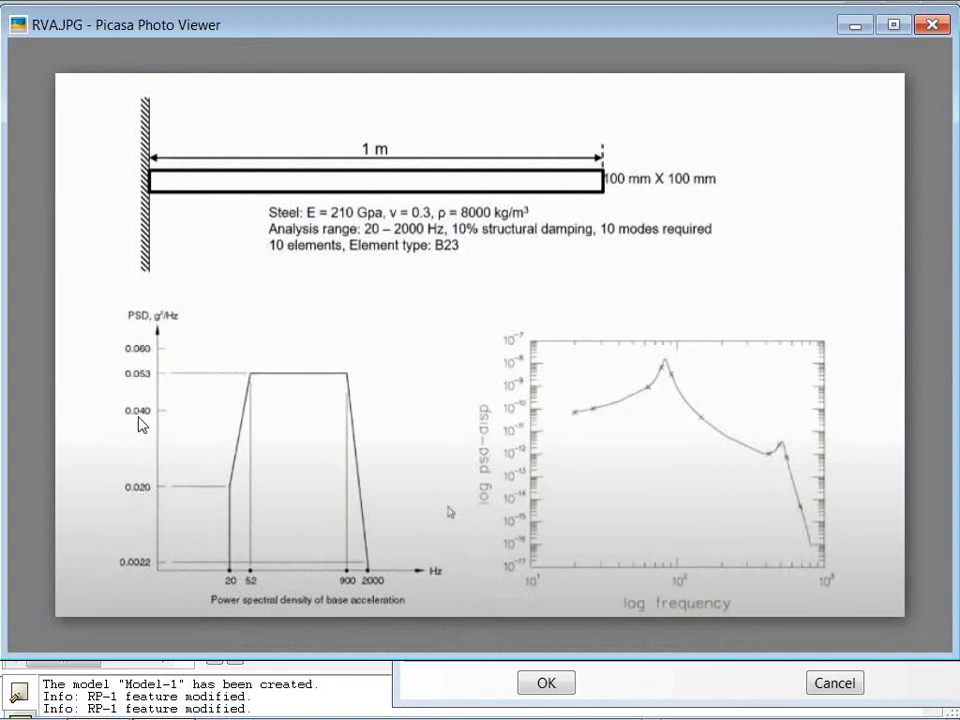
left_click(857, 26)
left_click(470, 406)
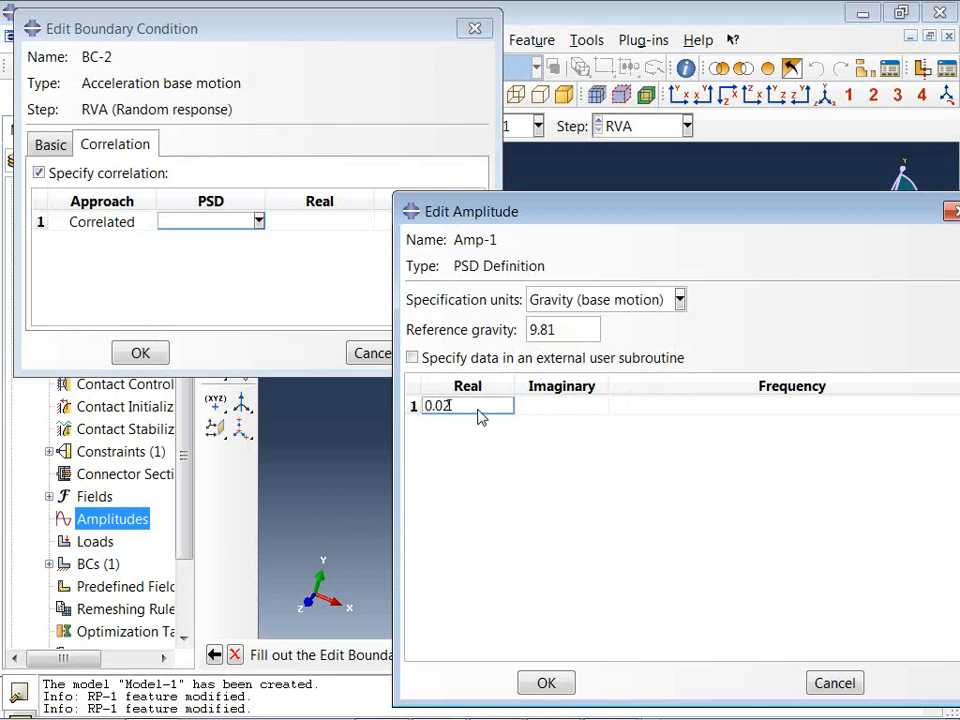
key("Tab")
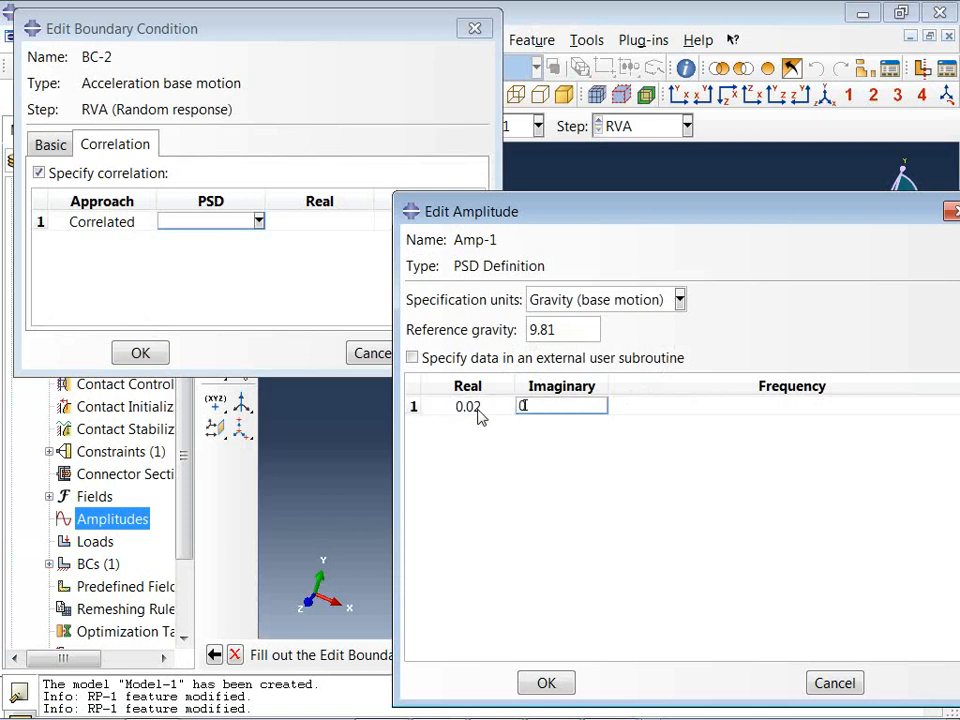
key("Tab")
Check the starting frequency in the RVA.JPG image and set the first amplitude row's frequency to 20.
mouse_move(617, 705)
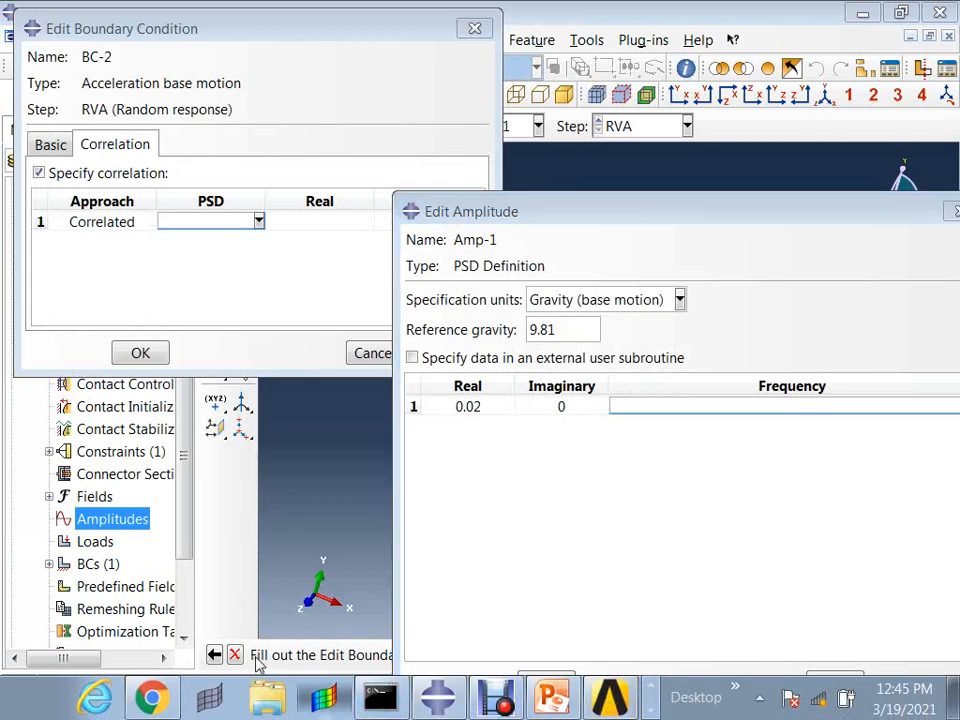
right_click(206, 700)
left_click(193, 661)
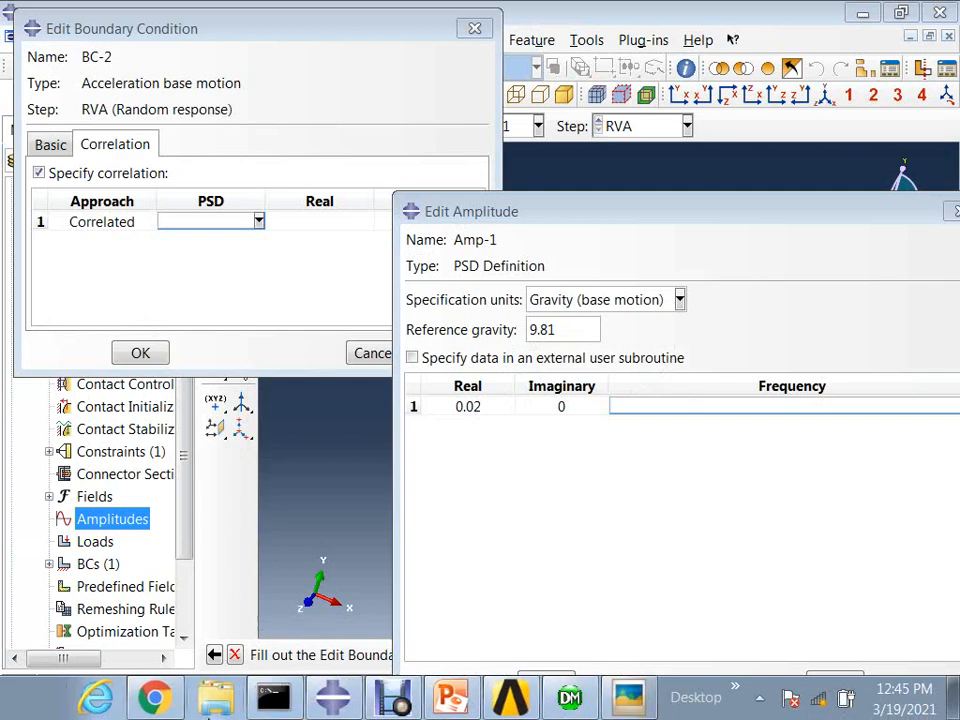
left_click(630, 700)
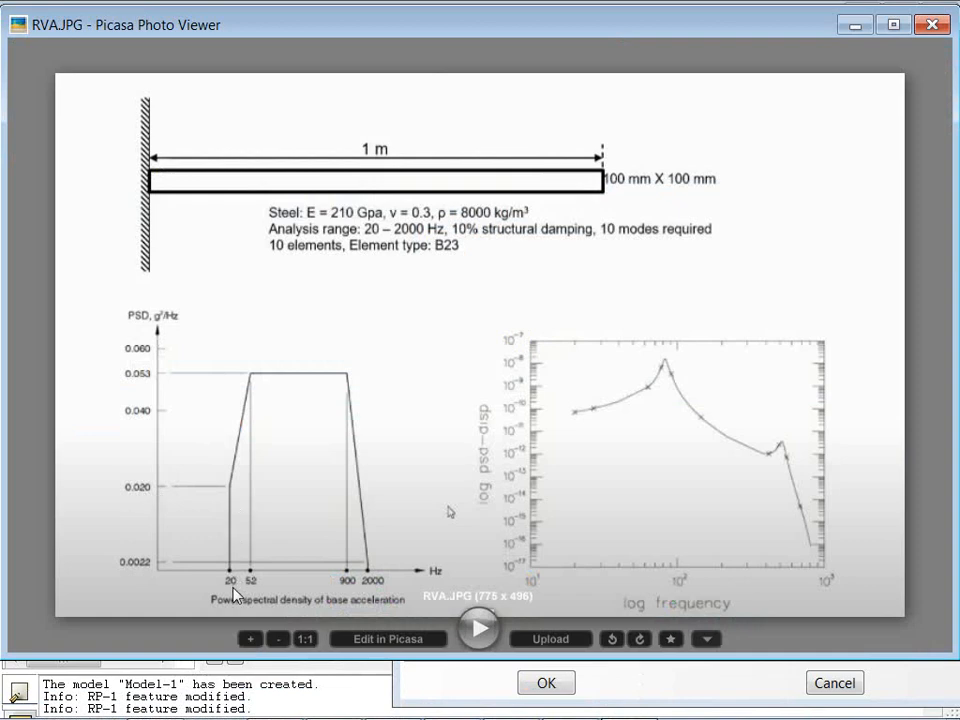
left_click(856, 27)
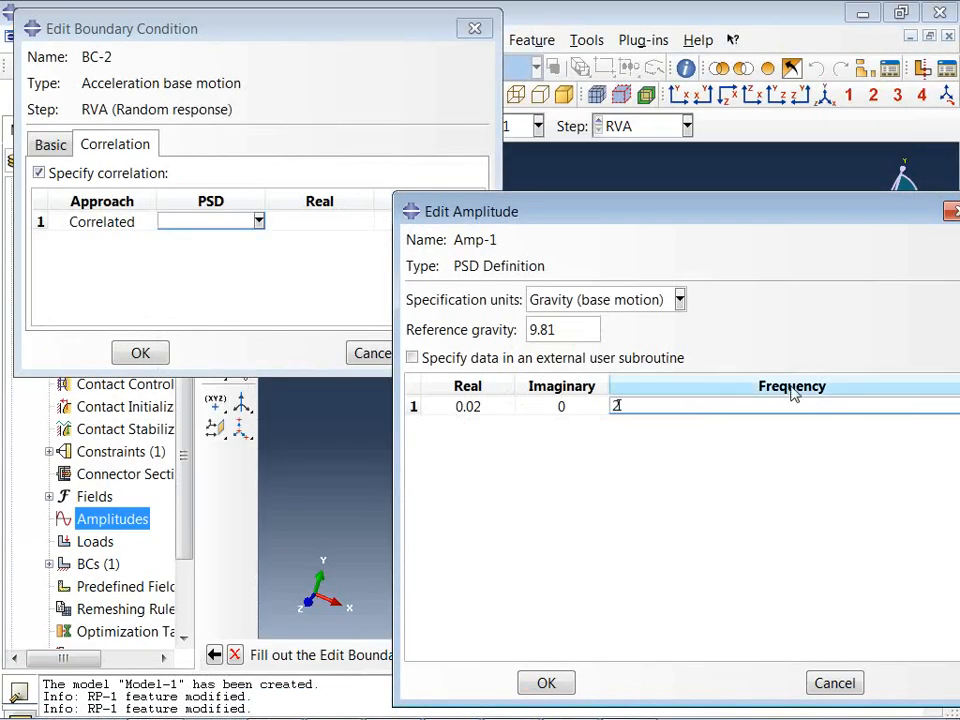
key("Tab")
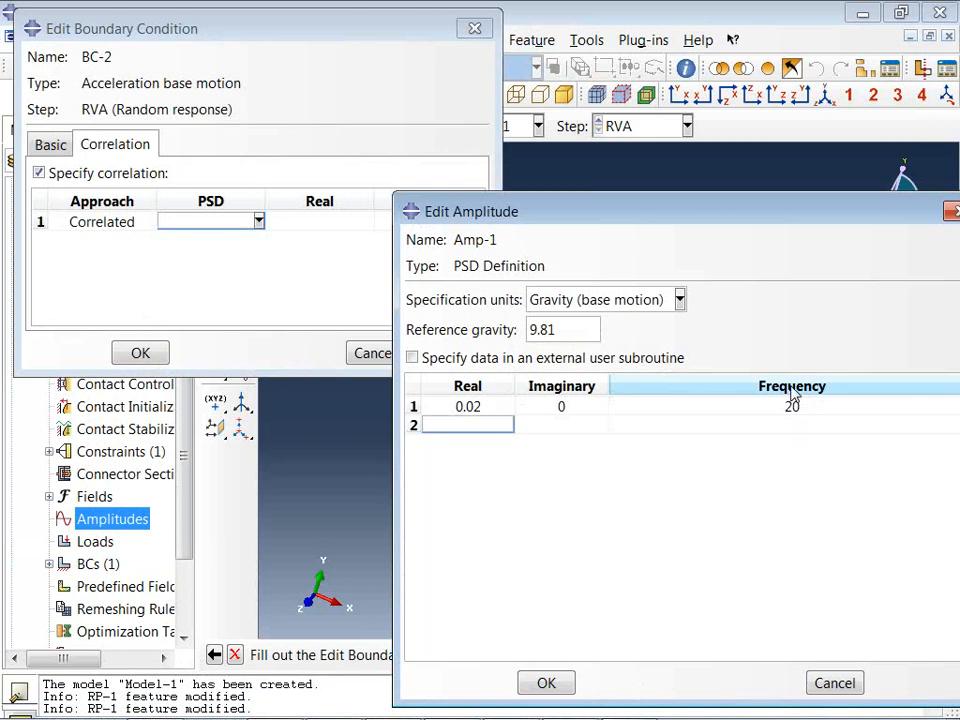
Look up the second curve point in the RVA.JPG image and add it to Amp-1 as real 0.053, imaginary 0, frequency 52.
mouse_move(514, 700)
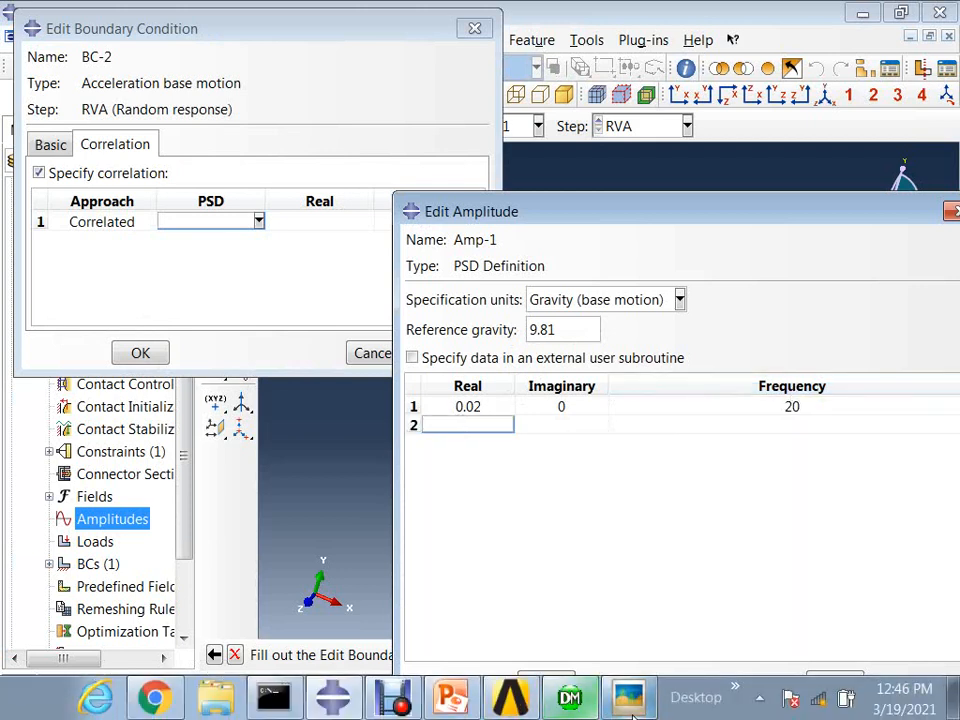
left_click(608, 696)
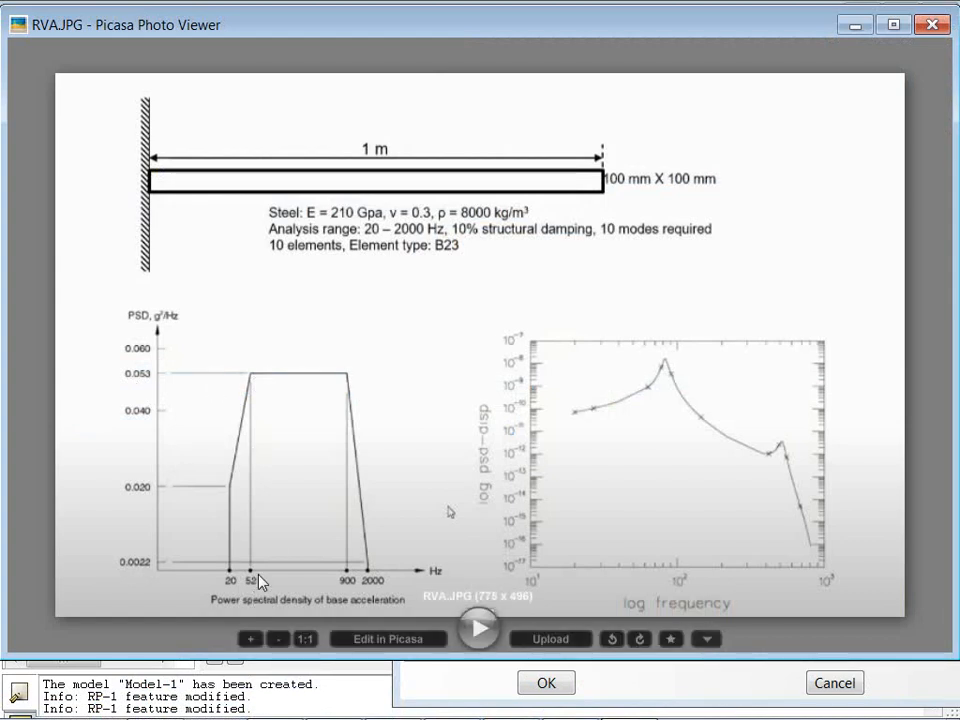
left_click(863, 24)
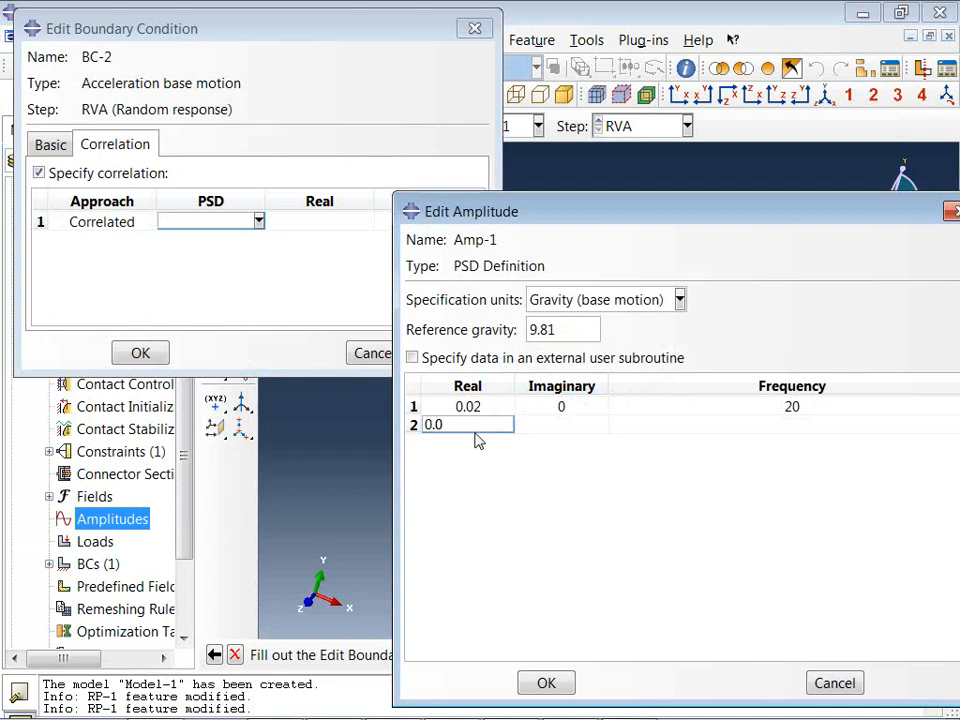
key("Tab")
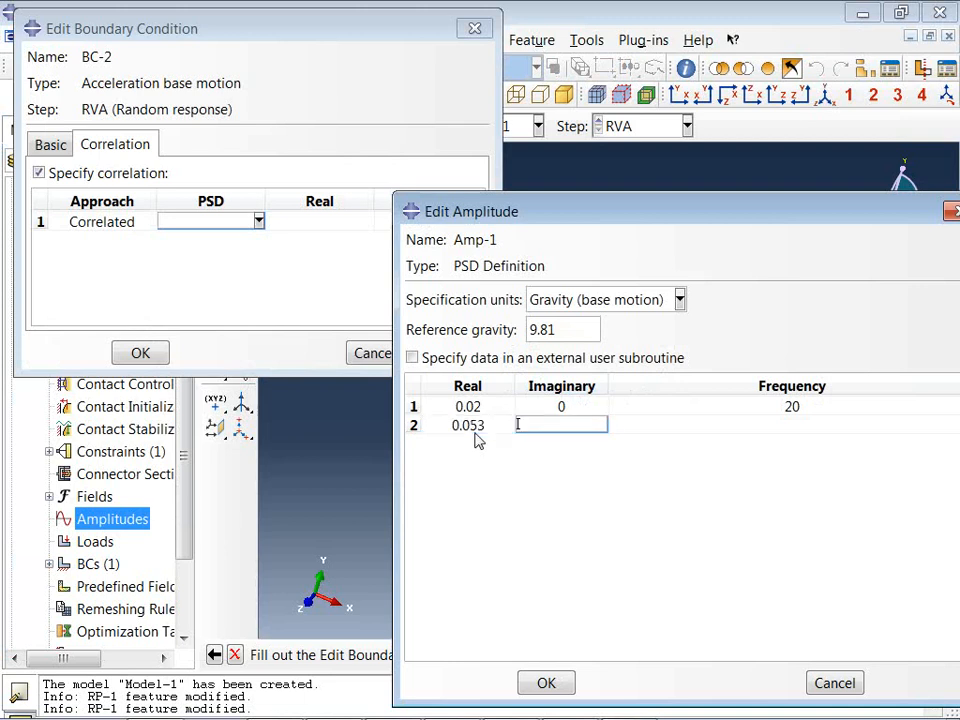
type("0")
key("Tab")
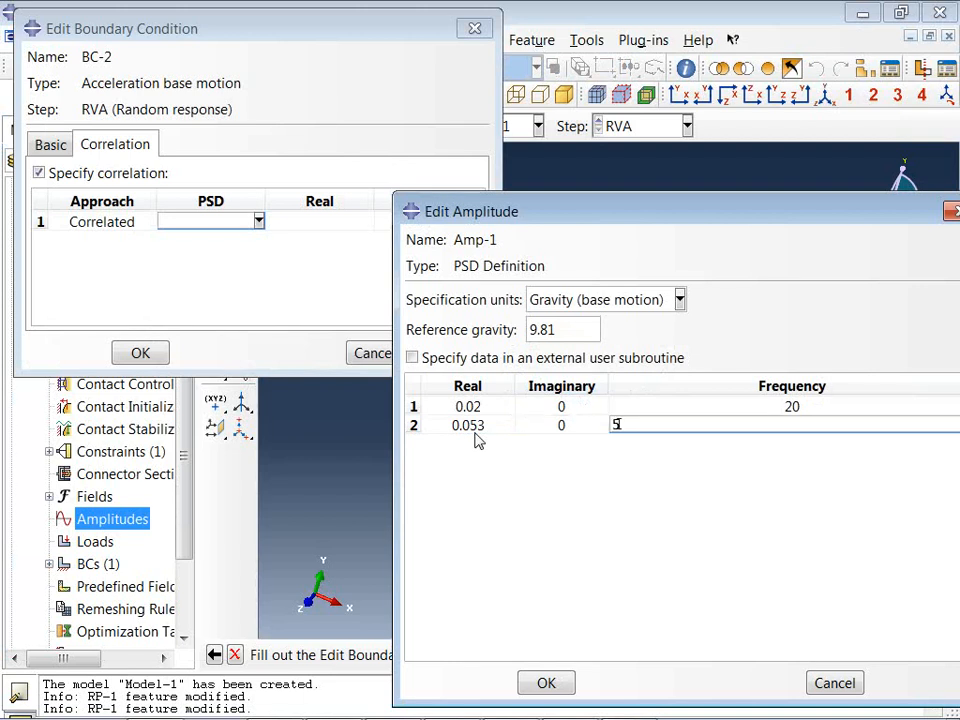
type("52")
key("Tab")
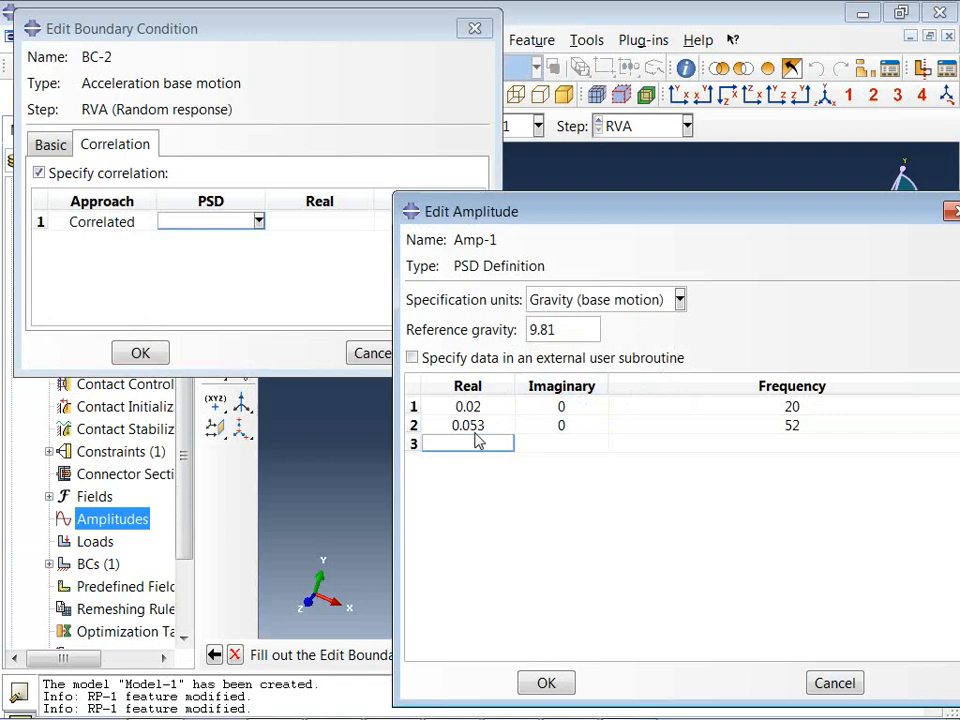
Look up the third PSD point in the RVA.JPG image and fill row 3 with real 0.053, imaginary 0, frequency 900.
mouse_move(487, 716)
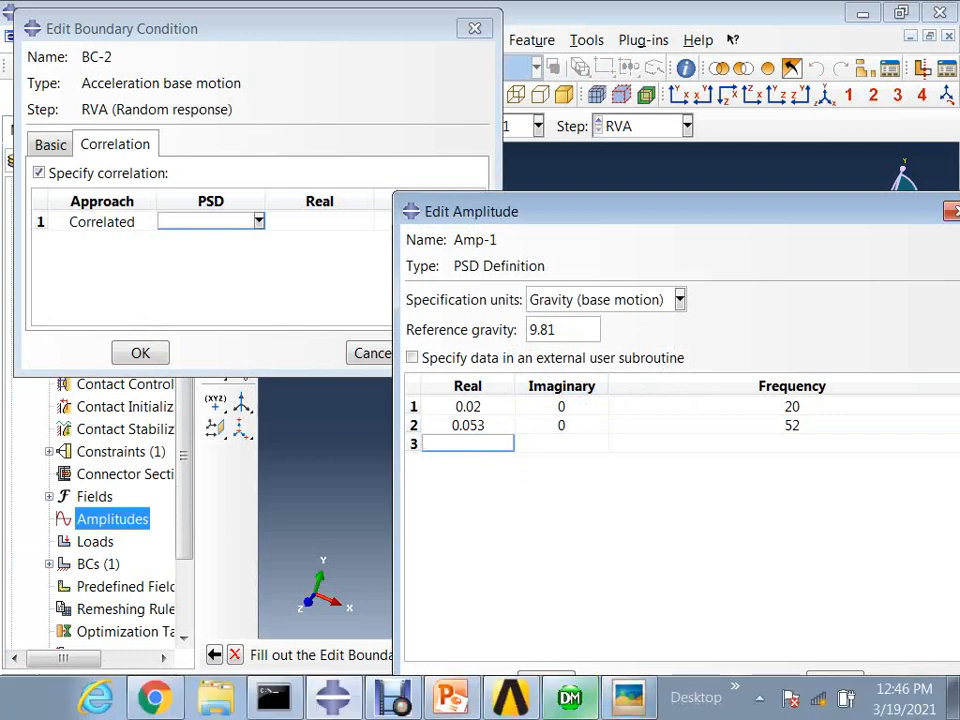
left_click(628, 697)
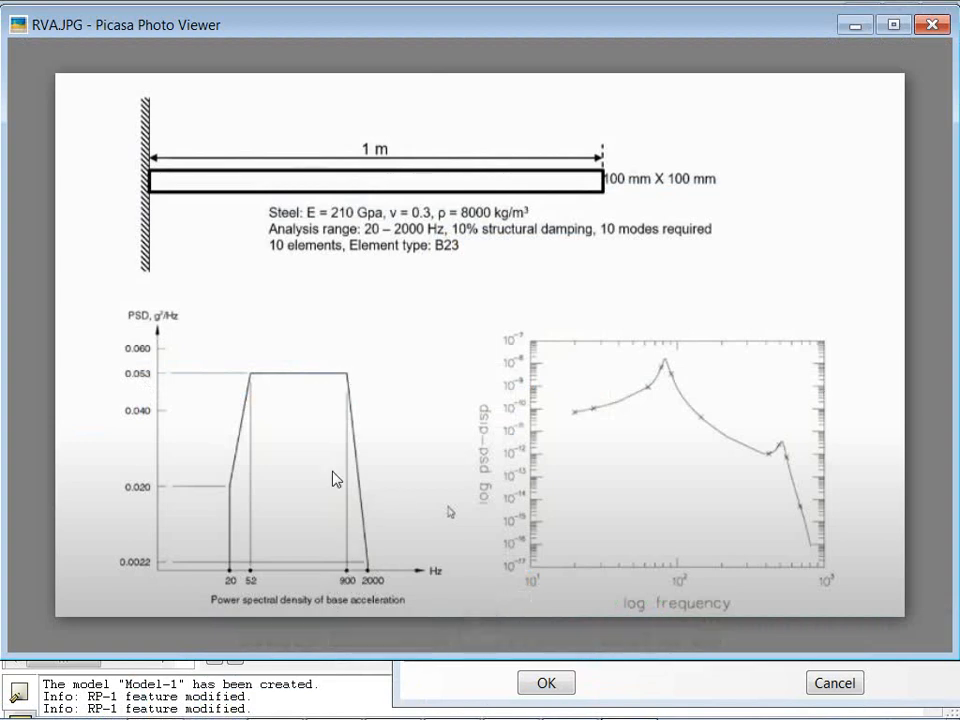
left_click(853, 25)
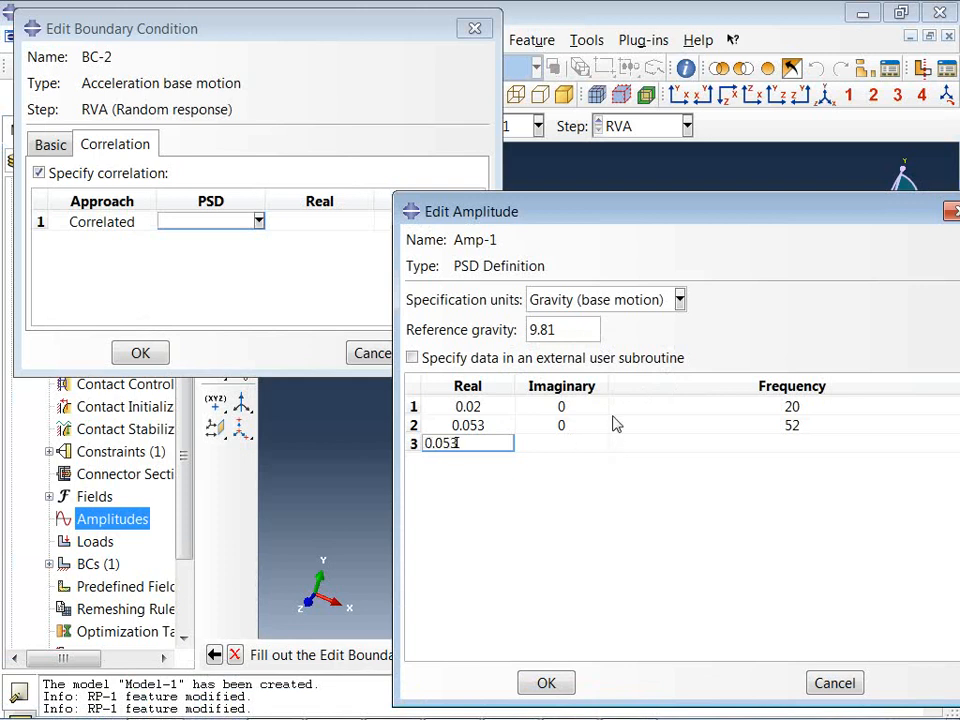
key("Tab")
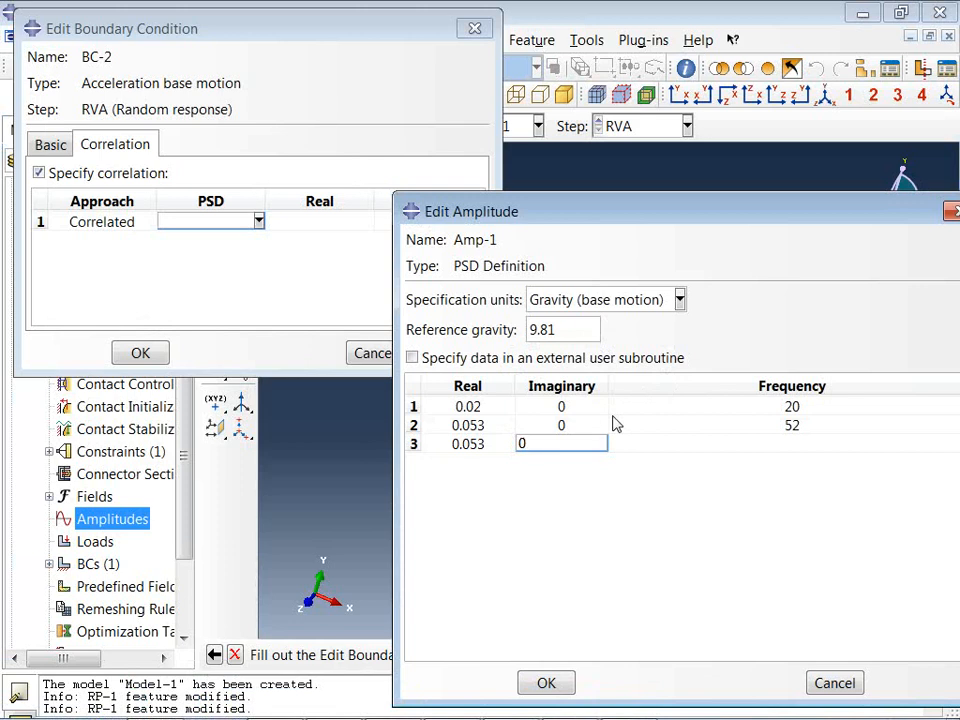
key("Tab")
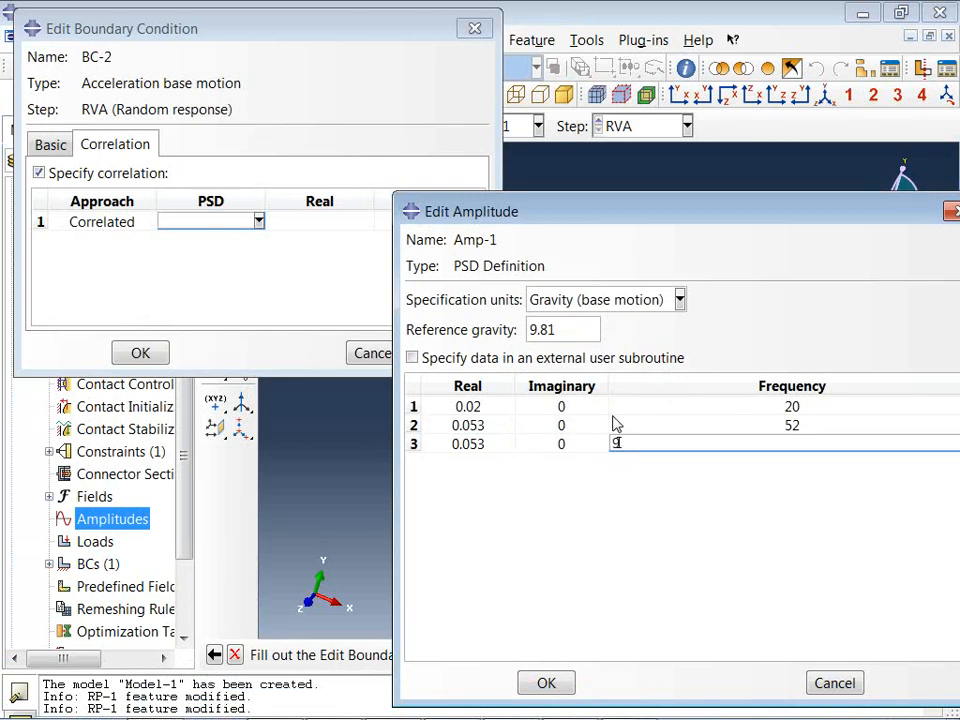
key("Tab")
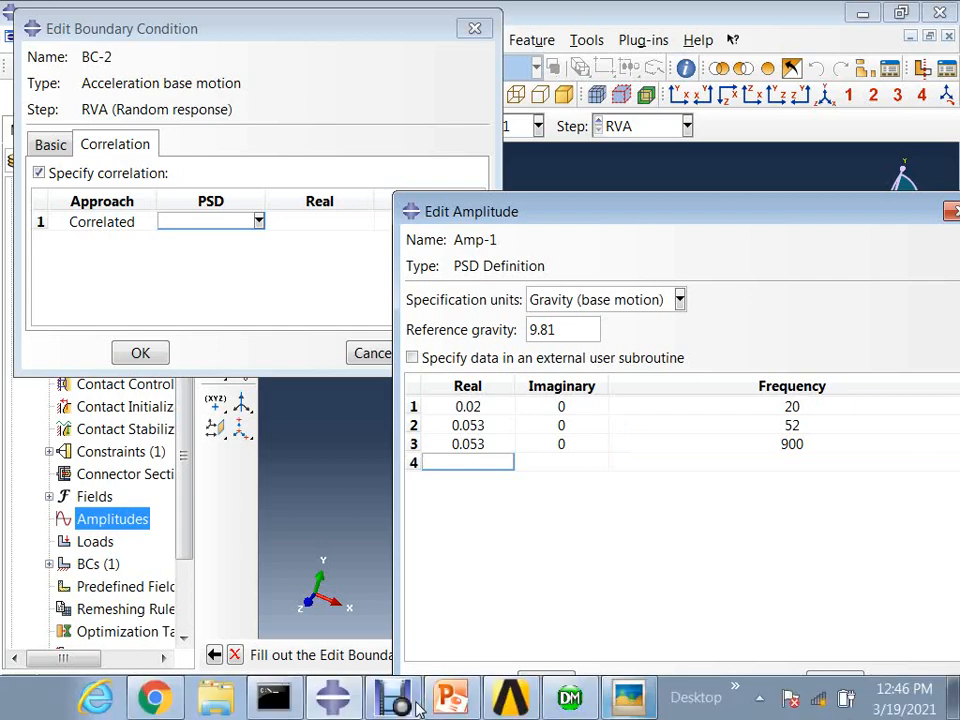
Read the last PSD point from the RVA.JPG image, enter real 0.0022, imaginary 0, frequency 2000 in row 4, and accept the amplitude.
left_click(630, 700)
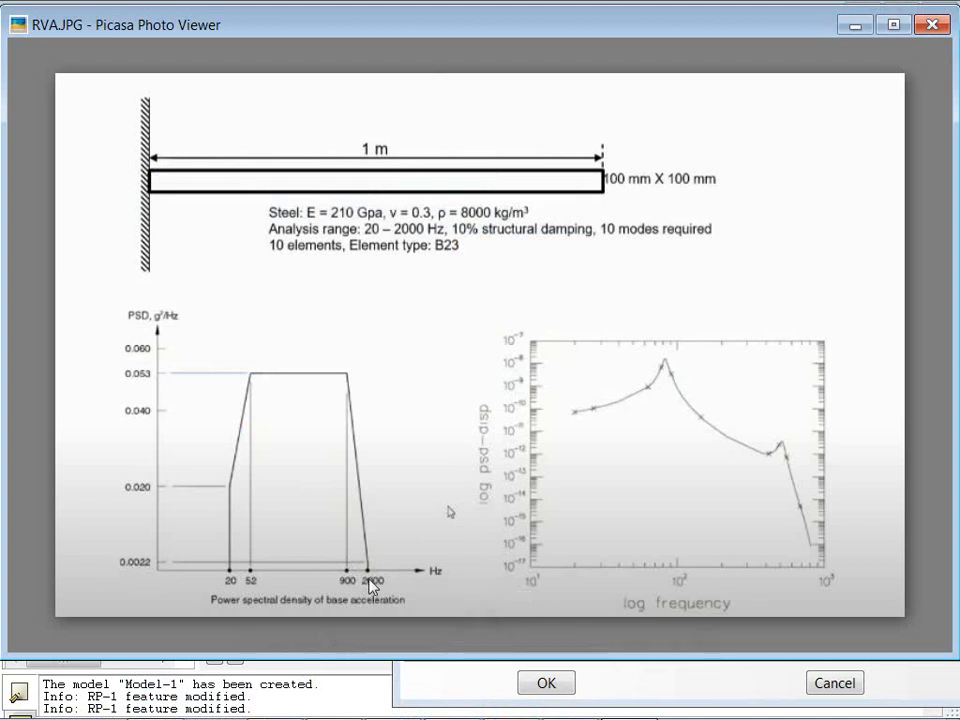
left_click(849, 25)
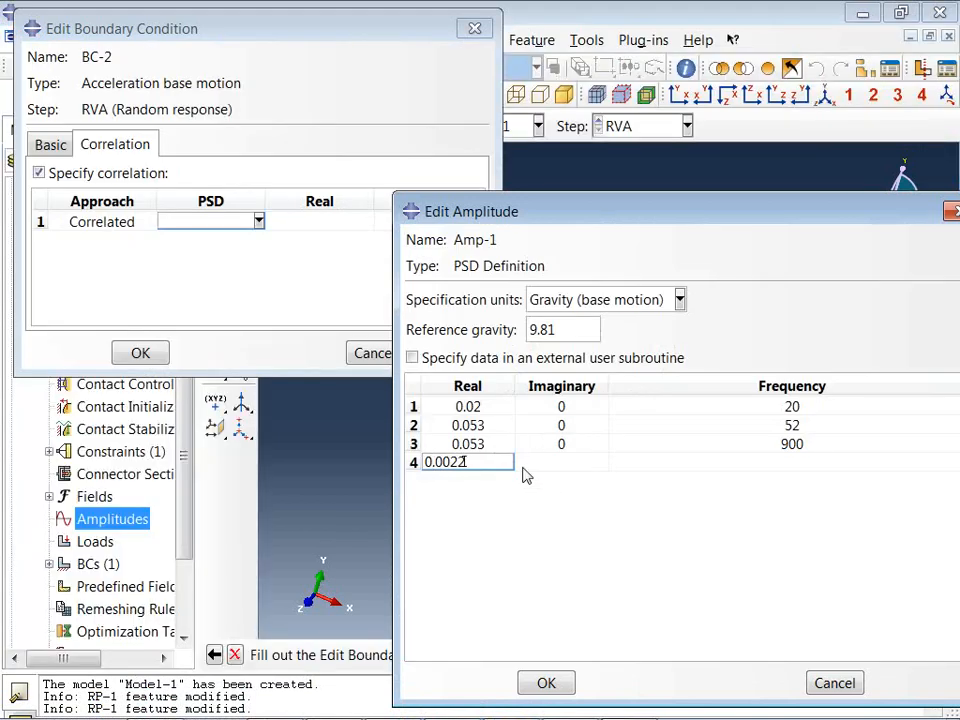
key("Tab")
key("Tab")
type("2000")
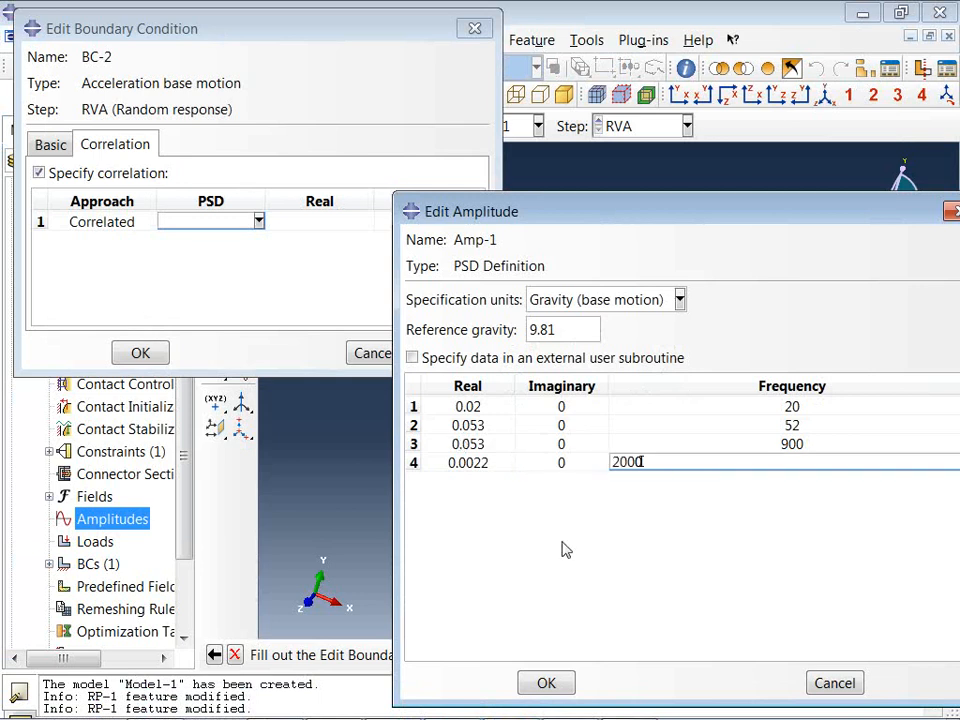
key("Return")
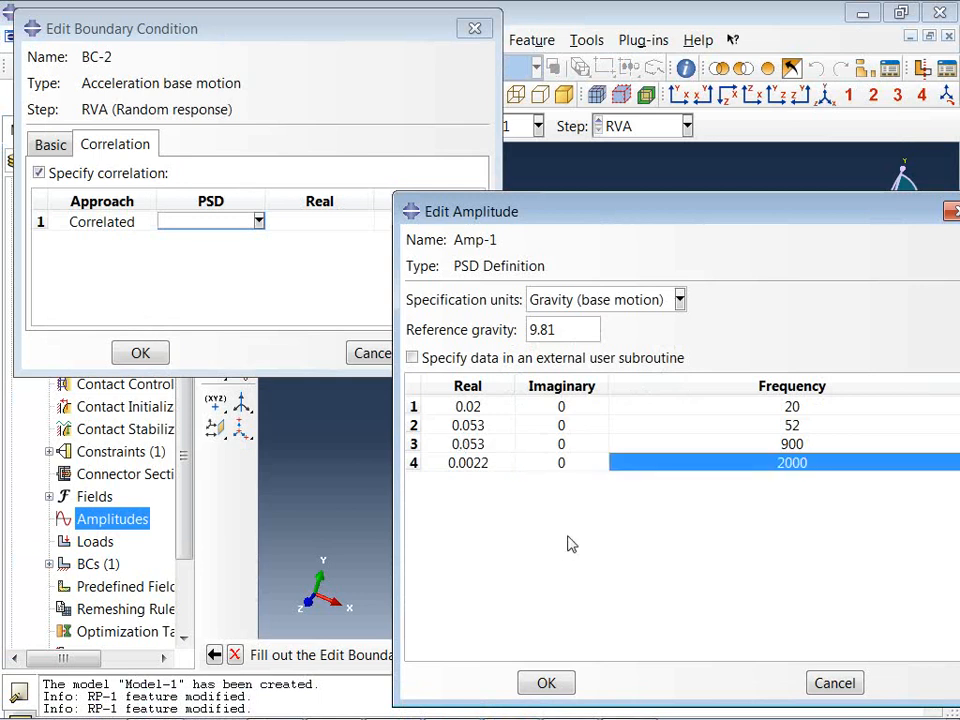
left_click(546, 681)
Assign Amp-1 as the PSD of the correlated row in the base motion boundary condition.
left_click(258, 220)
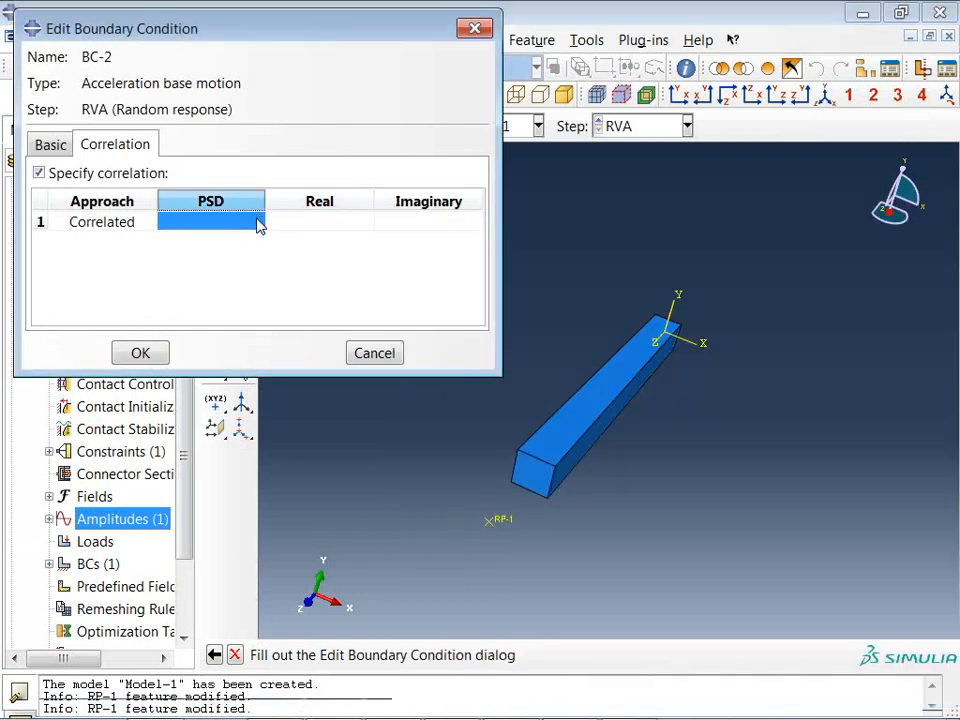
left_click(258, 221)
left_click(258, 221)
left_click(230, 243)
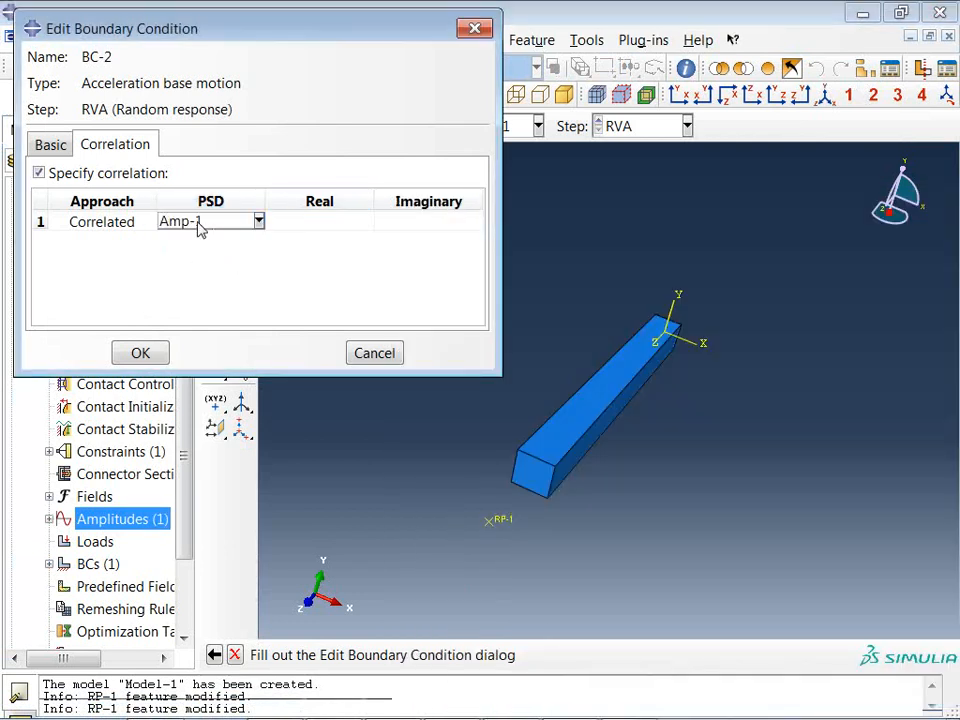
Set the correlation row's real factor to 1 and its imaginary factor to 0.
left_click(357, 222)
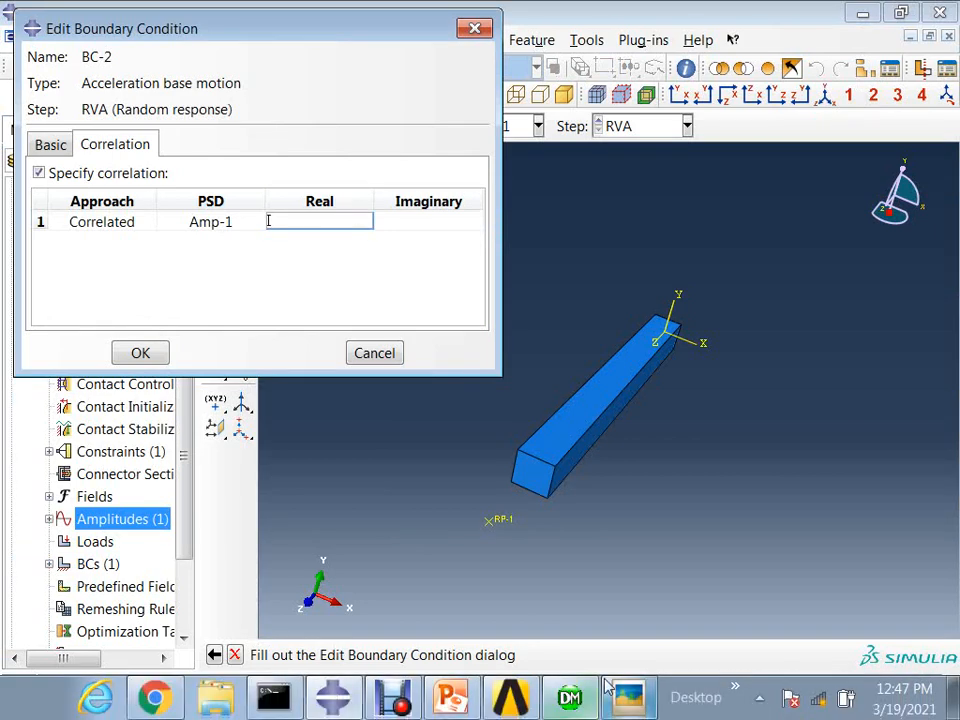
left_click(640, 700)
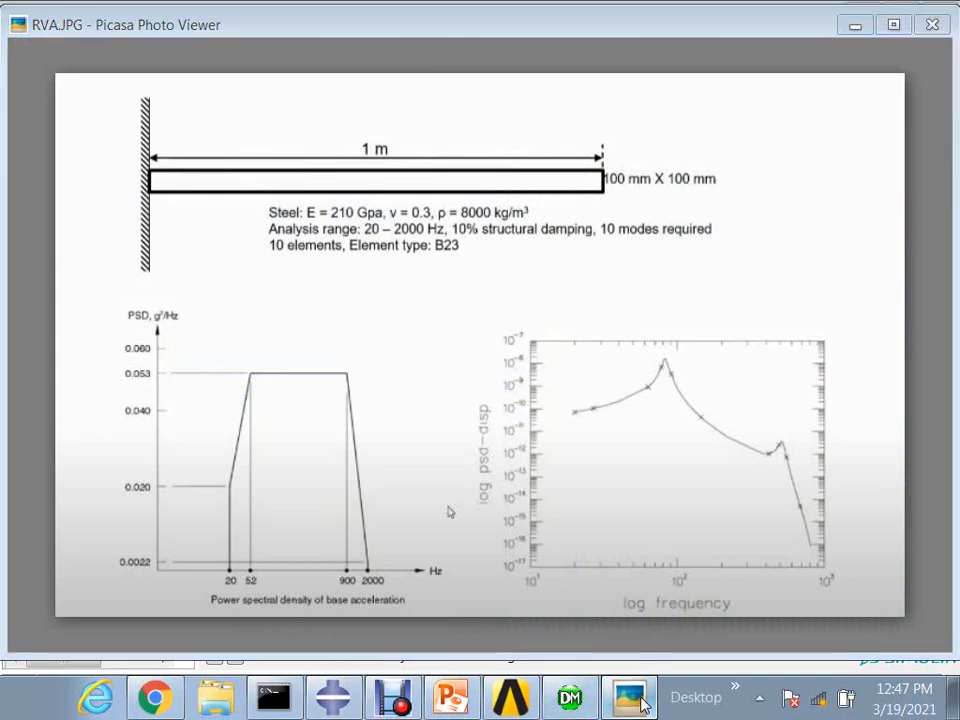
left_click(643, 703)
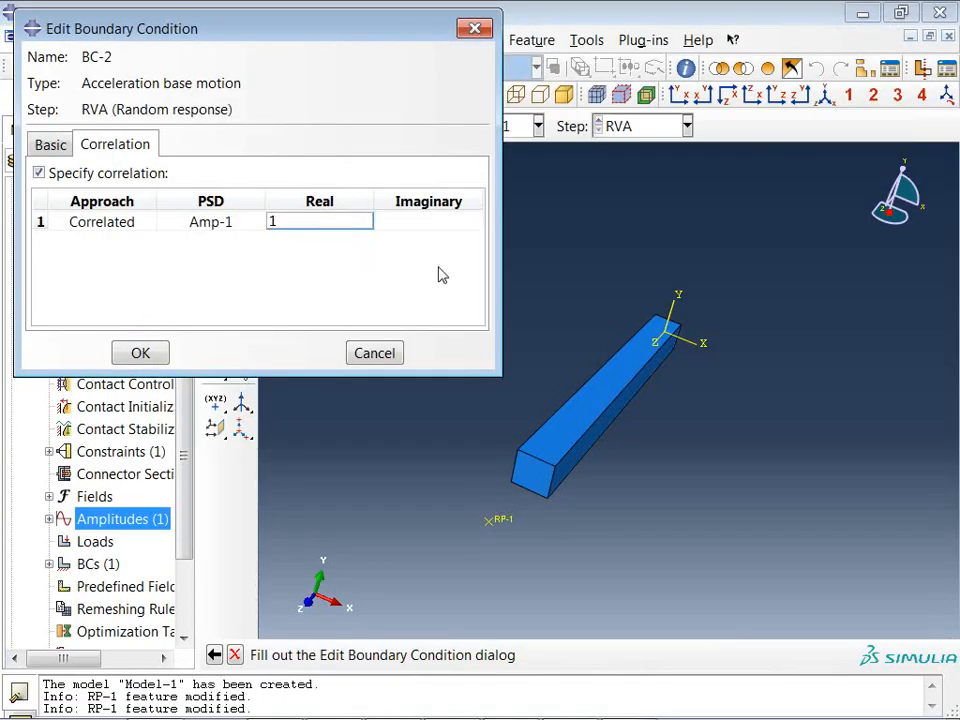
key("Return")
left_click(420, 224)
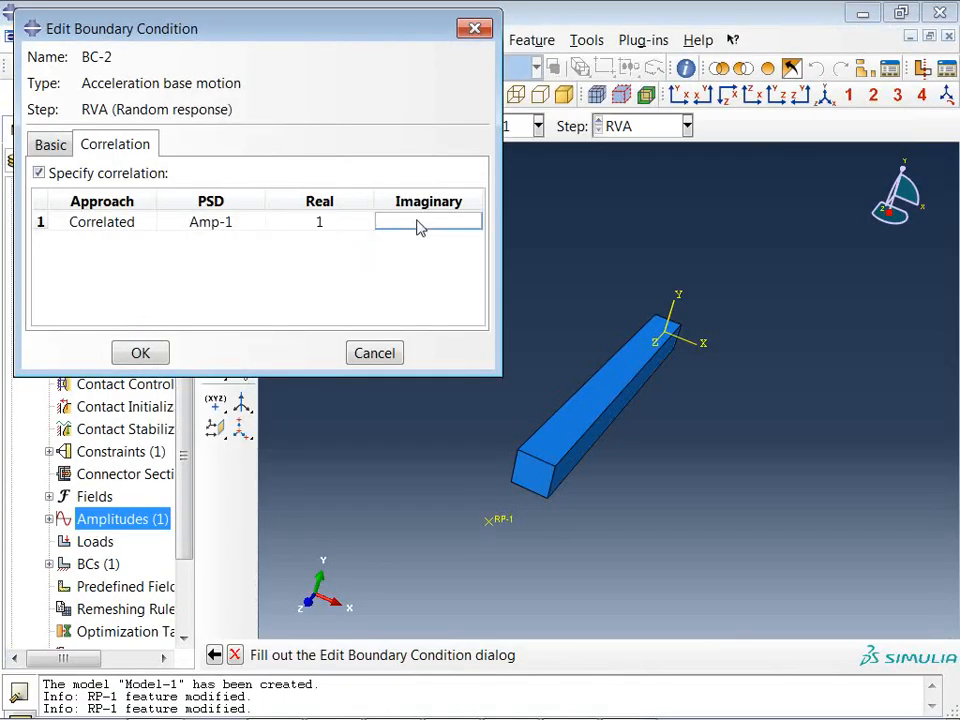
type("0")
key("Return")
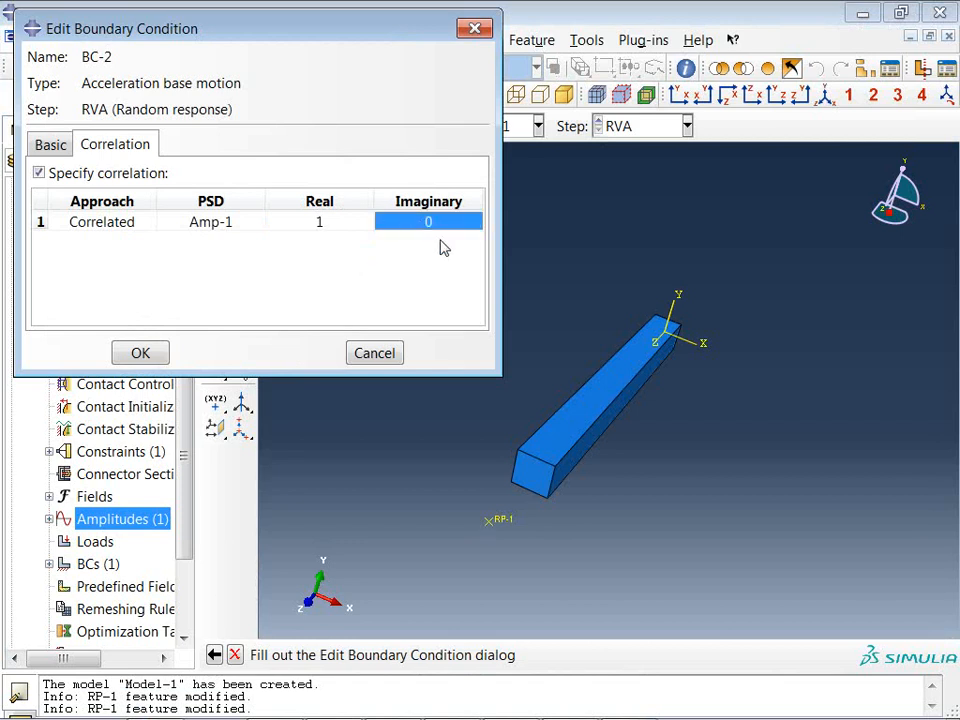
Change the base motion's degree of freedom to U2.
left_click(49, 145)
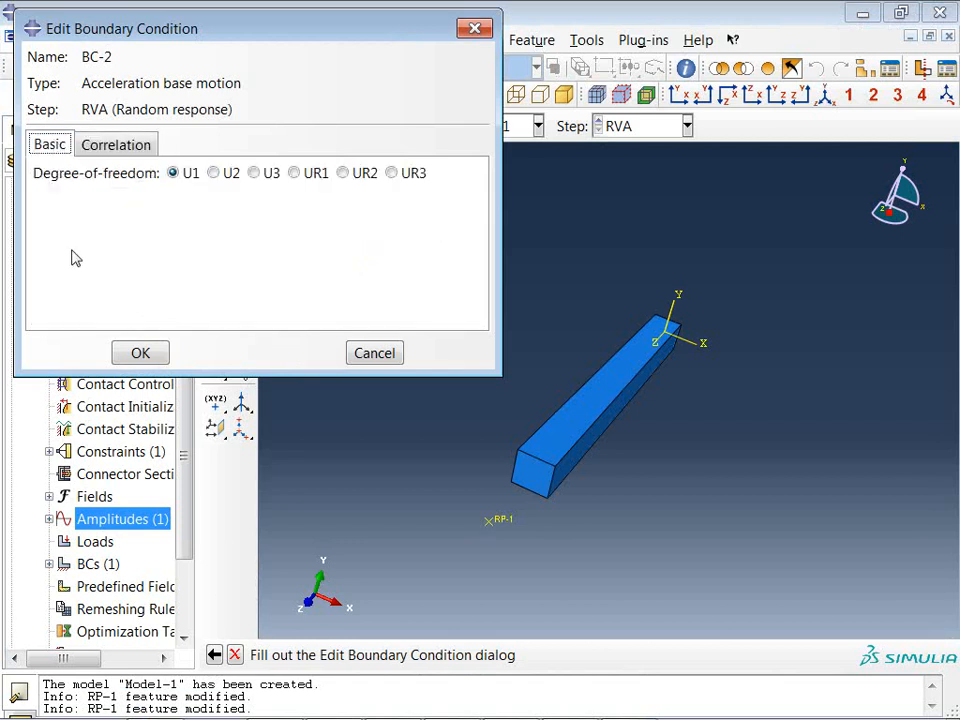
left_click(214, 173)
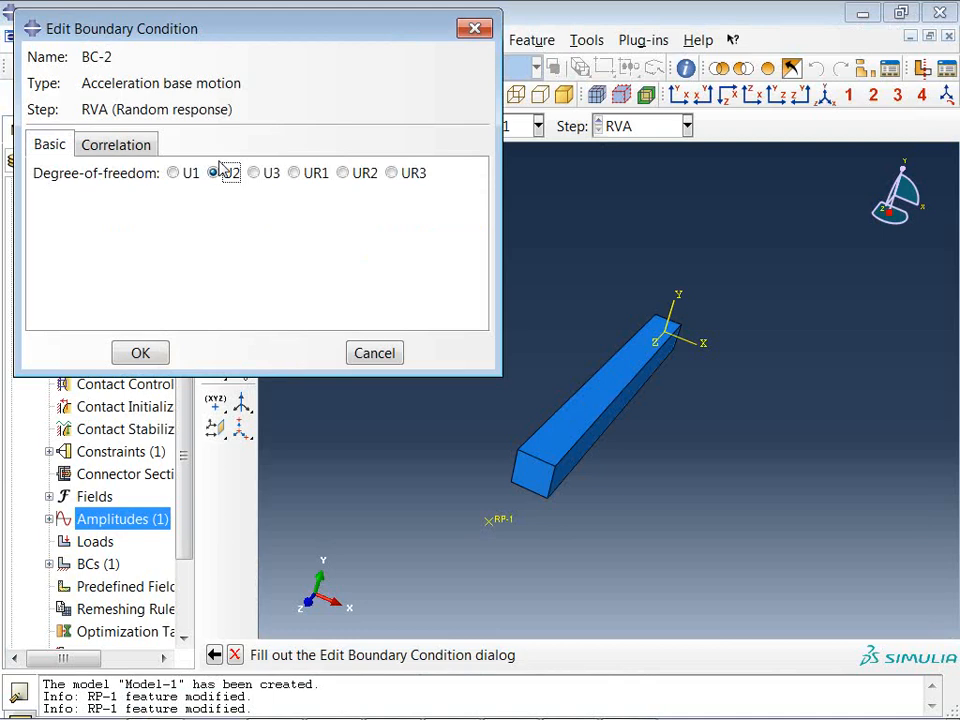
Recheck the correlation and degree-of-freedom settings of the acceleration base motion and accept the boundary condition.
left_click(125, 146)
left_click(49, 145)
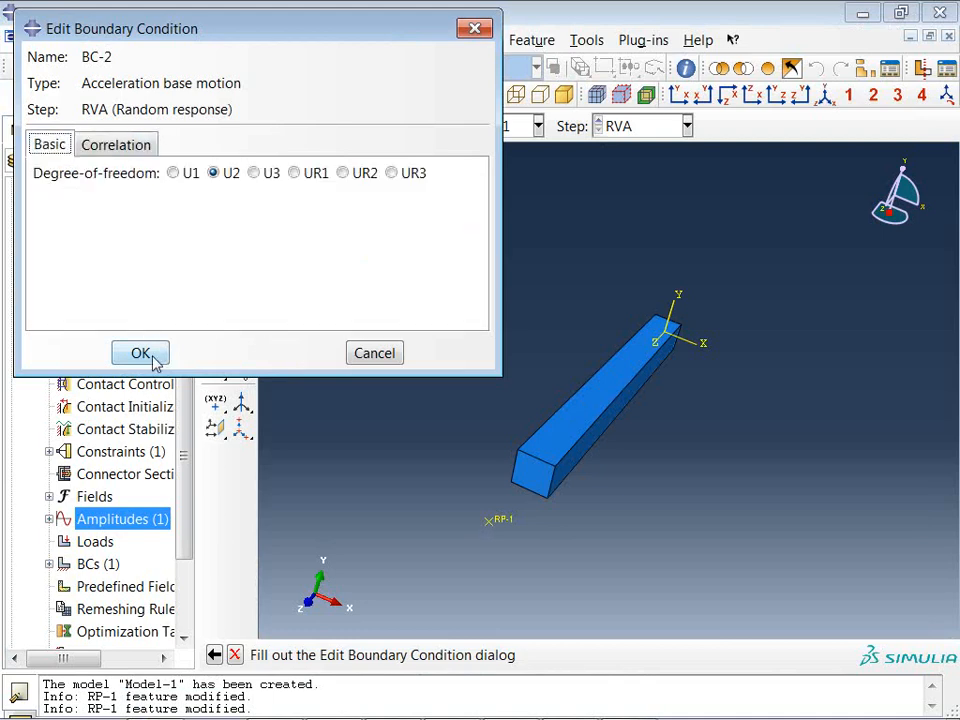
left_click(150, 358)
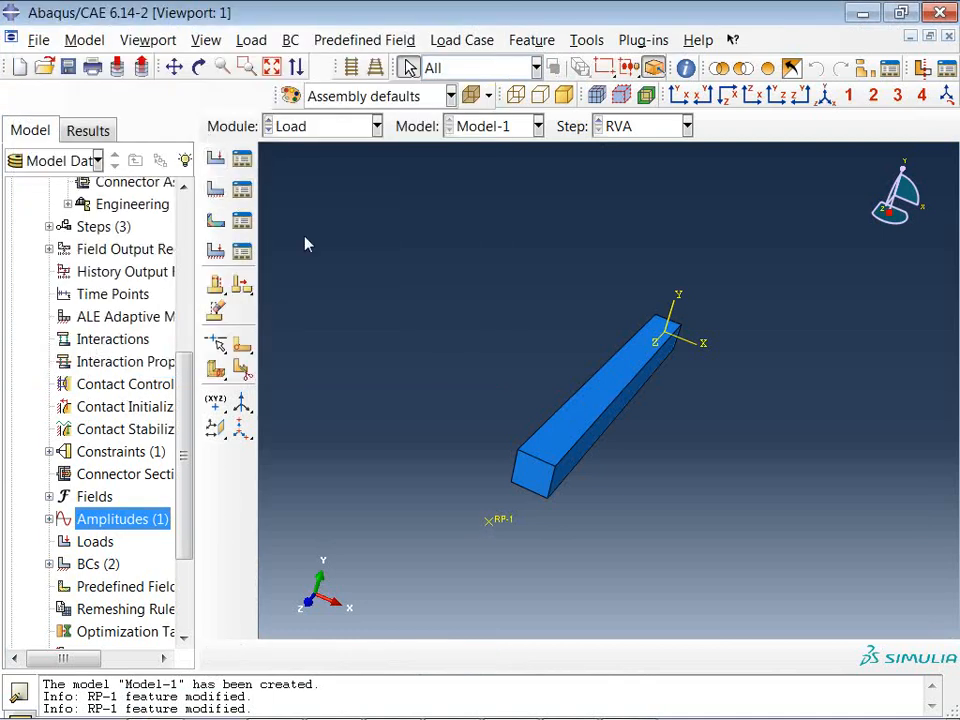
Create a Displacement/Rotation boundary condition in the Initial step with reference point RP-1 as its region.
left_click_drag(686, 474, 538, 407, "ctrl+alt")
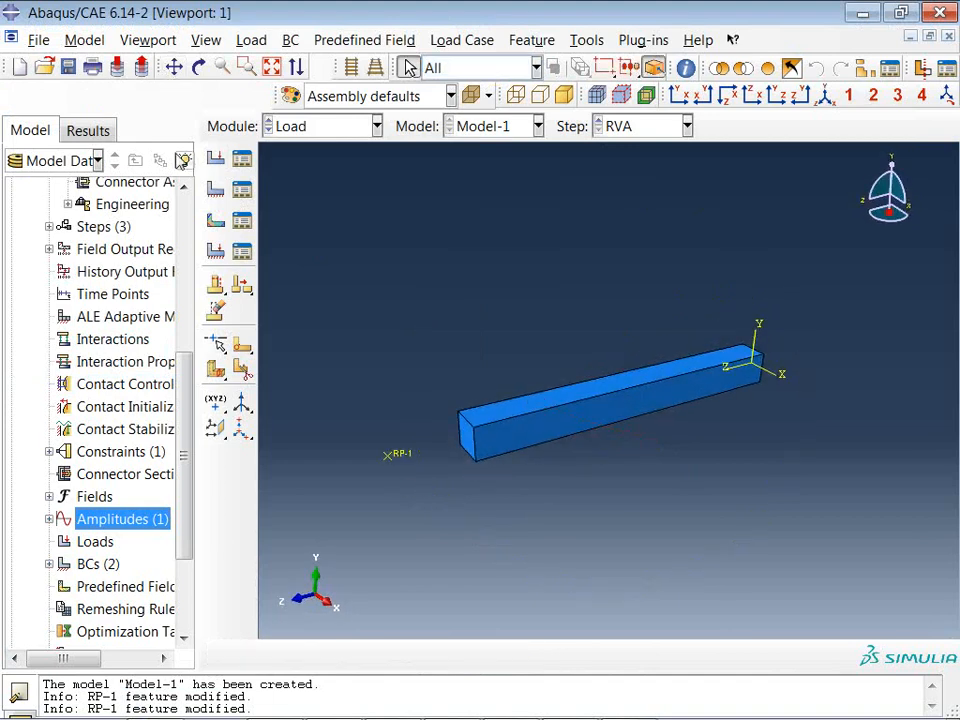
left_click(220, 191)
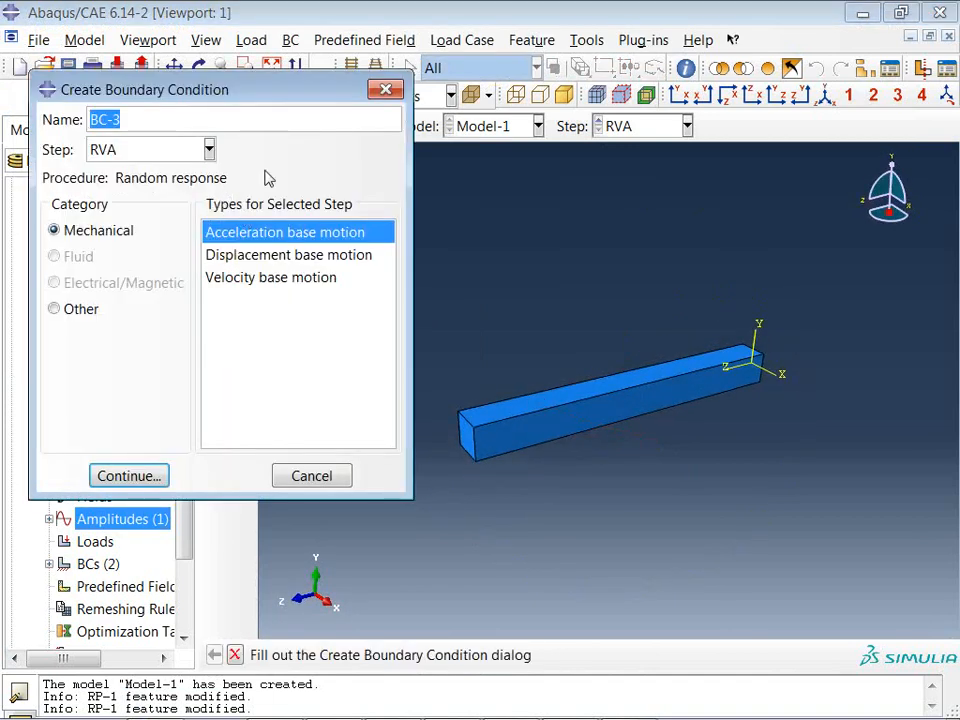
left_click(172, 150)
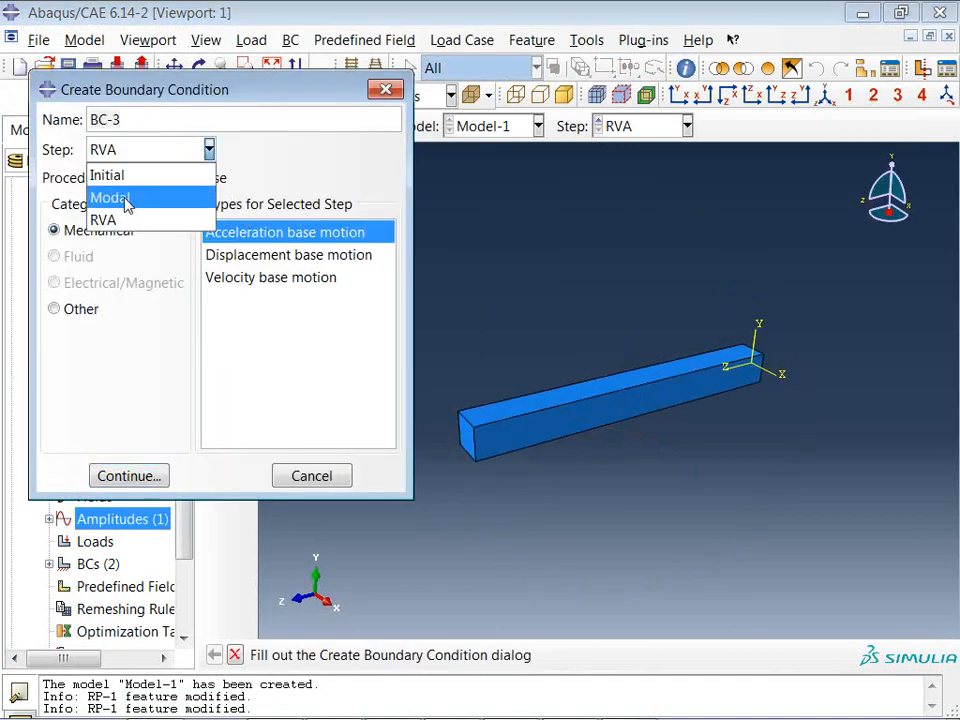
left_click(124, 218)
left_click(125, 152)
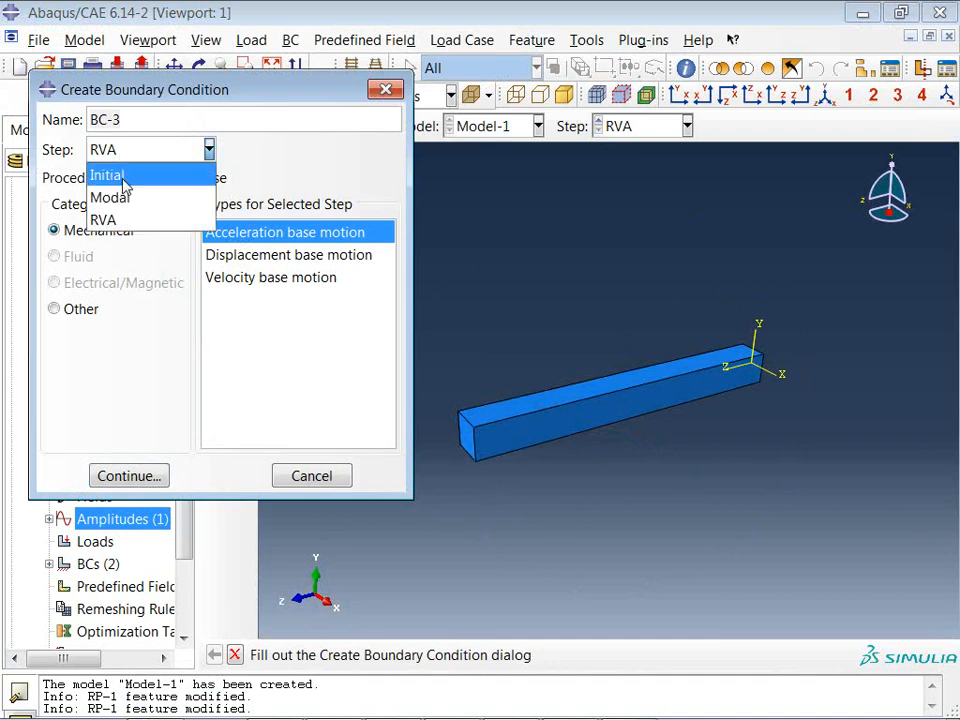
left_click(122, 177)
left_click(261, 255)
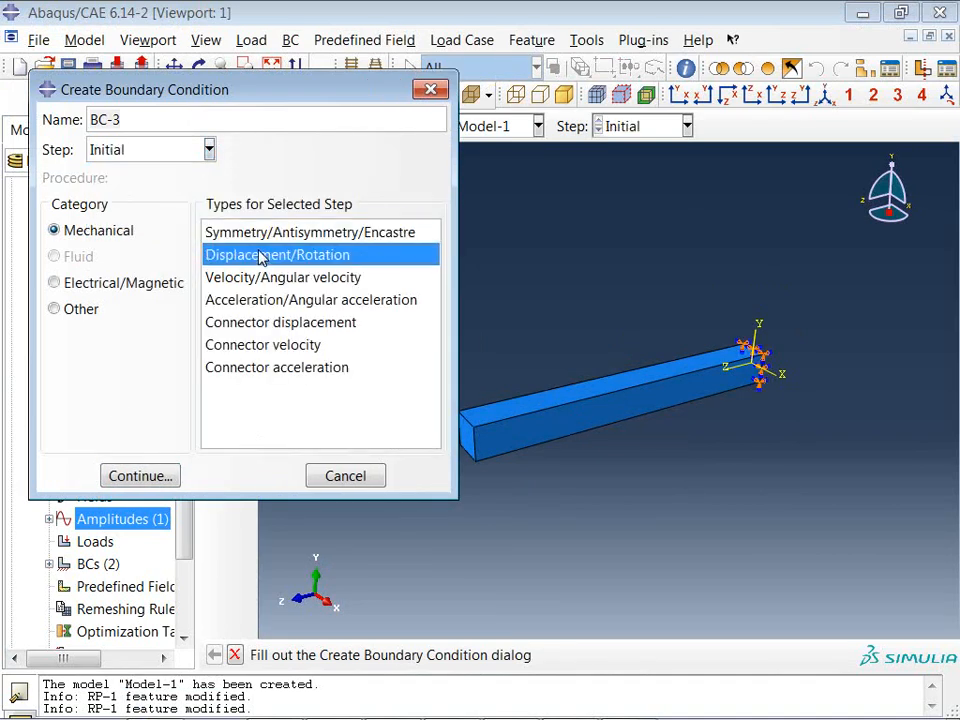
left_click(140, 476)
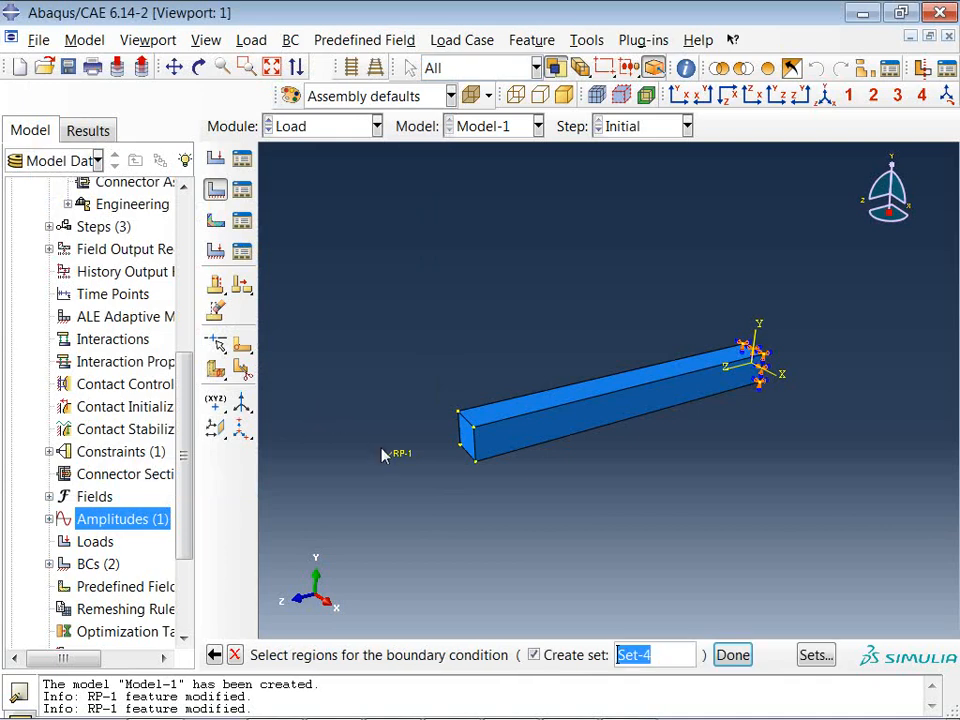
left_click(731, 655)
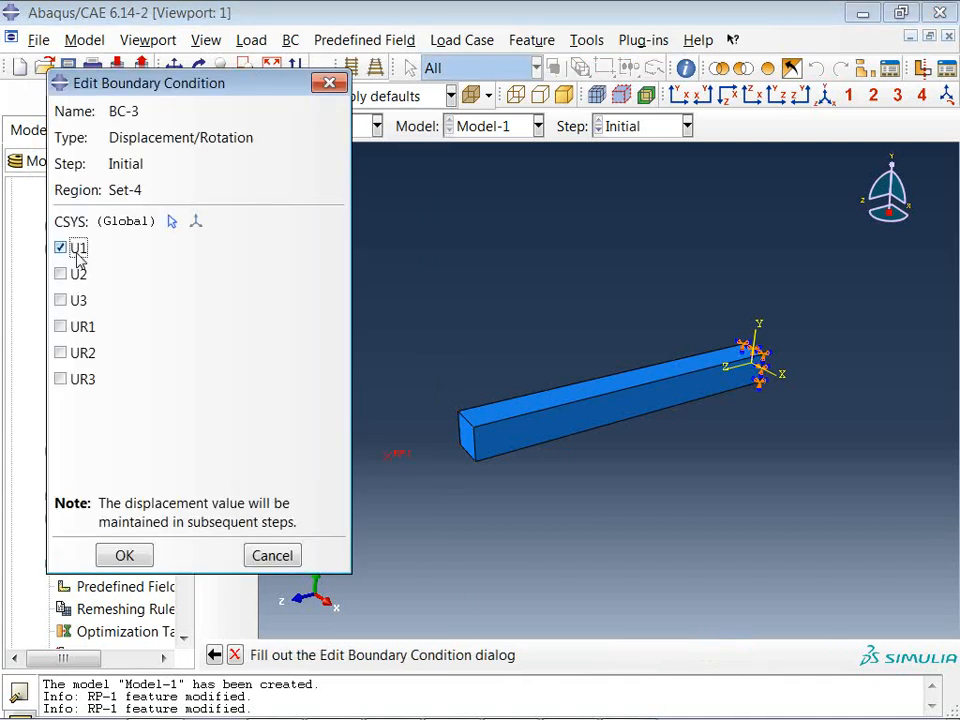
Constrain U1, U3, UR1, UR2 and UR3 at the reference point, leaving U2 free, and accept the boundary condition.
left_click(77, 302)
left_click(79, 328)
left_click(80, 354)
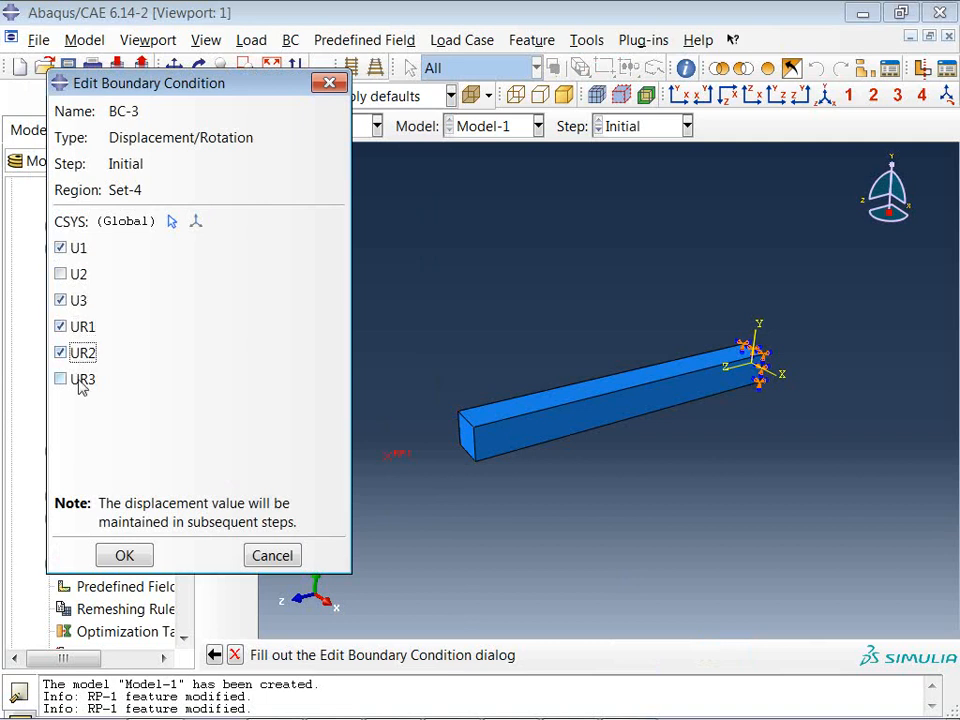
left_click(80, 380)
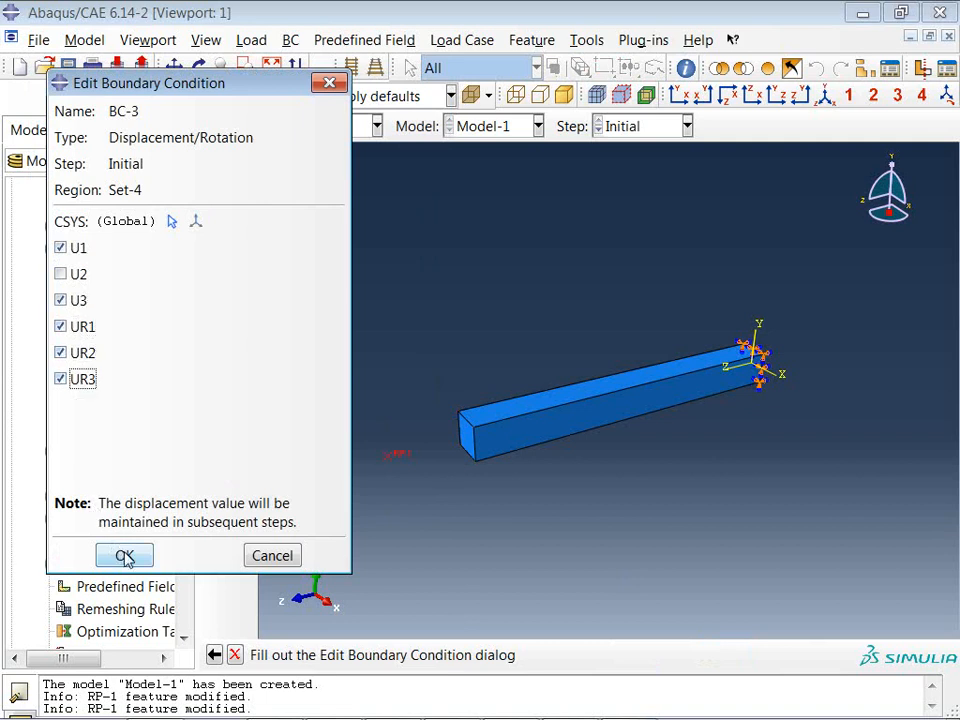
left_click(125, 557)
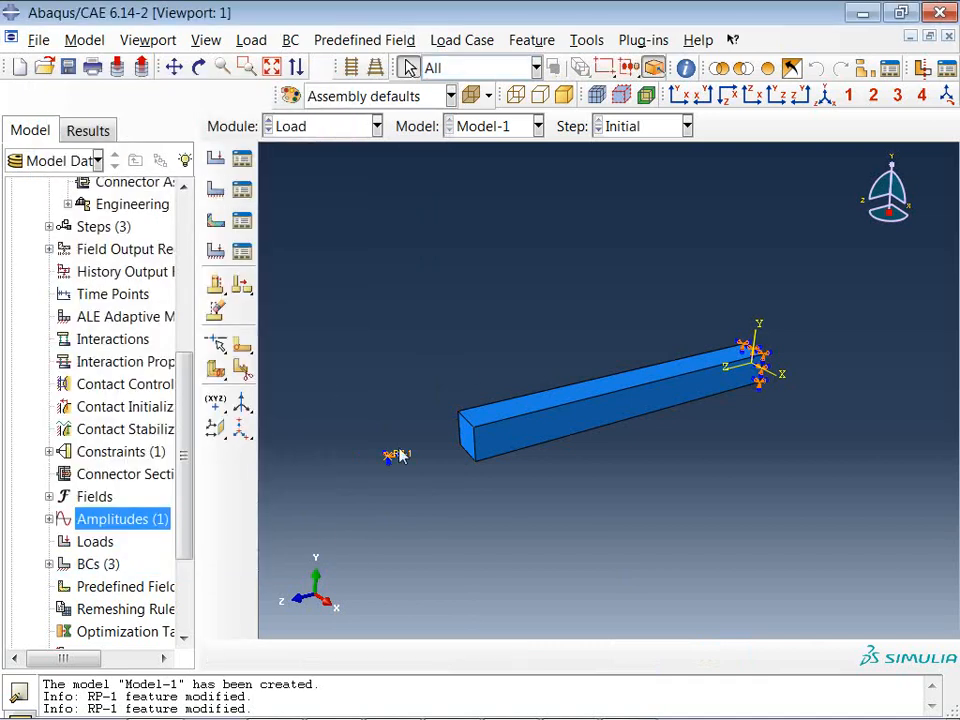
left_click(216, 160)
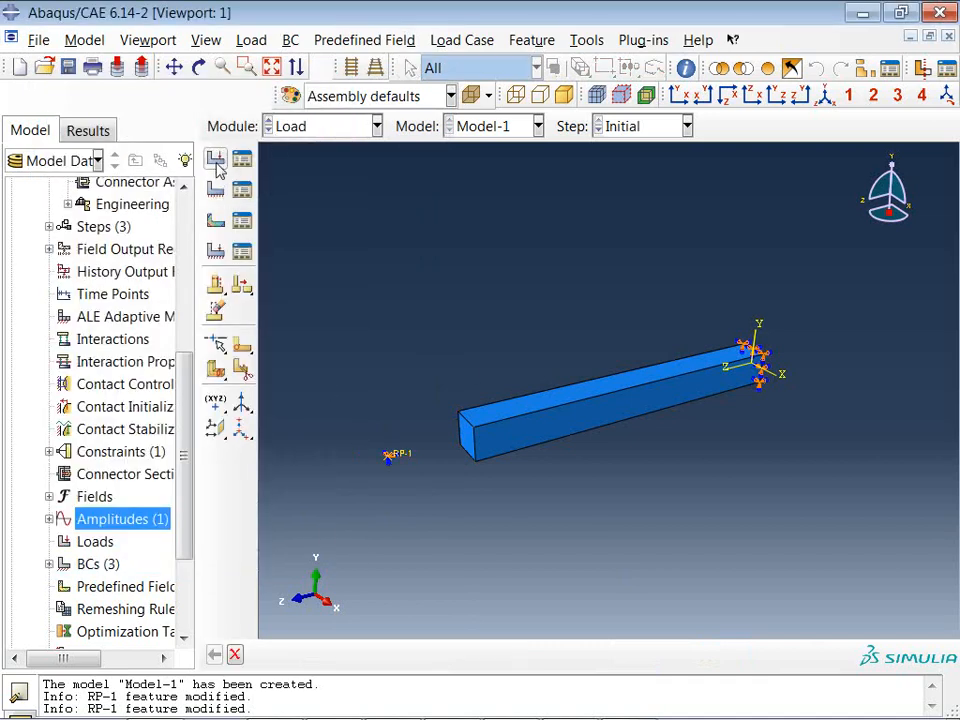
left_click_drag(188, 190, 178, 189)
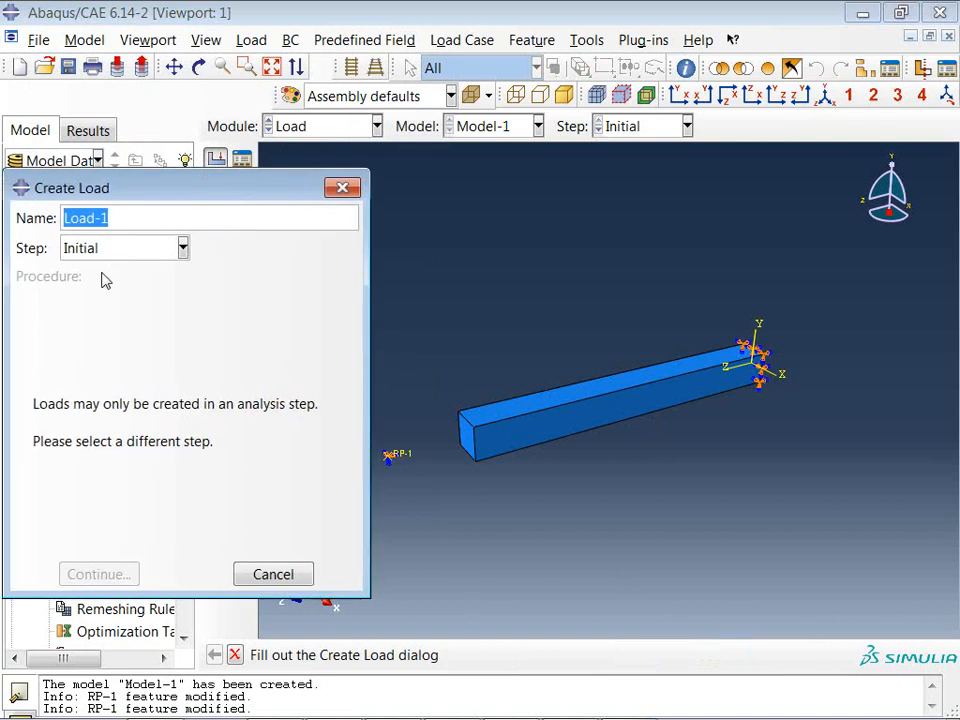
left_click(103, 250)
left_click(113, 320)
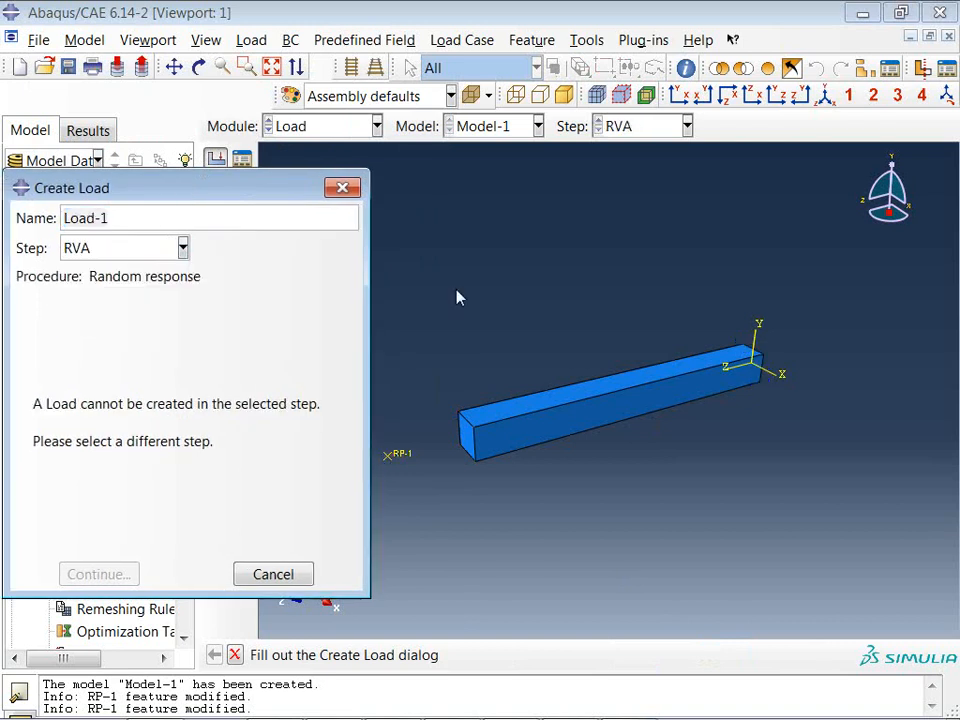
left_click(145, 250)
left_click(133, 298)
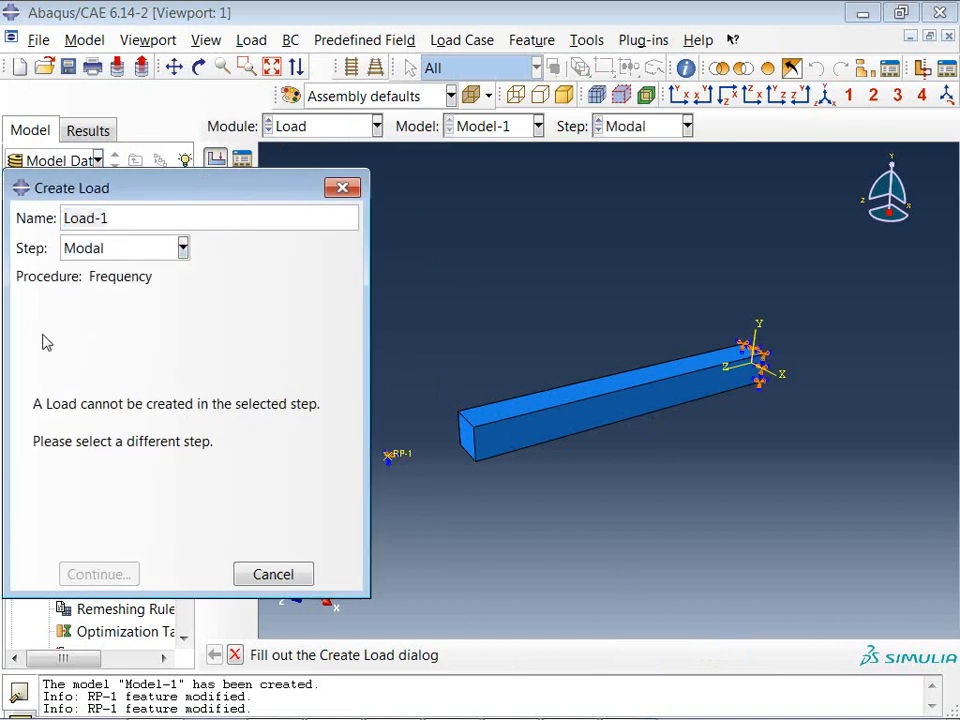
left_click(128, 250)
left_click(343, 189)
left_click(272, 574)
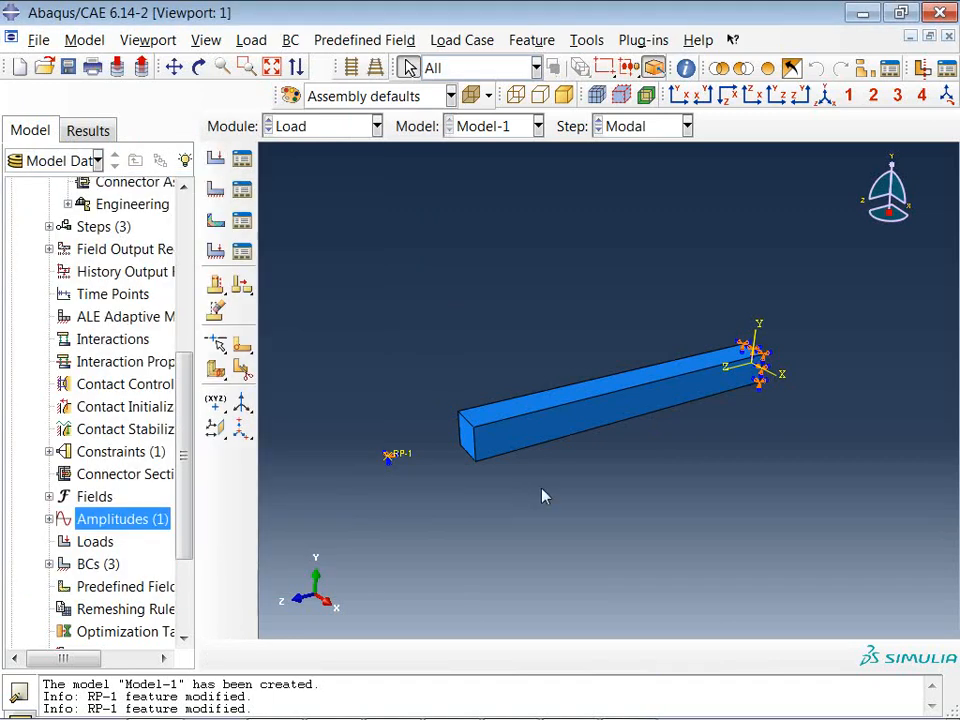
left_click_drag(542, 497, 540, 455, "ctrl+alt")
left_click(242, 159)
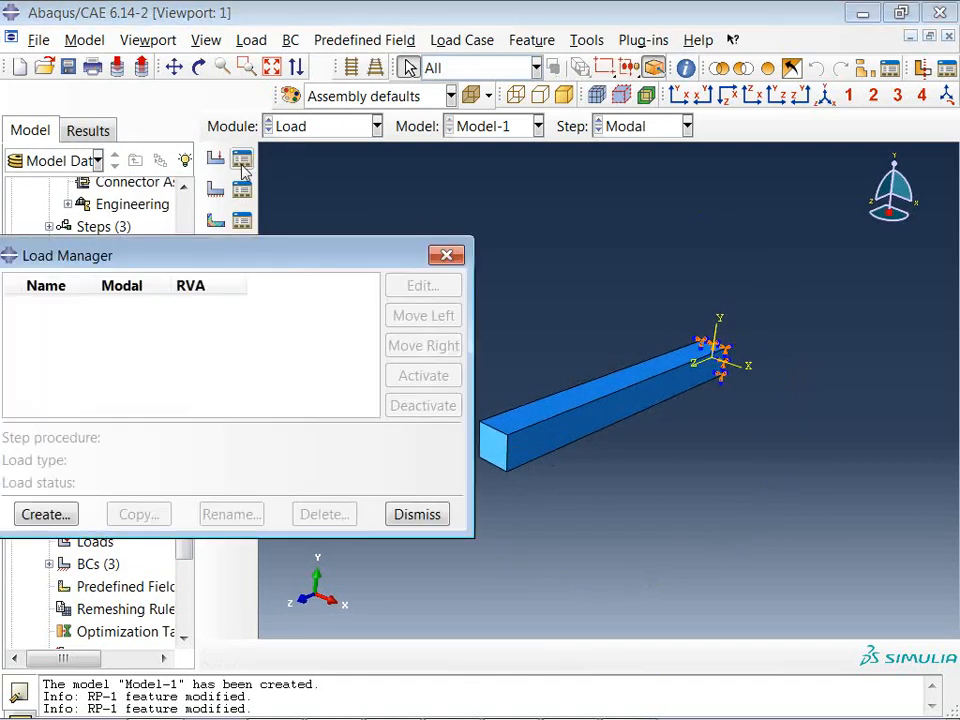
left_click(446, 255)
left_click(216, 159)
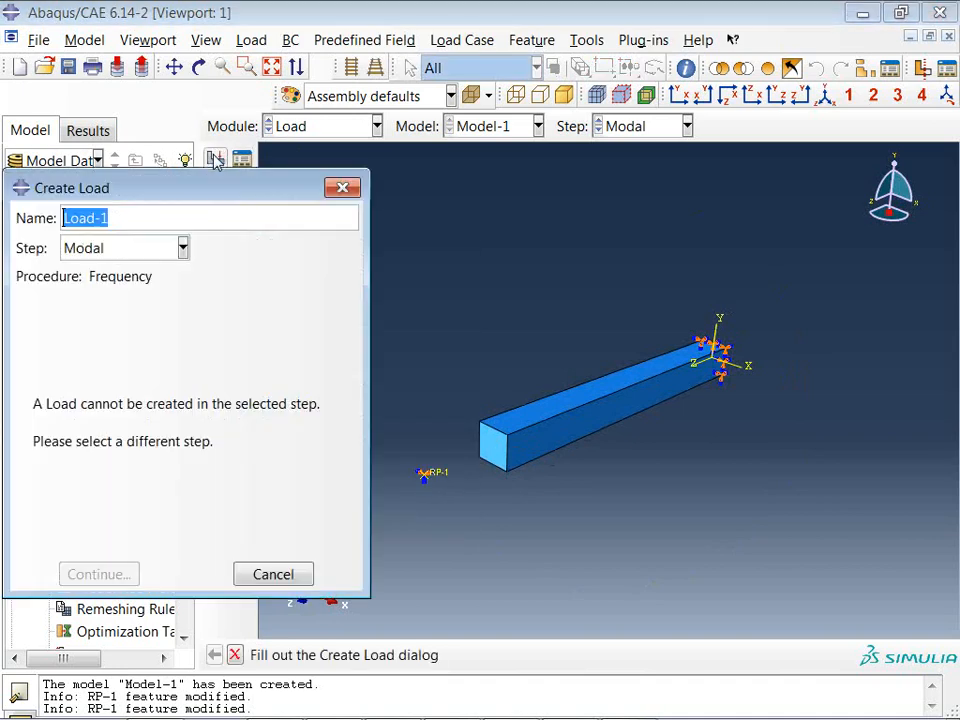
left_click(110, 250)
left_click(117, 304)
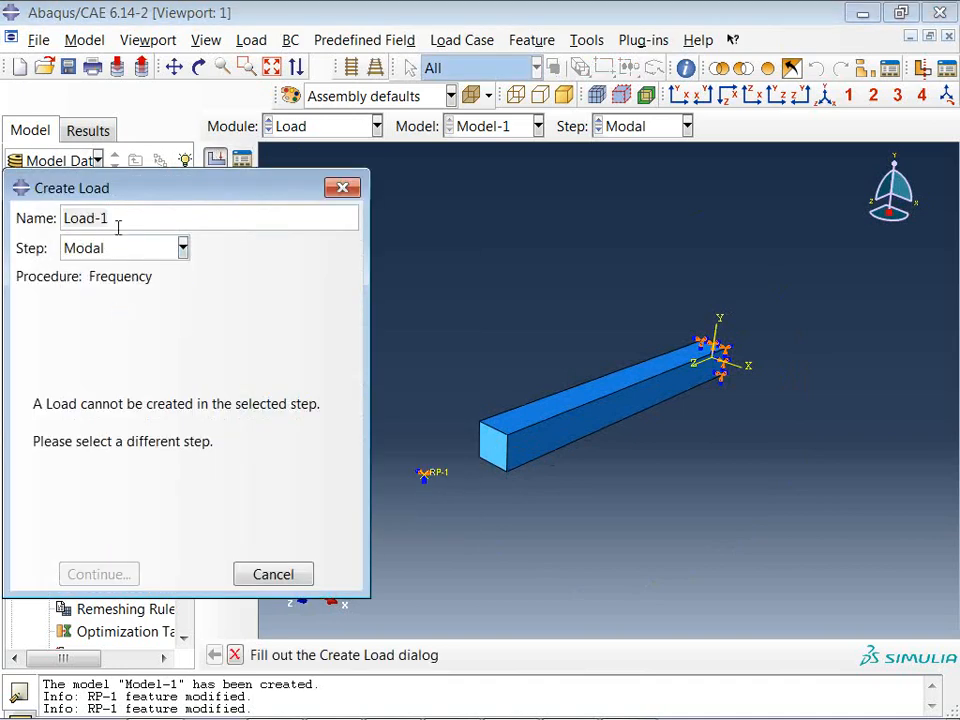
left_click(129, 246)
left_click(124, 318)
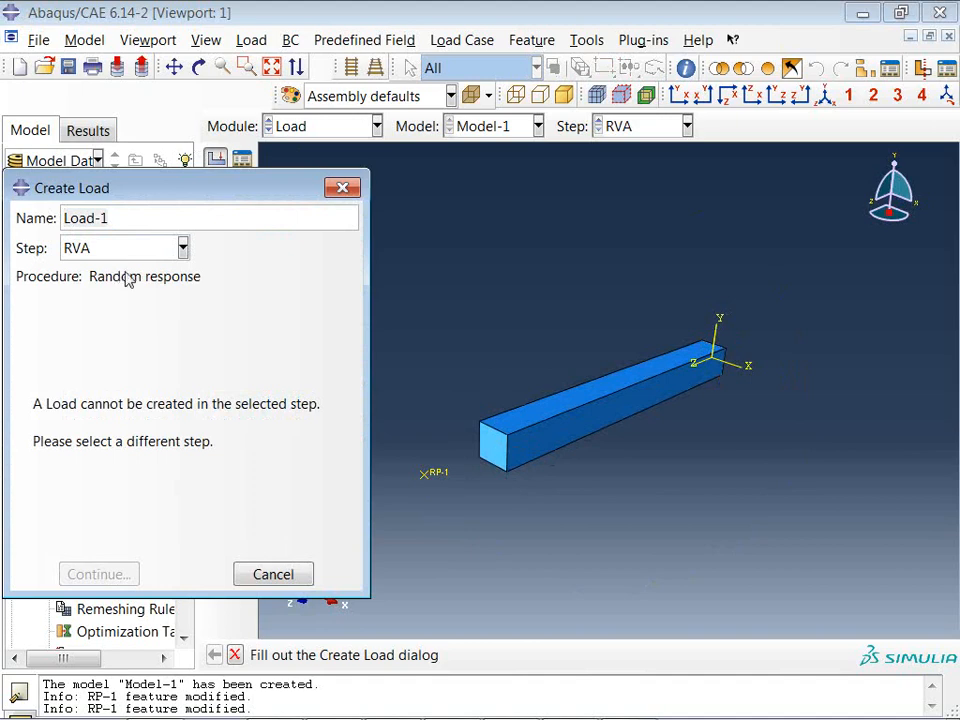
left_click(265, 576)
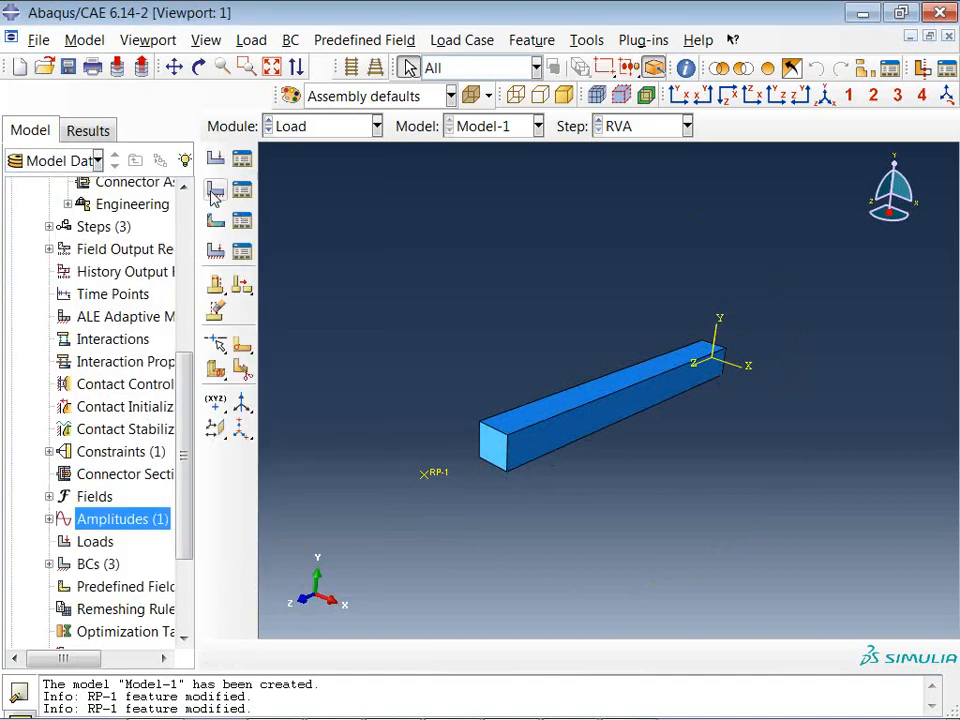
Review the states of boundary condition BC-3 across the analysis steps and check its constrained degrees of freedom in the Initial step.
left_click(242, 189)
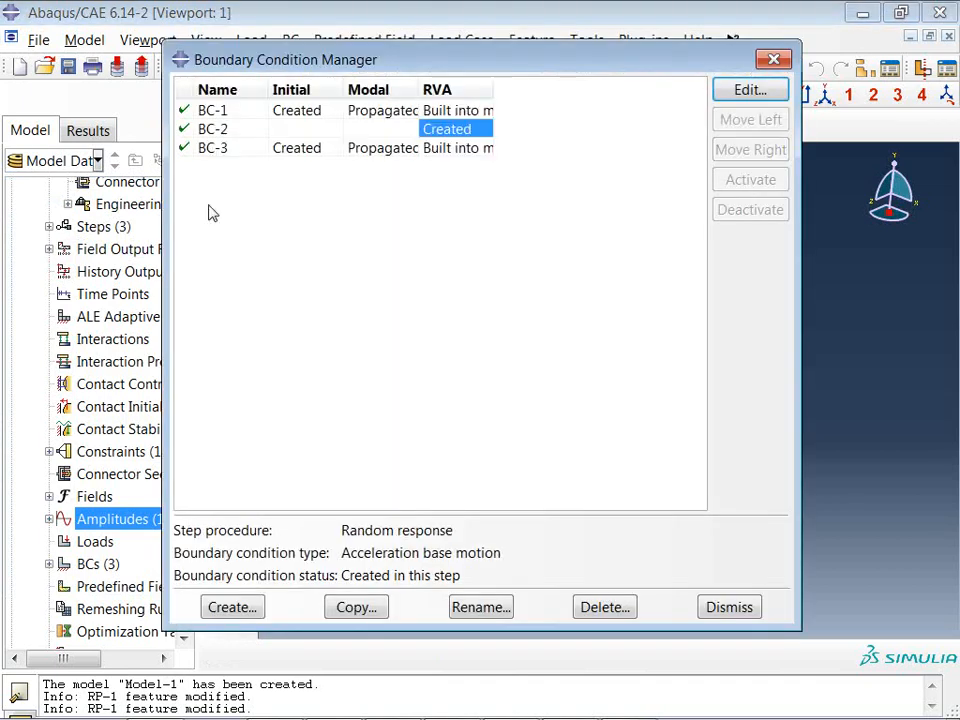
left_click(398, 152)
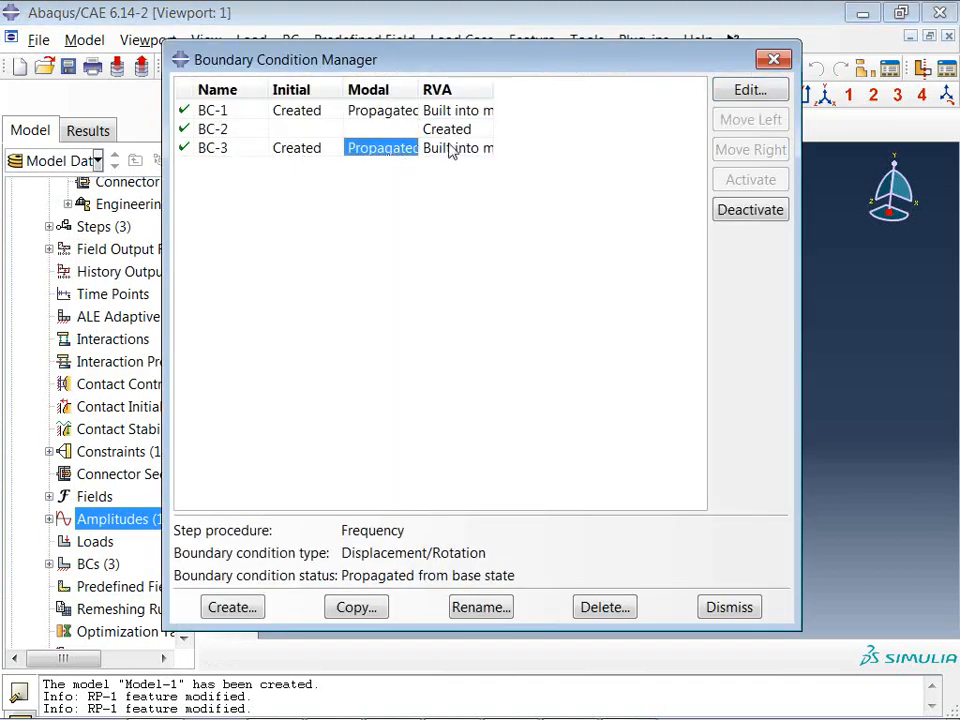
left_click(455, 150)
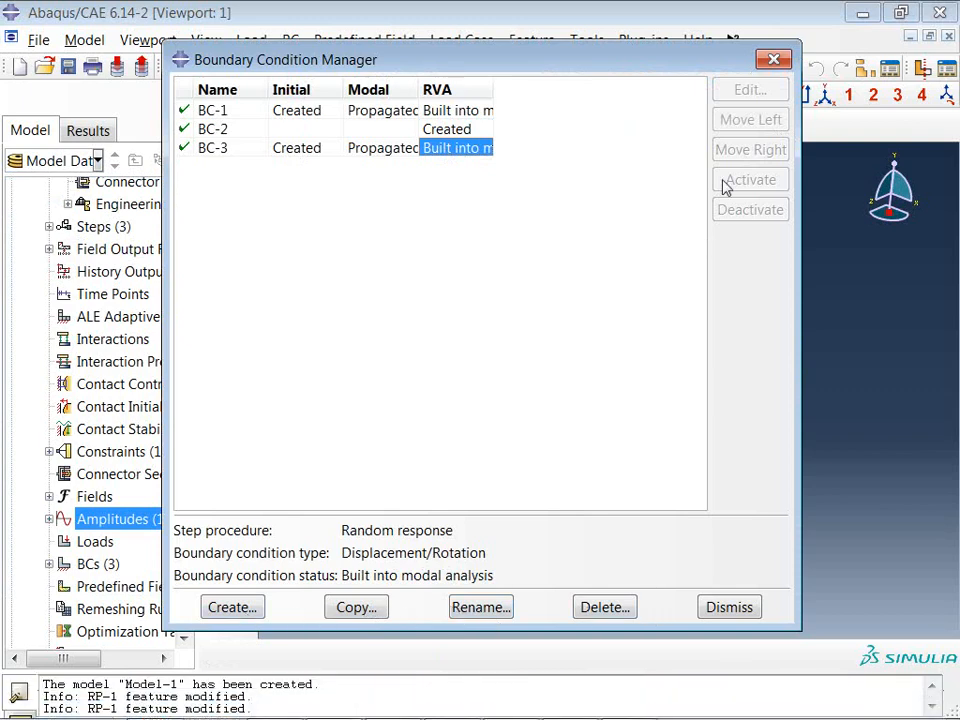
left_click(350, 150)
left_click(288, 150)
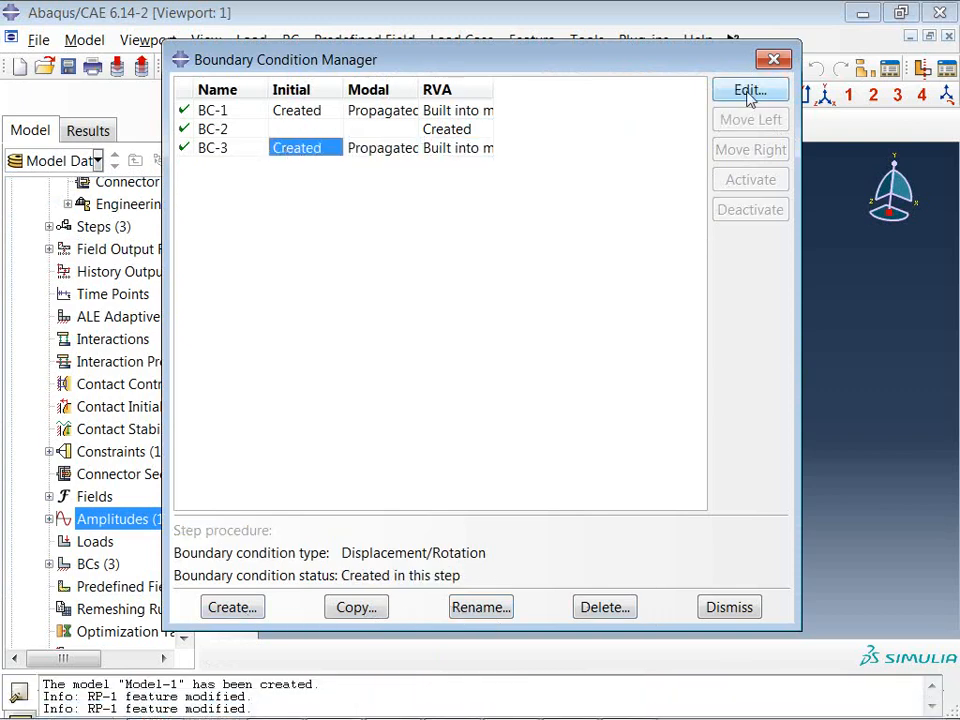
left_click(750, 91)
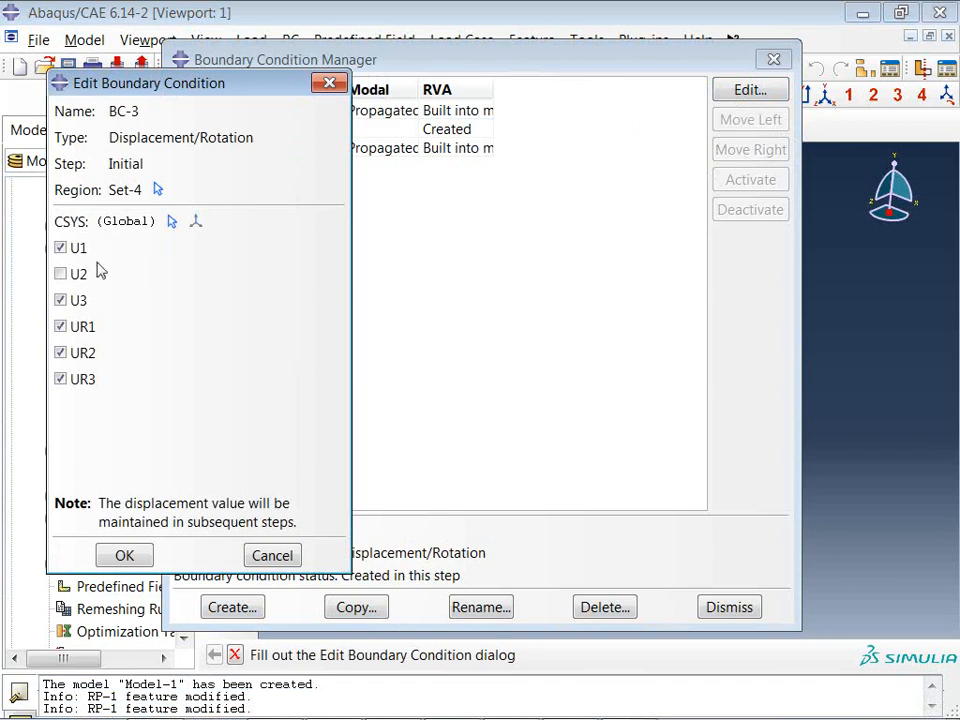
left_click(124, 555)
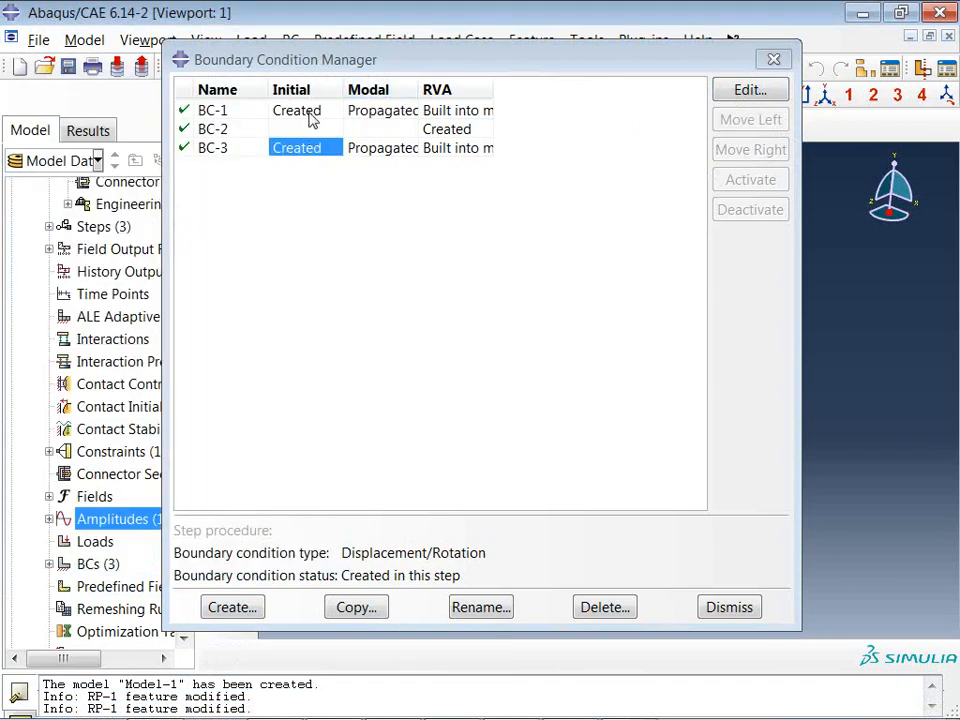
Review the degree of freedom and correlation settings of the acceleration base motion BC-2 in the RVA step.
left_click(449, 130)
left_click(750, 90)
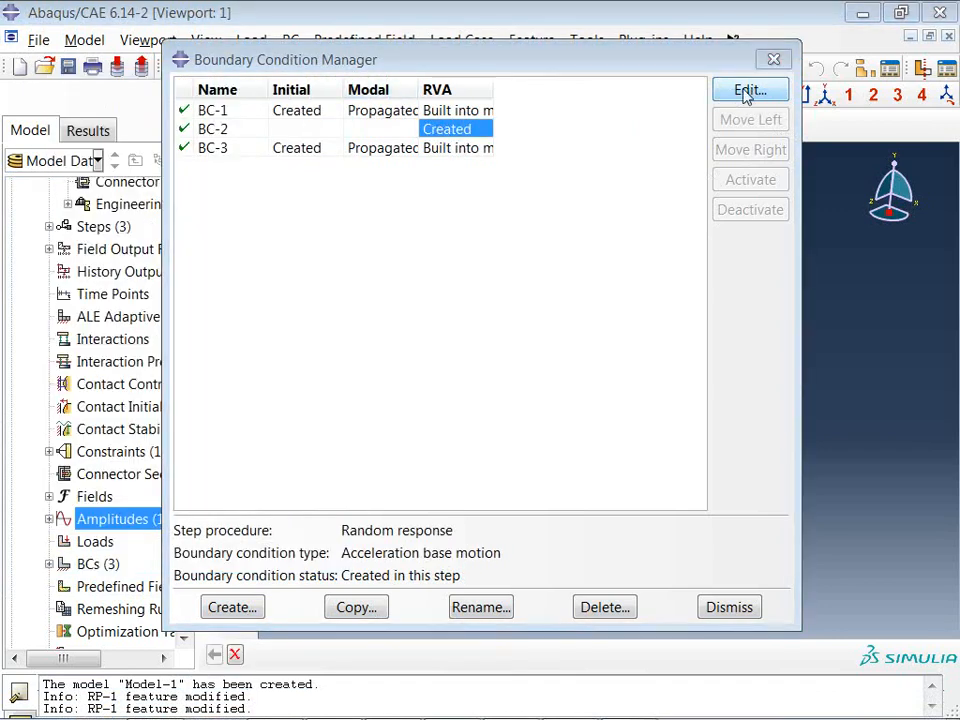
left_click_drag(212, 45, 465, 223)
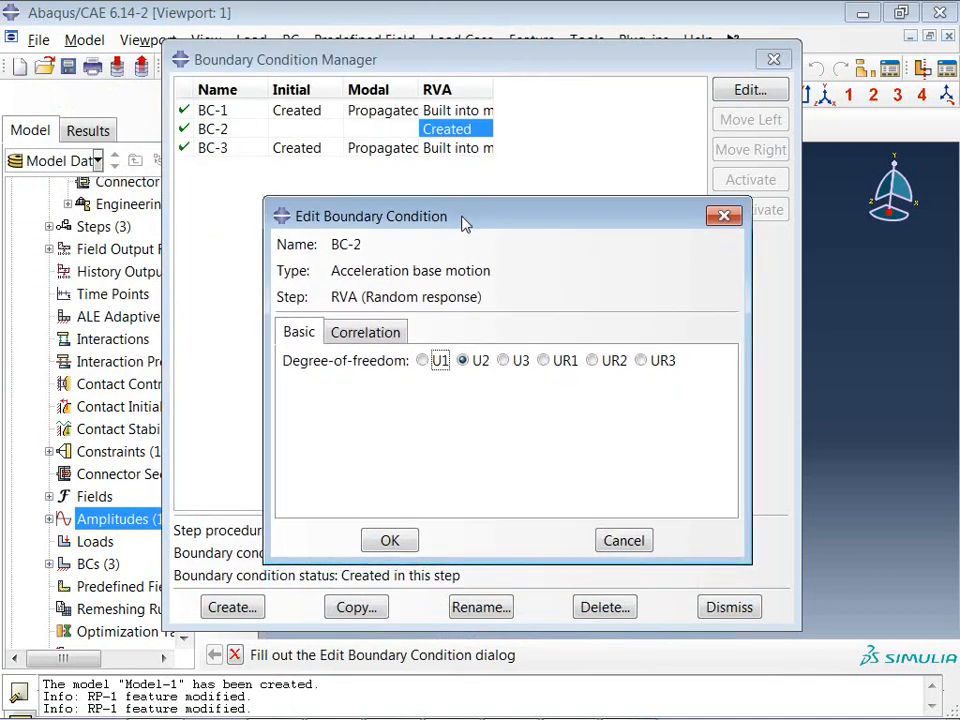
left_click(373, 332)
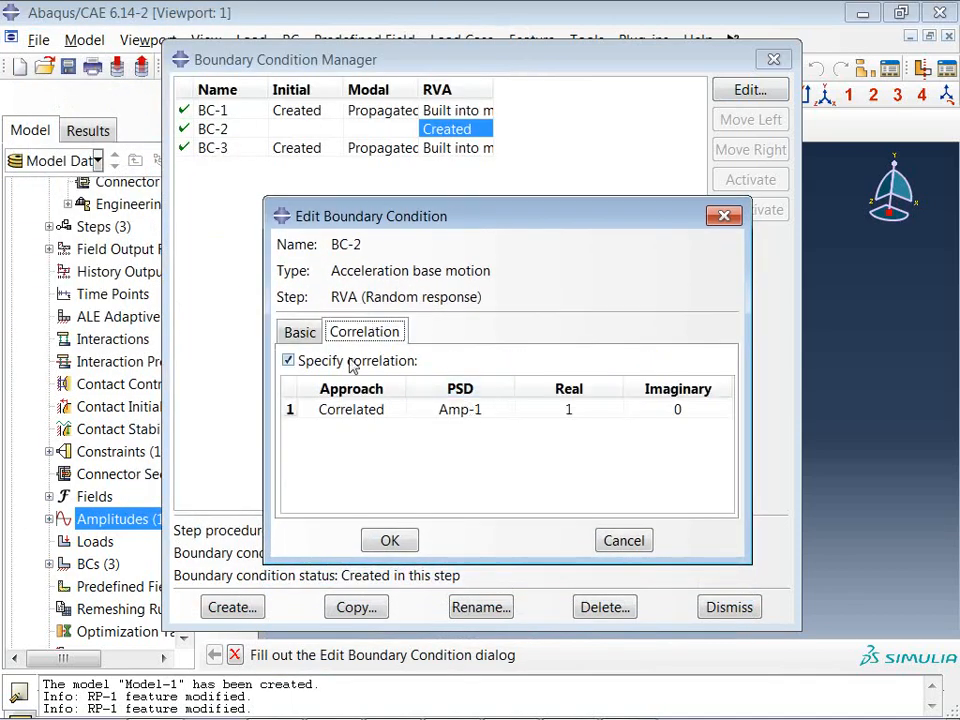
left_click(300, 336)
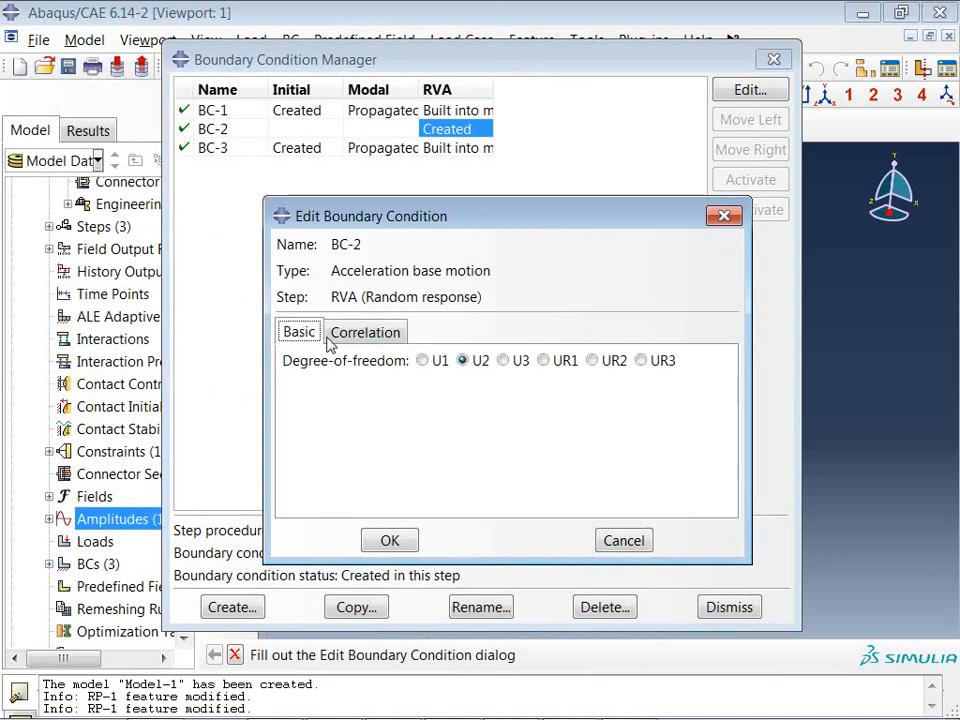
left_click(390, 541)
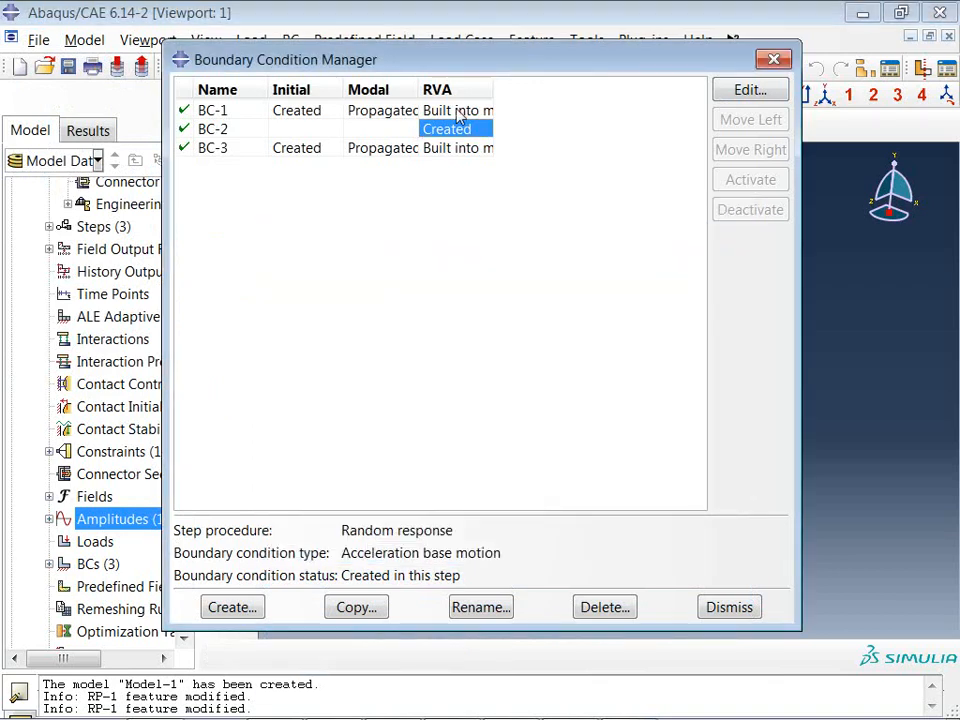
Review the states of boundary condition BC-1 across the steps and its encastre setting in the Initial step, and close the manager.
left_click(458, 111)
left_click(354, 110)
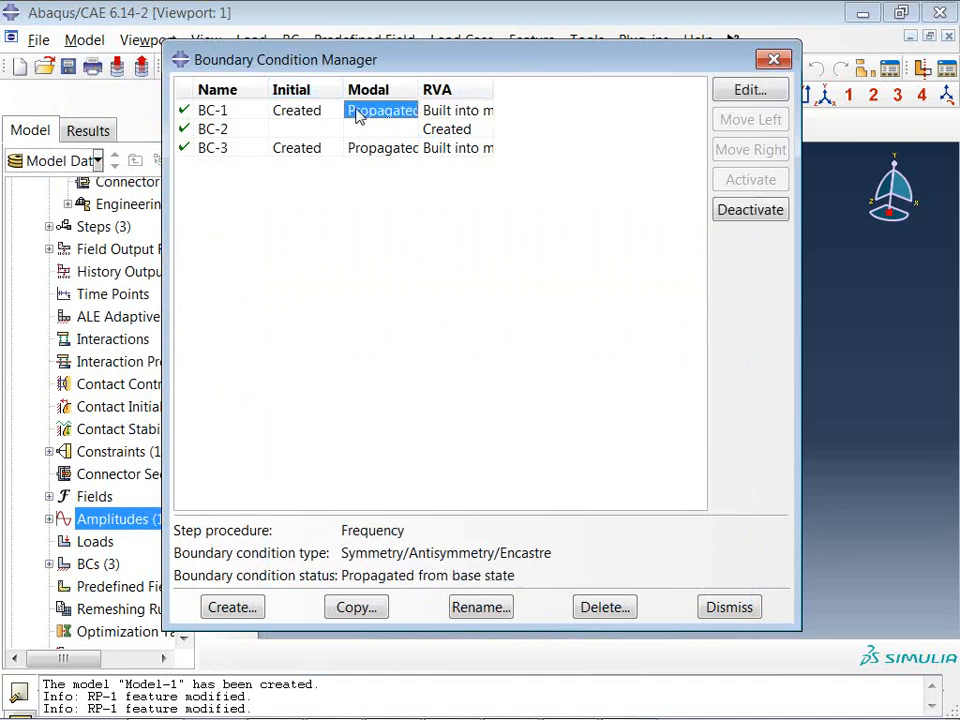
left_click(321, 107)
left_click(762, 89)
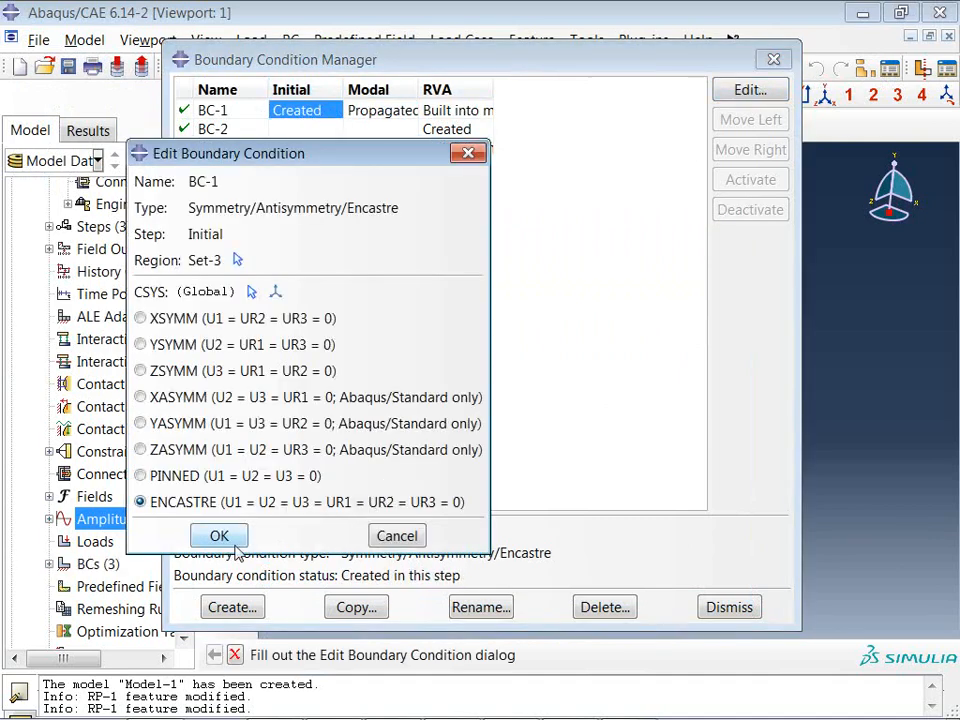
left_click(219, 537)
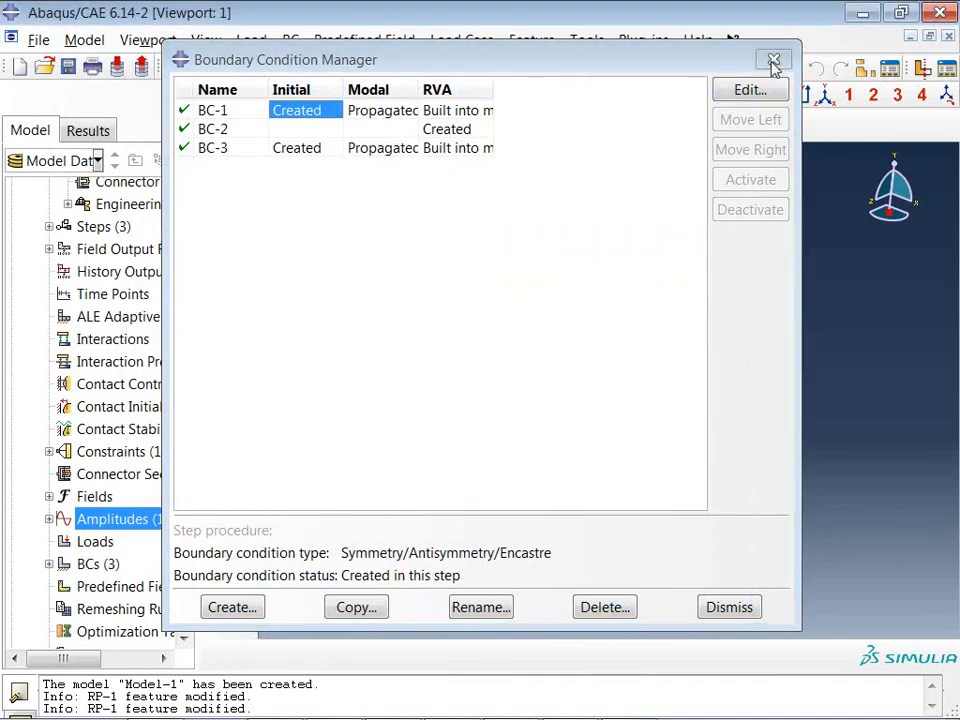
left_click(773, 60)
left_click_drag(588, 463, 545, 447, "ctrl+alt")
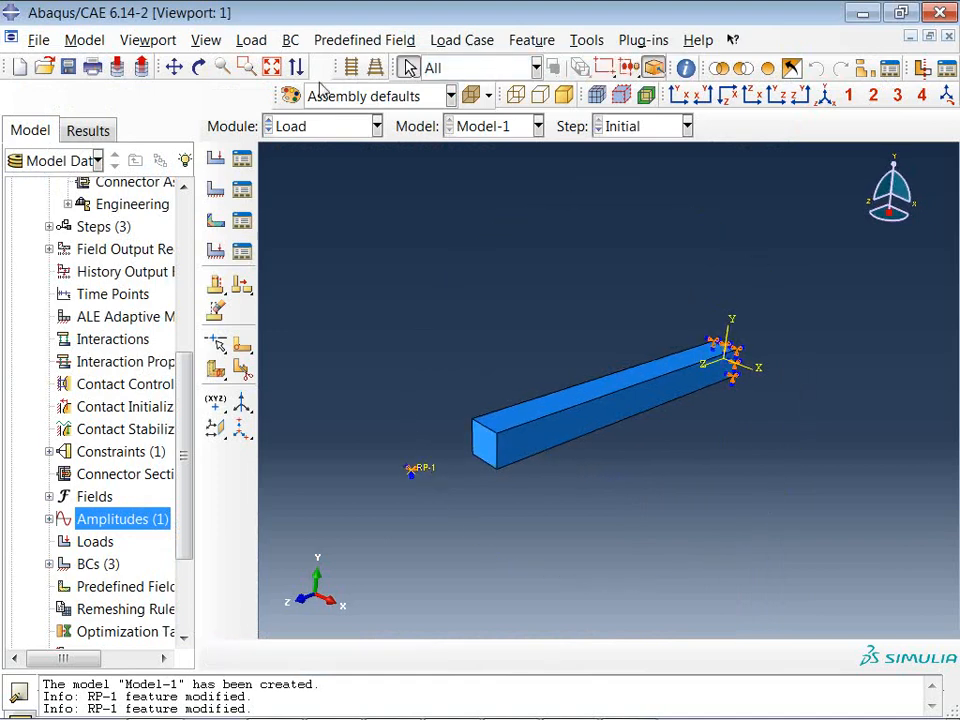
Switch to the Mesh module and make Part-1, rather than the assembly, the object to mesh.
left_click(317, 126)
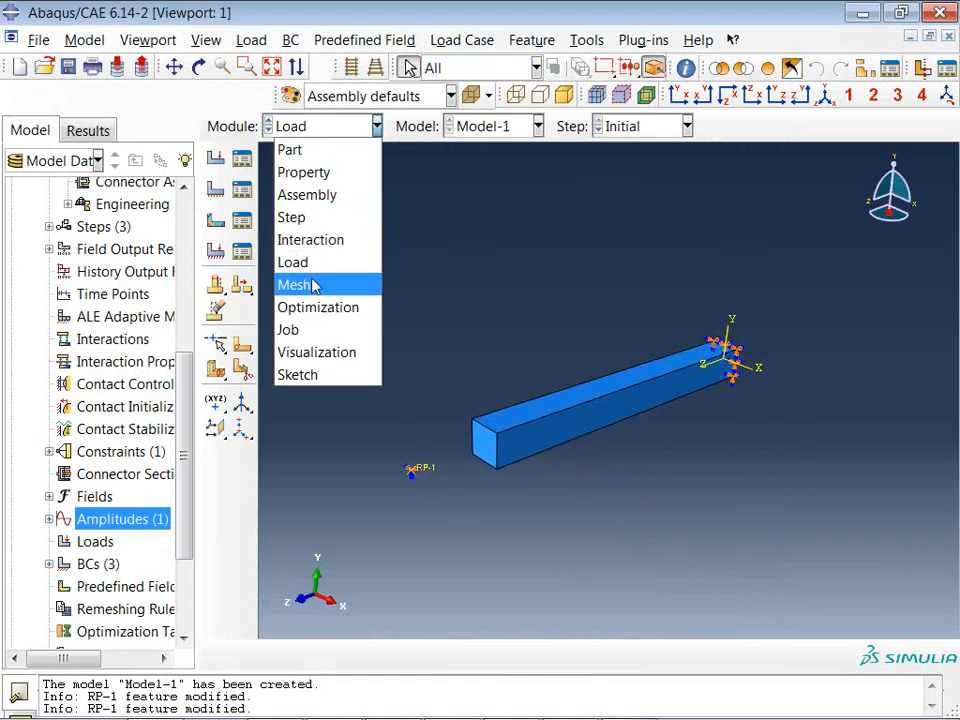
left_click(294, 285)
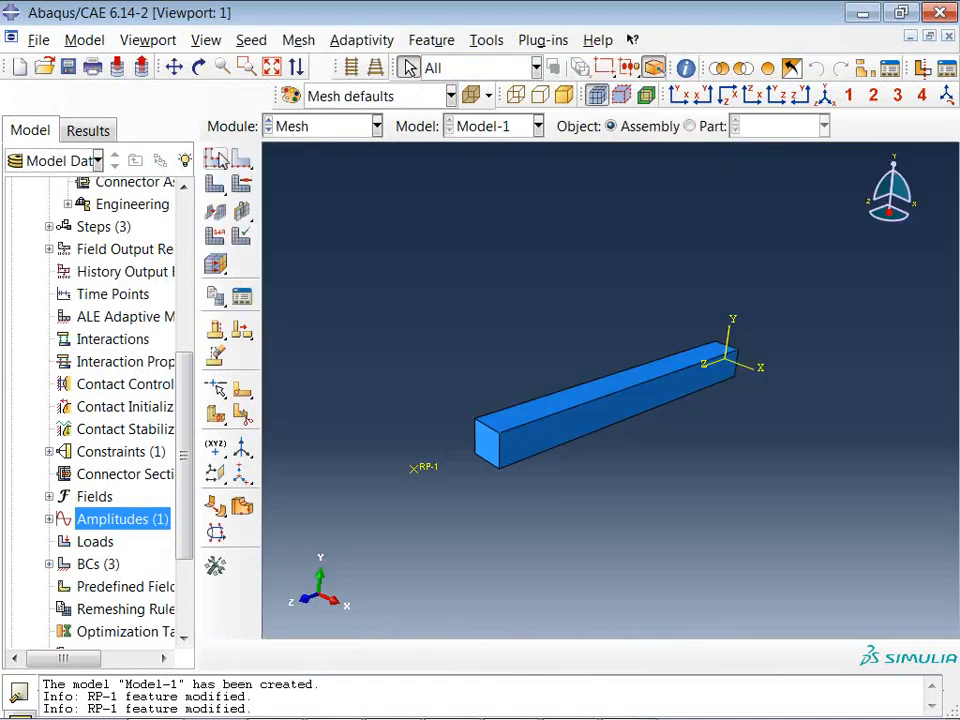
left_click(690, 126)
Seed Part-1 with an approximate global size of 5, generate its mesh and inspect the element density.
left_click(214, 158)
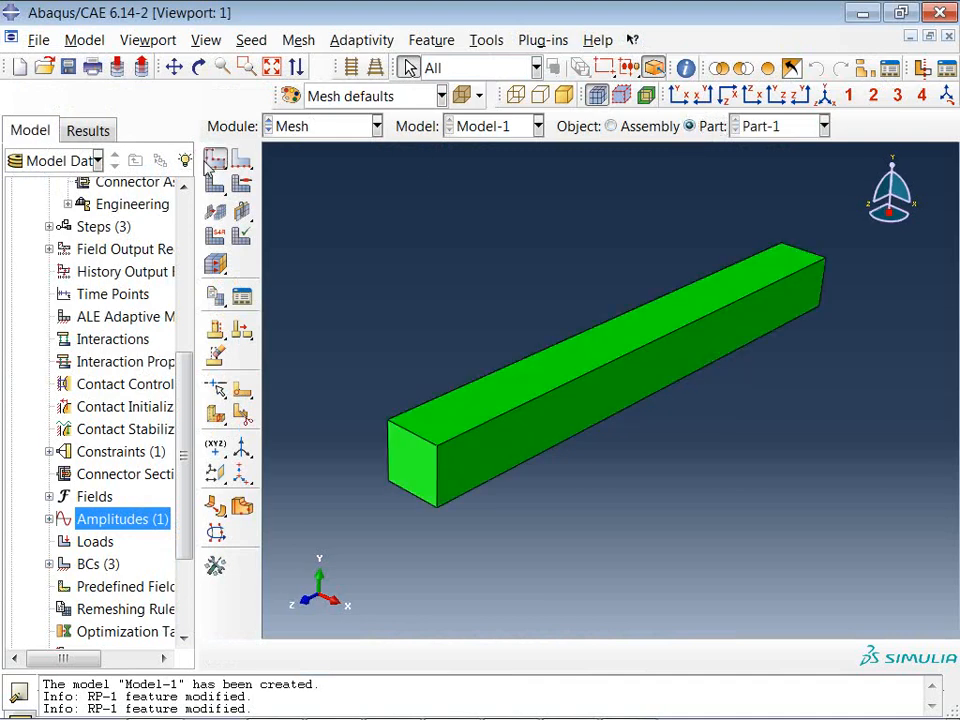
type("10")
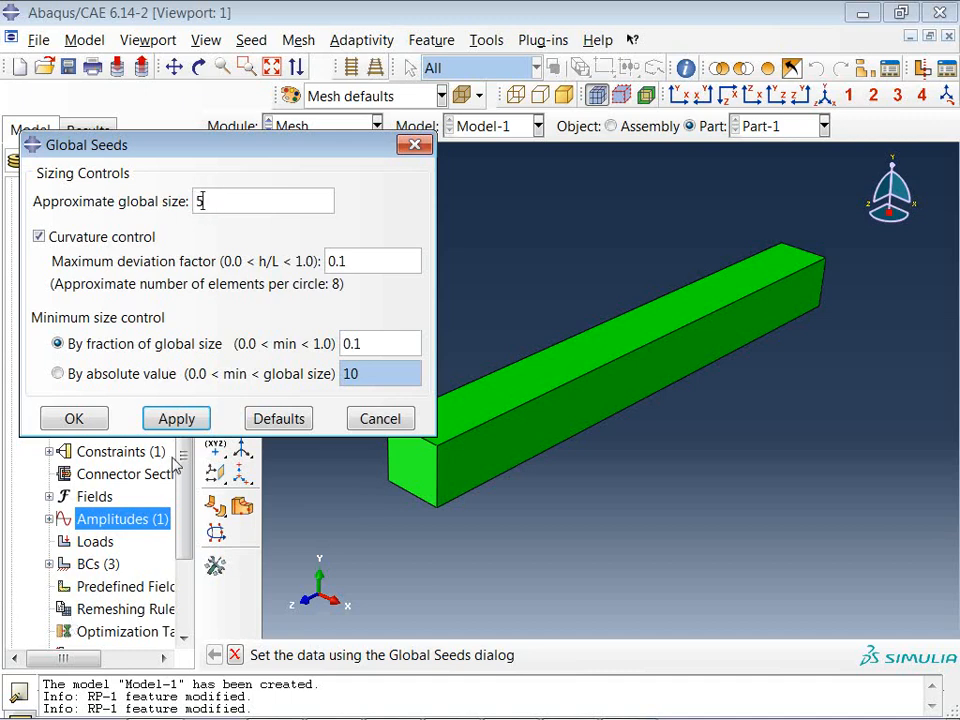
left_click(176, 418)
left_click(72, 420)
left_click(214, 187)
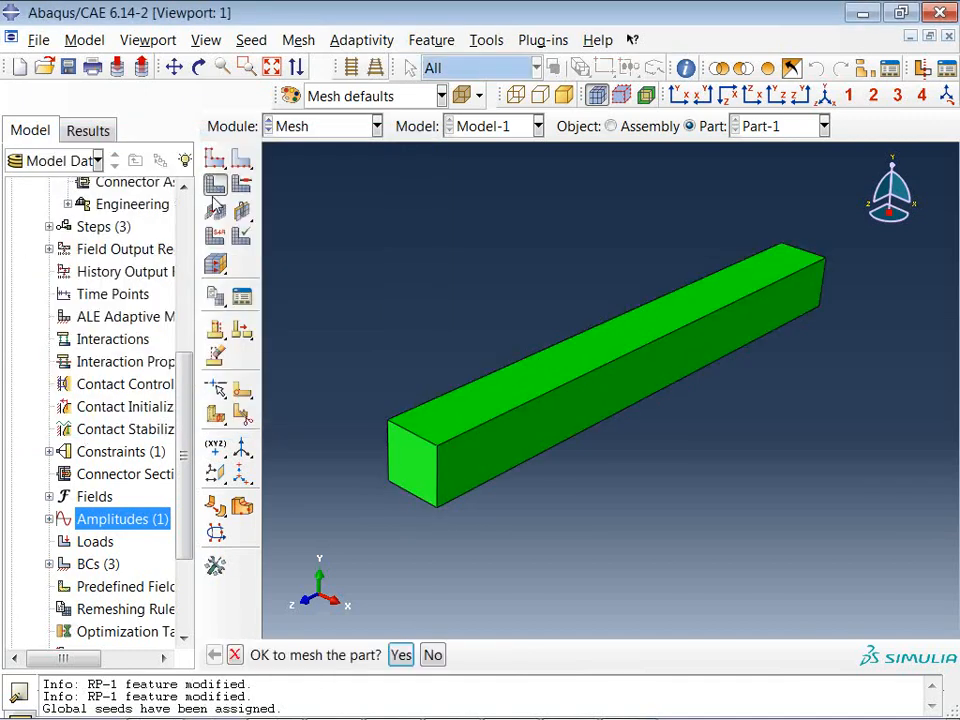
left_click(399, 655)
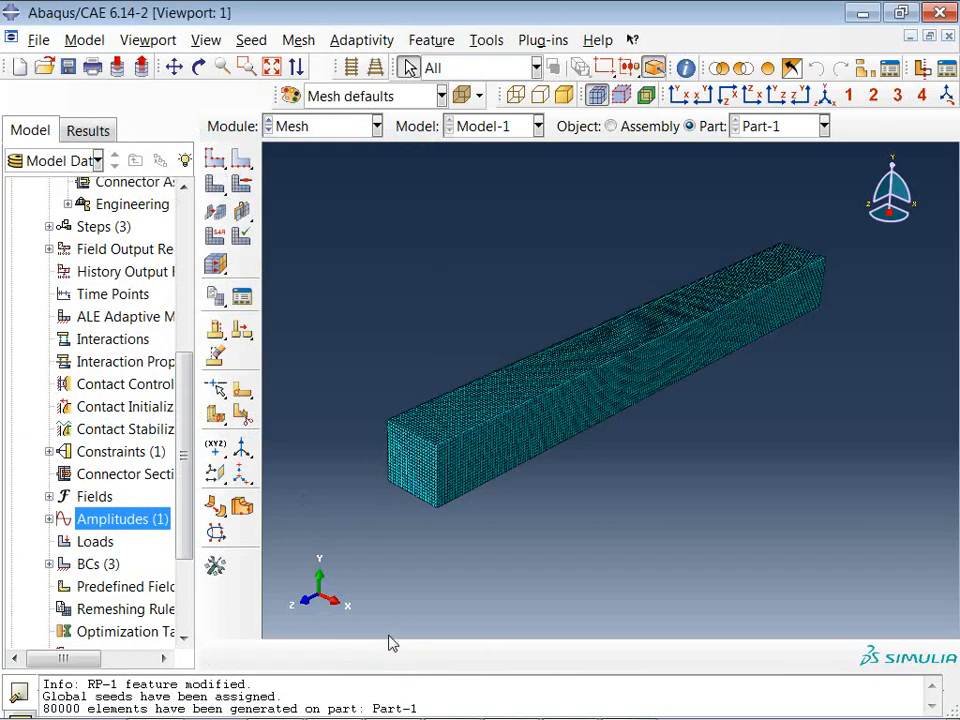
left_click_drag(458, 465, 445, 464, "ctrl+alt")
scroll(465, 455, "down", 5)
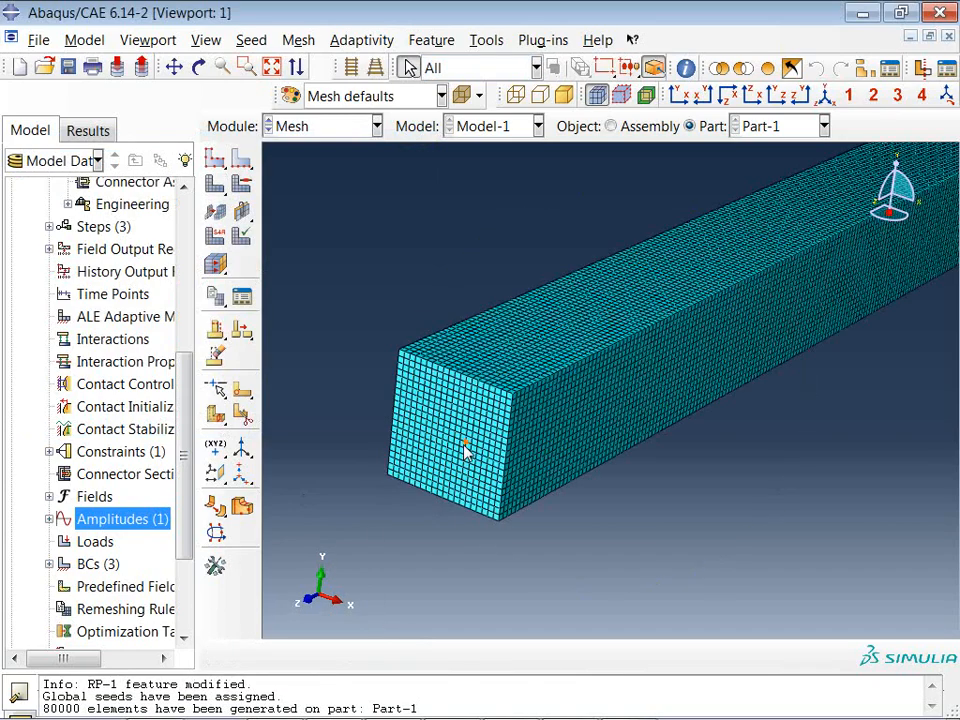
Reseed Part-1 with an approximate global size of 20, deleting the existing mesh, and mesh the part again.
left_click(215, 157)
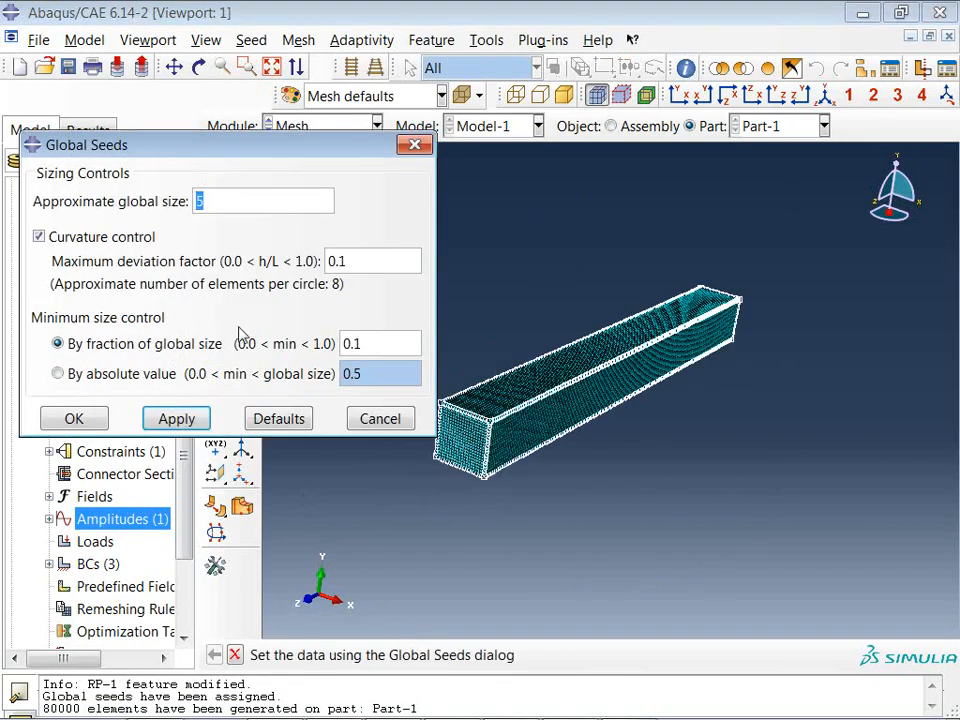
left_click(178, 420)
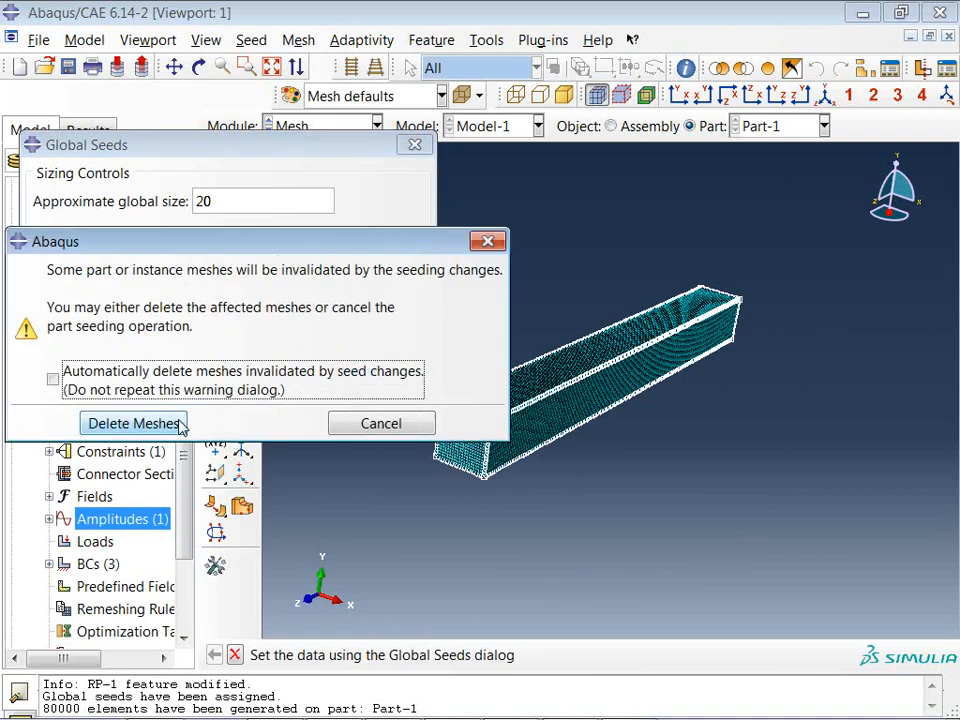
left_click(93, 420)
left_click(93, 418)
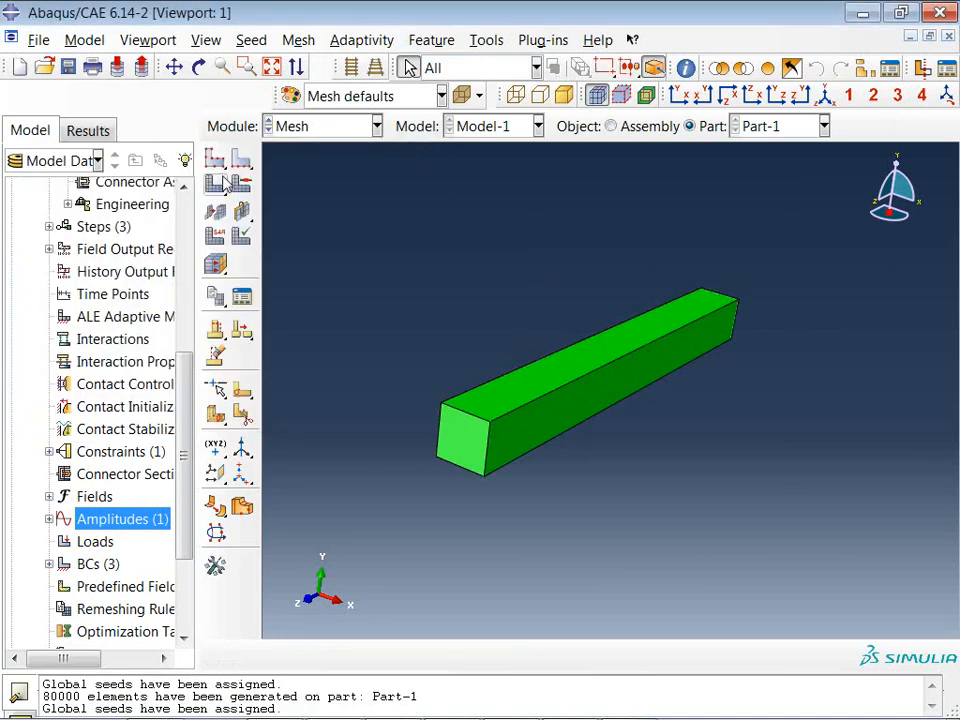
left_click(215, 263)
left_click(403, 654)
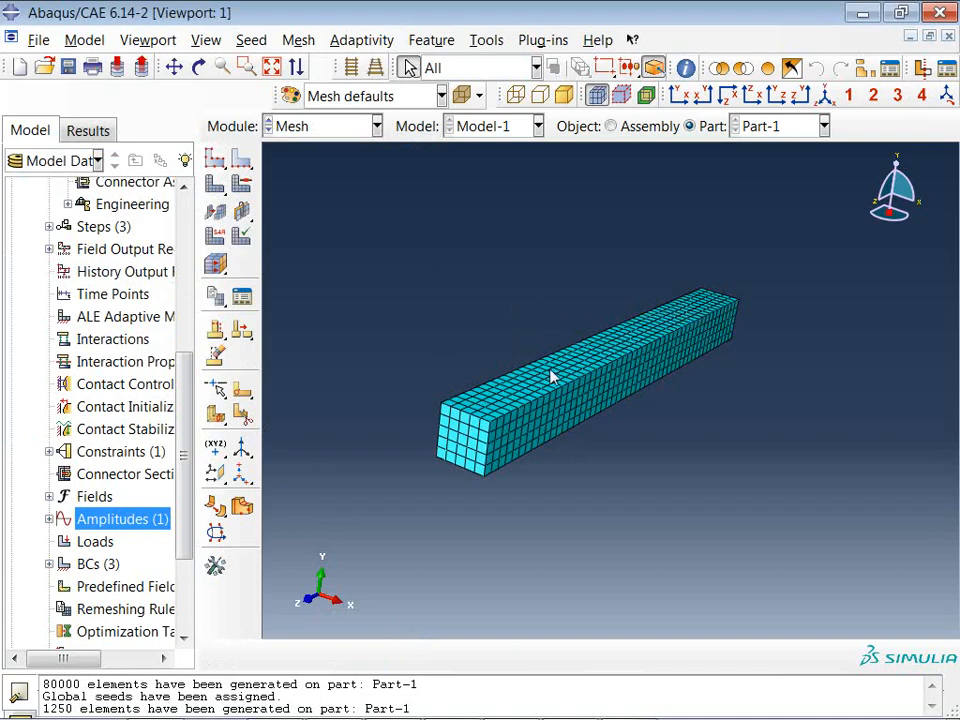
left_click_drag(550, 370, 523, 408, "ctrl+alt")
middle_click_drag(523, 408, 584, 386, "ctrl+alt")
scroll(568, 400, "down", 5)
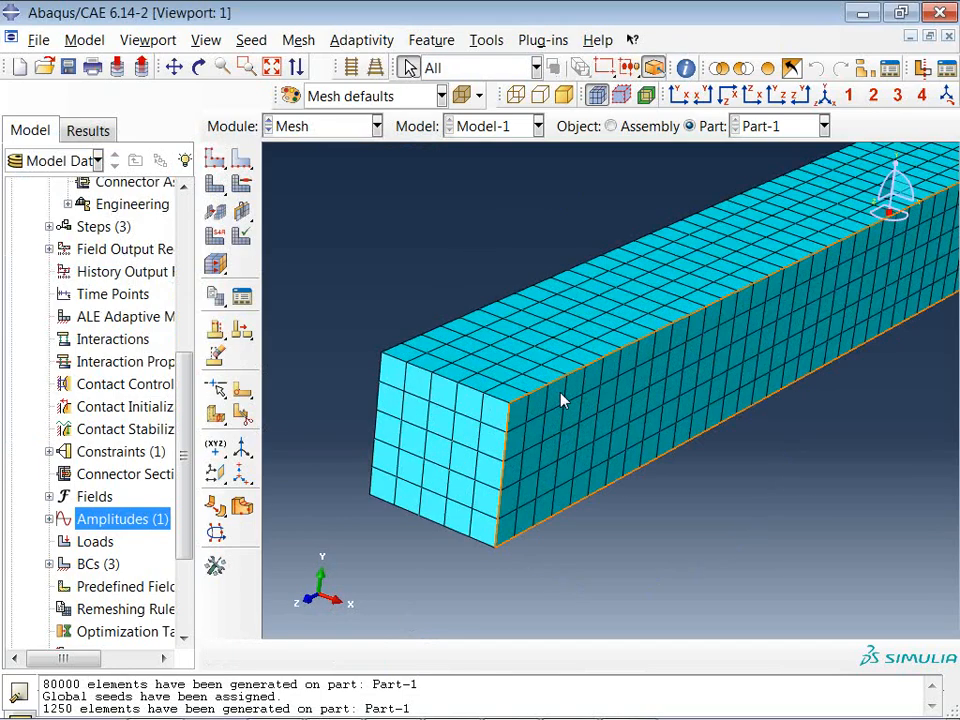
scroll(562, 400, "up", 2)
middle_click_drag(672, 376, 621, 443, "ctrl+alt")
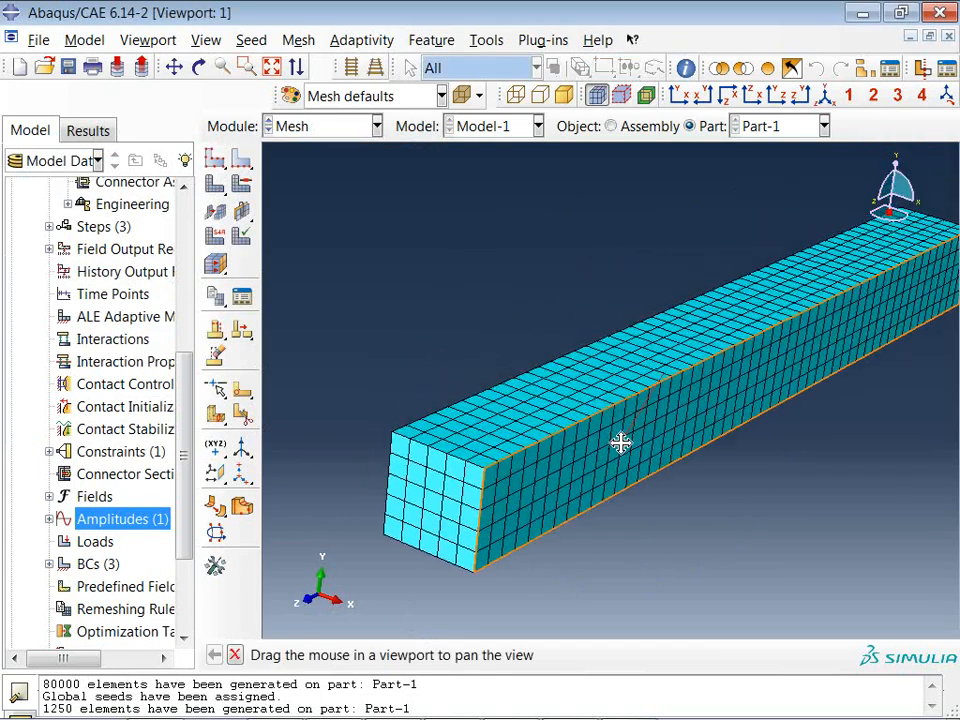
Create the full-analysis job Job-1 for Model-1 with the default job settings.
left_click(293, 128)
left_click(313, 330)
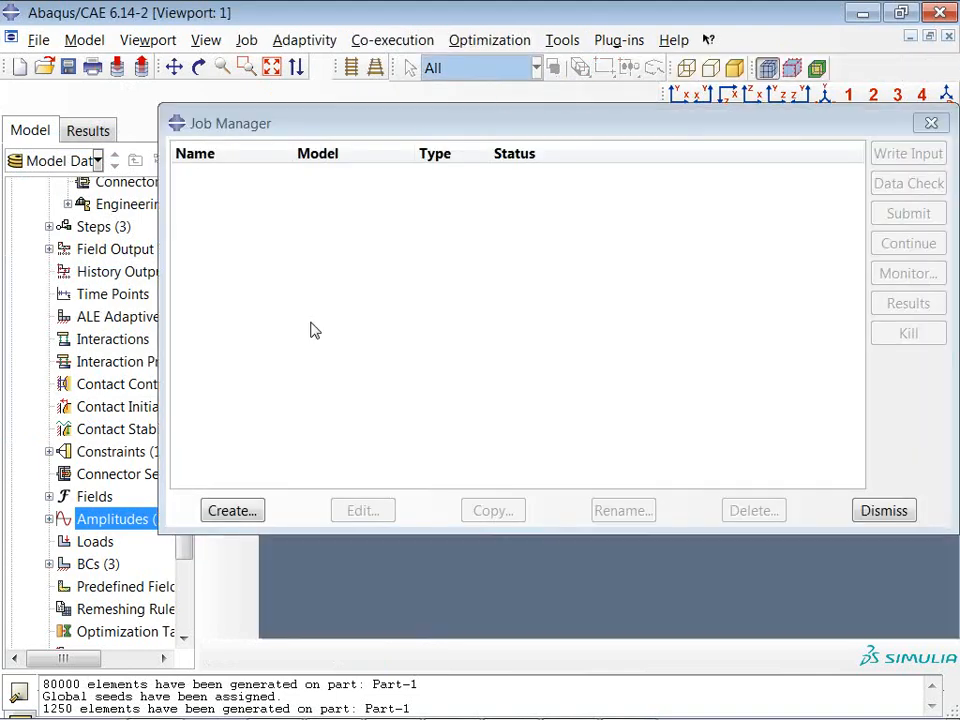
left_click(230, 511)
left_click(321, 369)
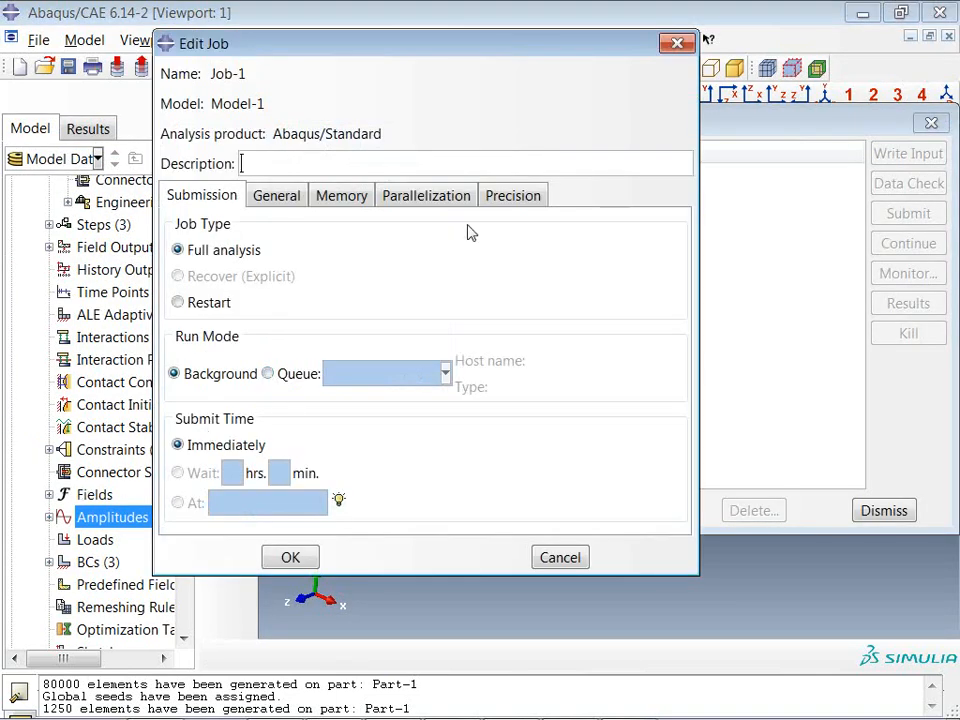
left_click(289, 558)
Try to submit Job-1, declining to continue without history output in the RVA step, and close the job manager.
left_click(898, 213)
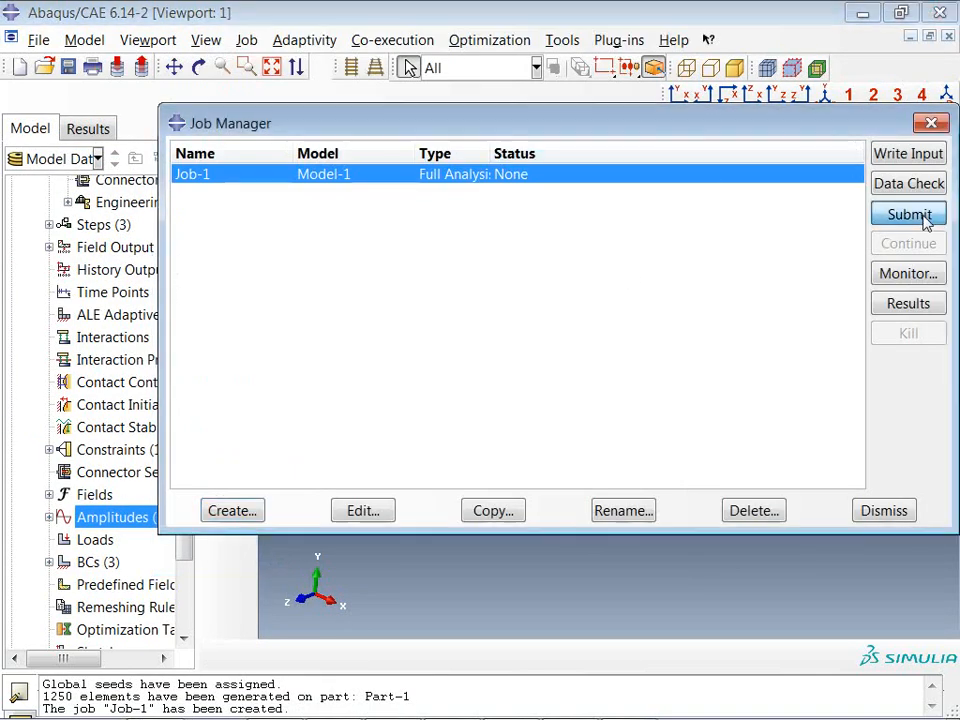
left_click(71, 208)
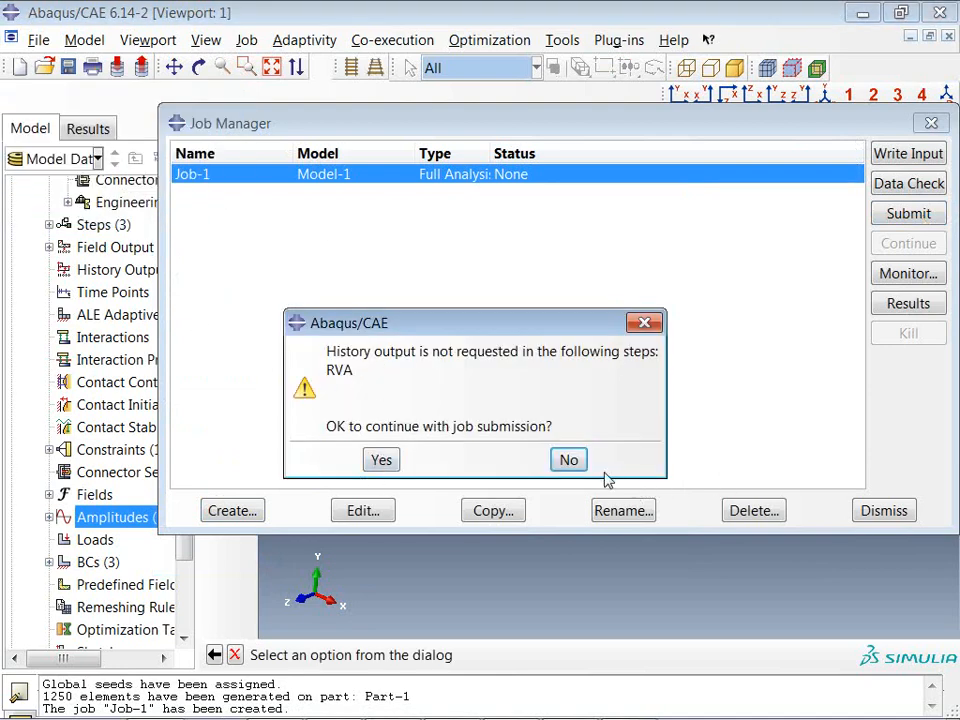
left_click(568, 460)
left_click(870, 512)
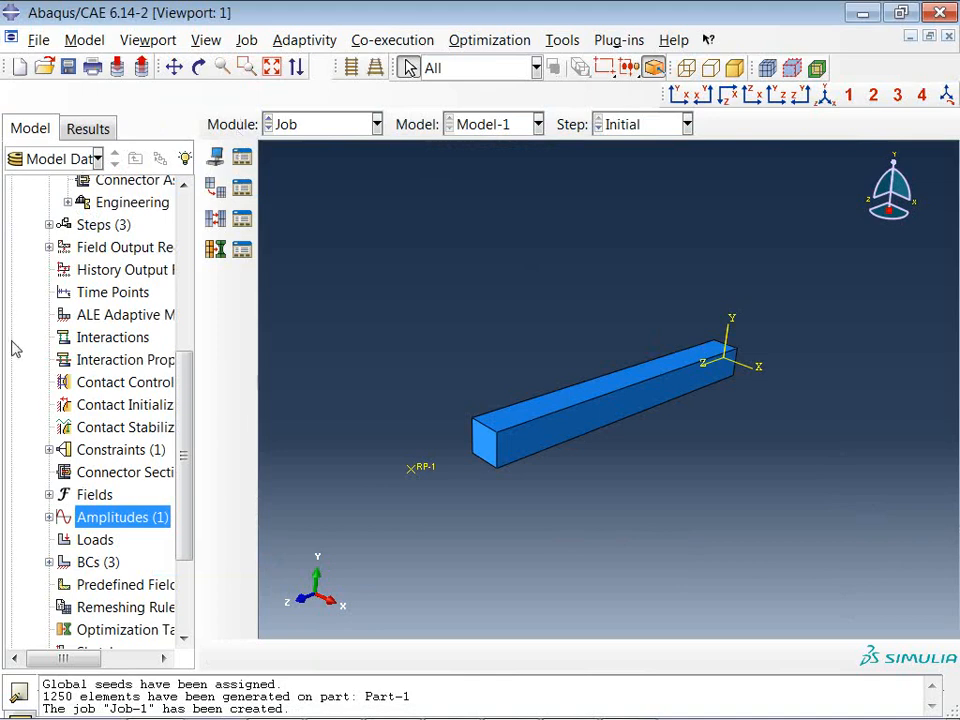
Open the field output request F-Output-1 of the Modal step for editing, widening the model tree.
scroll(100, 355, "up", 2)
left_click(49, 360)
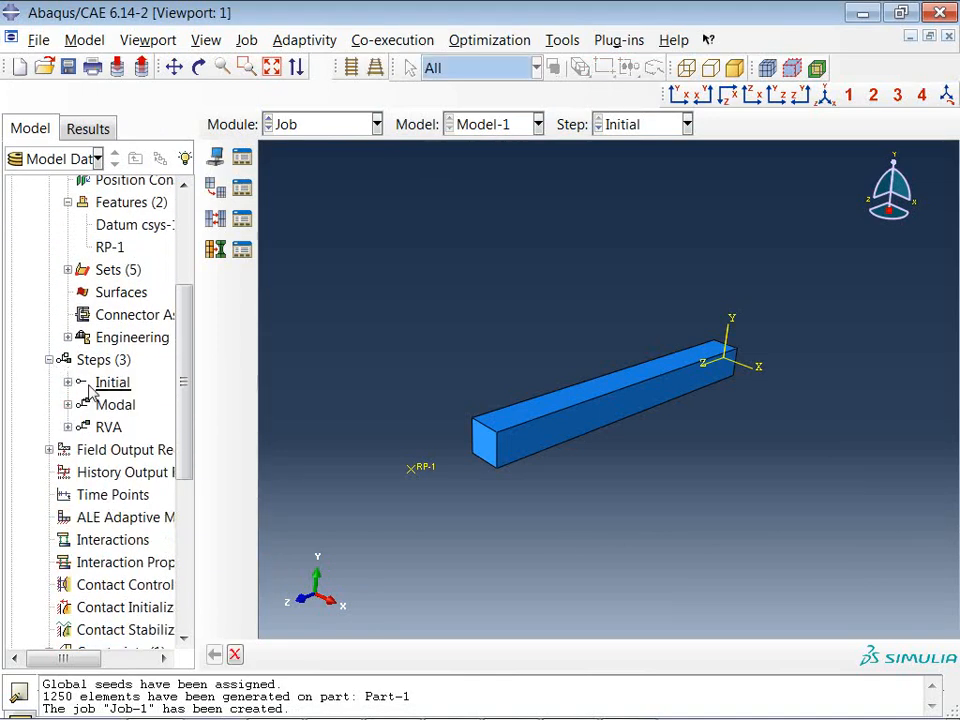
left_click(67, 404)
scroll(110, 387, "down", 2)
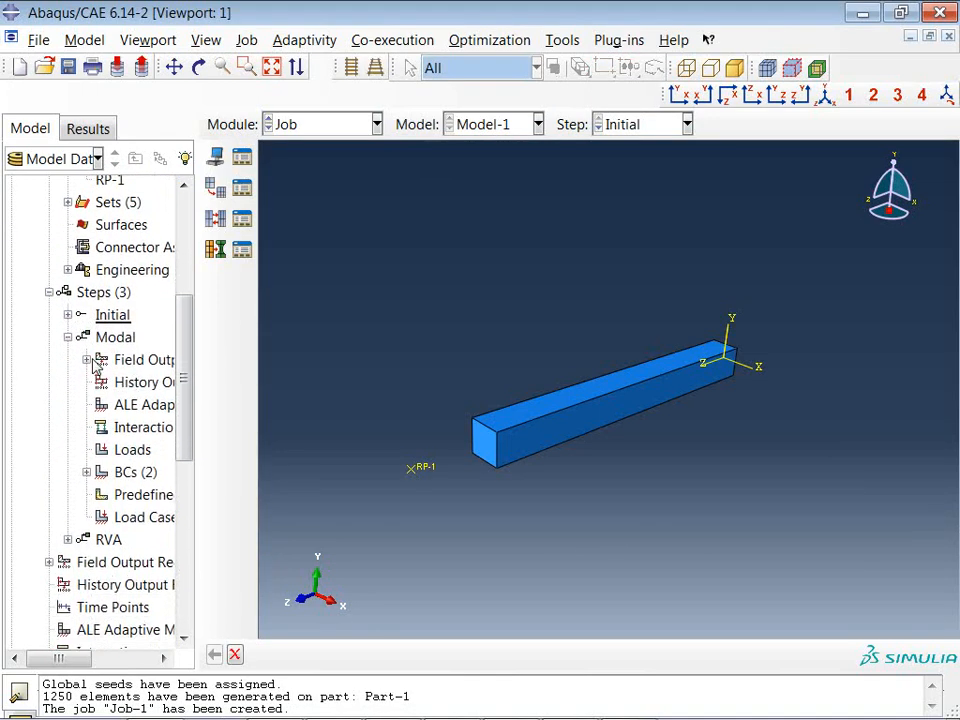
left_click(87, 359)
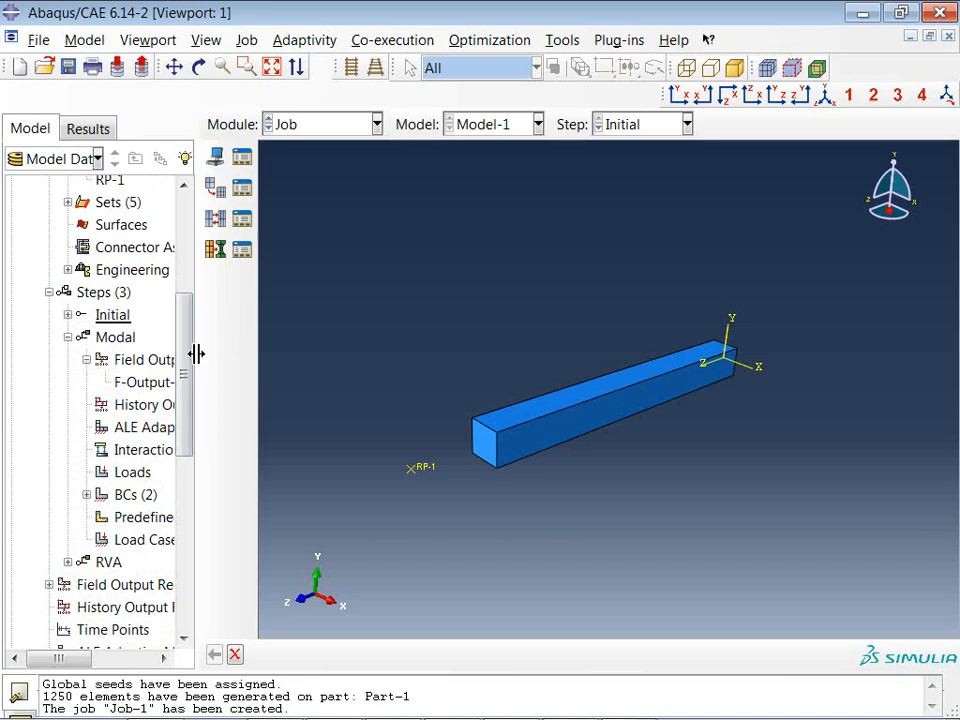
left_click_drag(195, 354, 295, 356)
double_click(172, 381)
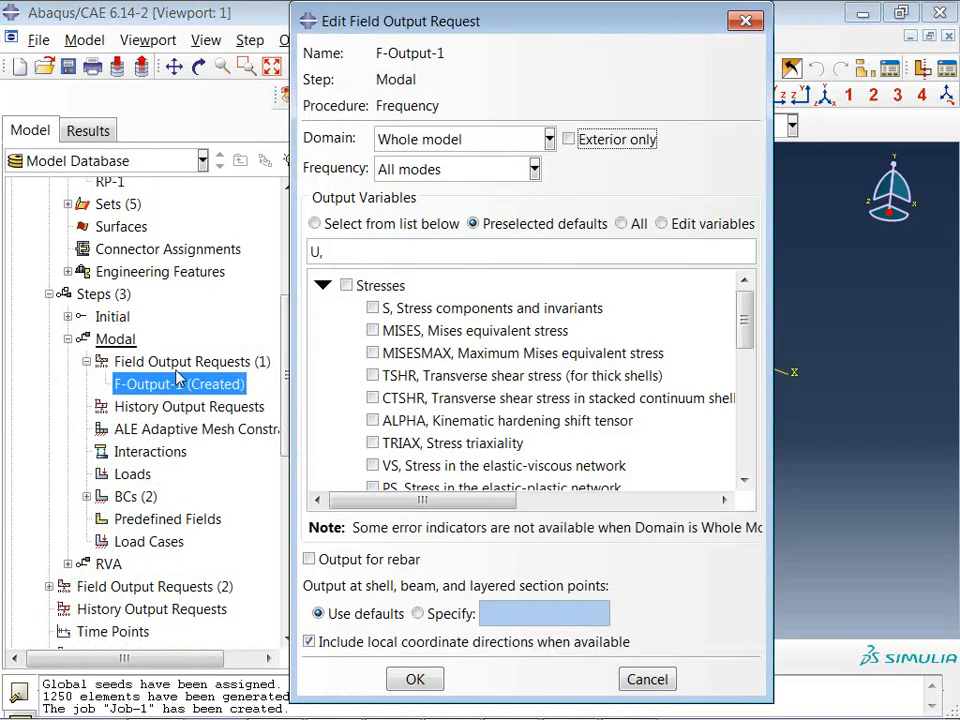
Add stress components (S) and Mises equivalent stress (MISES) to the Modal step's field output alongside U, and accept the request.
scroll(343, 315, "down", 8)
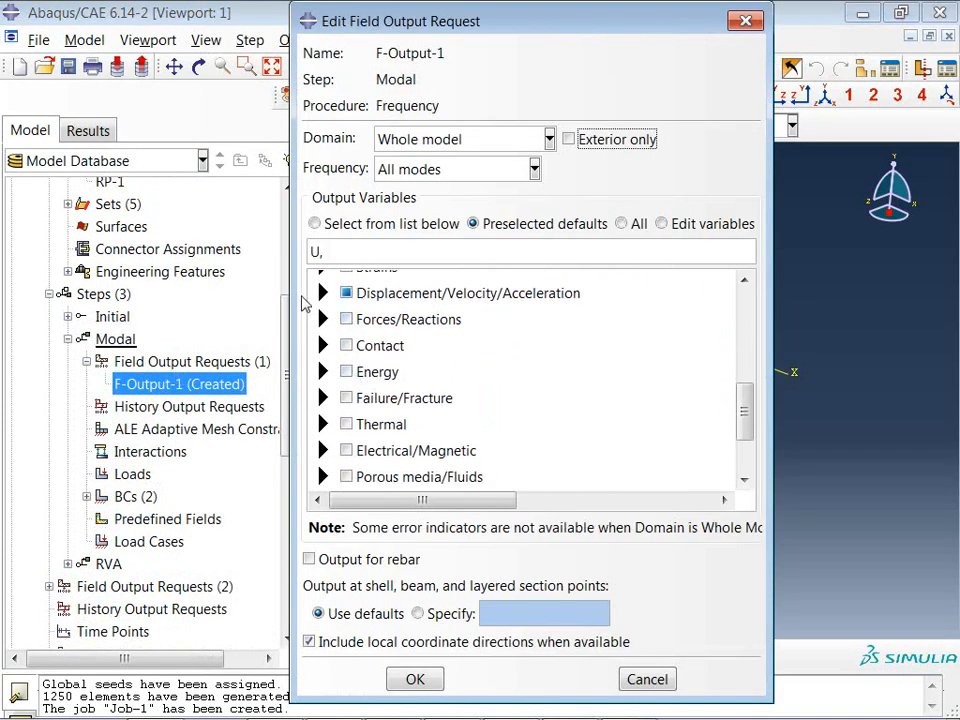
left_click(322, 293)
scroll(370, 350, "up", 10)
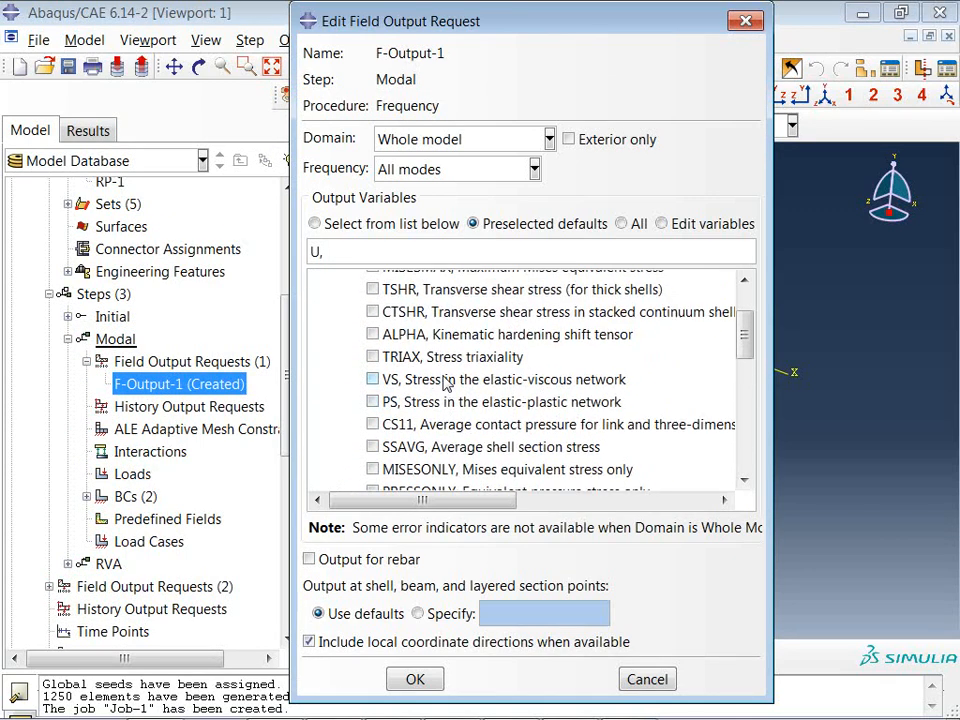
scroll(375, 365, "up", 1)
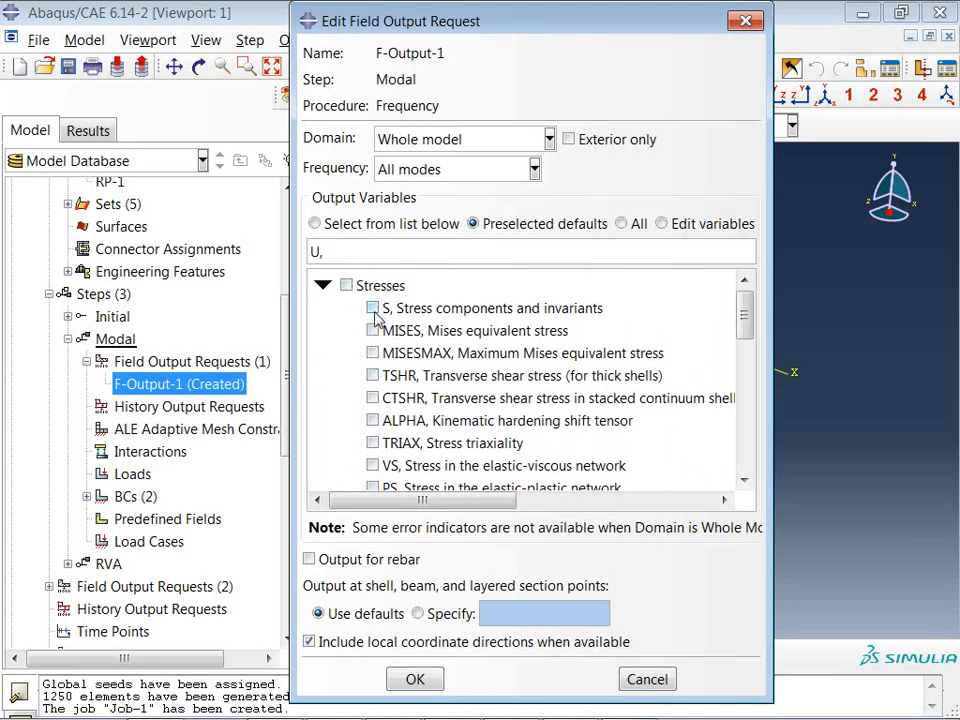
left_click(372, 330)
left_click(372, 308)
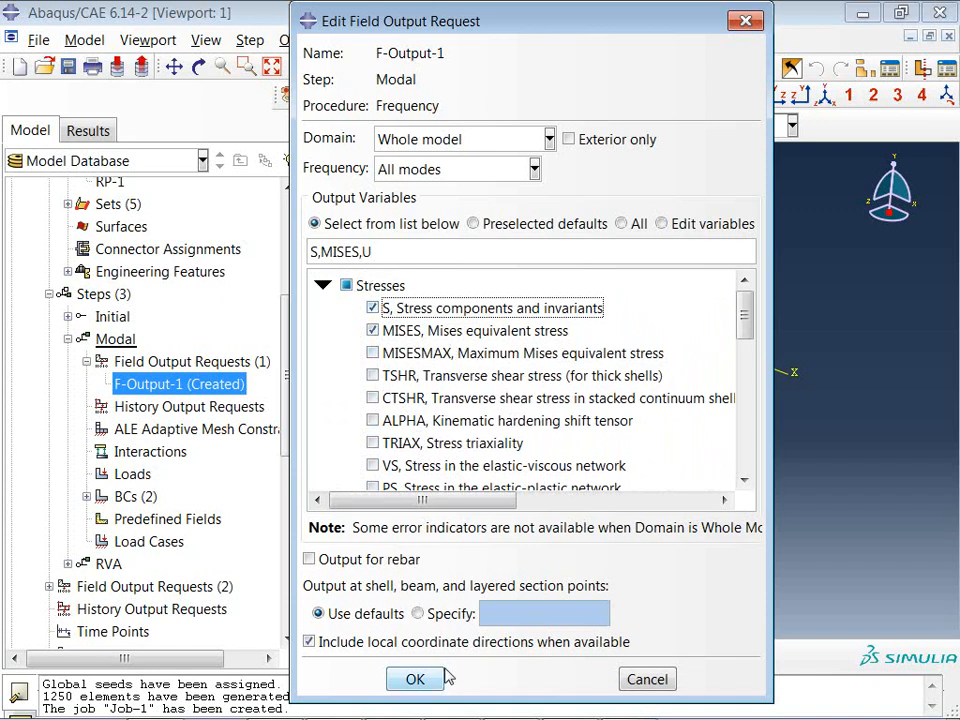
left_click(414, 680)
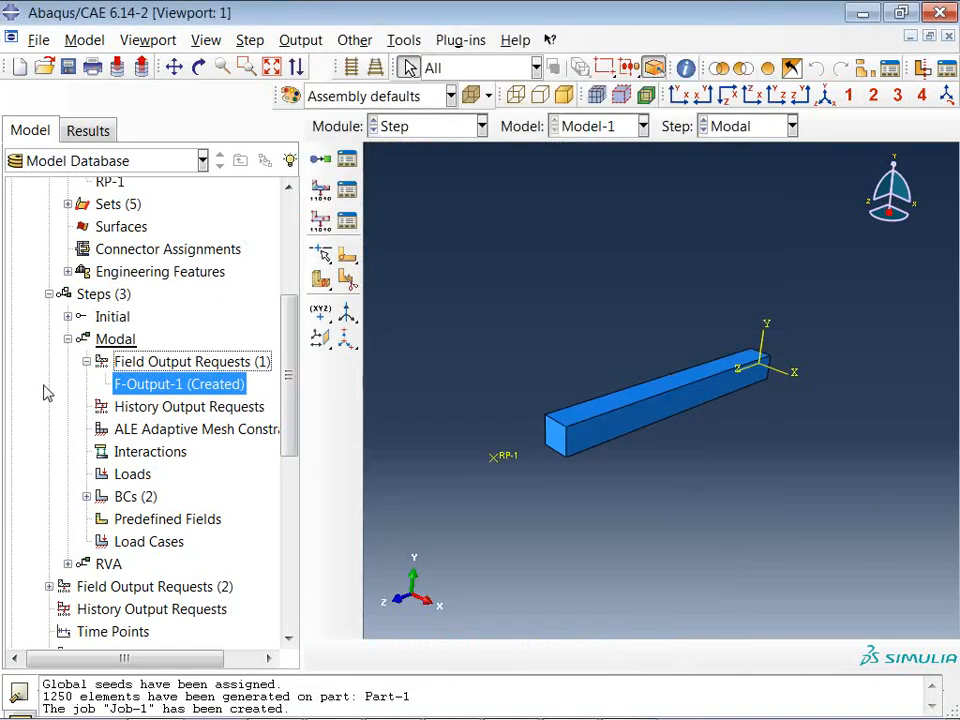
Add root mean square of displacements and rotations (RU) to the RVA step's field output request F-Output-2.
left_click(68, 339)
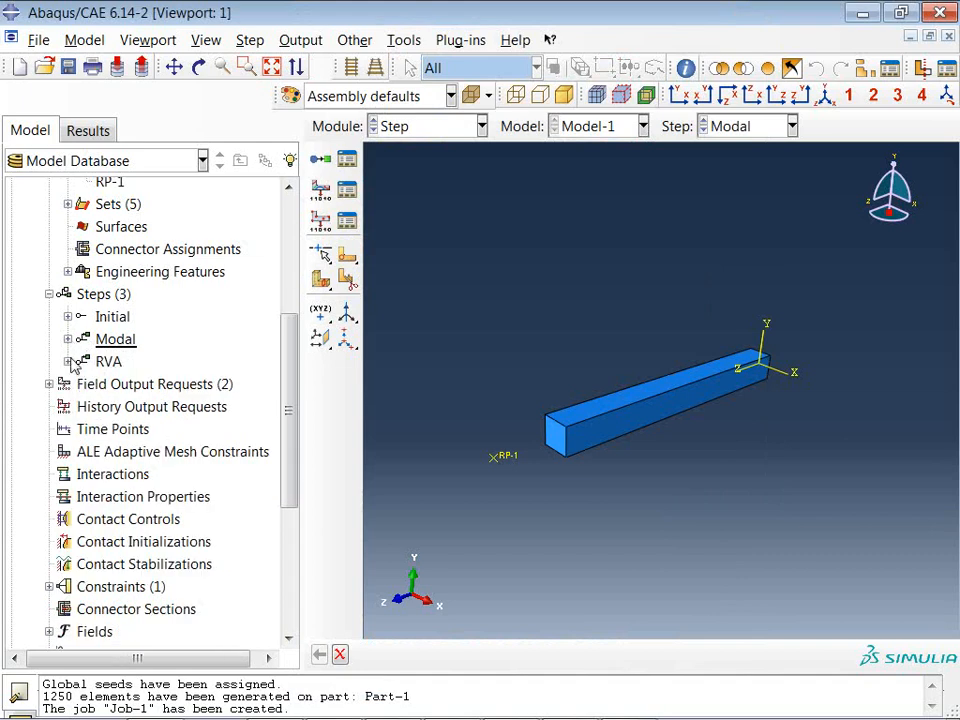
left_click(68, 361)
left_click(87, 384)
double_click(130, 406)
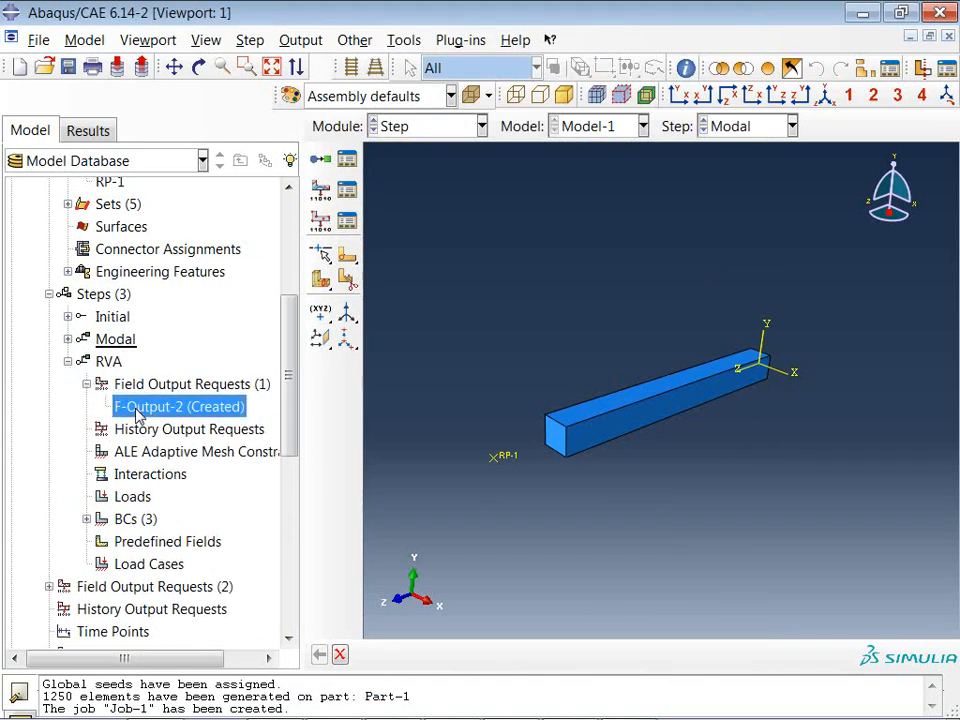
left_click_drag(604, 238, 458, 68)
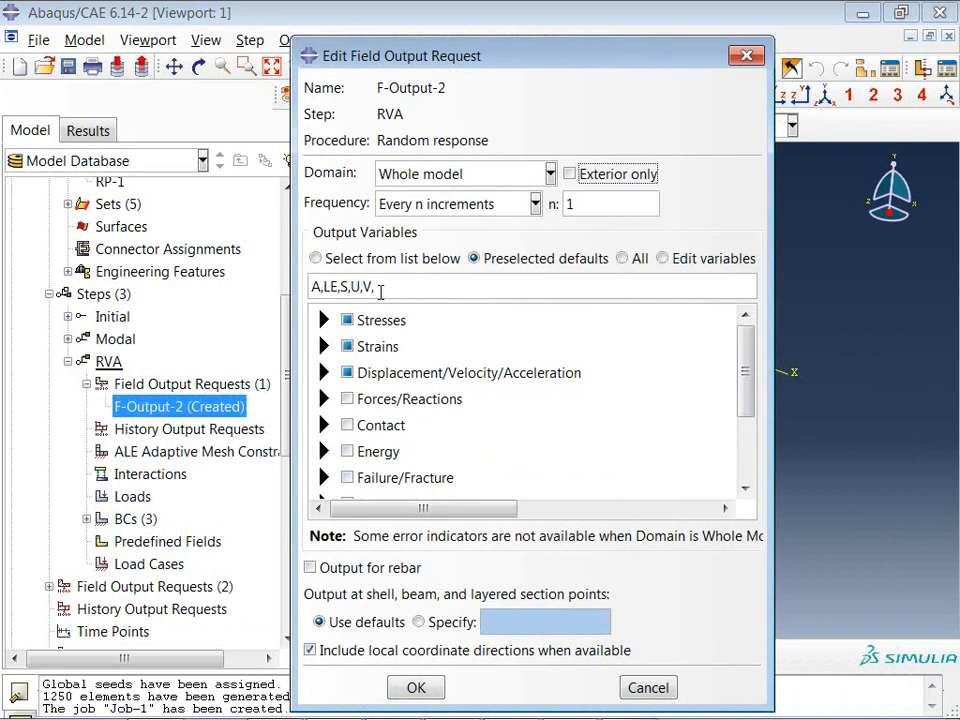
left_click(323, 372)
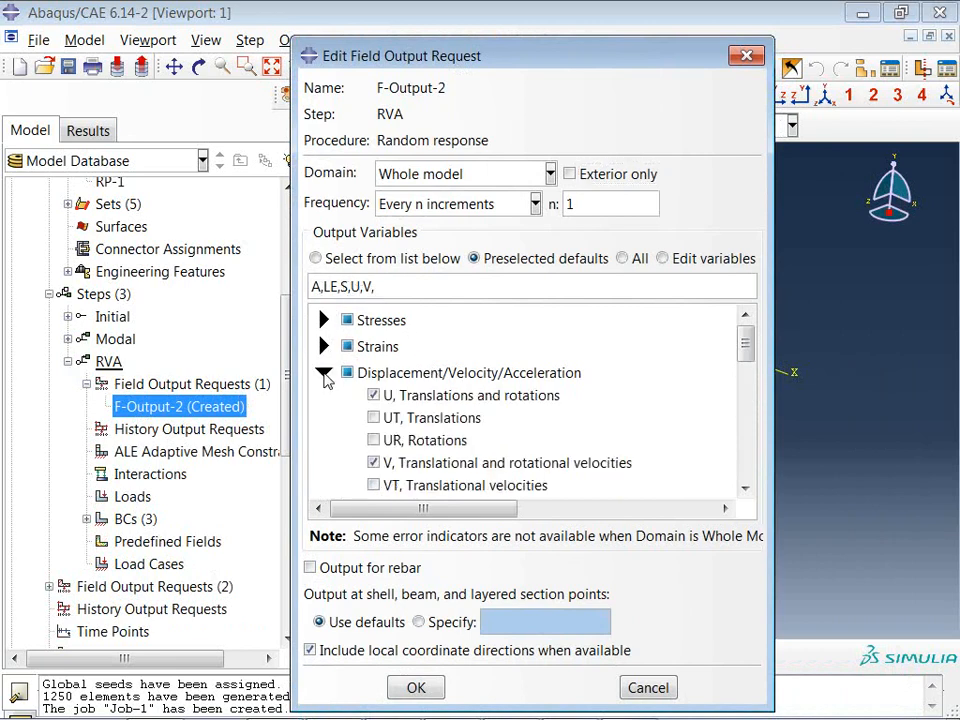
left_click(323, 373)
left_click(325, 376)
scroll(420, 440, "down", 3)
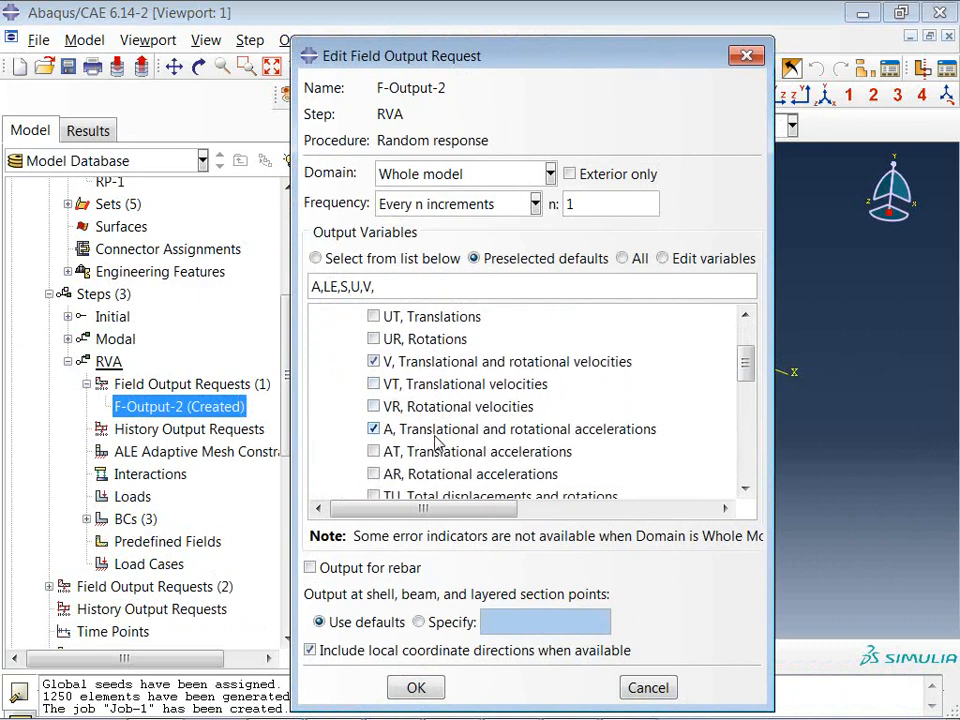
scroll(510, 455, "down", 2)
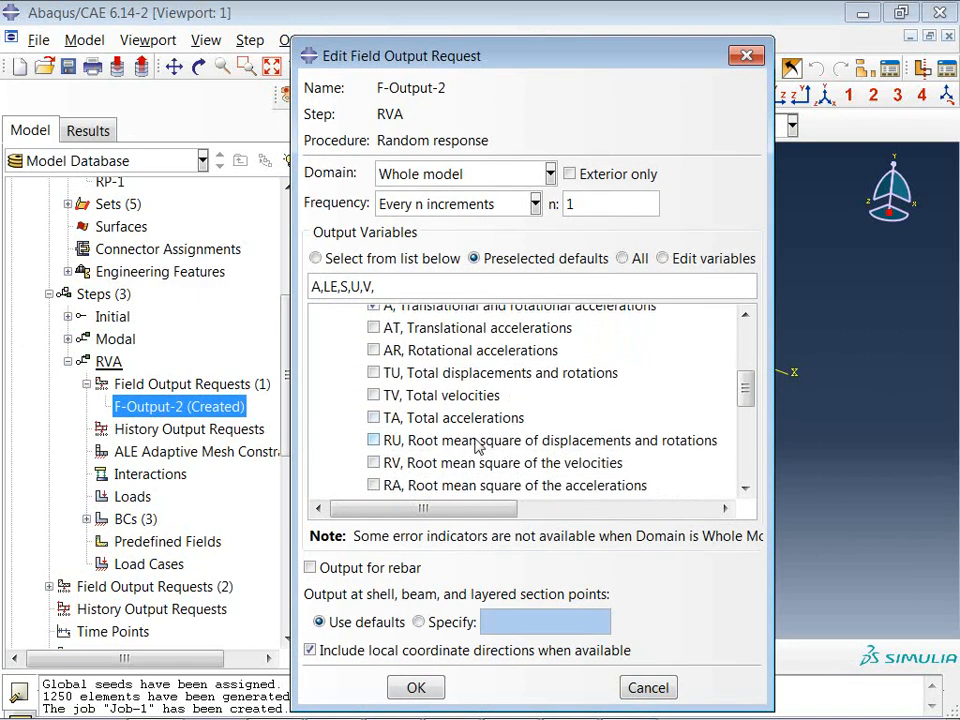
left_click(476, 442)
Add Mises equivalent stress (MISES) to the RVA step's field output variables and accept the request.
scroll(455, 443, "up", 3)
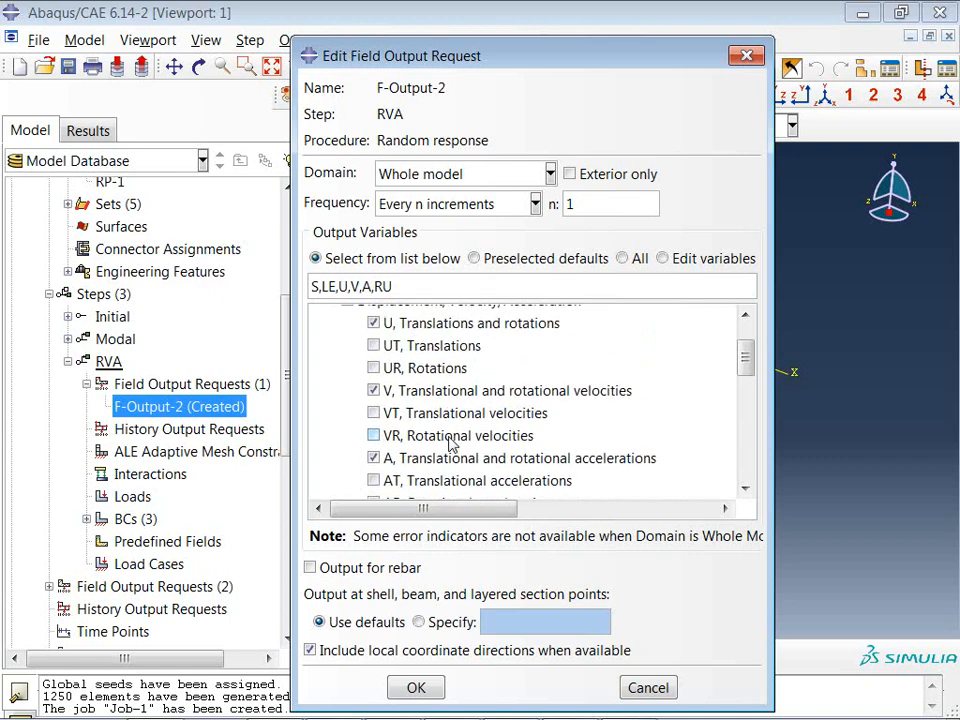
scroll(437, 440, "up", 3)
left_click(326, 318)
scroll(468, 445, "down", 5)
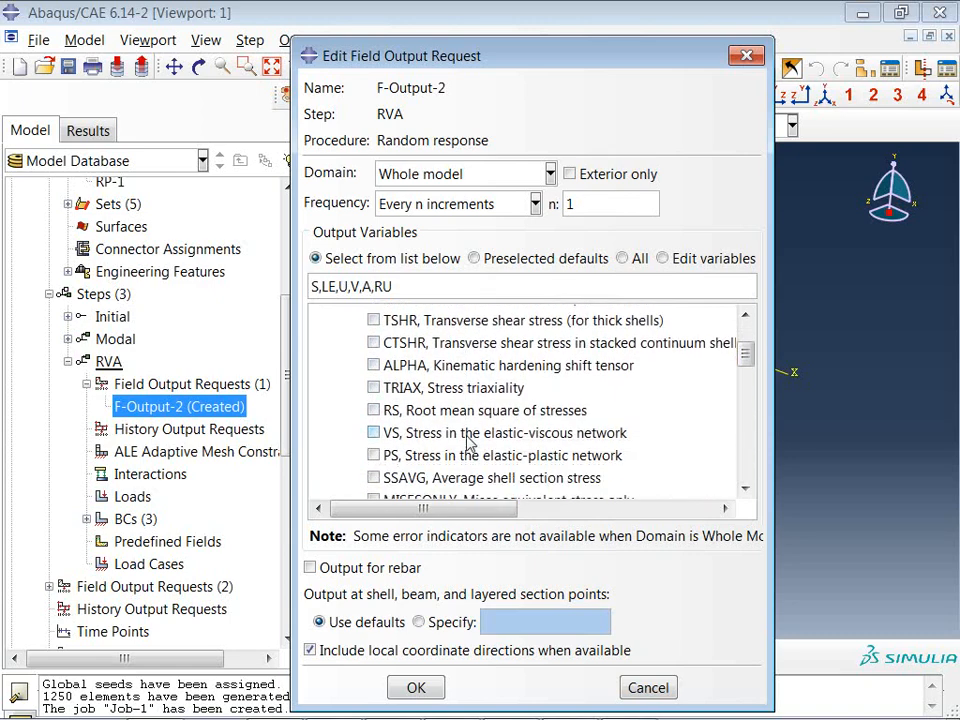
scroll(468, 443, "down", 2)
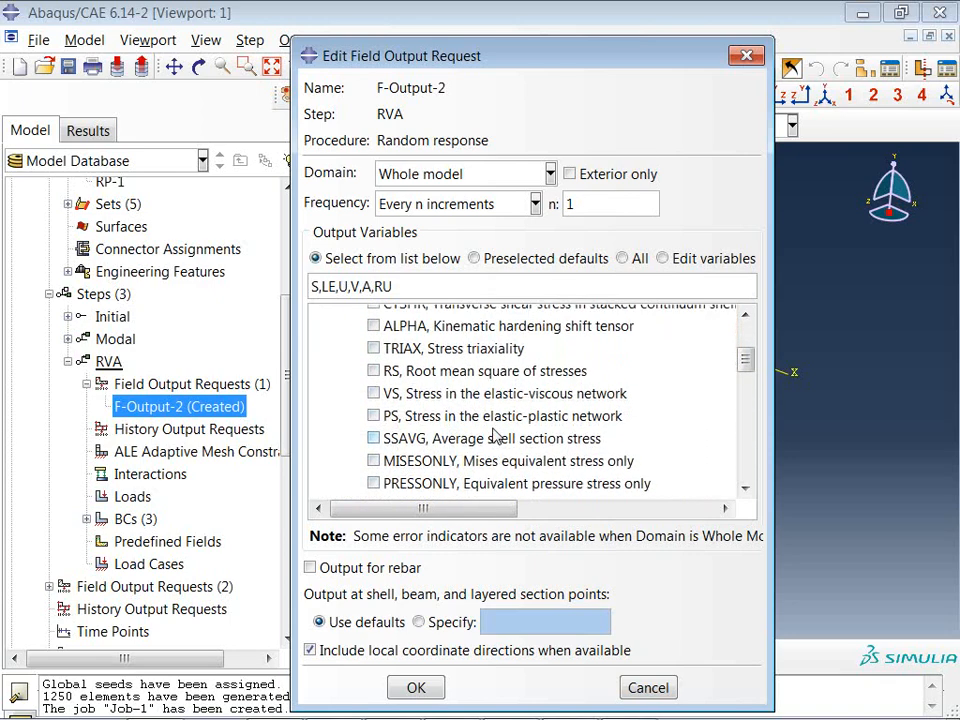
scroll(493, 437, "up", 5)
left_click(373, 365)
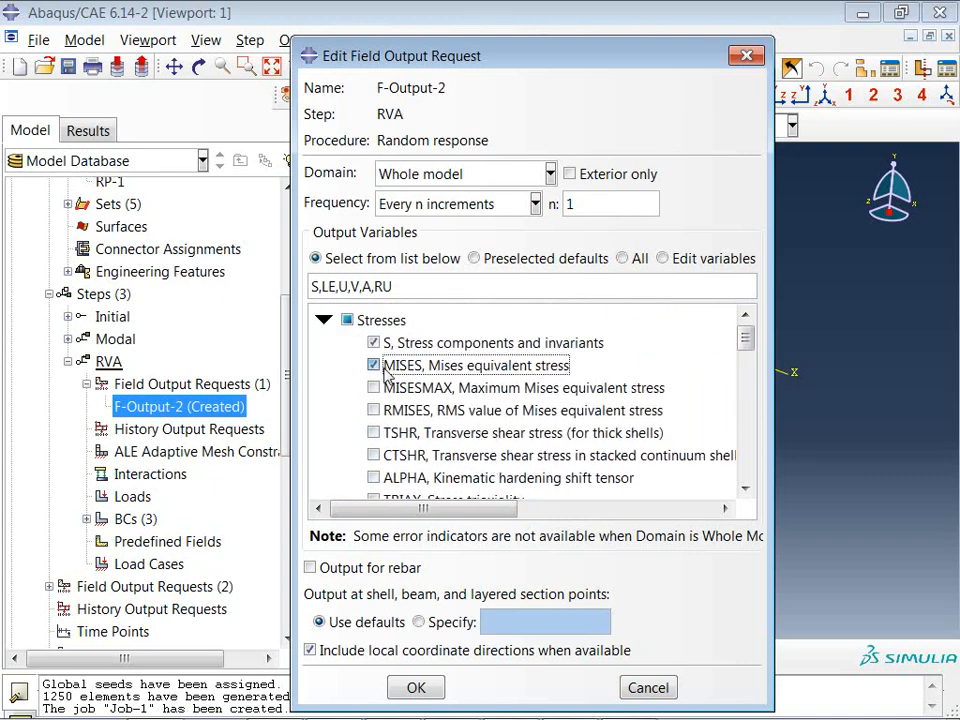
left_click(323, 319)
scroll(484, 414, "down", 1)
scroll(484, 414, "down", 6)
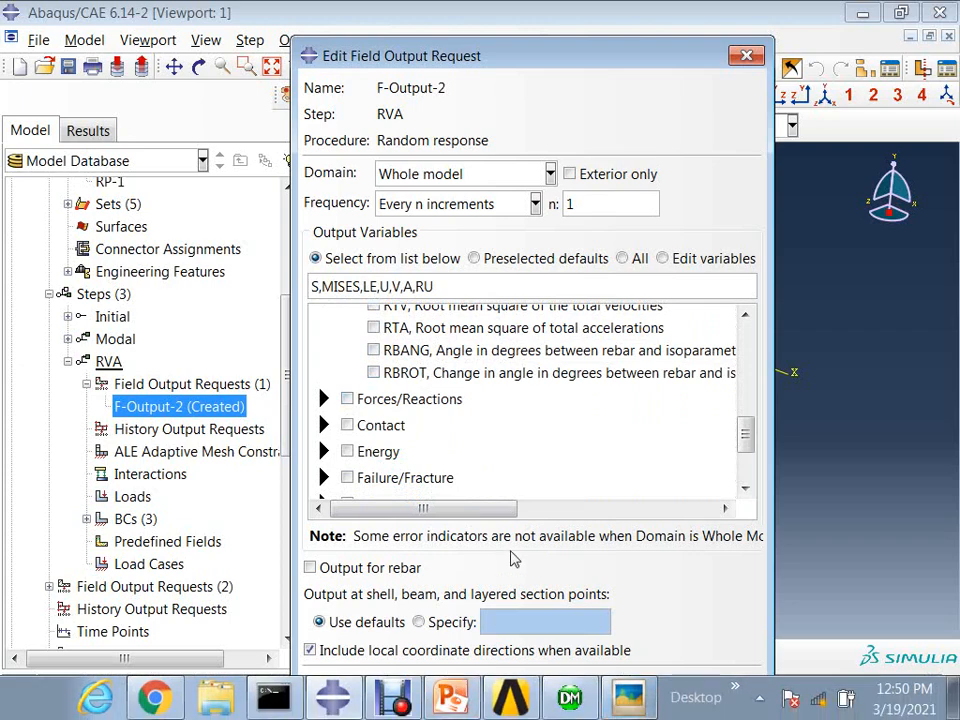
left_click_drag(637, 40, 606, 28)
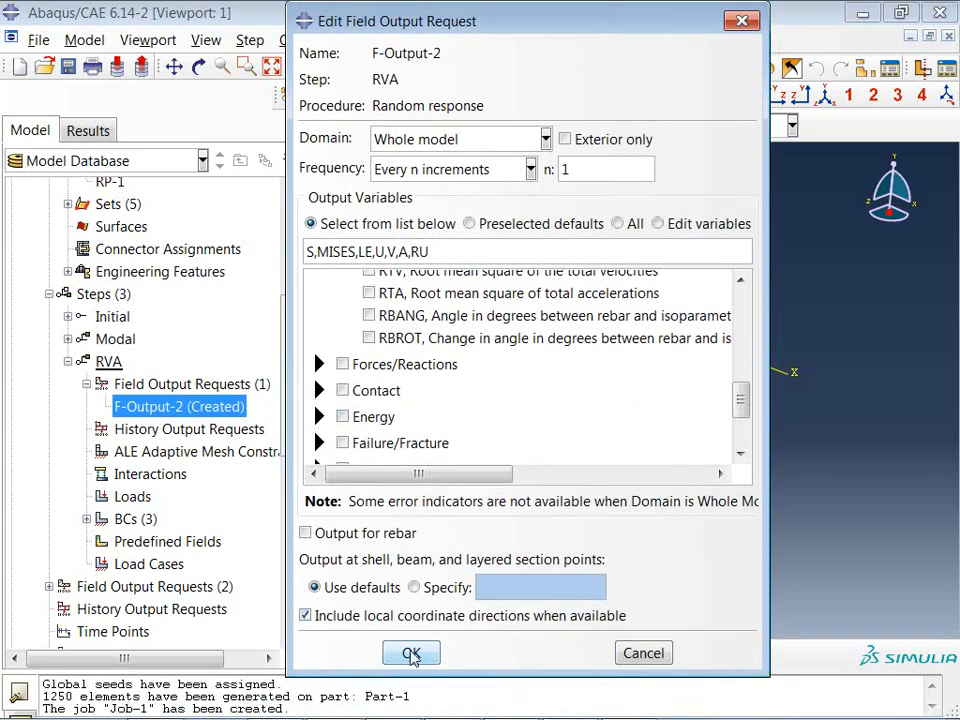
left_click(411, 654)
Submit Job-1 for analysis from the Job module, agreeing to continue without history output.
left_click(437, 128)
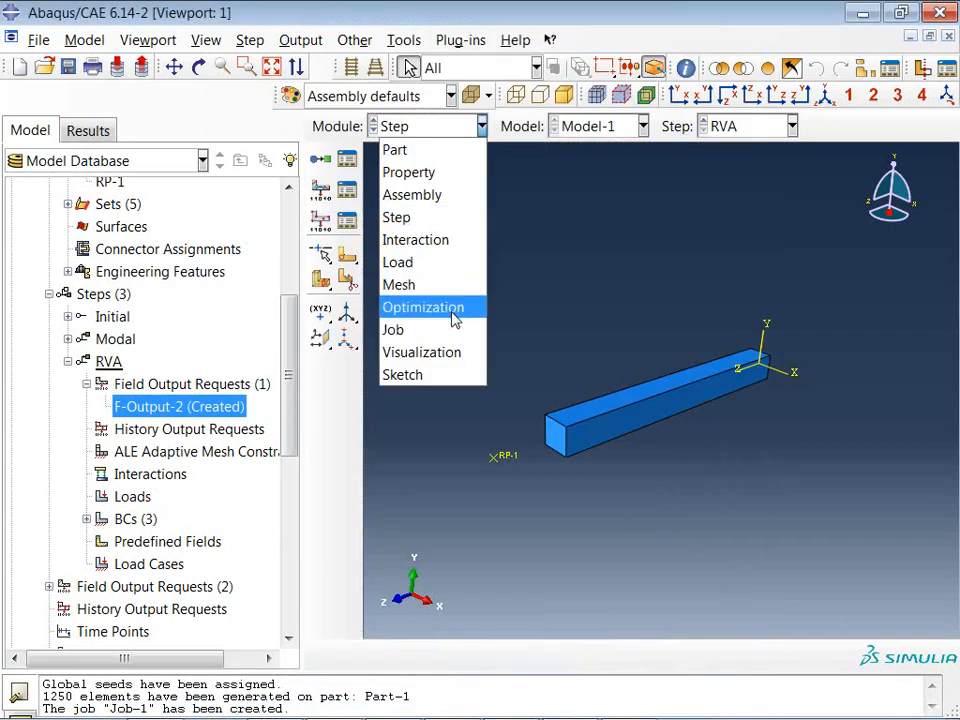
left_click(425, 328)
left_click(347, 158)
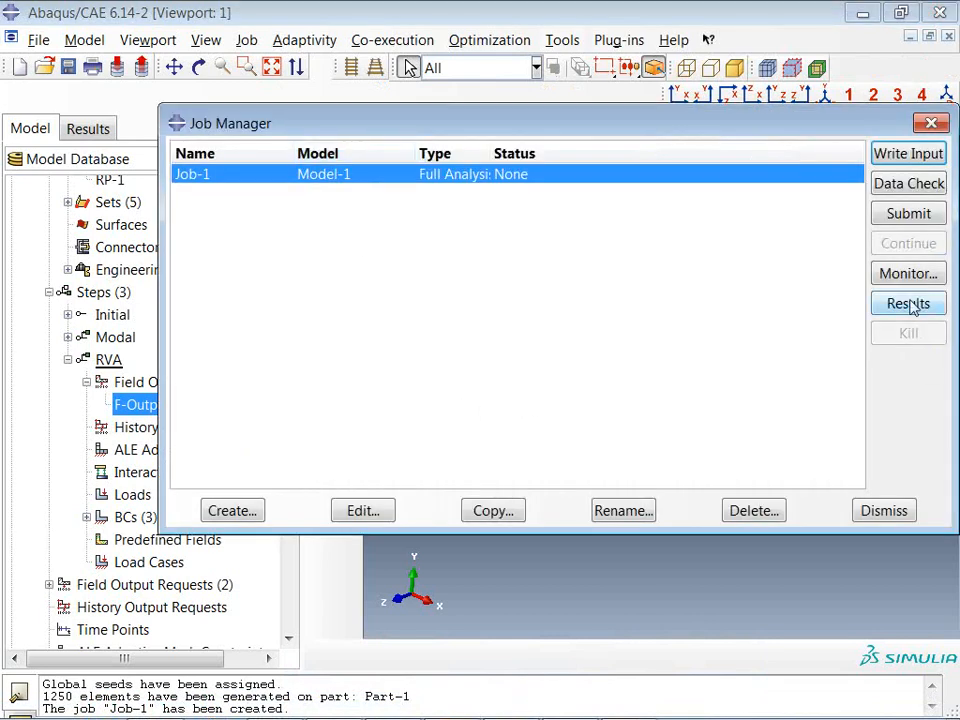
left_click(908, 216)
left_click(70, 207)
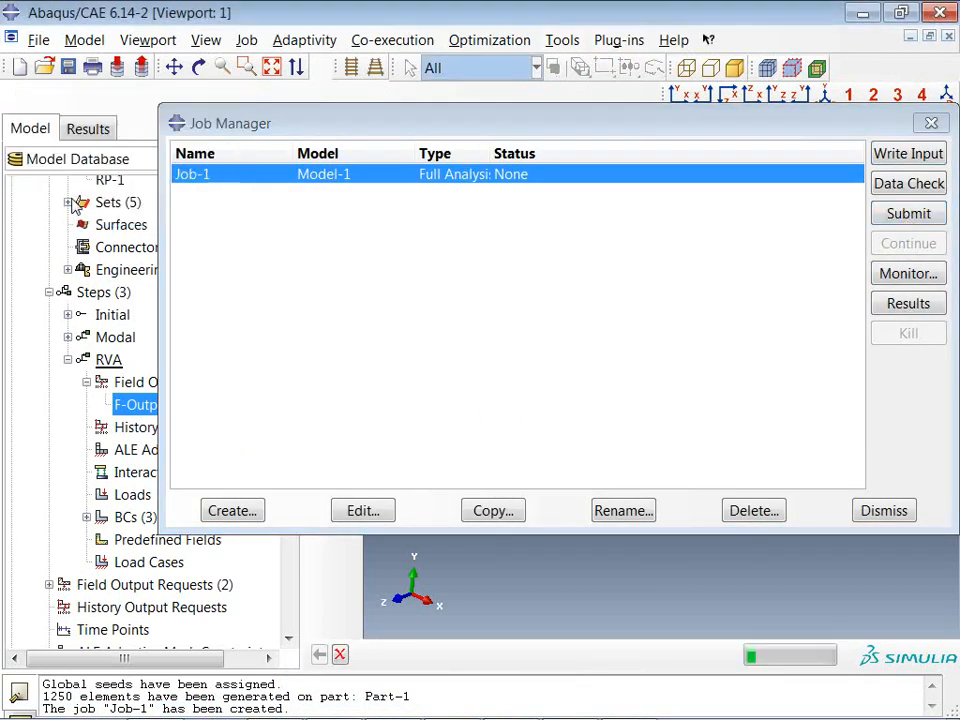
left_click(386, 457)
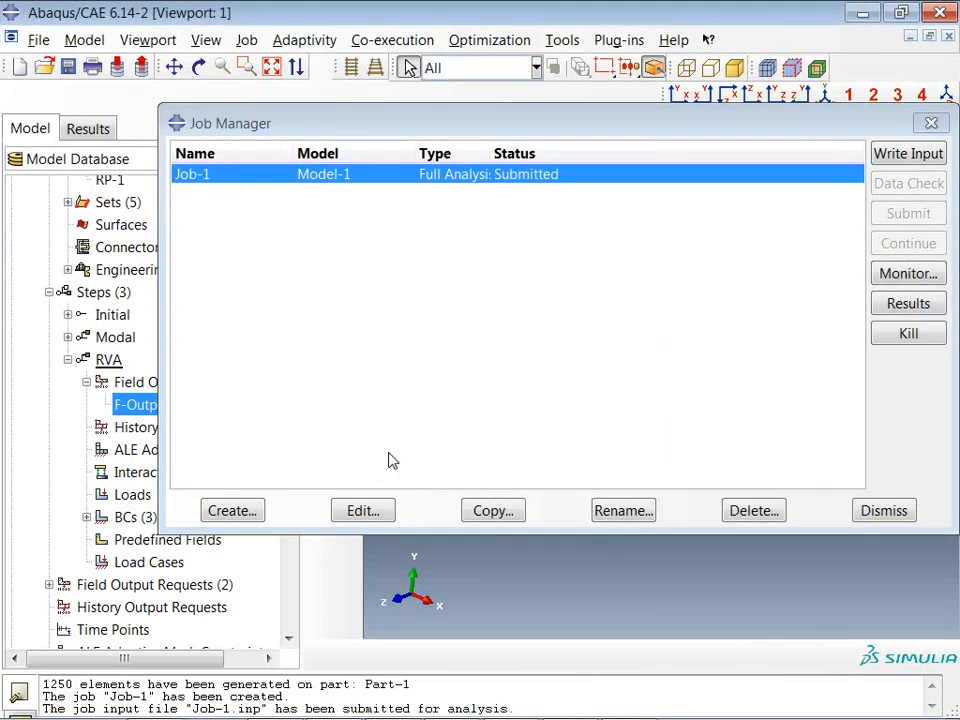
Monitor Job-1 until it completes, and open its results as a contour plot on the deformed shape.
left_click(910, 276)
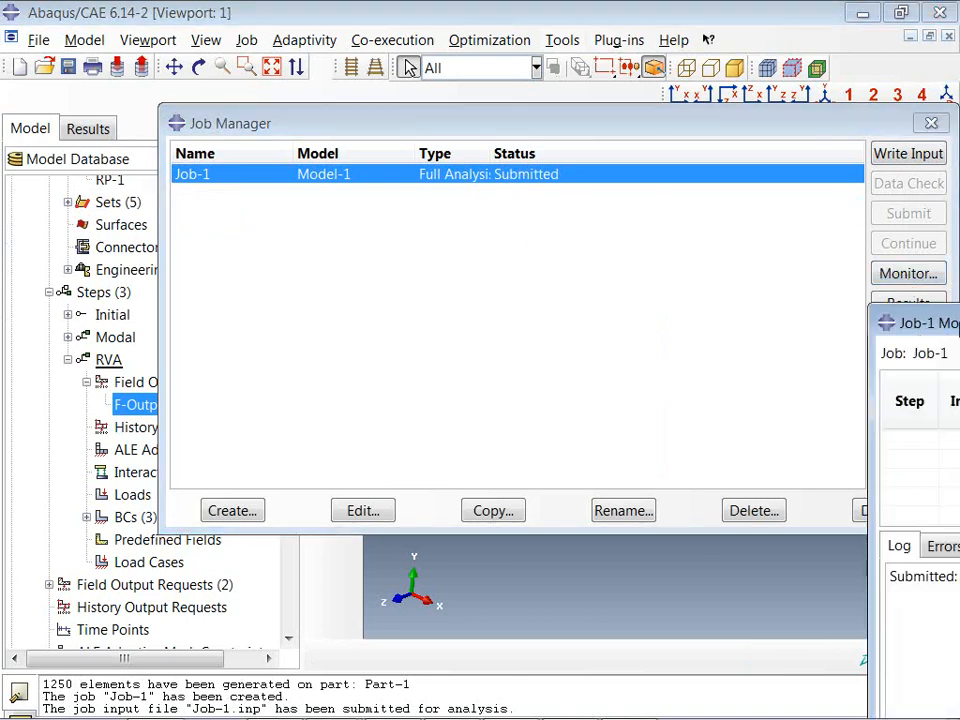
left_click_drag(920, 259, 111, 214)
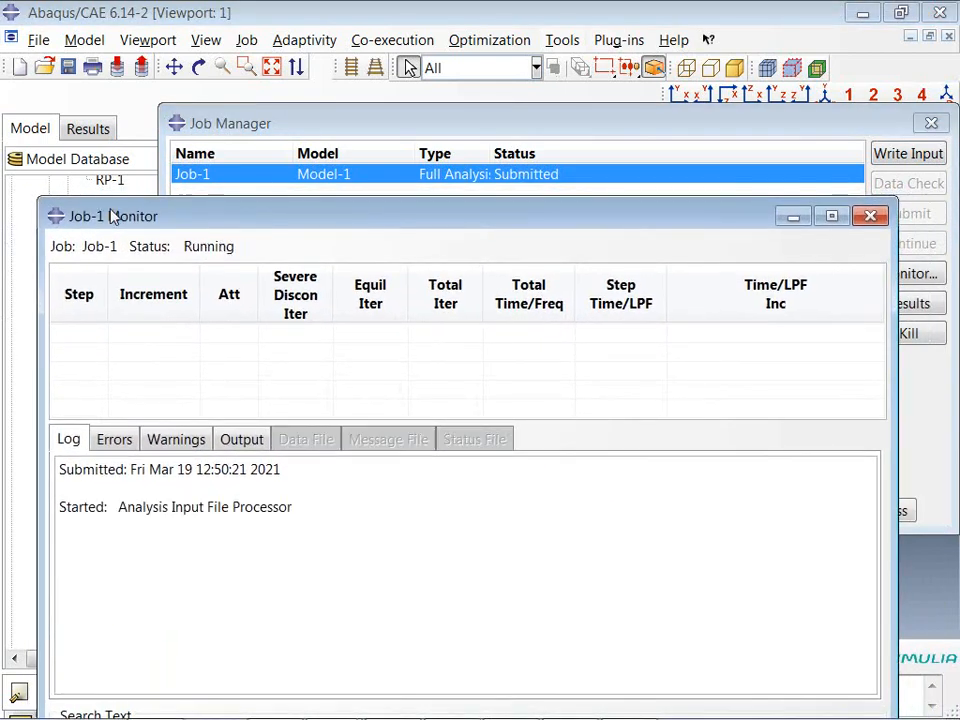
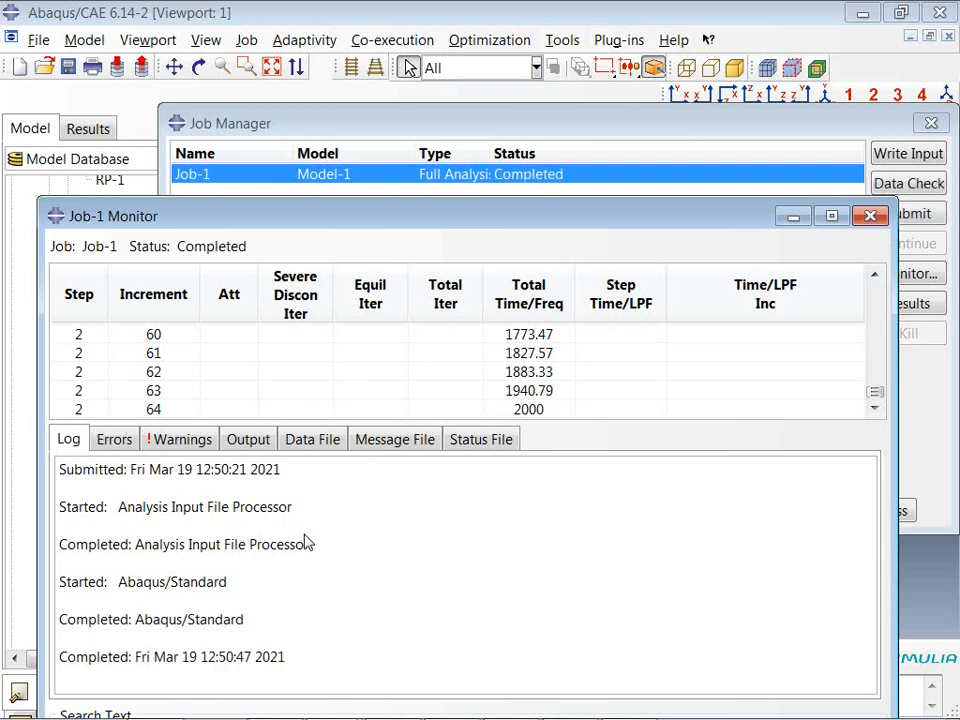
left_click(870, 217)
left_click(888, 305)
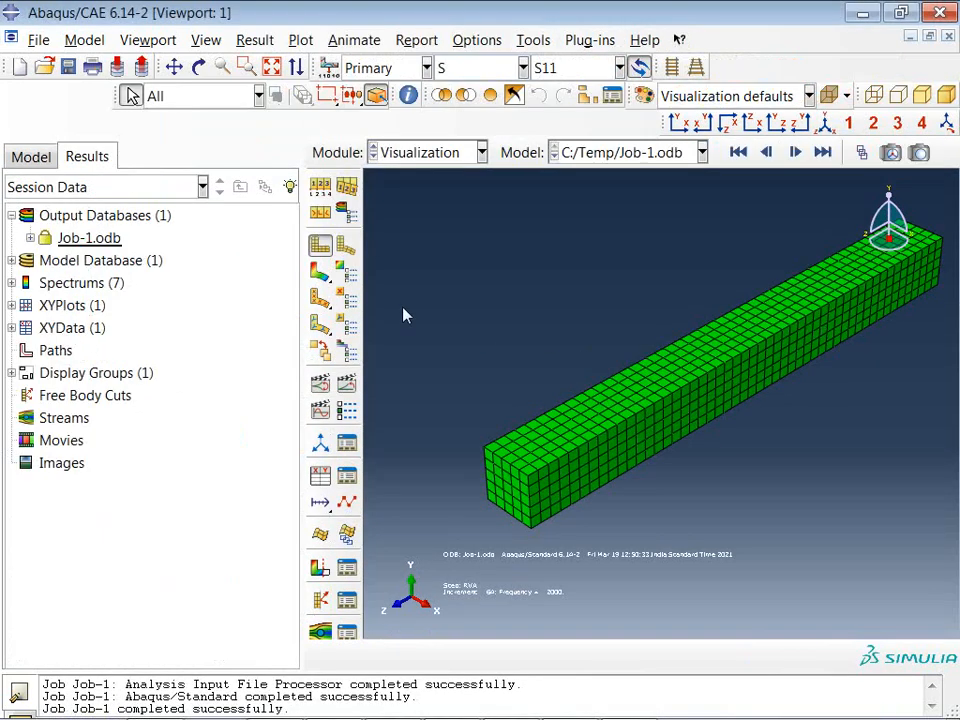
left_click(332, 276)
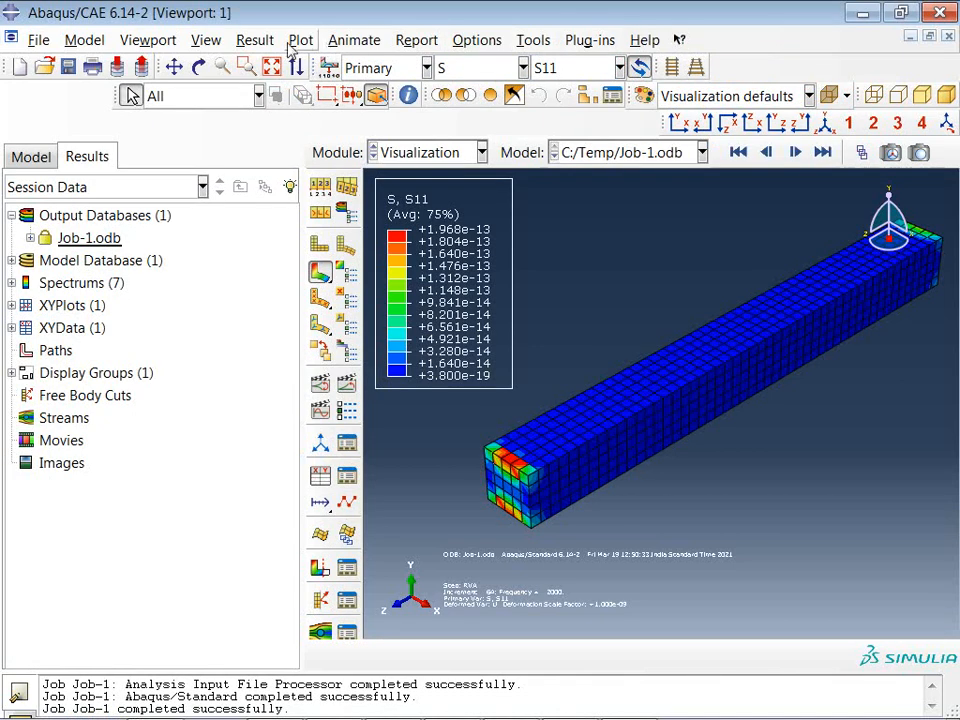
Examine the list of frames and their frequencies in the RVA step up to the final increment.
left_click(255, 40)
left_click(280, 66)
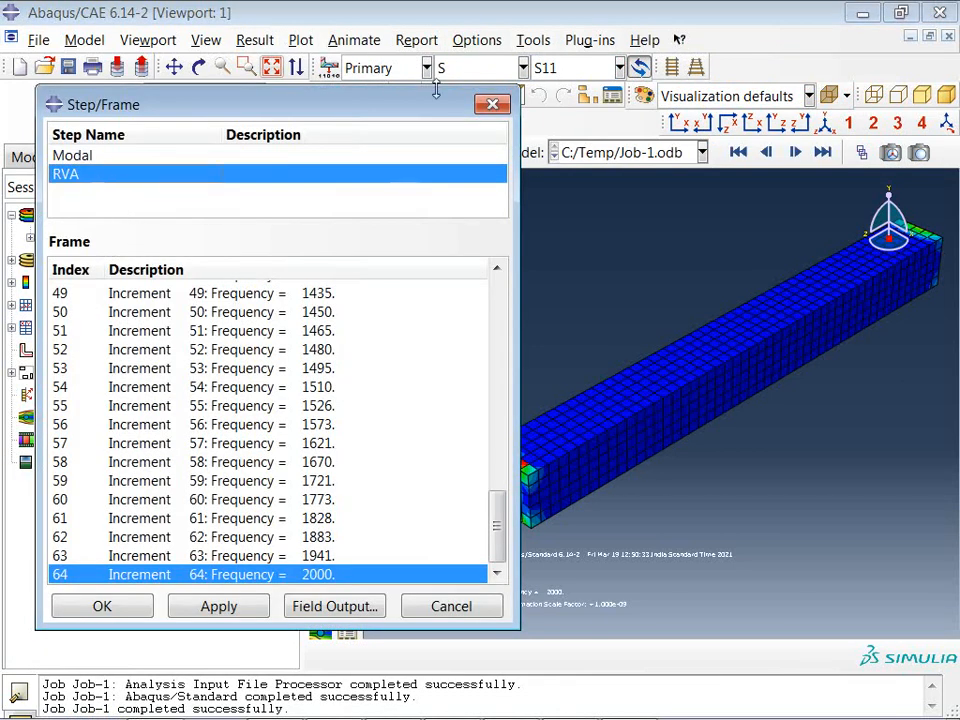
left_click_drag(518, 627, 412, 548)
left_click(832, 438)
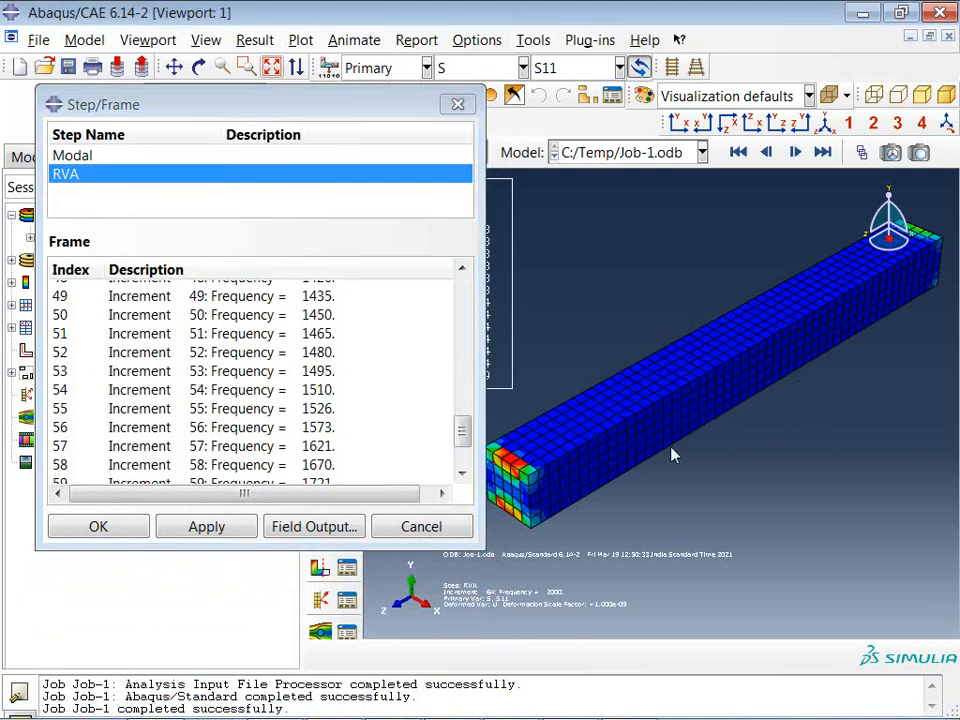
scroll(322, 388, "down", 2)
left_click(255, 478)
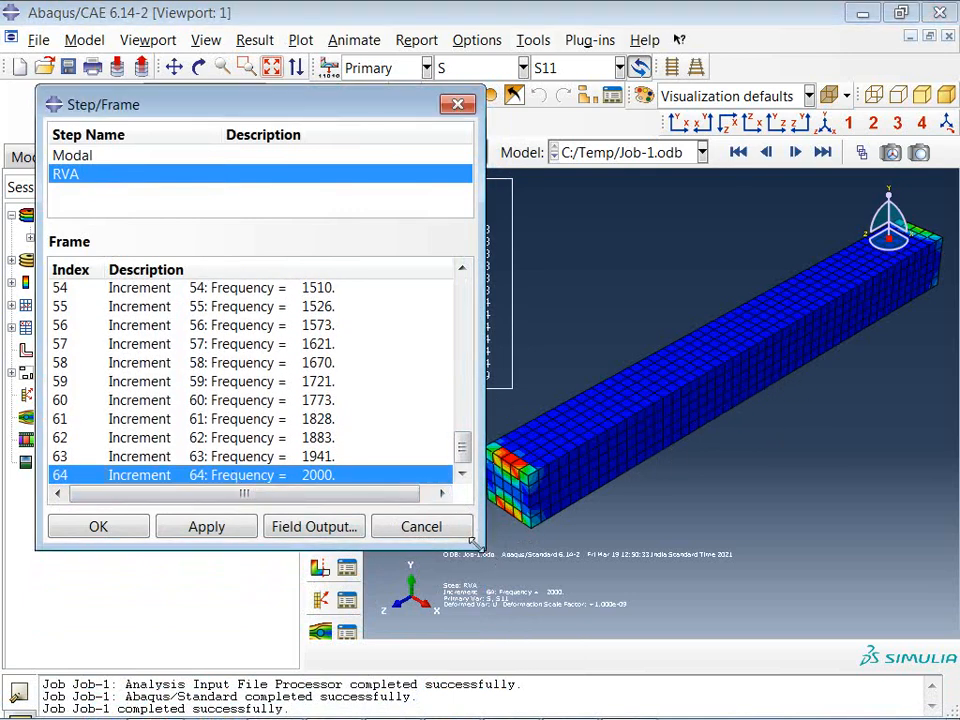
left_click_drag(476, 545, 425, 711)
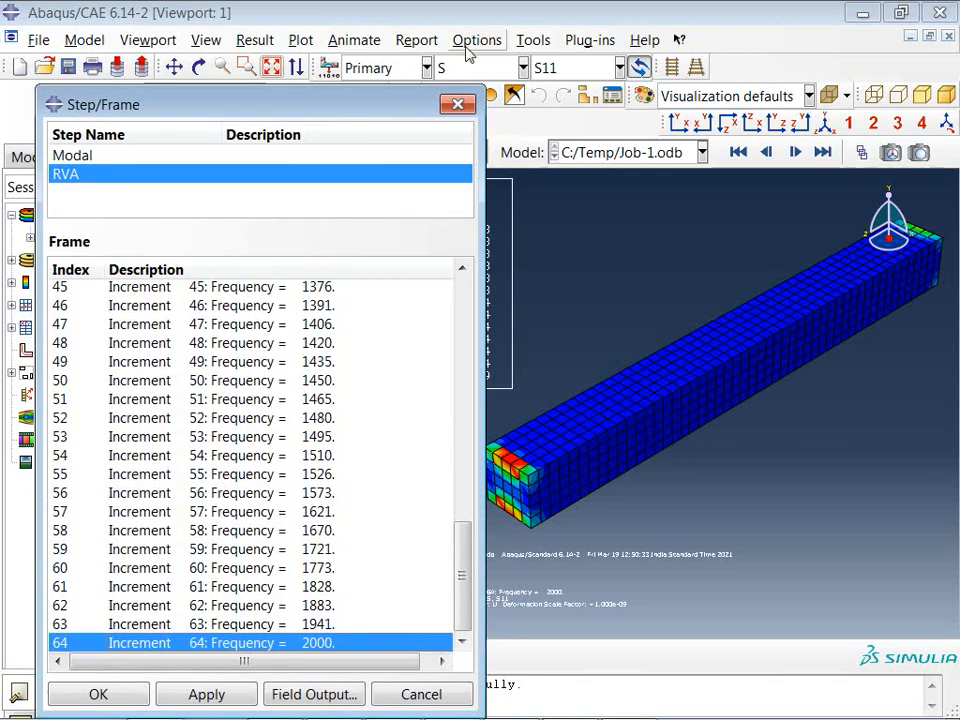
left_click(455, 106)
Switch the beam's contour plot from stress to displacement U, rotating the model to inspect it.
left_click_drag(589, 452, 620, 280)
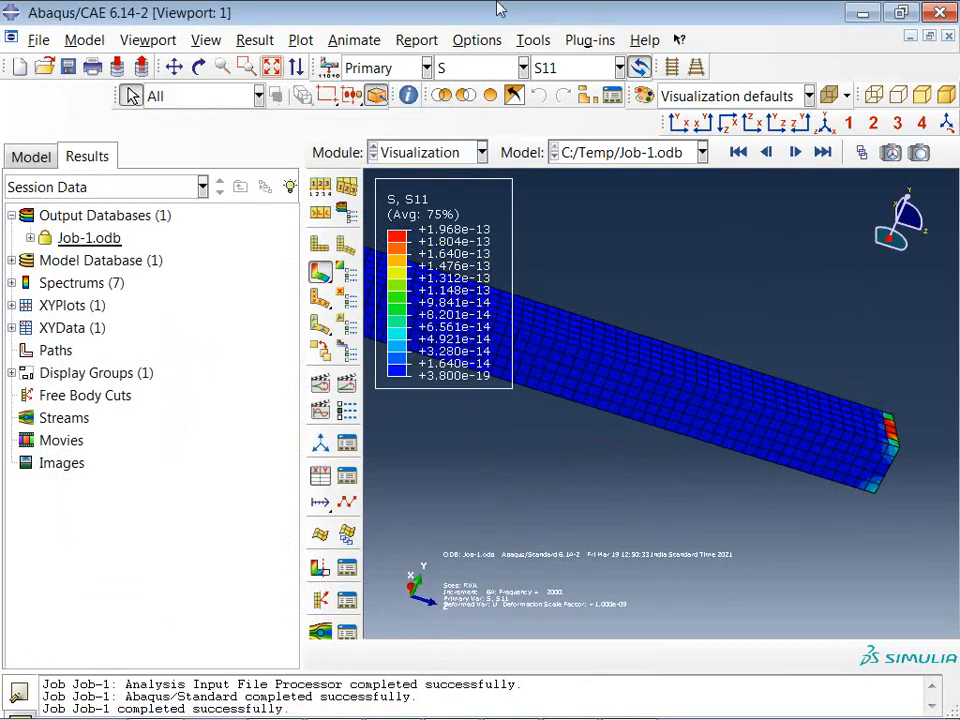
left_click(585, 72)
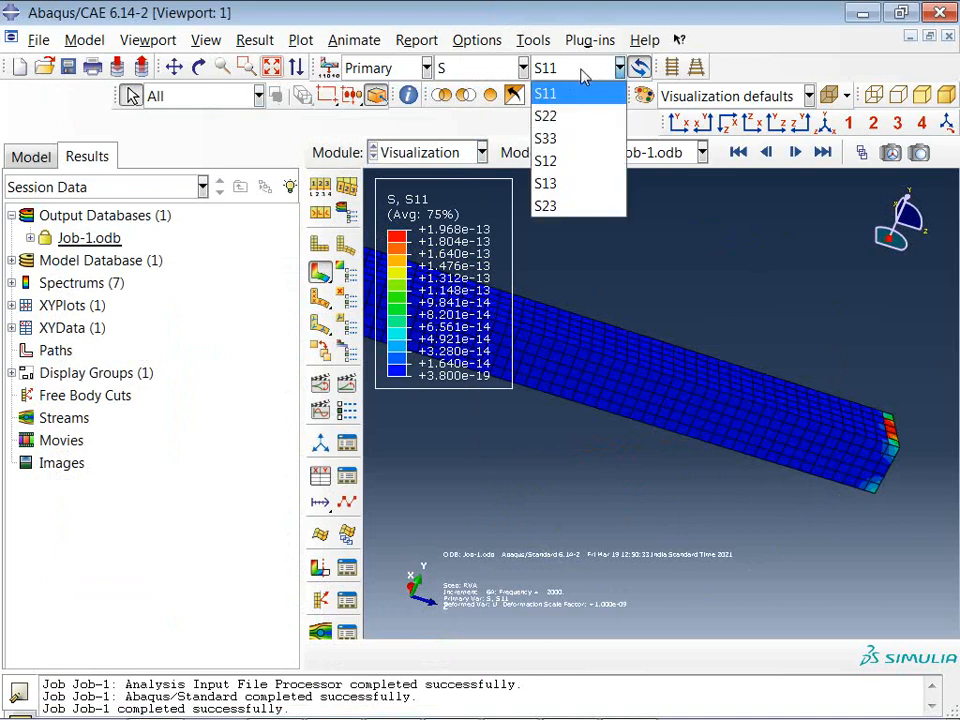
left_click(505, 77)
left_click(512, 70)
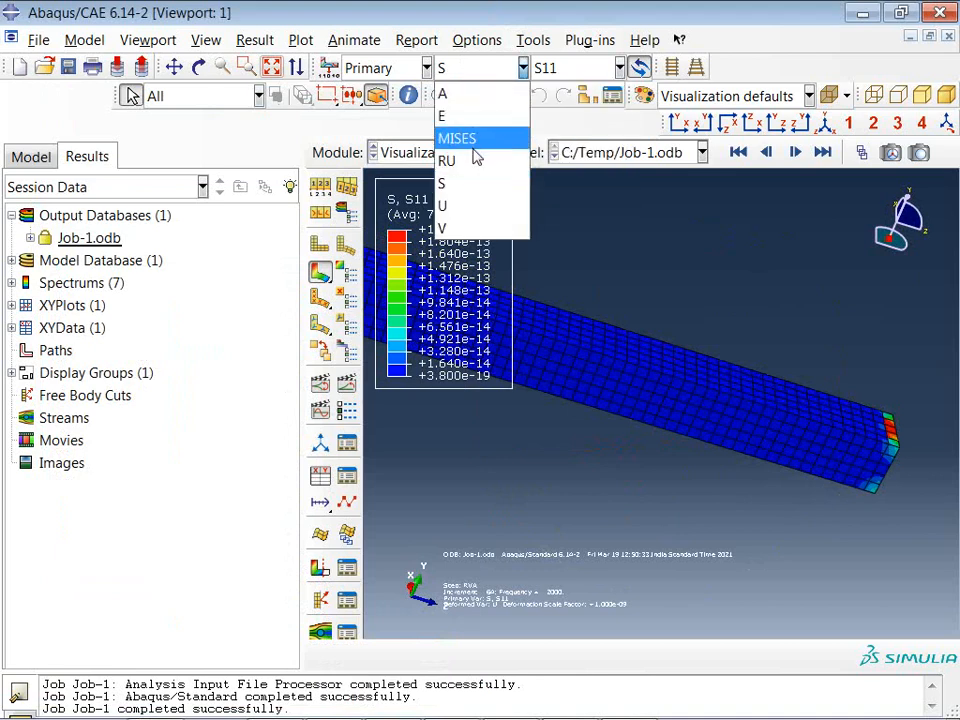
left_click(471, 207)
left_click_drag(574, 343, 640, 440, "ctrl+alt")
Contour the displacement component U2 and then U3 on the beam.
left_click(560, 68)
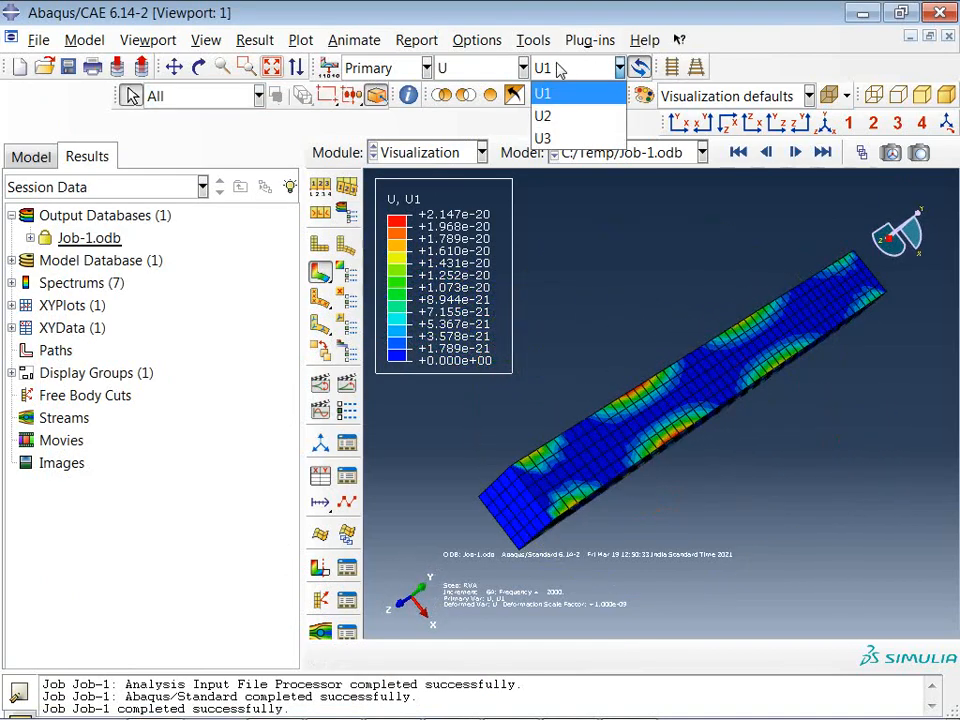
left_click(562, 116)
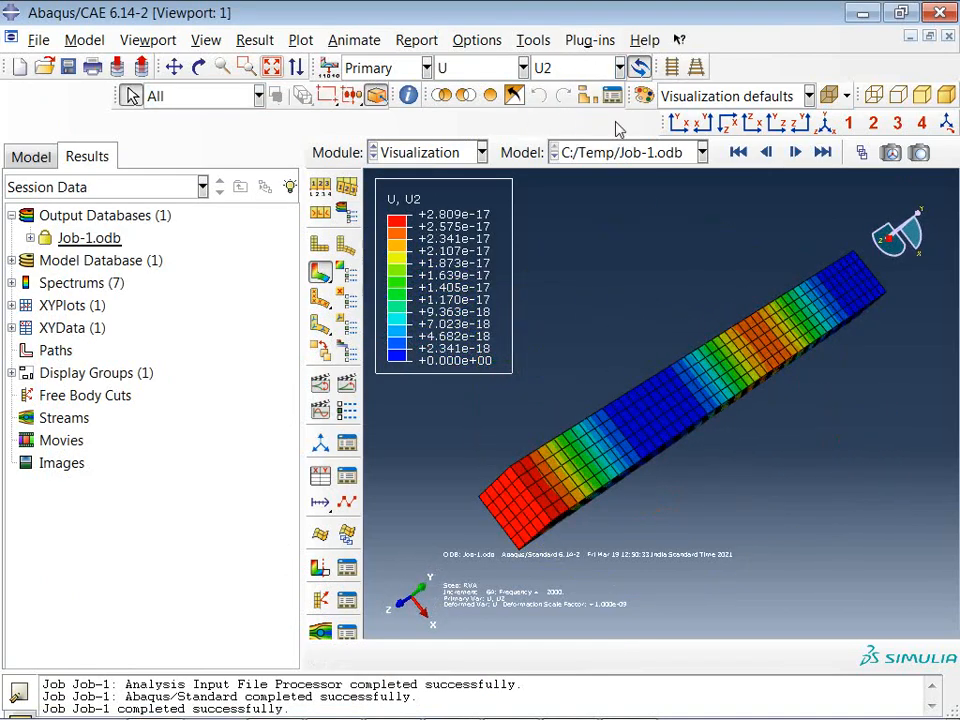
left_click(564, 66)
left_click(566, 139)
left_click_drag(735, 422, 715, 382, "ctrl+alt")
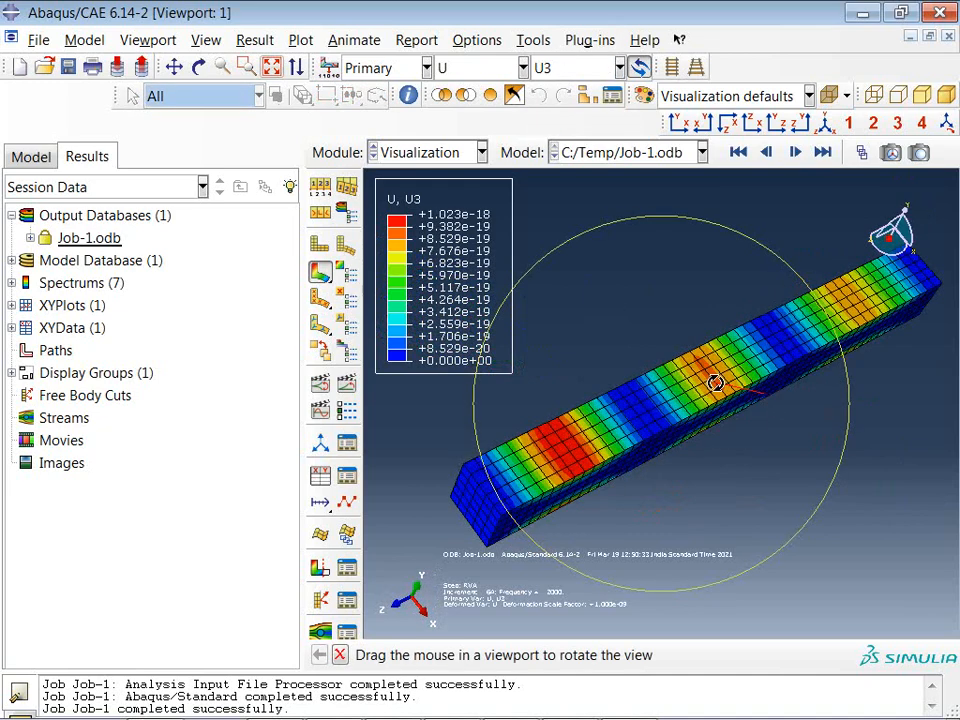
left_click(330, 477)
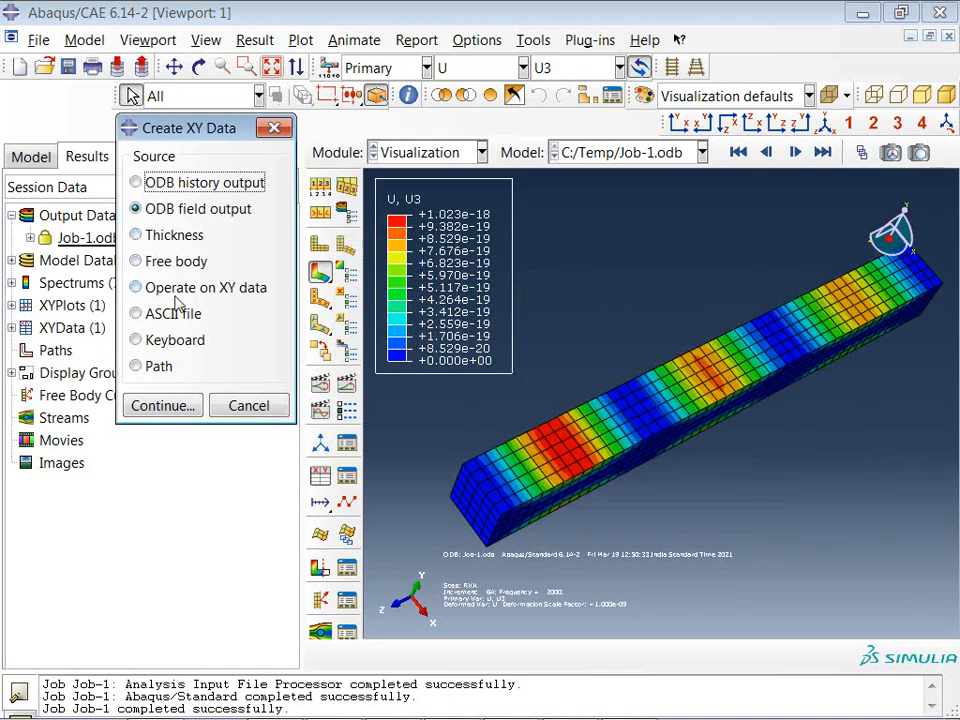
left_click(133, 366)
left_click(165, 406)
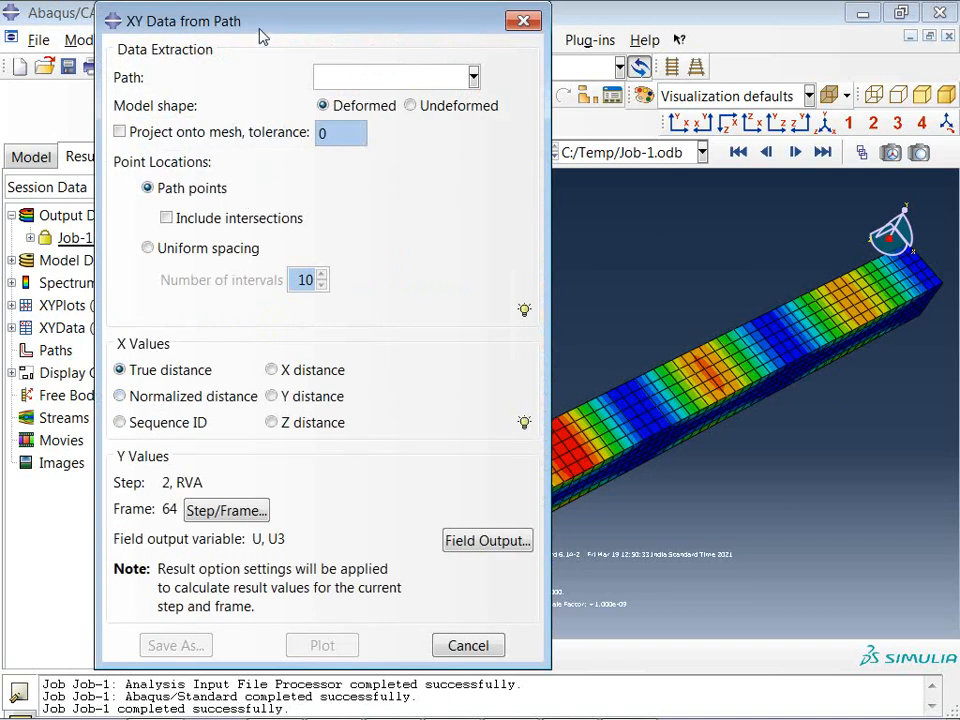
left_click_drag(258, 29, 200, 21)
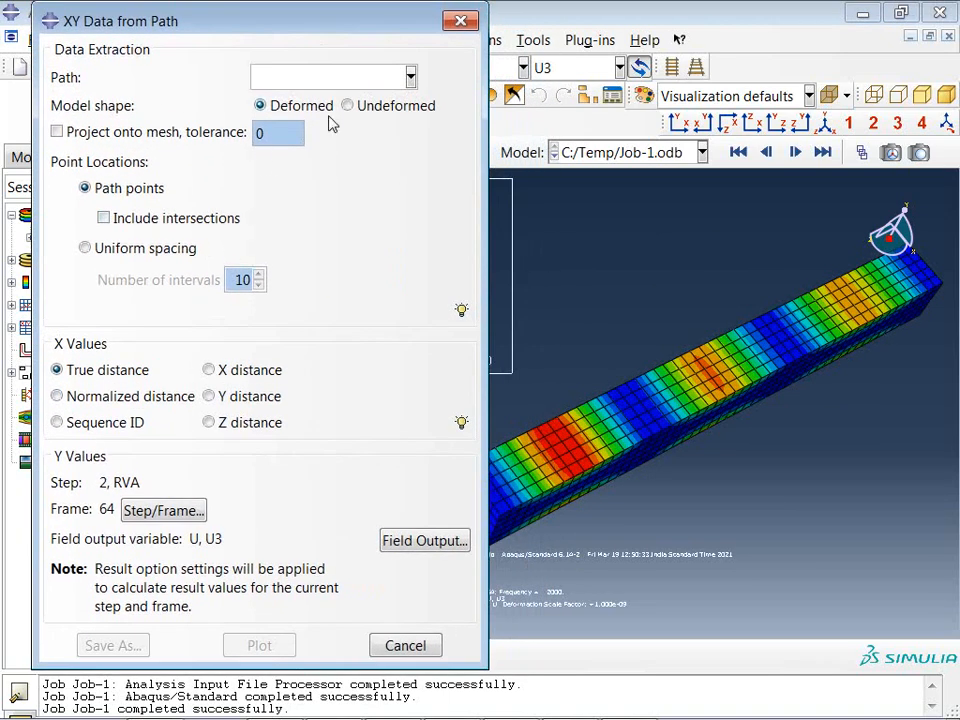
left_click(339, 80)
left_click(351, 81)
left_click(410, 646)
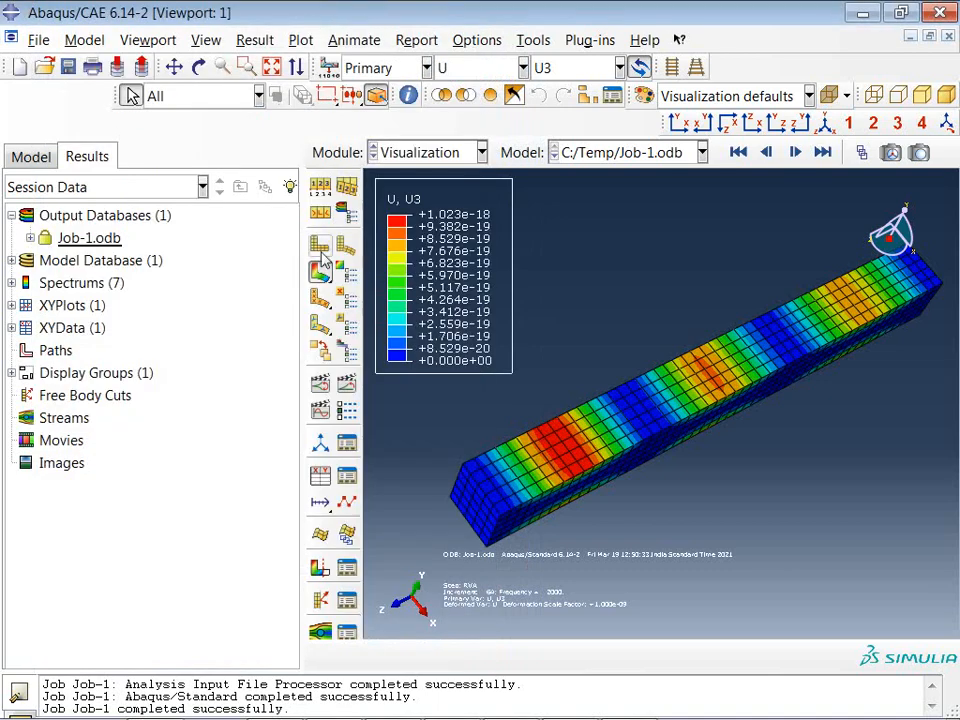
Set up XY data from ODB field output at the Unique Nodal position with spatial displacement component U2.
left_click(322, 474)
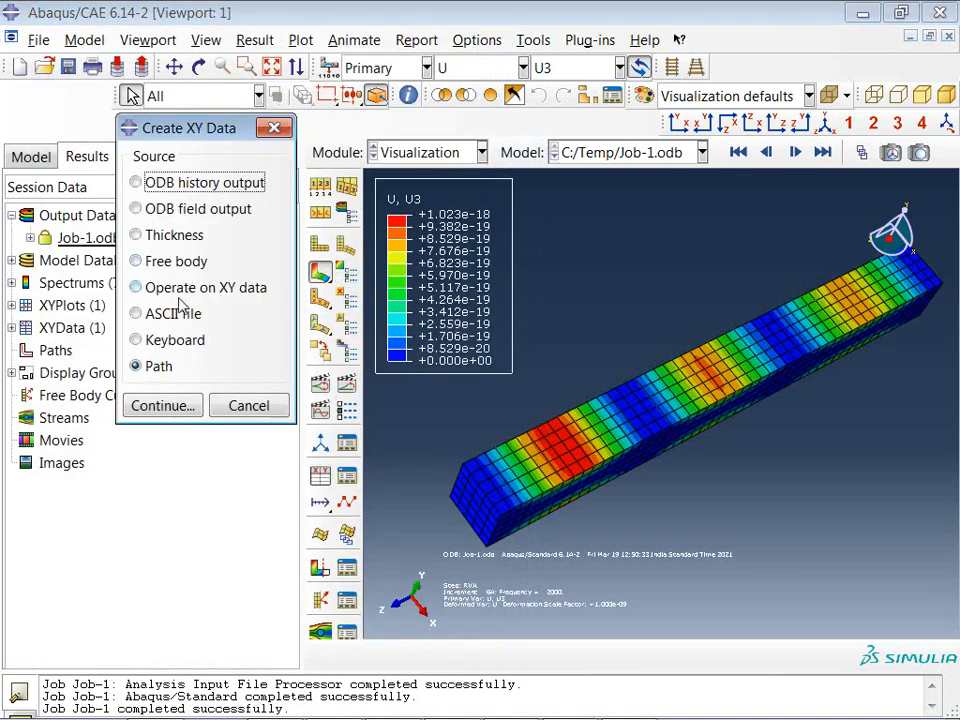
left_click(168, 208)
left_click(162, 406)
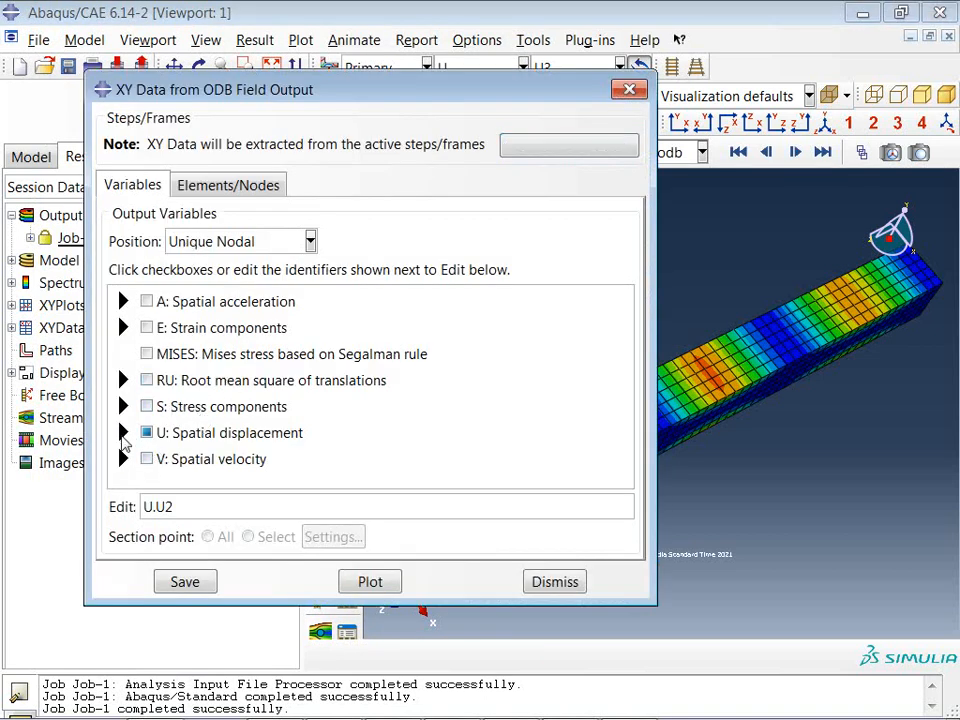
left_click(123, 432)
scroll(172, 450, "down", 1)
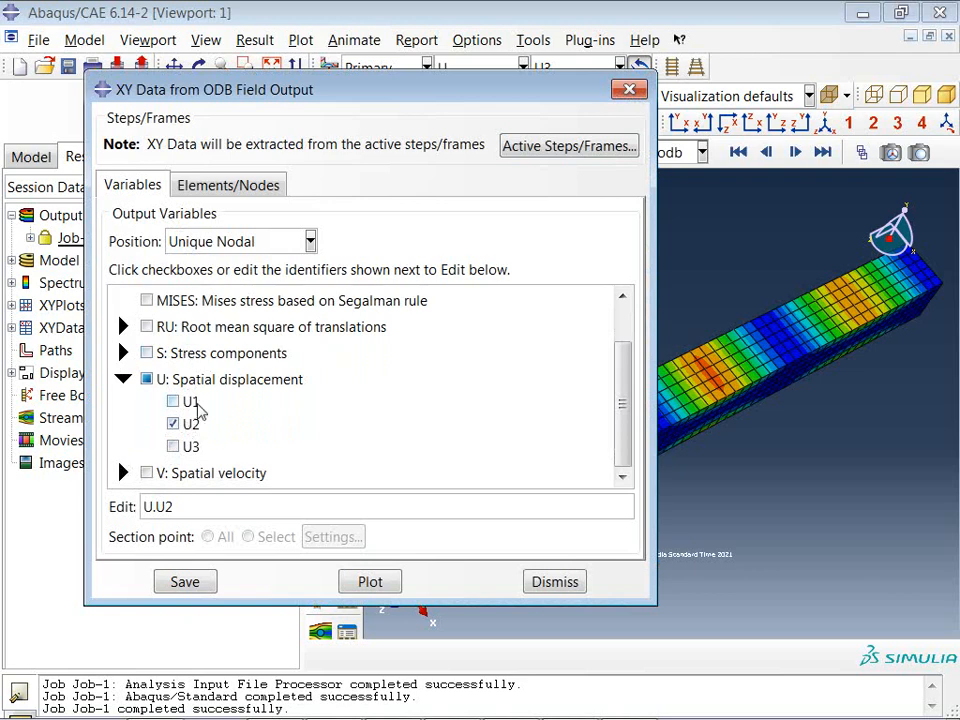
Pick a single corner node on the end face of the beam from the viewport as the XY data location.
left_click(208, 186)
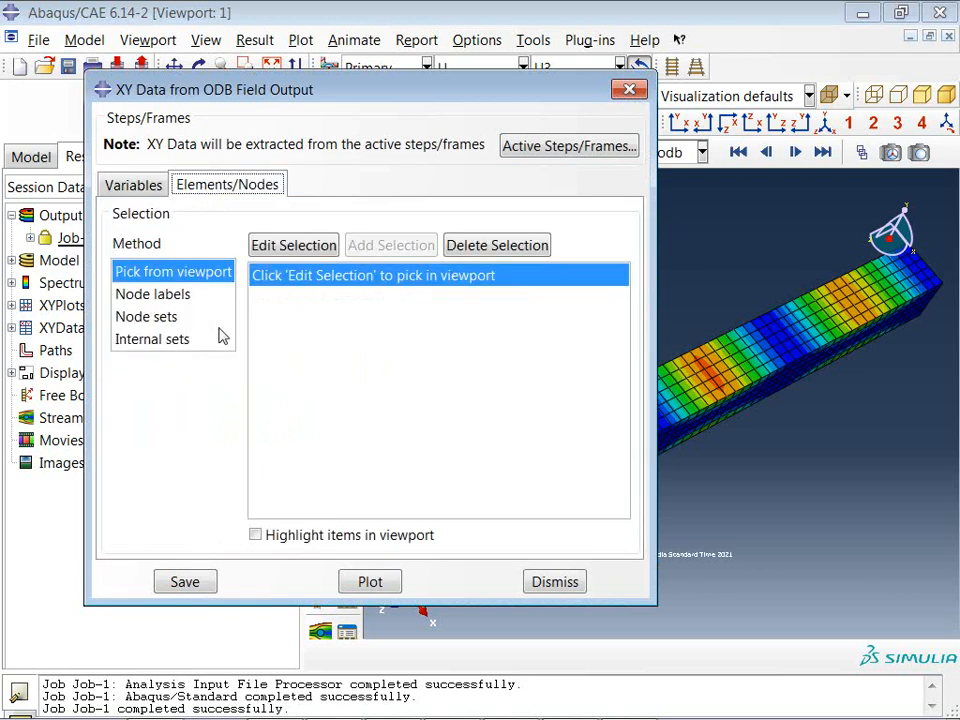
left_click(280, 246)
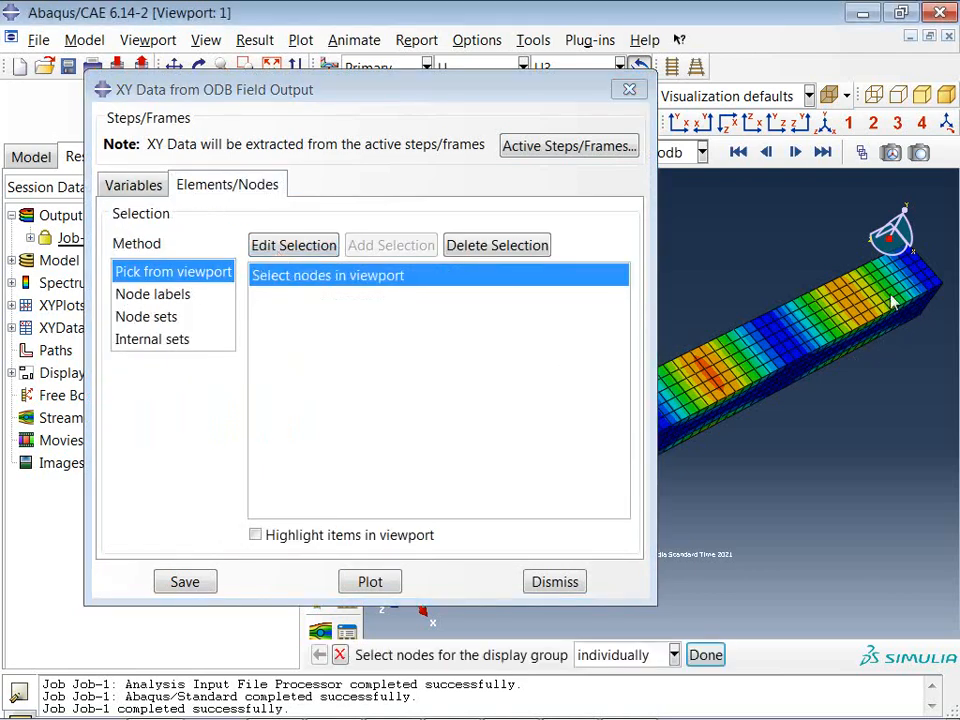
middle_click_drag(862, 334, 946, 274, "ctrl+alt")
scroll(760, 398, "up", 8)
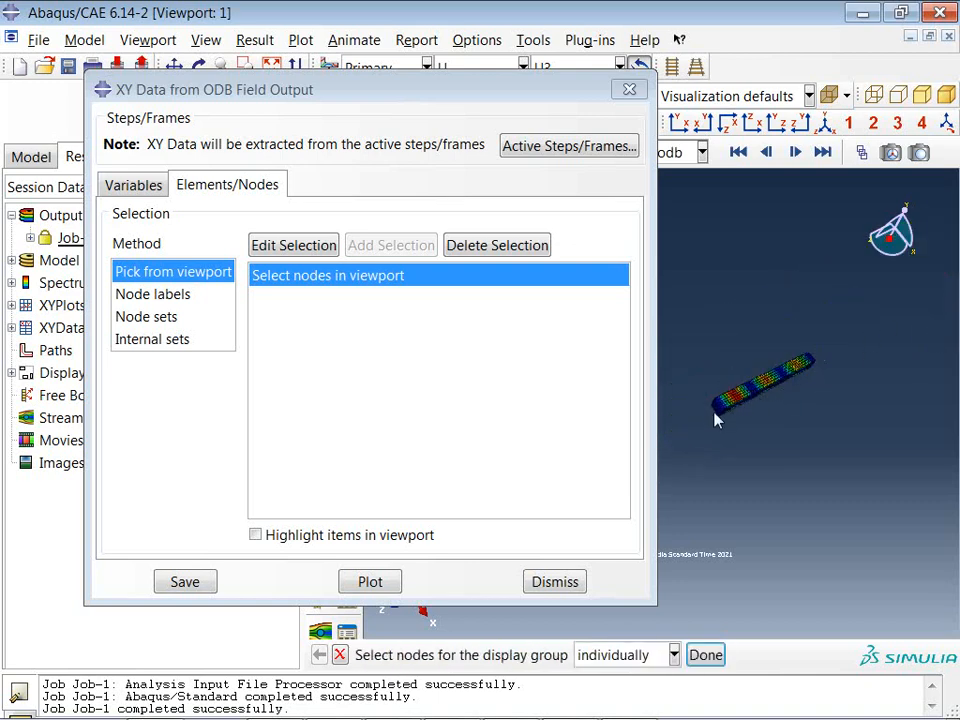
scroll(725, 405, "down", 3)
scroll(725, 405, "down", 5)
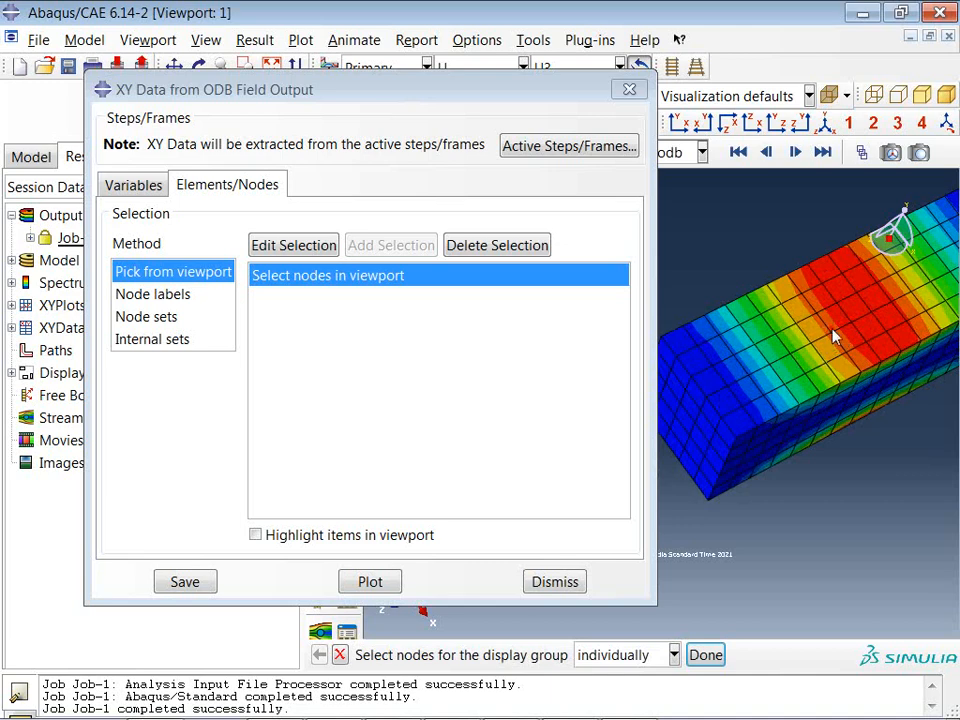
left_click(382, 431)
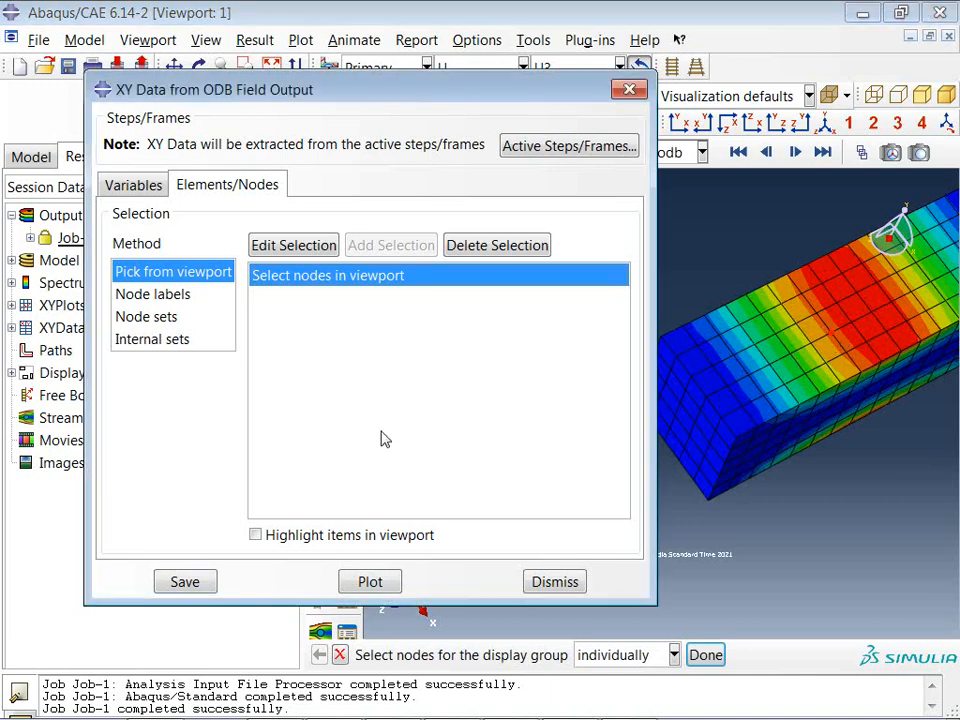
left_click(296, 246)
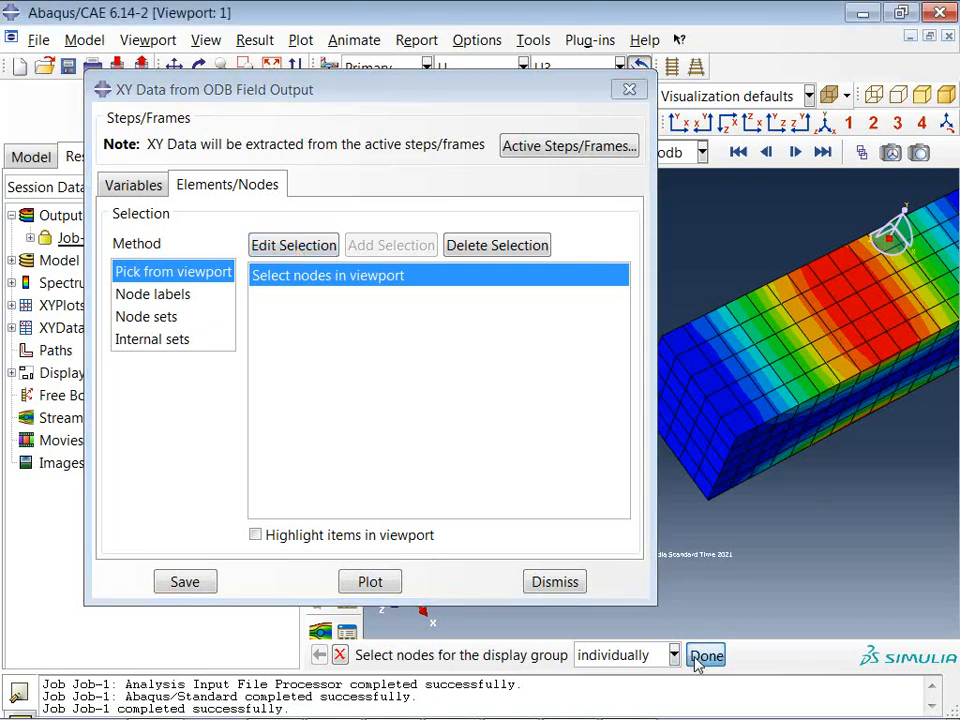
left_click(704, 655)
left_click(296, 248)
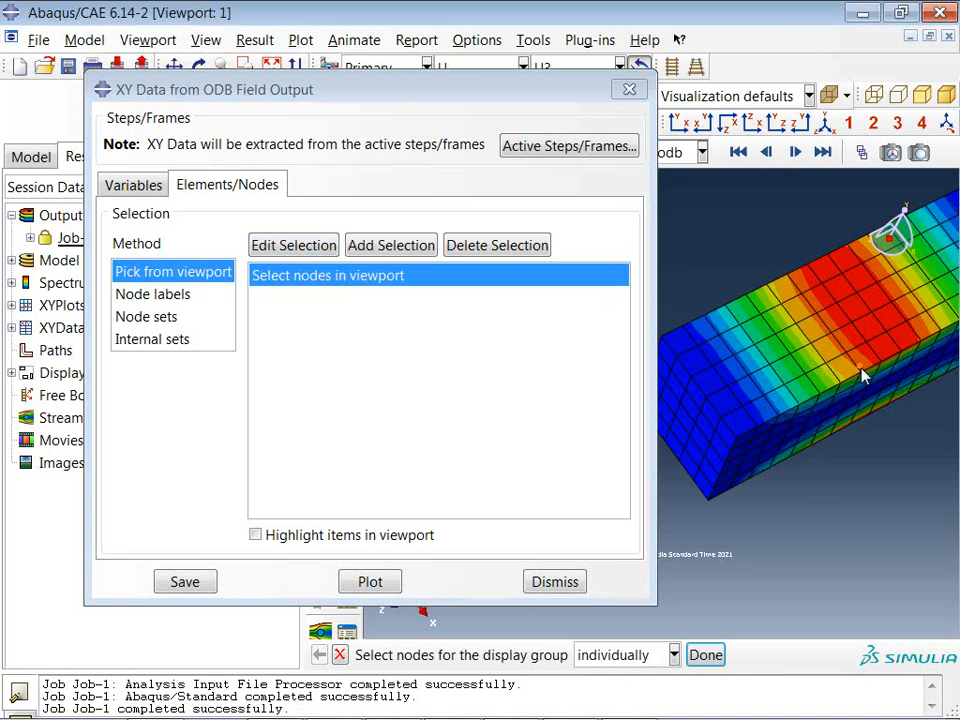
left_click(745, 436)
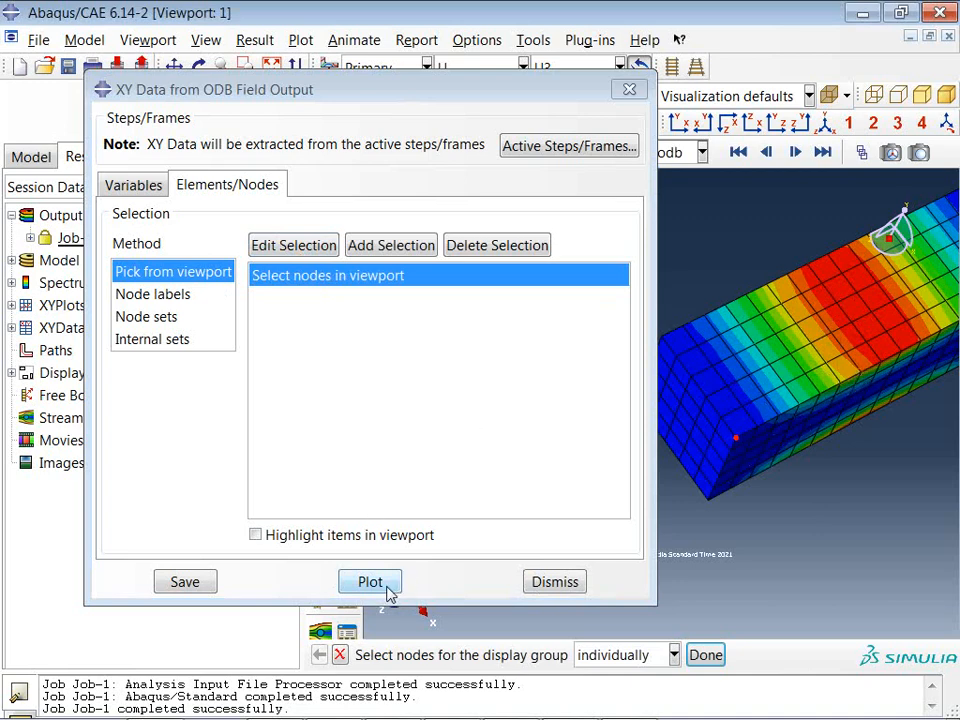
left_click(700, 657)
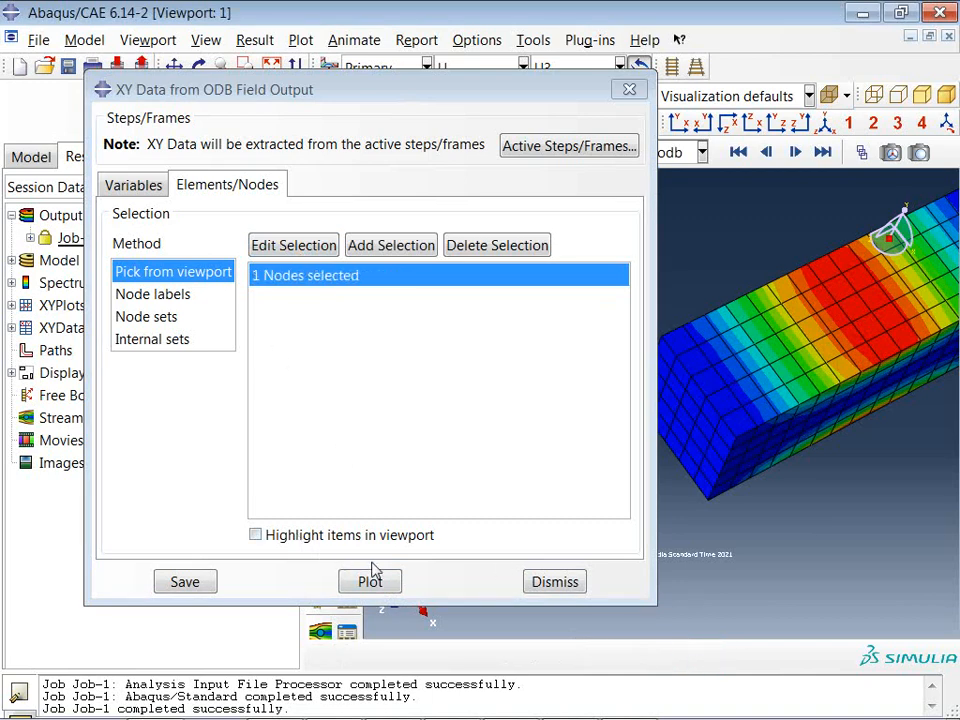
Restrict the active steps/frames to the RVA step and plot the picked node's U2 displacement against frequency.
left_click(540, 146)
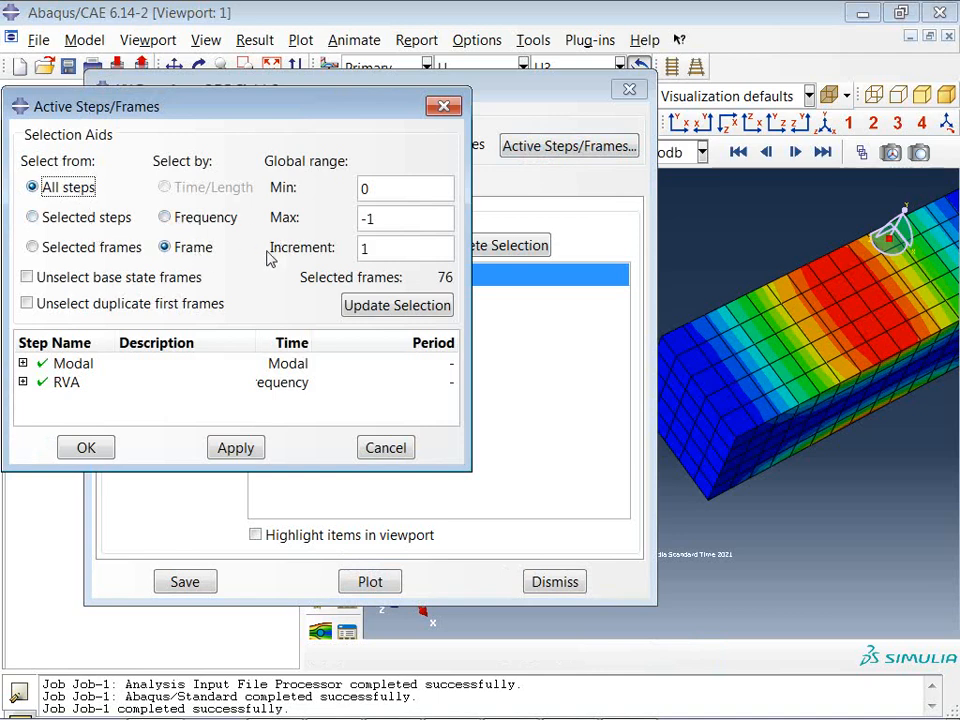
left_click(41, 364)
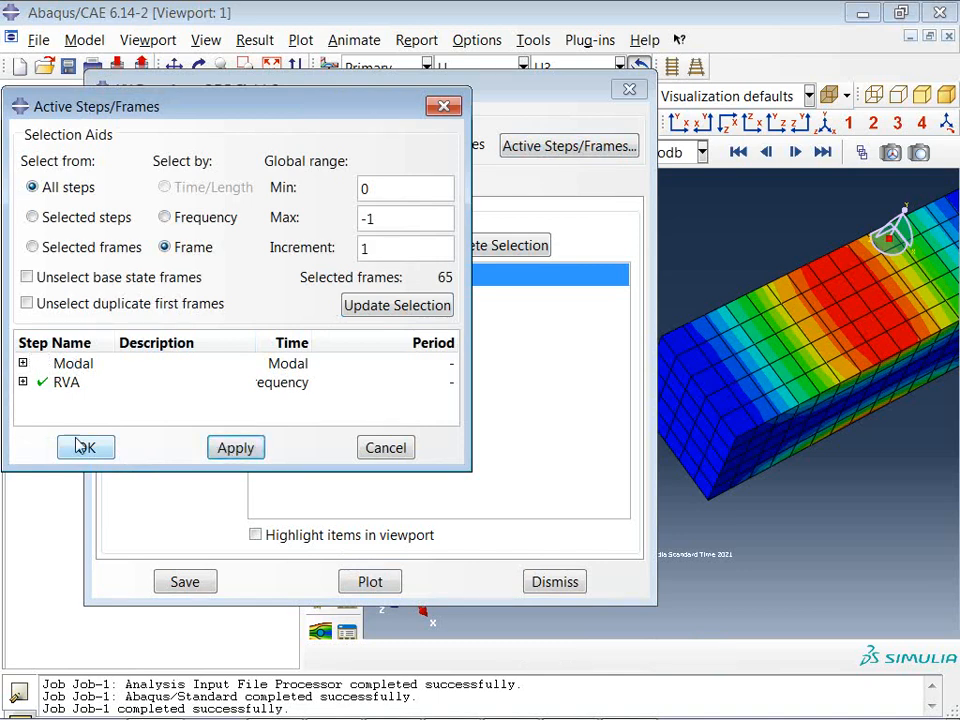
left_click(83, 446)
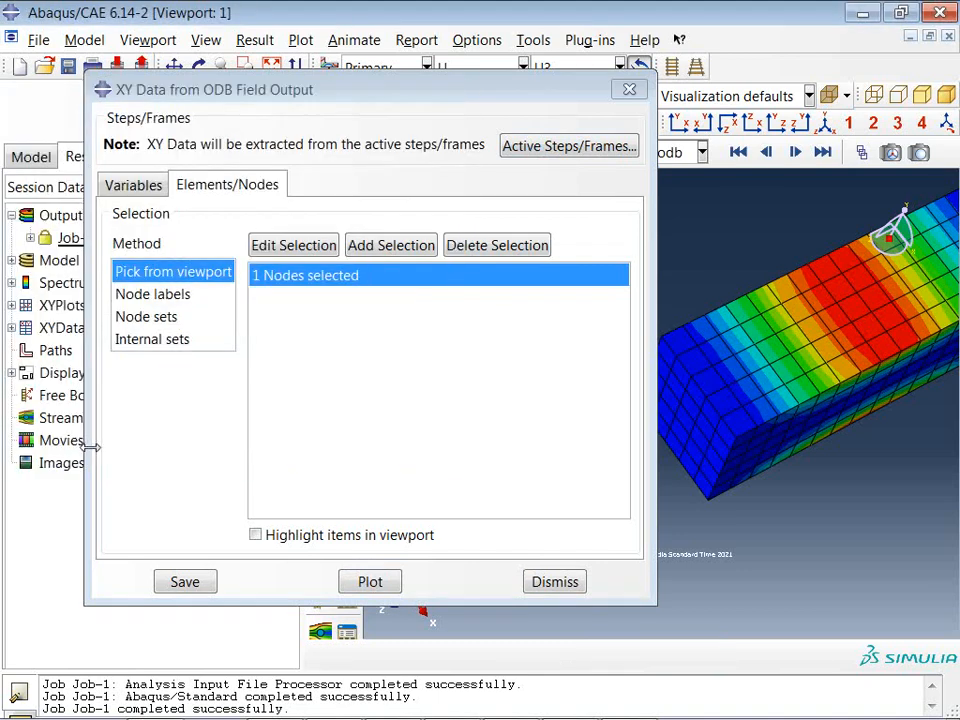
left_click(375, 585)
left_click(643, 91)
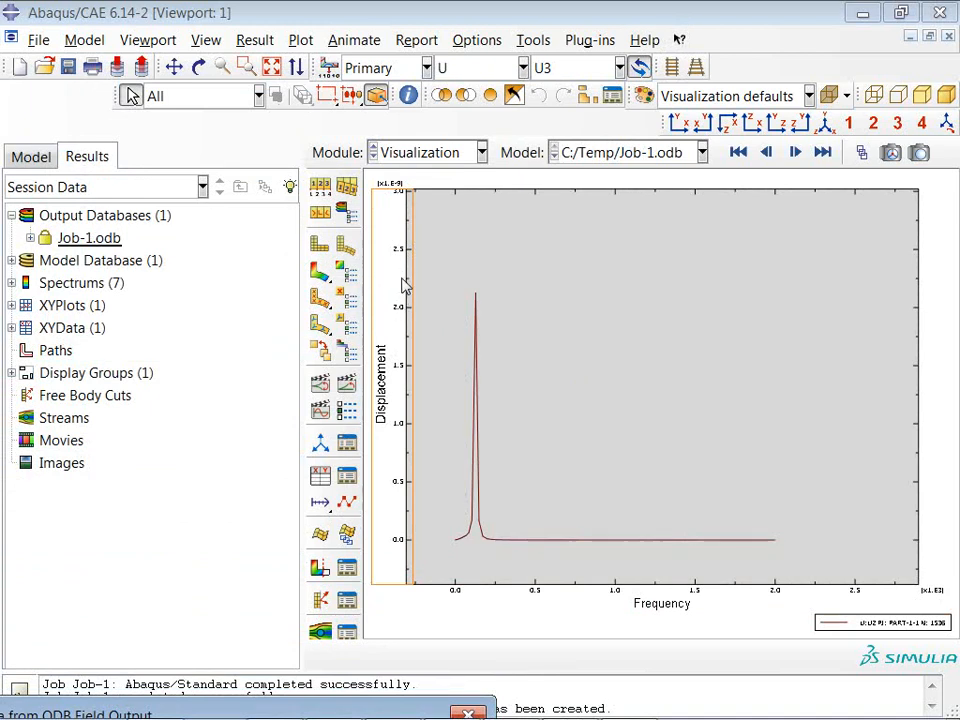
Compare the displacement–frequency curve with the reference displacement PSD graph in RVA.JPG in Picasa Photo Viewer.
scroll(516, 446, "down", 1)
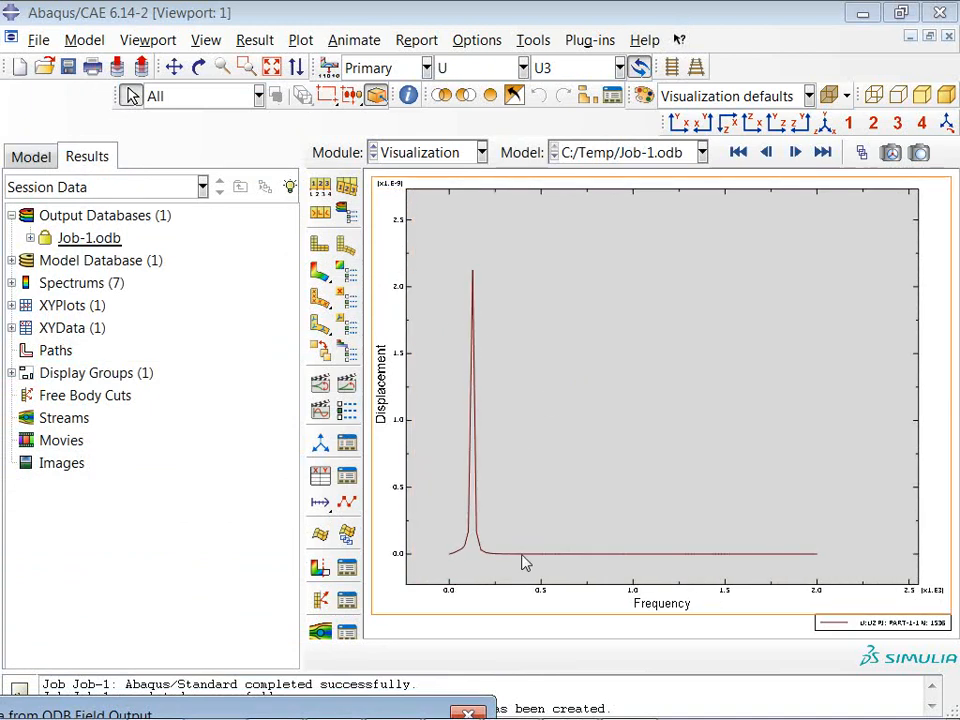
mouse_move(528, 718)
left_click(628, 697)
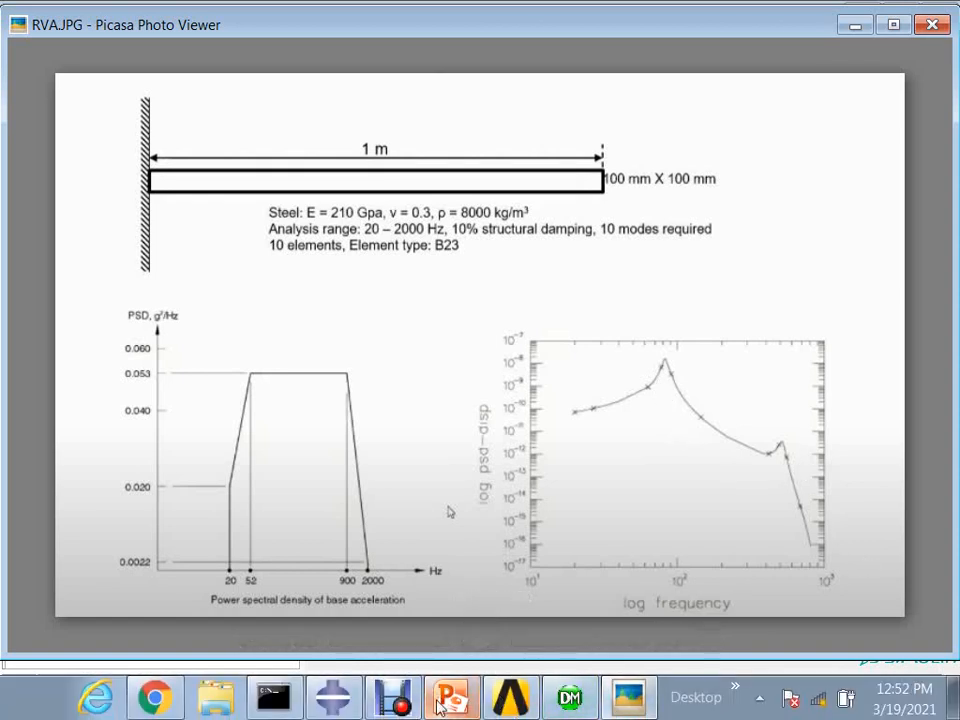
key("Escape")
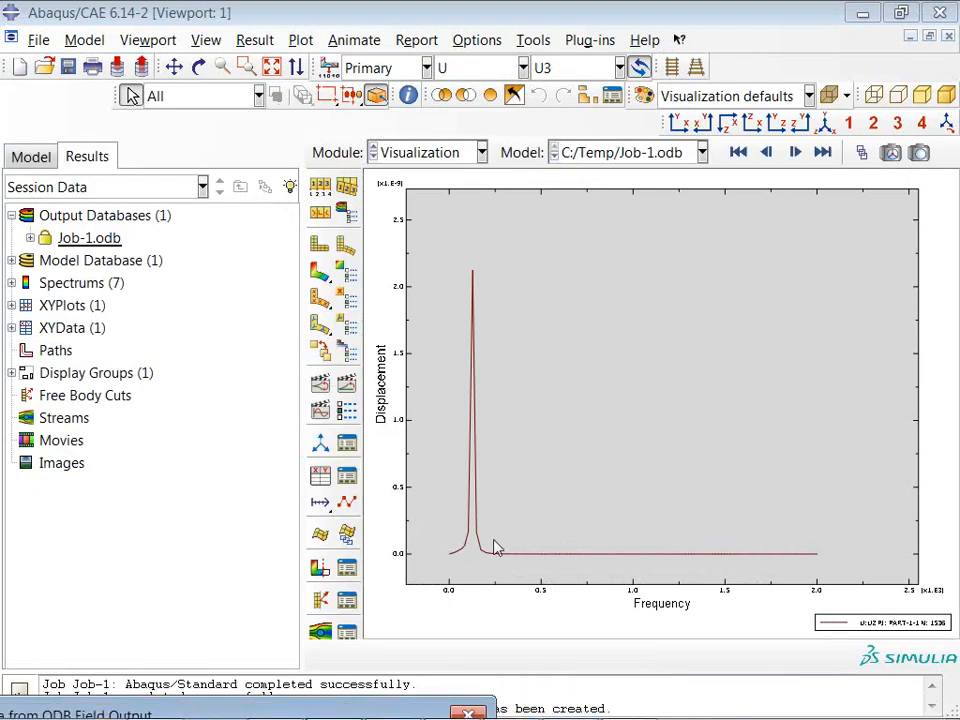
Examine the base and the peak of the displacement curve up close to find the peak's frequency and magnitude.
scroll(482, 548, "up", 3)
scroll(540, 500, "up", 2)
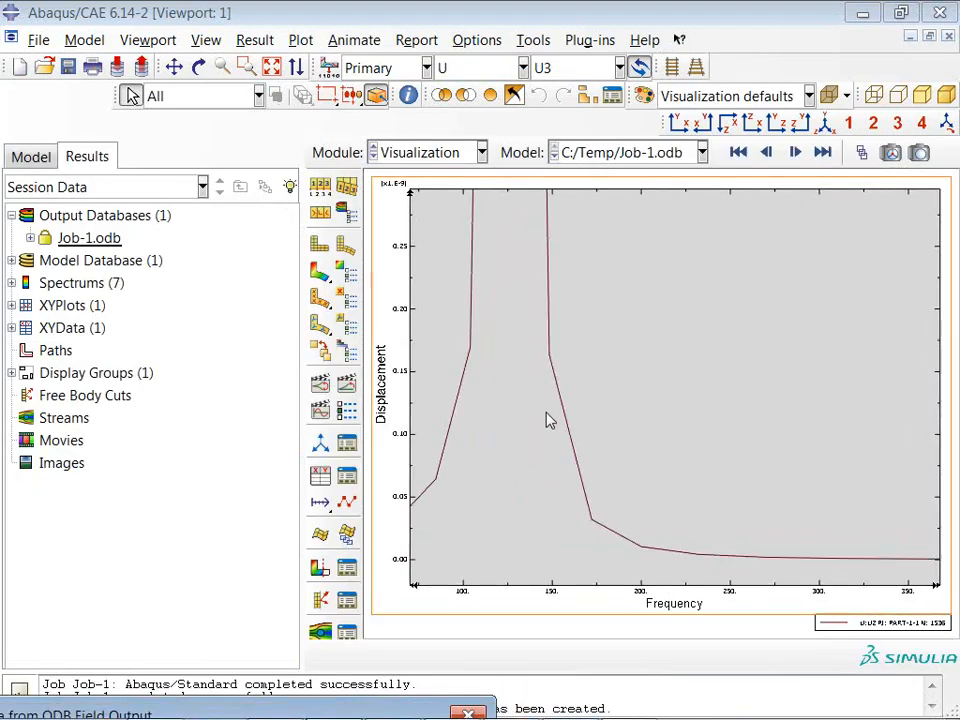
scroll(594, 339, "down", 4)
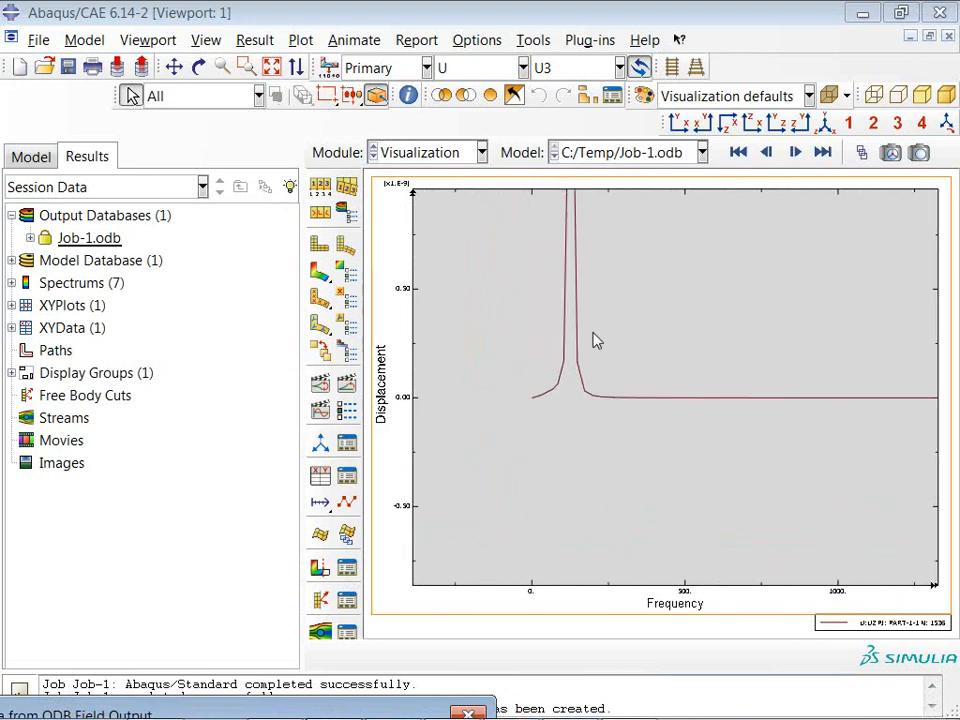
middle_click_drag(599, 263, 560, 528, "ctrl+alt")
scroll(525, 206, "up", 1)
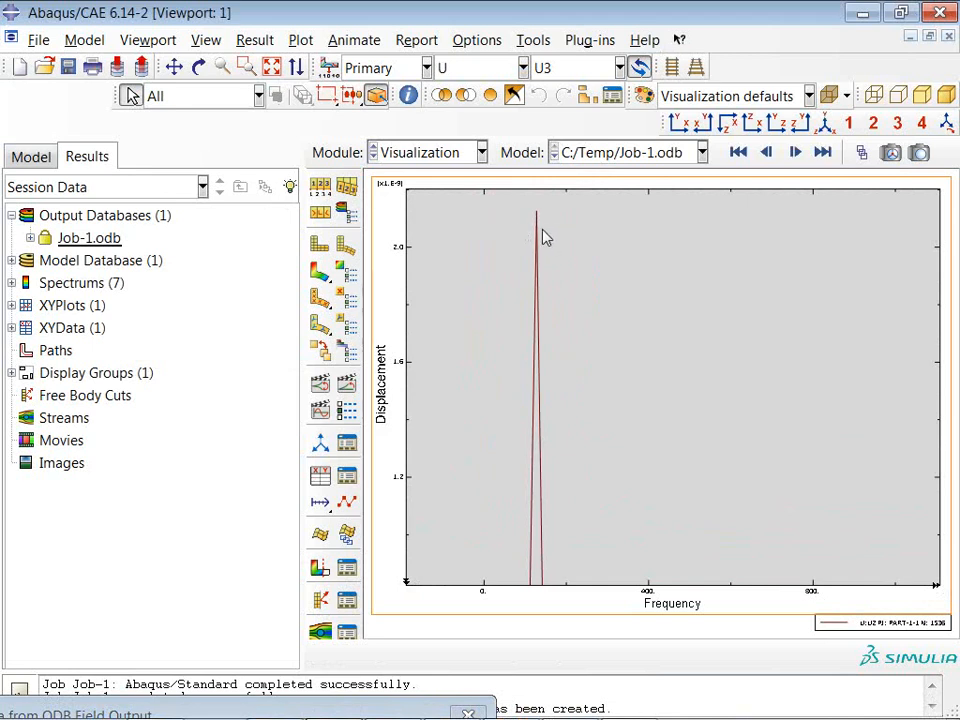
scroll(542, 240, "up", 3)
scroll(635, 518, "up", 2)
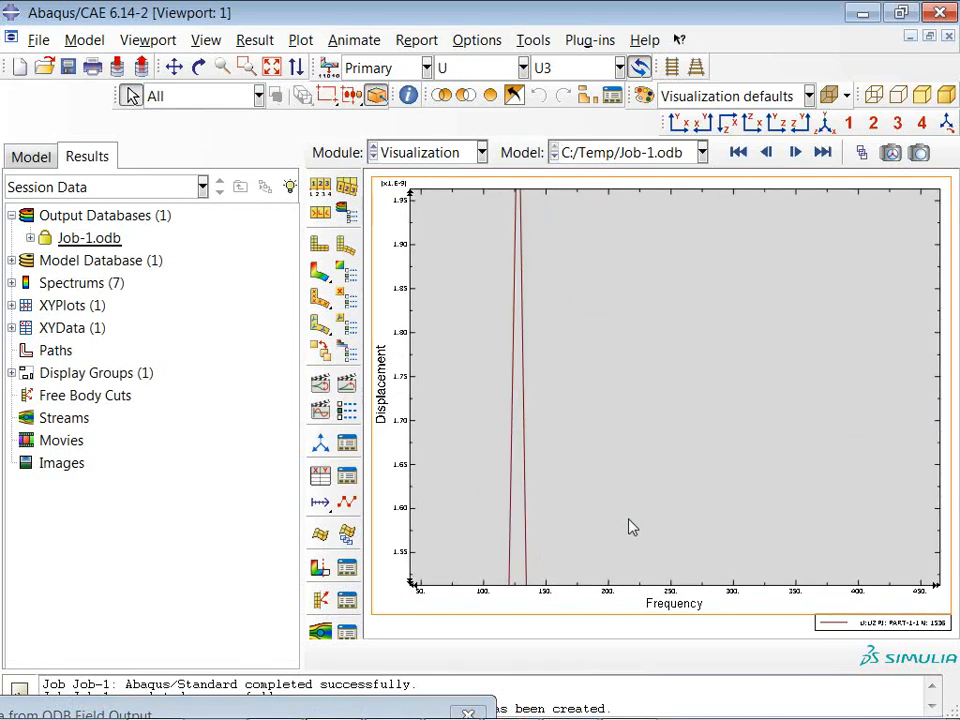
scroll(585, 540, "down", 4)
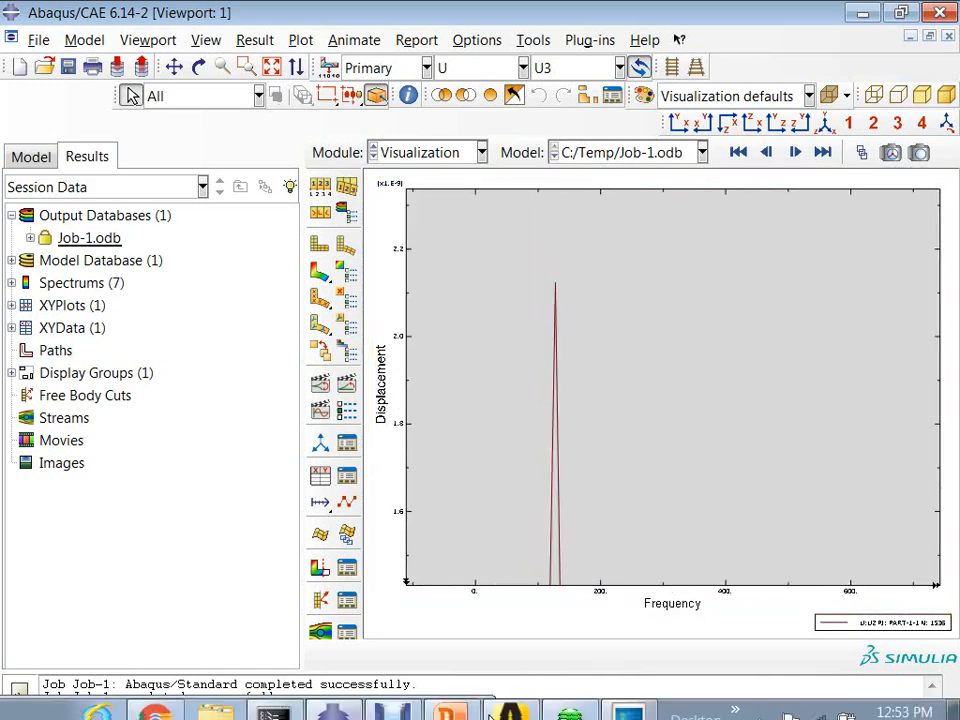
Check the reference graph in RVA.JPG again, and inspect the displacement curve over the whole frequency range.
left_click(628, 713)
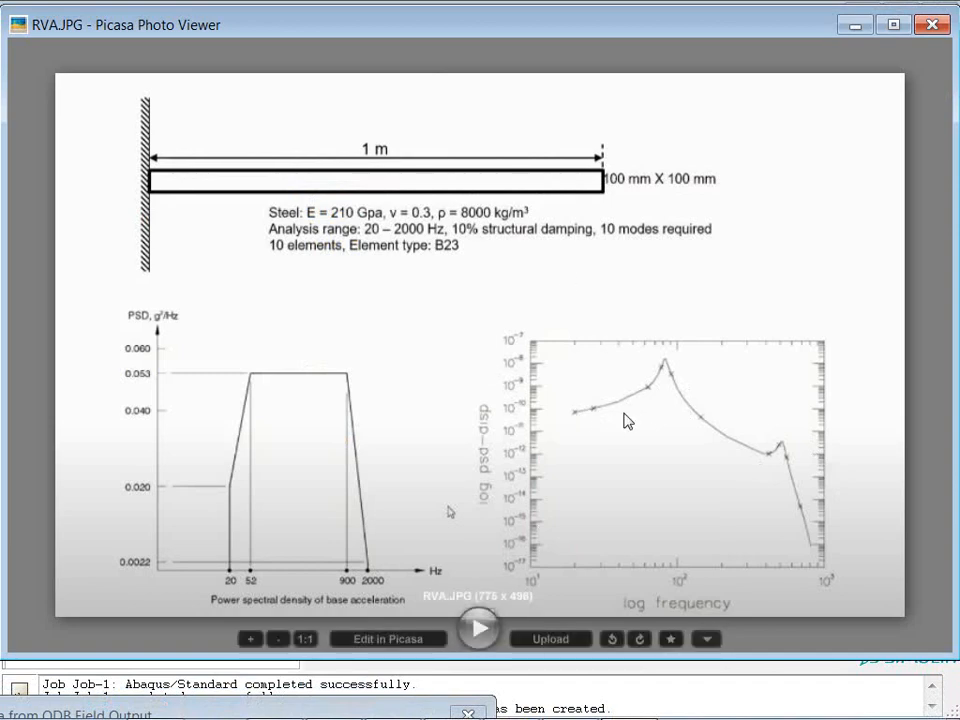
left_click(859, 27)
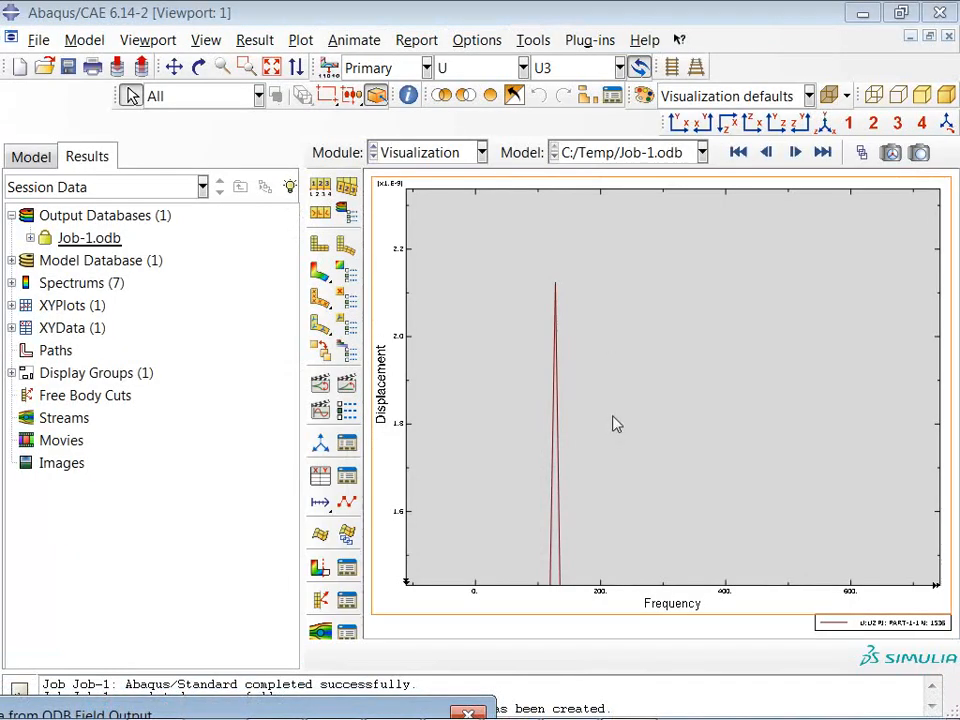
middle_click_drag(613, 415, 705, 280, "ctrl+alt")
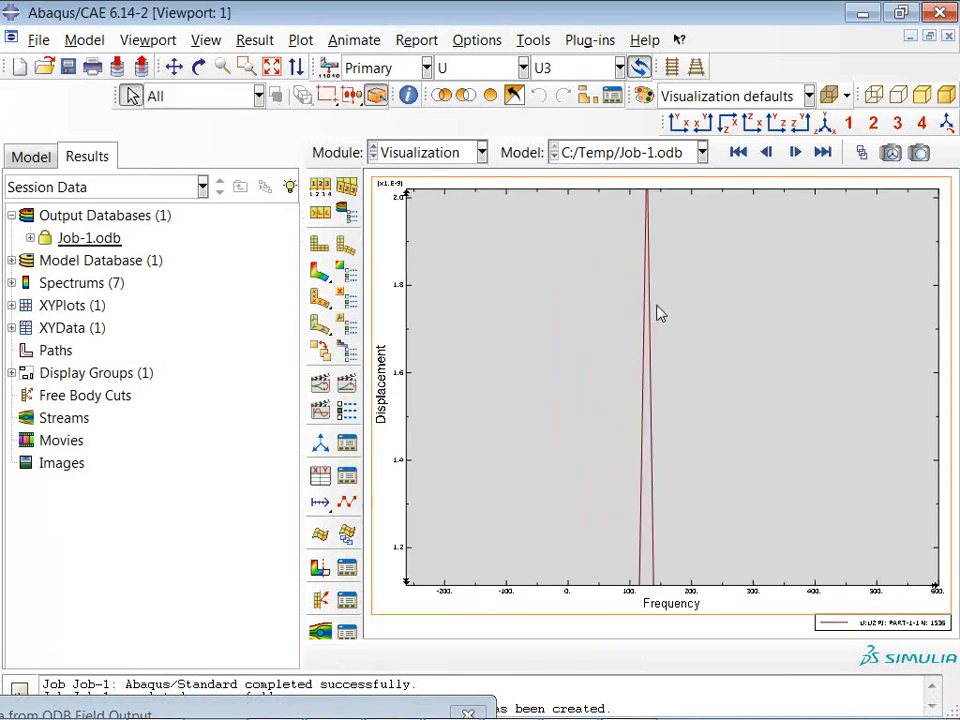
scroll(693, 395, "down", 5)
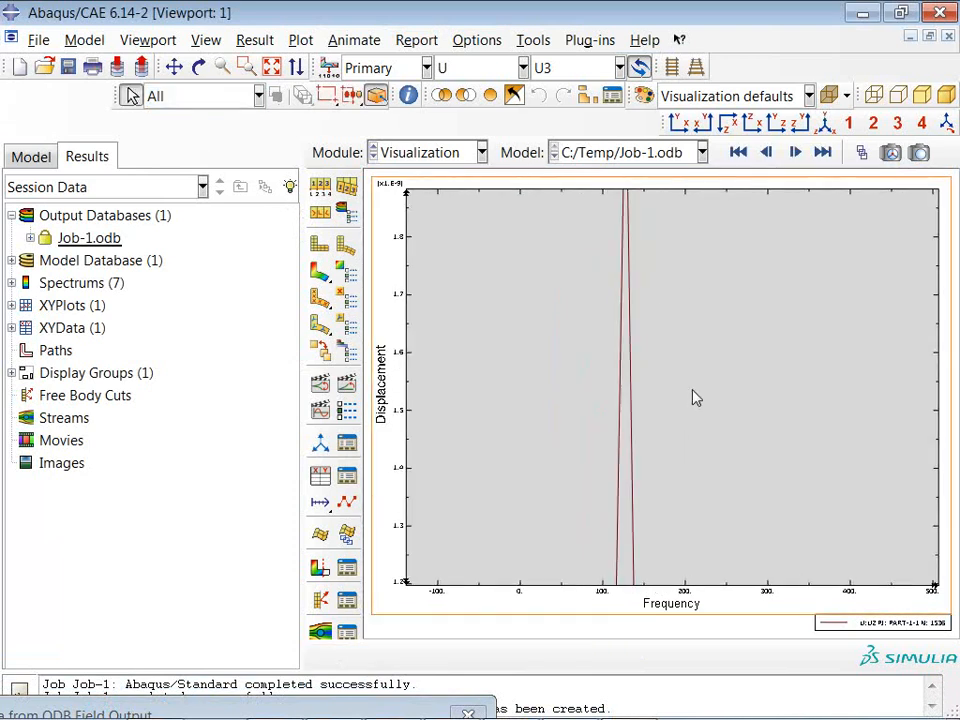
scroll(680, 450, "up", 9)
middle_click_drag(713, 508, 561, 347, "ctrl+alt")
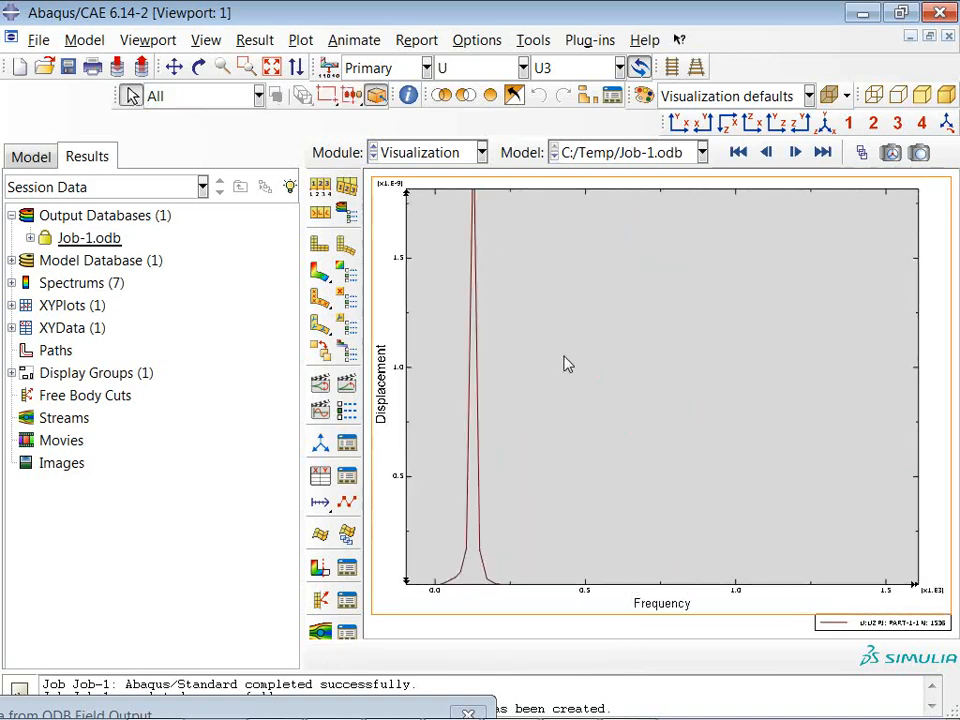
scroll(566, 365, "up", 3)
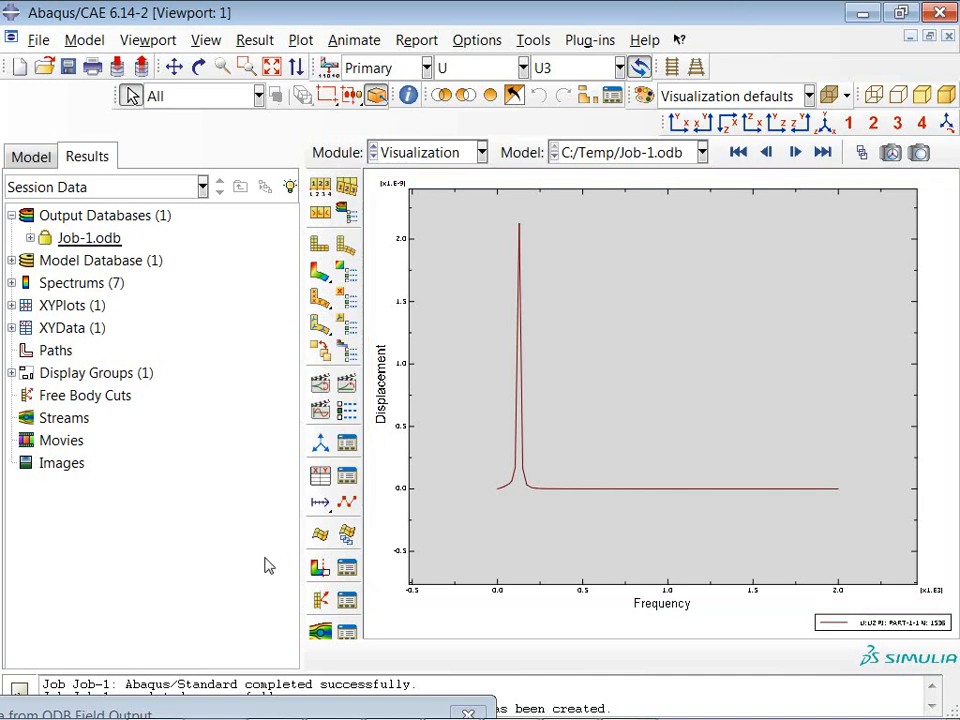
Return to the beam's contour plot and contour acceleration A1 and then strain E11.
left_click(321, 273)
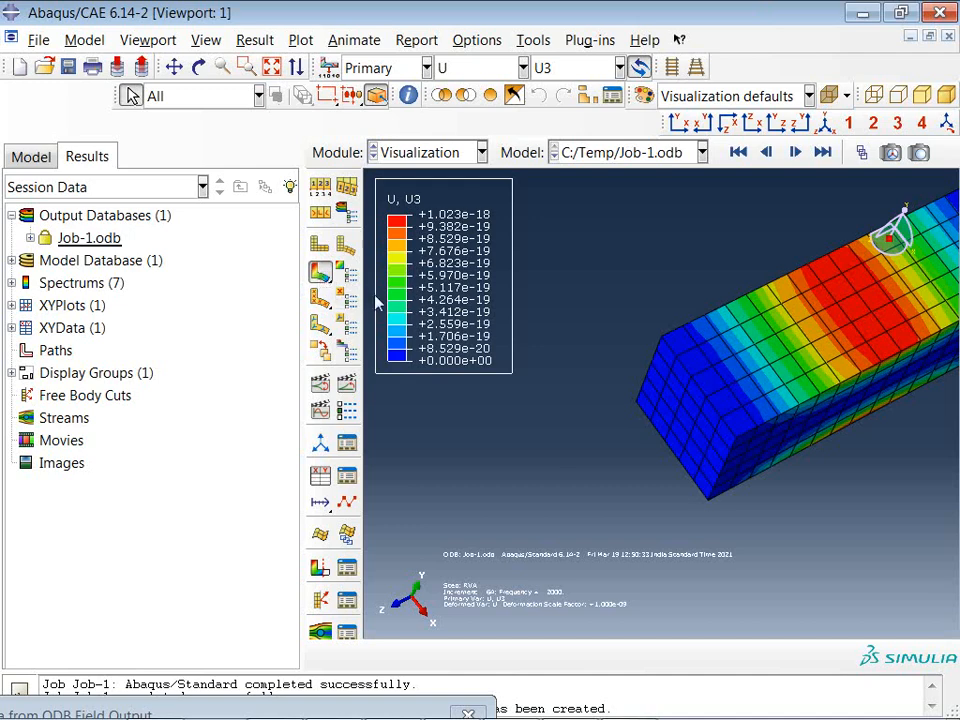
left_click(497, 67)
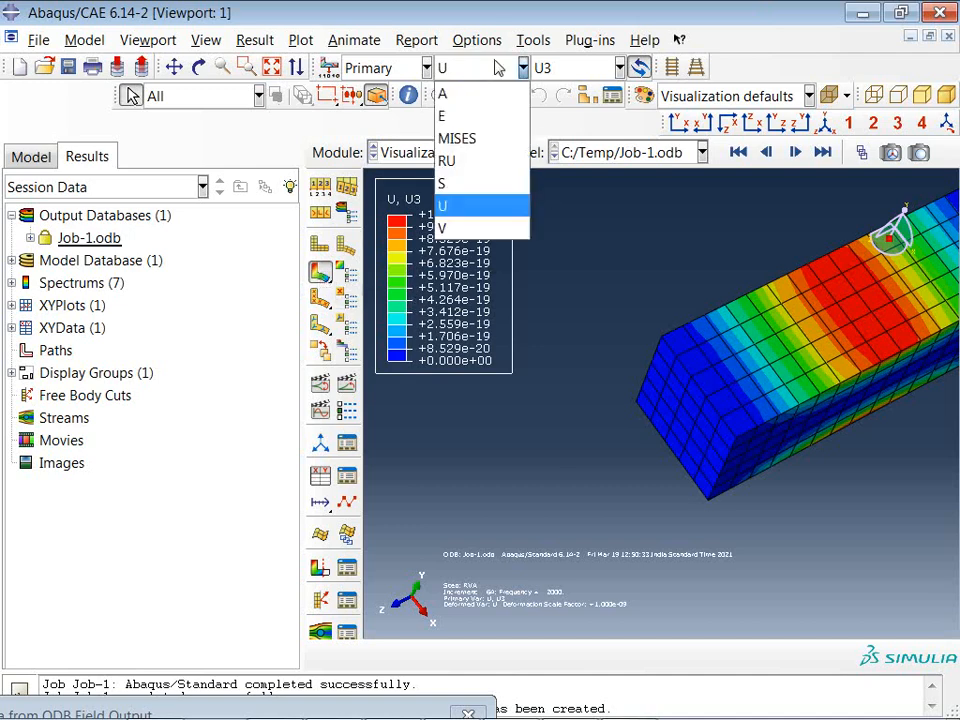
left_click(458, 93)
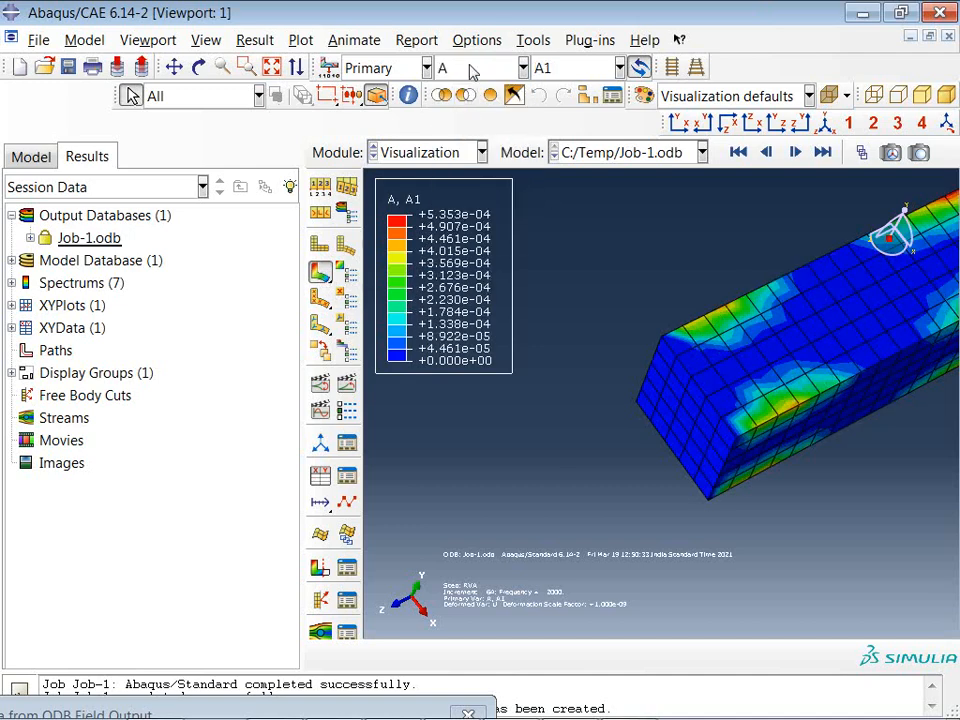
left_click(472, 70)
left_click(465, 113)
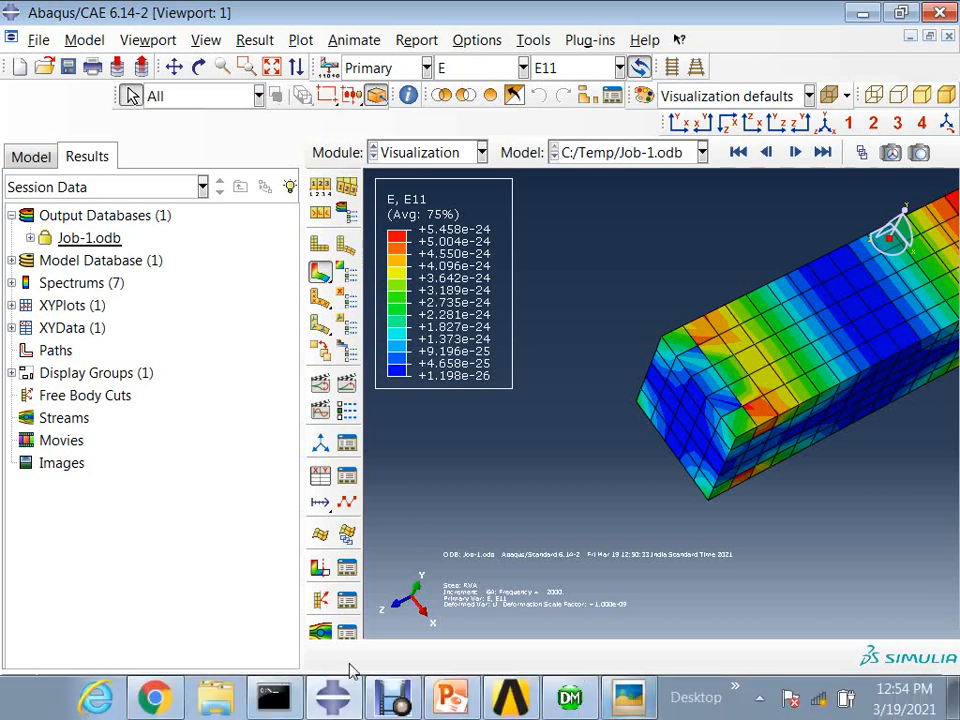
Activate the Modal step and deactivate the RVA step for extracting XY data from the ODB field output.
left_click_drag(401, 713, 609, 264)
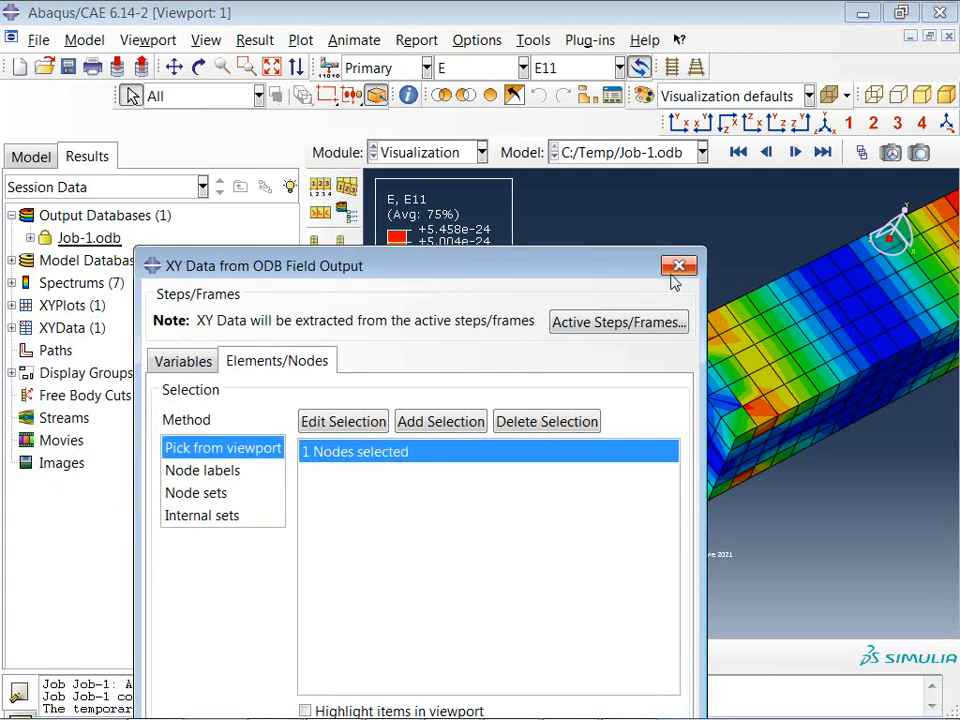
left_click(618, 322)
left_click(41, 363)
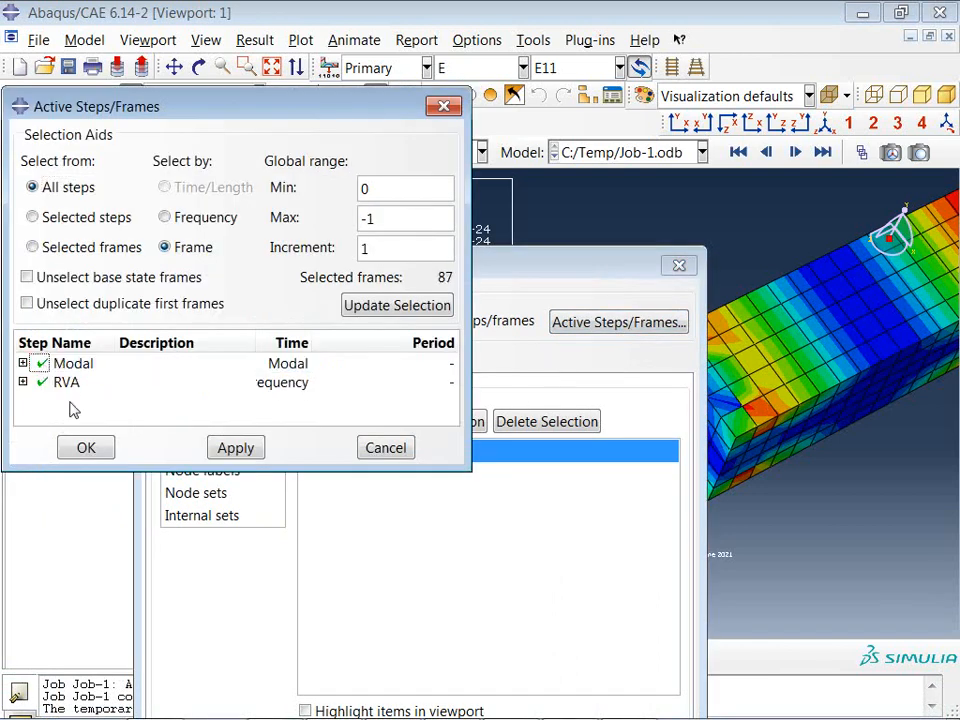
left_click(41, 382)
left_click(86, 448)
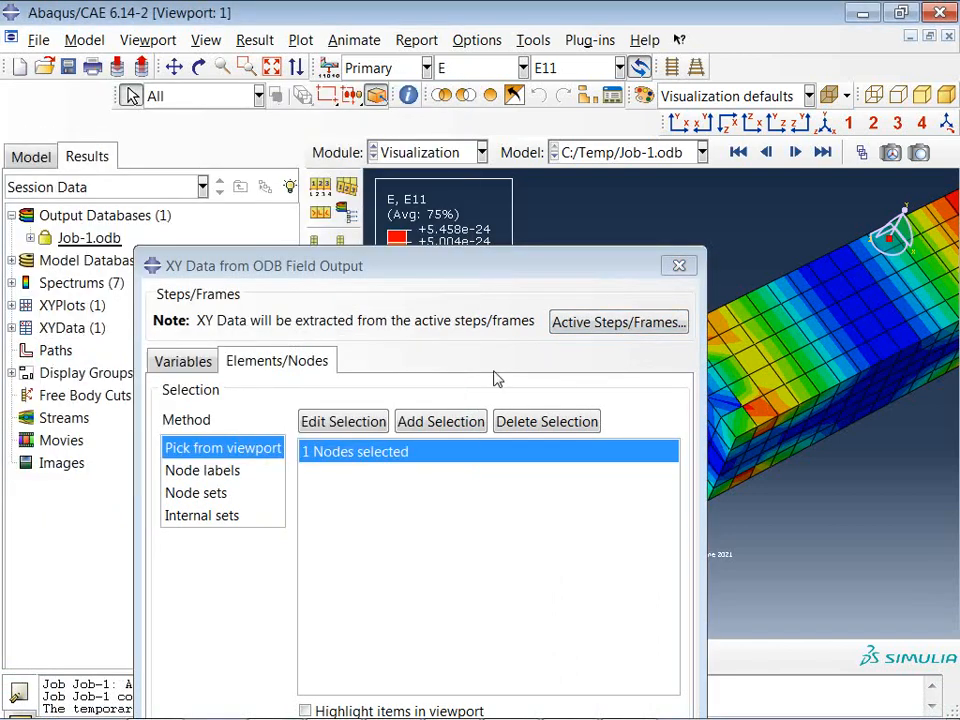
Plot the selected node's U2 displacement against mode number and inspect the whole curve.
left_click_drag(439, 266, 413, 117)
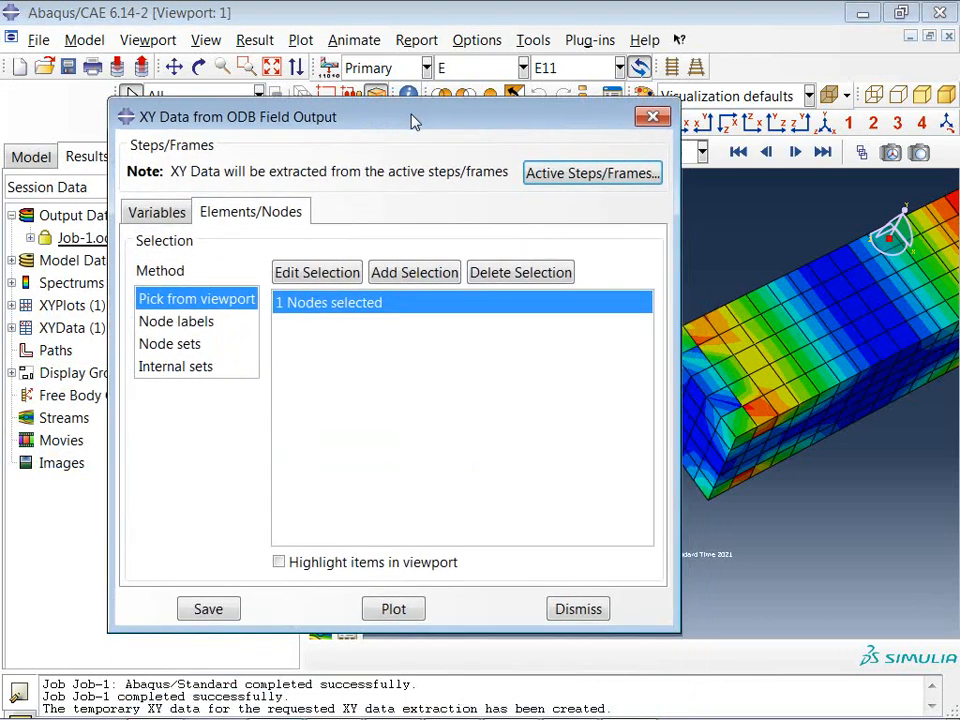
left_click(394, 611)
left_click(651, 117)
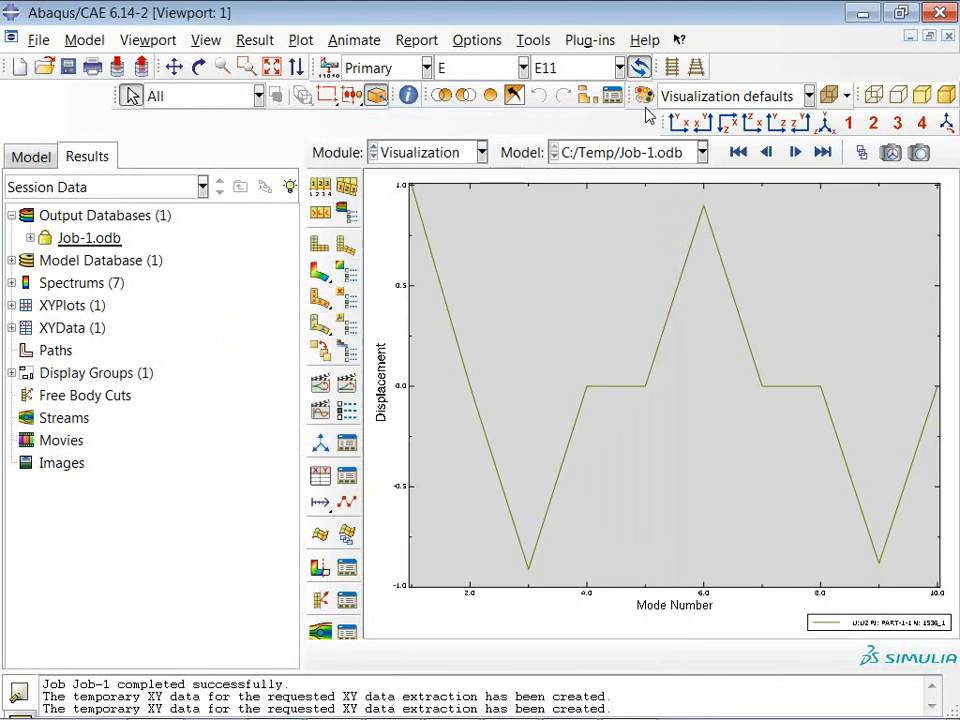
scroll(531, 420, "up", 2)
scroll(617, 467, "down", 3)
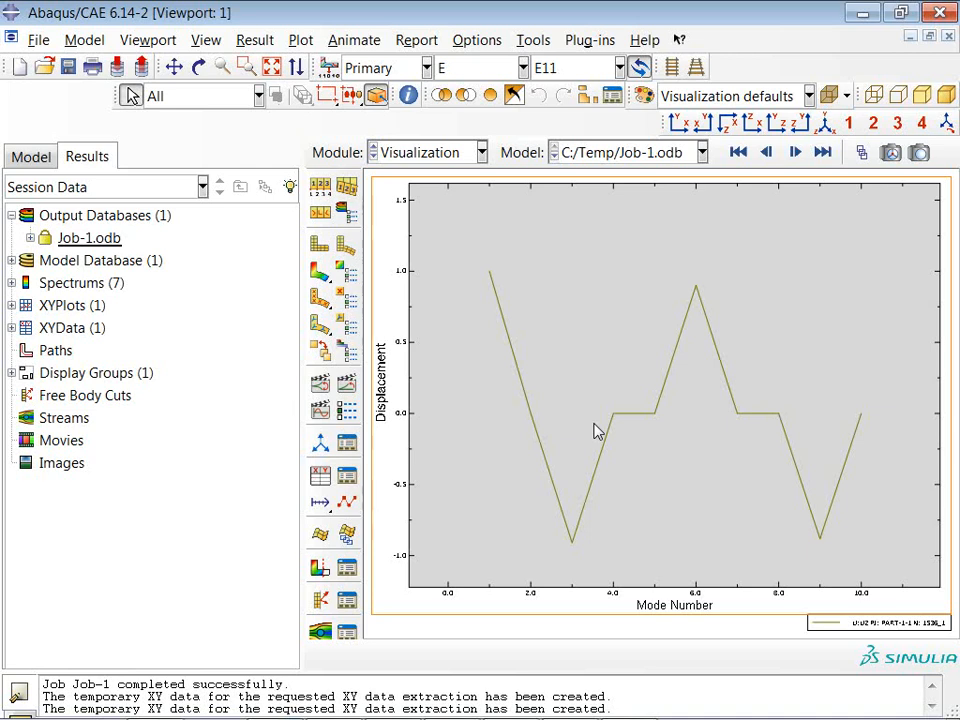
mouse_move(574, 671)
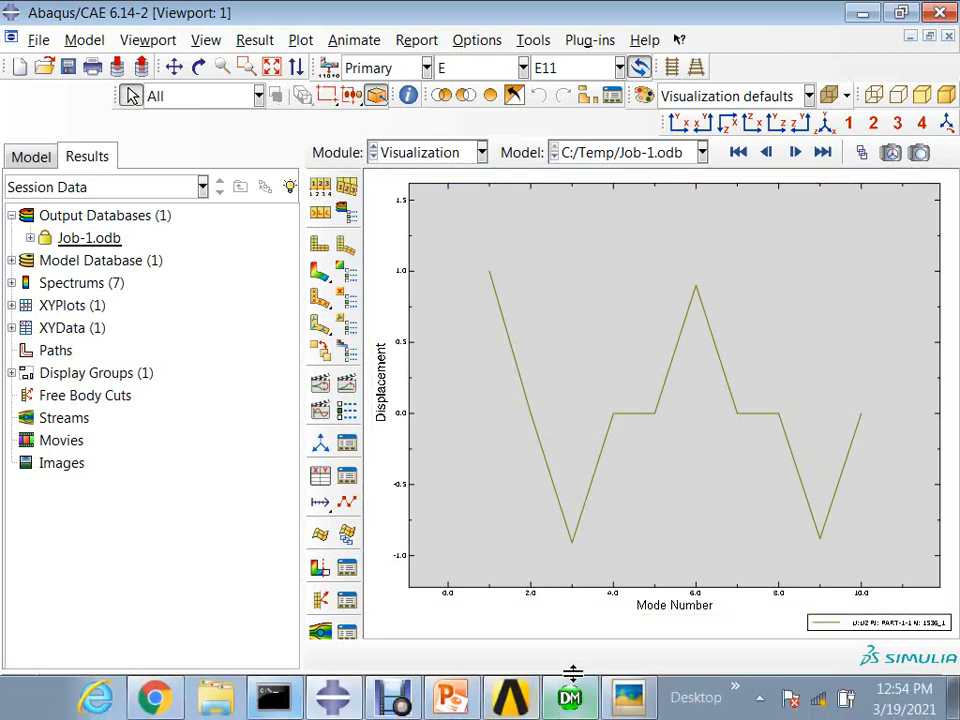
left_click(401, 706)
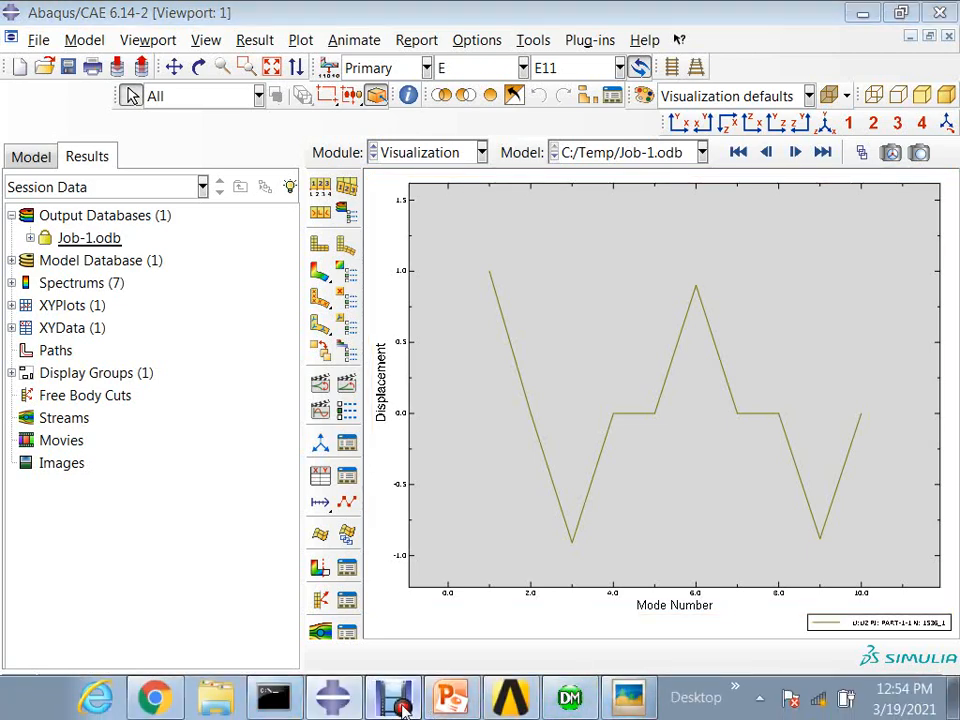